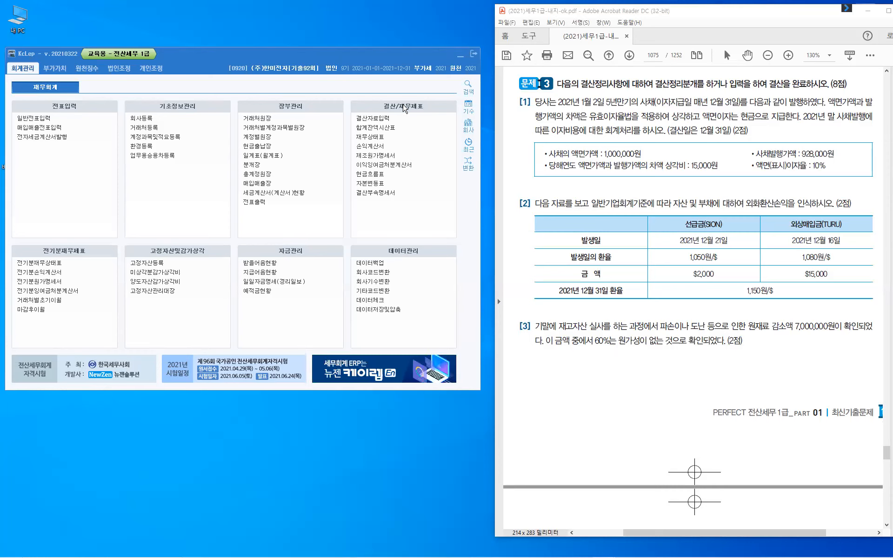
# - View the trial balance report, move it aside, then close it
pyautogui.click(379, 126)
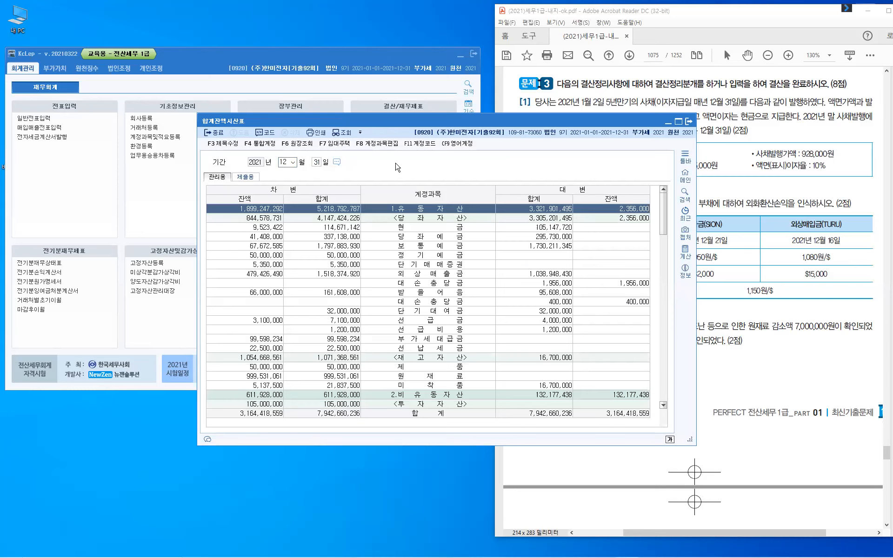
pyautogui.moveTo(588, 119); pyautogui.dragTo(395, 165)
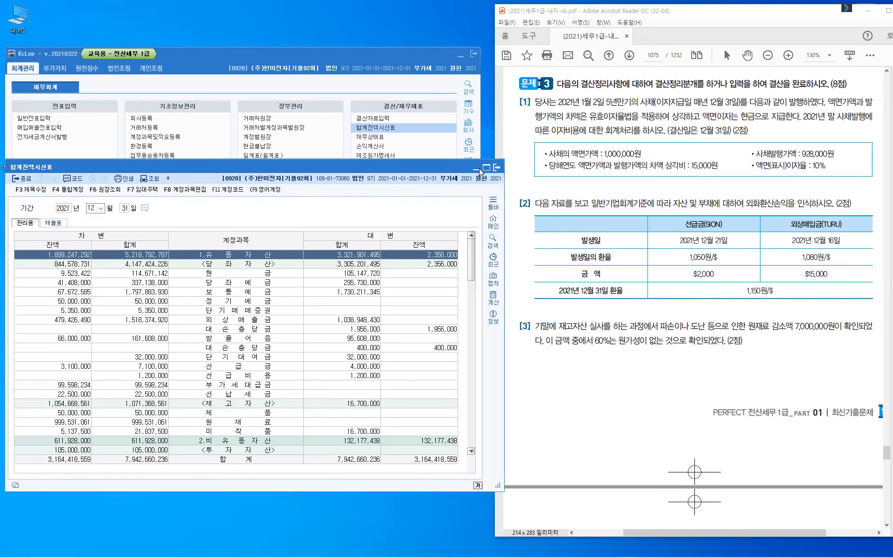
pyautogui.click(475, 168)
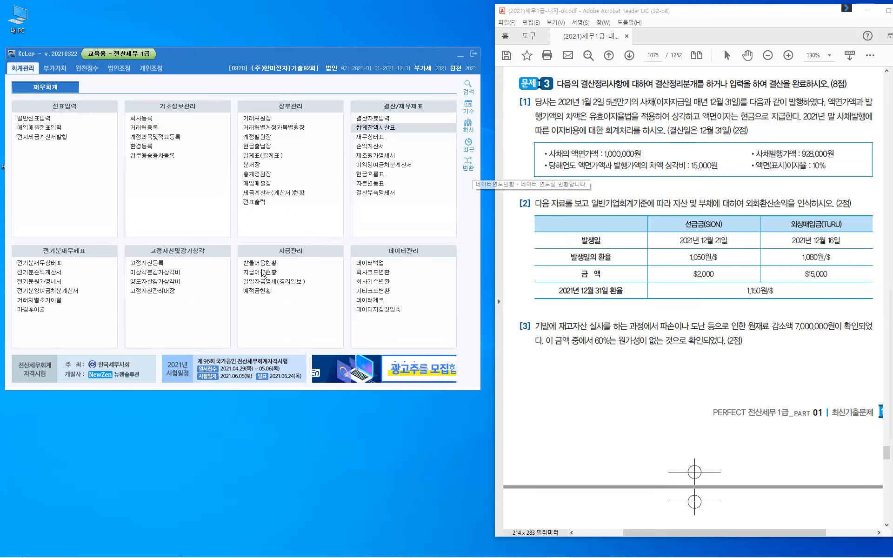
# - Open 일반전표입력 dated 12월 31일 and highlight that date in the problem
pyautogui.click(32, 126)
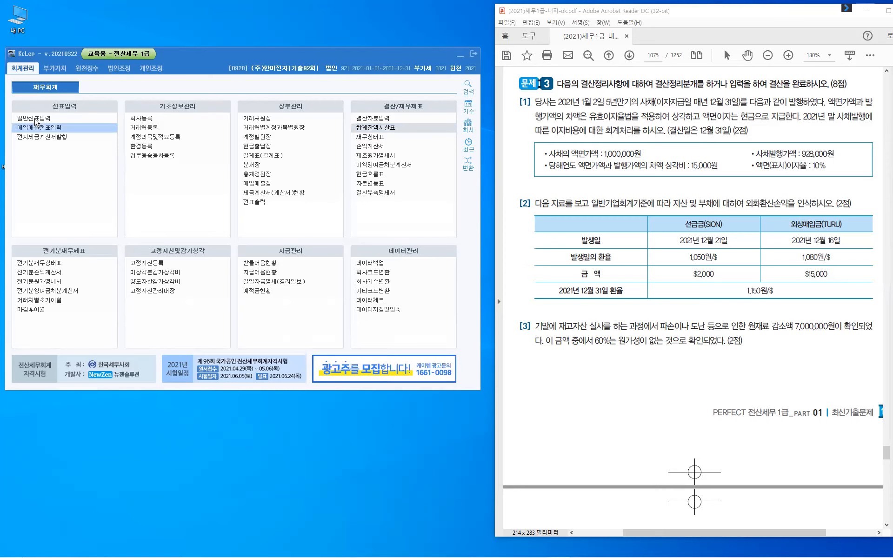
pyautogui.doubleClick(36, 119)
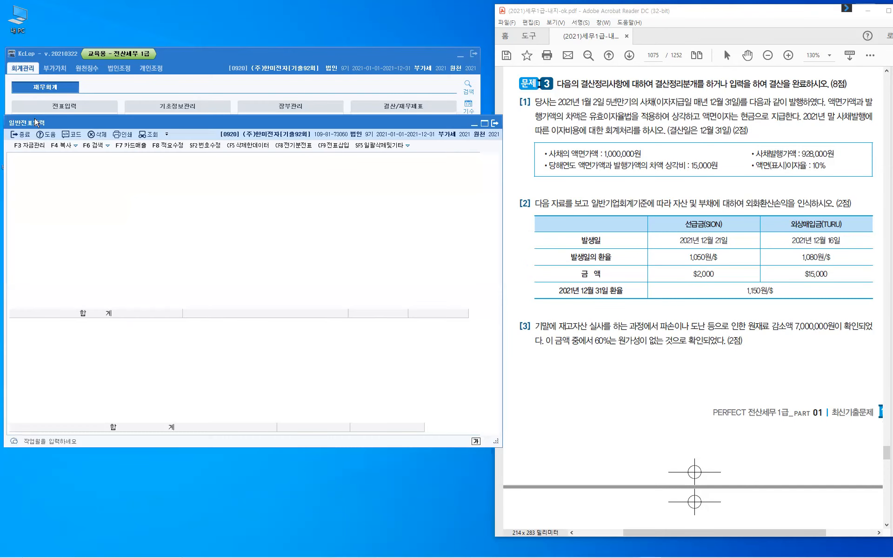
pyautogui.write('12')
pyautogui.press('Return')
pyautogui.write('31')
pyautogui.press('Return')
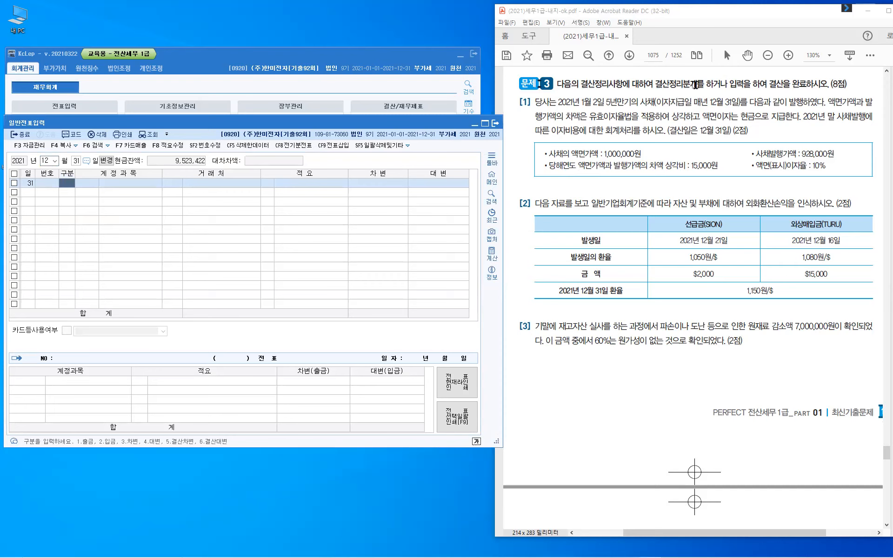
pyautogui.doubleClick(731, 107)
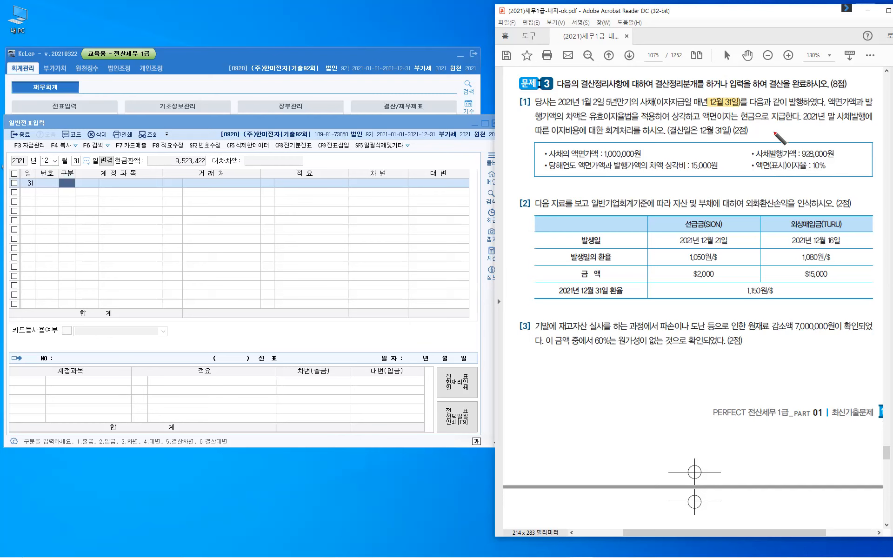
# - Note "할인" in red ink, underline 15,000원 and link it, and slash-mark the phrase after 차액은
pyautogui.moveTo(769, 133); pyautogui.dragTo(793, 140)
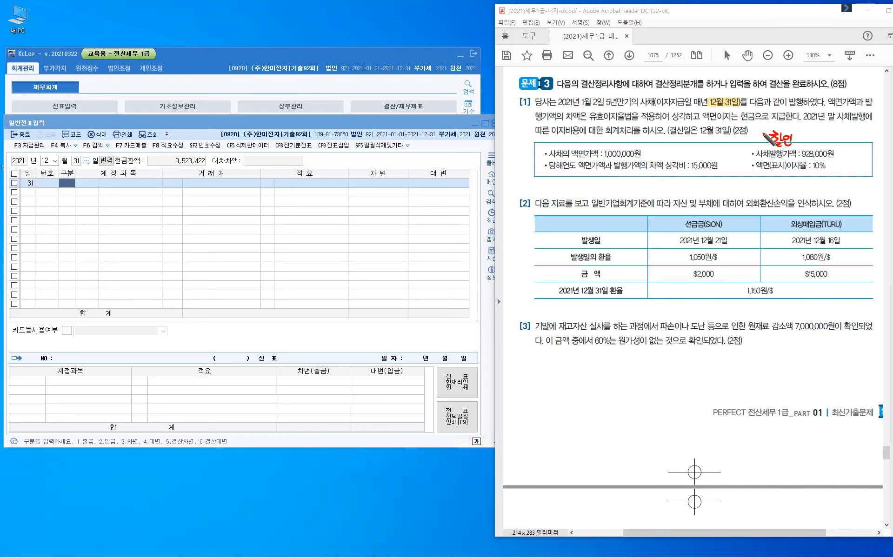
pyautogui.moveTo(761, 132); pyautogui.dragTo(763, 135)
pyautogui.moveTo(765, 131); pyautogui.dragTo(764, 135)
pyautogui.moveTo(689, 171); pyautogui.dragTo(712, 172)
pyautogui.moveTo(741, 134)
pyautogui.mouseDown()
pyautogui.moveTo(750, 142)
pyautogui.moveTo(711, 156)
pyautogui.mouseUp()
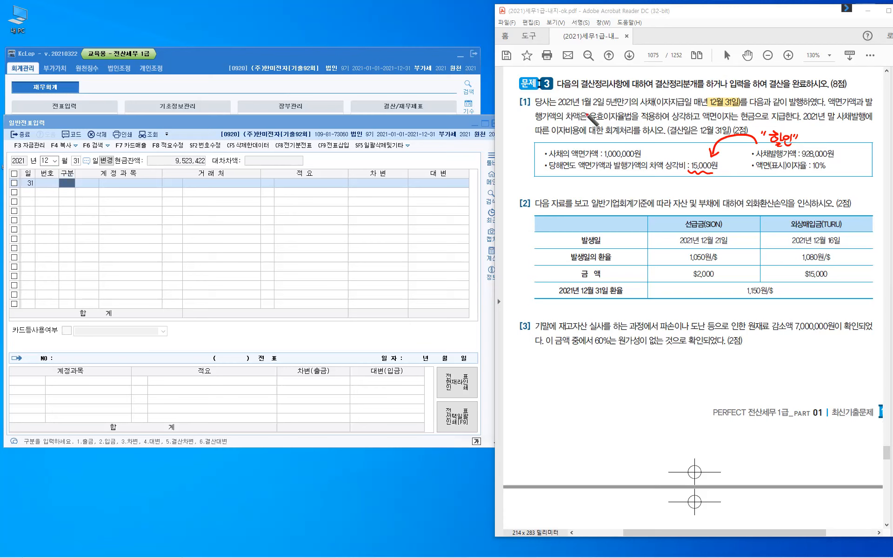
pyautogui.moveTo(586, 109); pyautogui.dragTo(584, 115)
pyautogui.moveTo(591, 108); pyautogui.dragTo(588, 115)
# - Handwrite "이자비용 = 사채의" below item [3]
pyautogui.moveTo(536, 370); pyautogui.dragTo(536, 372)
pyautogui.moveTo(542, 368)
pyautogui.mouseDown()
pyautogui.moveTo(543, 383)
pyautogui.moveTo(564, 381)
pyautogui.mouseUp()
pyautogui.moveTo(565, 369)
pyautogui.mouseDown()
pyautogui.moveTo(565, 382)
pyautogui.moveTo(571, 377)
pyautogui.mouseUp()
pyautogui.moveTo(573, 373); pyautogui.dragTo(573, 376)
pyautogui.moveTo(568, 378); pyautogui.dragTo(585, 376)
pyautogui.moveTo(579, 380); pyautogui.dragTo(585, 381)
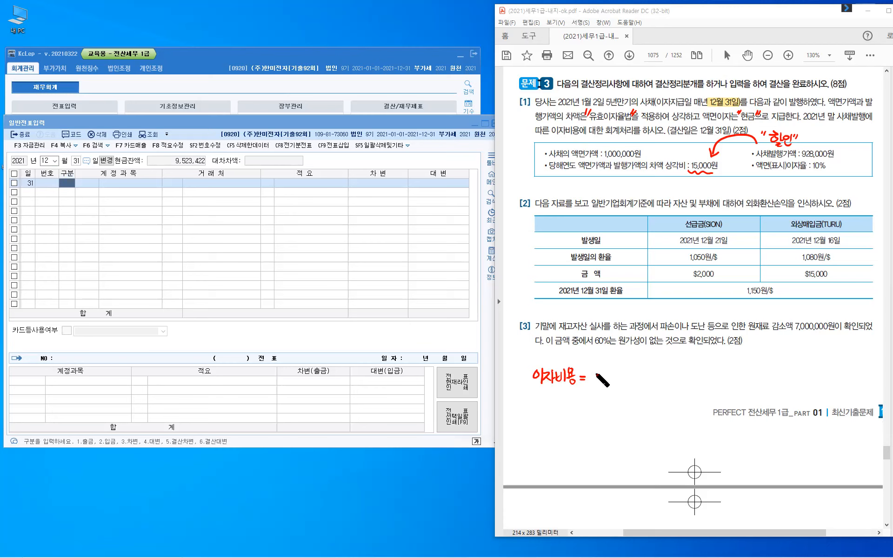
pyautogui.moveTo(598, 371); pyautogui.dragTo(599, 380)
pyautogui.moveTo(601, 370); pyautogui.dragTo(601, 384)
pyautogui.moveTo(602, 377); pyautogui.dragTo(605, 378)
pyautogui.moveTo(606, 372); pyautogui.dragTo(609, 372)
pyautogui.moveTo(606, 376); pyautogui.dragTo(615, 385)
pyautogui.moveTo(621, 372); pyautogui.dragTo(625, 381)
# - Complete the formula with "장부가액 × 유효이자율"
pyautogui.moveTo(629, 371)
pyautogui.mouseDown()
pyautogui.moveTo(628, 385)
pyautogui.moveTo(646, 375)
pyautogui.mouseUp()
pyautogui.moveTo(644, 376)
pyautogui.mouseDown()
pyautogui.moveTo(639, 384)
pyautogui.moveTo(649, 386)
pyautogui.mouseUp()
pyautogui.moveTo(645, 388); pyautogui.dragTo(656, 377)
pyautogui.moveTo(661, 370)
pyautogui.mouseDown()
pyautogui.moveTo(654, 380)
pyautogui.moveTo(663, 380)
pyautogui.mouseUp()
pyautogui.moveTo(658, 380); pyautogui.dragTo(658, 385)
pyautogui.moveTo(666, 374); pyautogui.dragTo(671, 384)
pyautogui.moveTo(671, 377); pyautogui.dragTo(674, 377)
pyautogui.moveTo(677, 374); pyautogui.dragTo(680, 378)
pyautogui.moveTo(680, 375); pyautogui.dragTo(684, 387)
pyautogui.moveTo(693, 377); pyautogui.dragTo(687, 387)
pyautogui.moveTo(706, 372); pyautogui.dragTo(711, 380)
pyautogui.moveTo(703, 382); pyautogui.dragTo(721, 373)
pyautogui.moveTo(719, 375)
pyautogui.mouseDown()
pyautogui.moveTo(725, 384)
pyautogui.moveTo(733, 376)
pyautogui.mouseUp()
pyautogui.moveTo(740, 372)
pyautogui.mouseDown()
pyautogui.moveTo(741, 386)
pyautogui.moveTo(750, 385)
pyautogui.mouseUp()
pyautogui.moveTo(754, 372); pyautogui.dragTo(754, 386)
pyautogui.moveTo(763, 374); pyautogui.dragTo(762, 374)
pyautogui.moveTo(757, 381); pyautogui.dragTo(768, 379)
pyautogui.moveTo(763, 381); pyautogui.dragTo(768, 396)
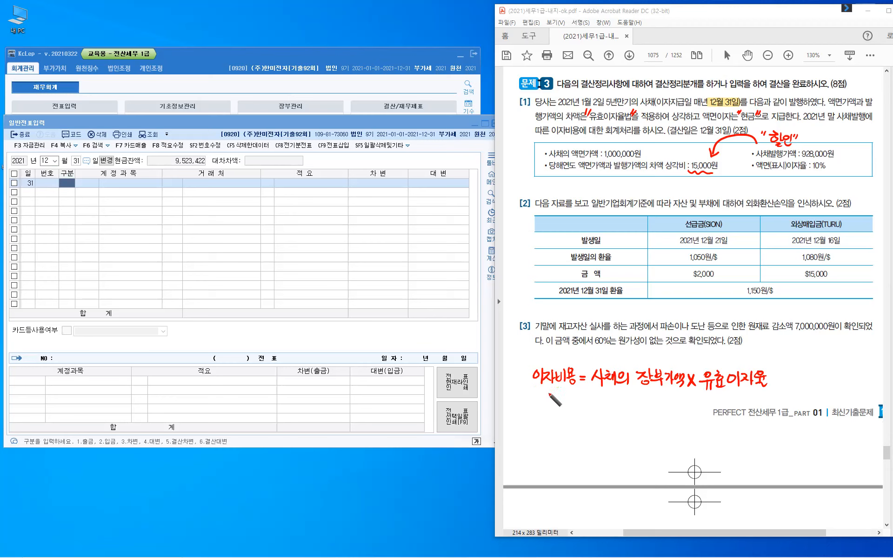
# - Wavy-underline 이자비용 and write "상각액 =" on the next line
pyautogui.moveTo(534, 390); pyautogui.dragTo(577, 390)
pyautogui.moveTo(541, 395); pyautogui.dragTo(535, 409)
pyautogui.moveTo(539, 402); pyautogui.dragTo(546, 407)
pyautogui.moveTo(547, 403); pyautogui.dragTo(549, 412)
pyautogui.moveTo(566, 401); pyautogui.dragTo(566, 402)
pyautogui.moveTo(571, 400); pyautogui.dragTo(572, 410)
pyautogui.moveTo(575, 399); pyautogui.dragTo(575, 416)
pyautogui.moveTo(582, 405); pyautogui.dragTo(591, 409)
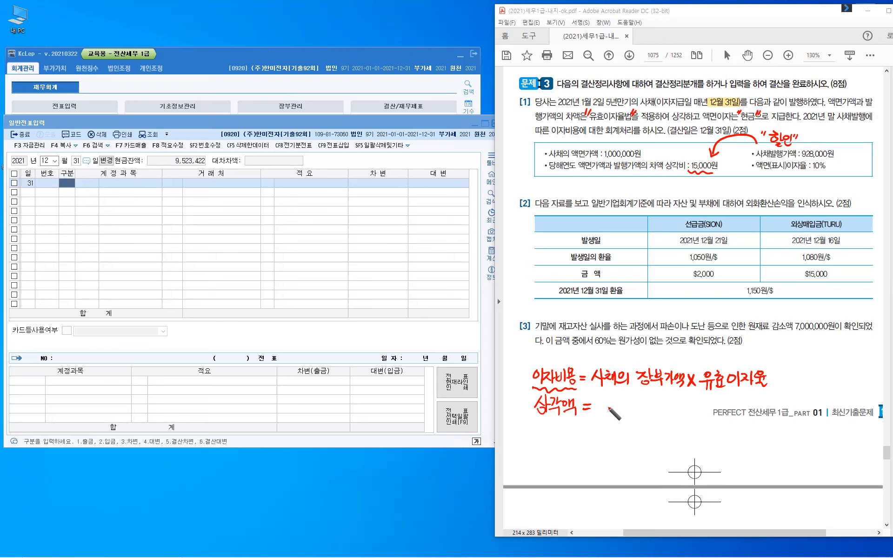
# - Write "이자비용 −" after 상각액 =
pyautogui.moveTo(606, 403); pyautogui.dragTo(606, 404)
pyautogui.moveTo(612, 400); pyautogui.dragTo(612, 413)
pyautogui.moveTo(616, 403); pyautogui.dragTo(634, 411)
pyautogui.moveTo(630, 407); pyautogui.dragTo(634, 407)
pyautogui.moveTo(637, 398); pyautogui.dragTo(638, 416)
pyautogui.moveTo(646, 399); pyautogui.dragTo(646, 399)
pyautogui.moveTo(641, 408); pyautogui.dragTo(651, 406)
pyautogui.moveTo(646, 410); pyautogui.dragTo(668, 405)
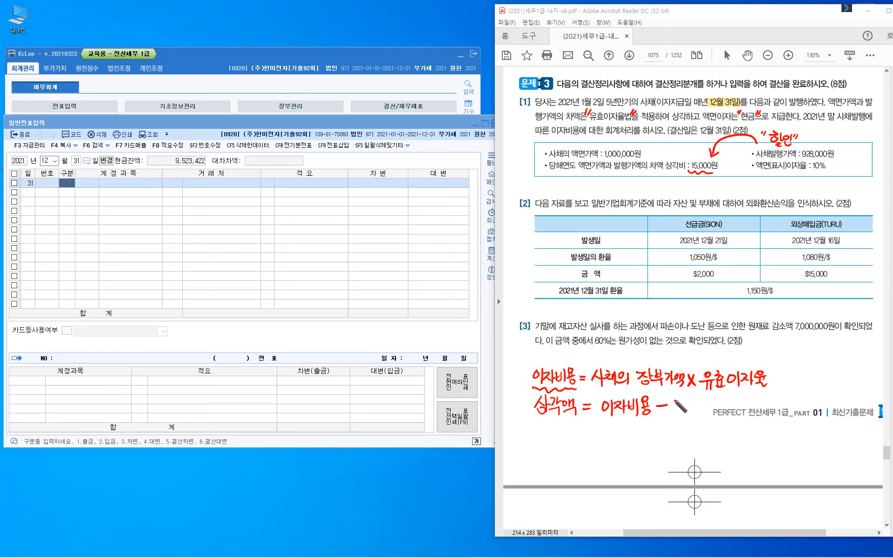
# - Finish the line with "지급이자 = 15,000"
pyautogui.moveTo(673, 399)
pyautogui.mouseDown()
pyautogui.moveTo(682, 415)
pyautogui.moveTo(698, 413)
pyautogui.mouseUp()
pyautogui.moveTo(703, 400); pyautogui.dragTo(702, 401)
pyautogui.moveTo(710, 396)
pyautogui.mouseDown()
pyautogui.moveTo(710, 414)
pyautogui.moveTo(721, 412)
pyautogui.mouseUp()
pyautogui.moveTo(724, 394)
pyautogui.mouseDown()
pyautogui.moveTo(725, 416)
pyautogui.moveTo(732, 402)
pyautogui.mouseUp()
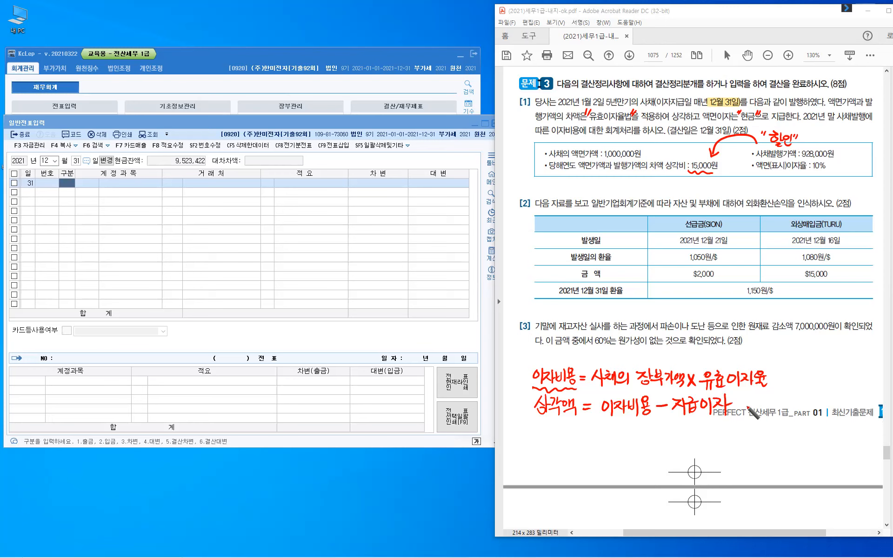
pyautogui.moveTo(735, 401); pyautogui.dragTo(746, 400)
pyautogui.moveTo(735, 405); pyautogui.dragTo(756, 412)
pyautogui.moveTo(765, 396)
pyautogui.mouseDown()
pyautogui.moveTo(762, 413)
pyautogui.moveTo(772, 395)
pyautogui.moveTo(775, 414)
pyautogui.moveTo(790, 395)
pyautogui.mouseUp()
pyautogui.moveTo(791, 396); pyautogui.dragTo(791, 406)
pyautogui.moveTo(797, 396); pyautogui.dragTo(796, 407)
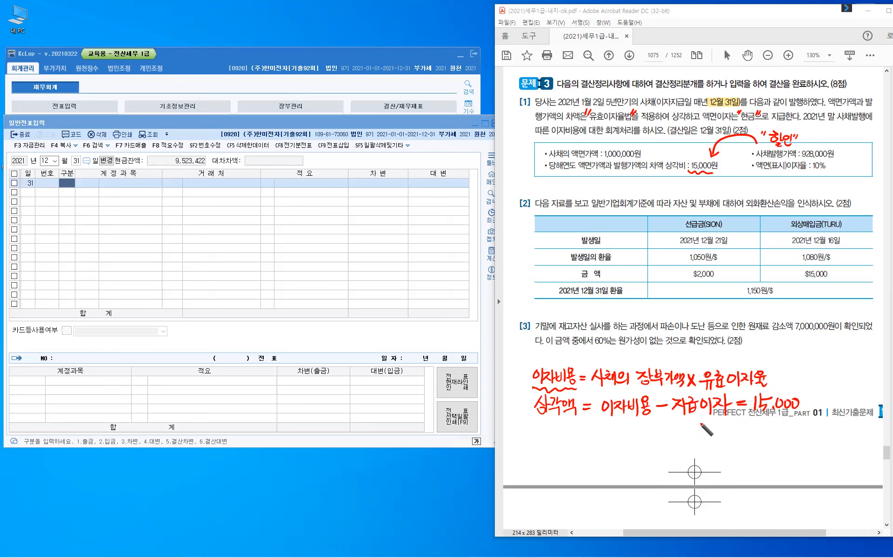
# - Draw an arrow up to 지급이자 labelled 액면, and write 액면가액 beneath
pyautogui.moveTo(693, 437); pyautogui.dragTo(689, 421)
pyautogui.moveTo(699, 423); pyautogui.dragTo(703, 428)
pyautogui.moveTo(707, 423); pyautogui.dragTo(721, 430)
pyautogui.moveTo(715, 428); pyautogui.dragTo(724, 432)
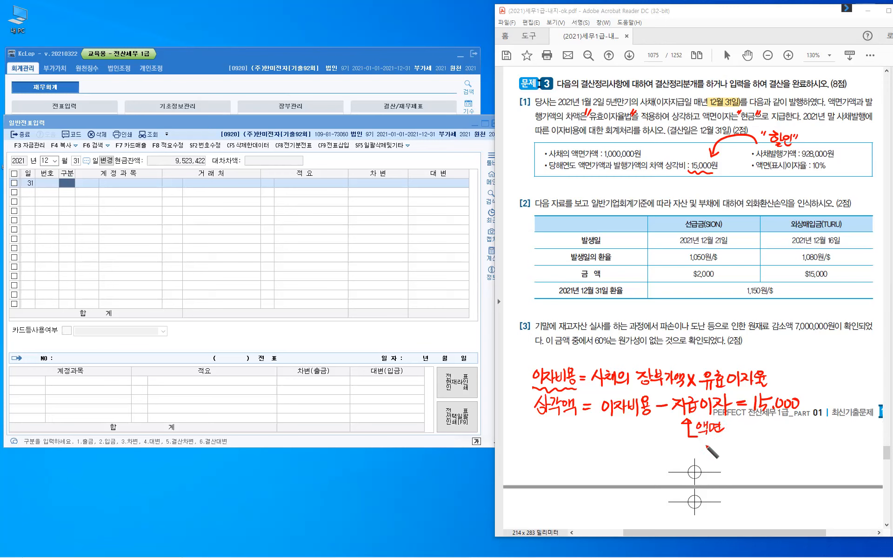
pyautogui.moveTo(706, 438); pyautogui.dragTo(705, 438)
pyautogui.moveTo(710, 436); pyautogui.dragTo(711, 448)
pyautogui.moveTo(717, 440); pyautogui.dragTo(718, 449)
pyautogui.moveTo(717, 440); pyautogui.dragTo(742, 452)
pyautogui.moveTo(747, 442); pyautogui.dragTo(751, 448)
pyautogui.moveTo(755, 438); pyautogui.dragTo(765, 451)
# - Add "× 액면이자율" after 액면가액
pyautogui.moveTo(765, 442); pyautogui.dragTo(759, 451)
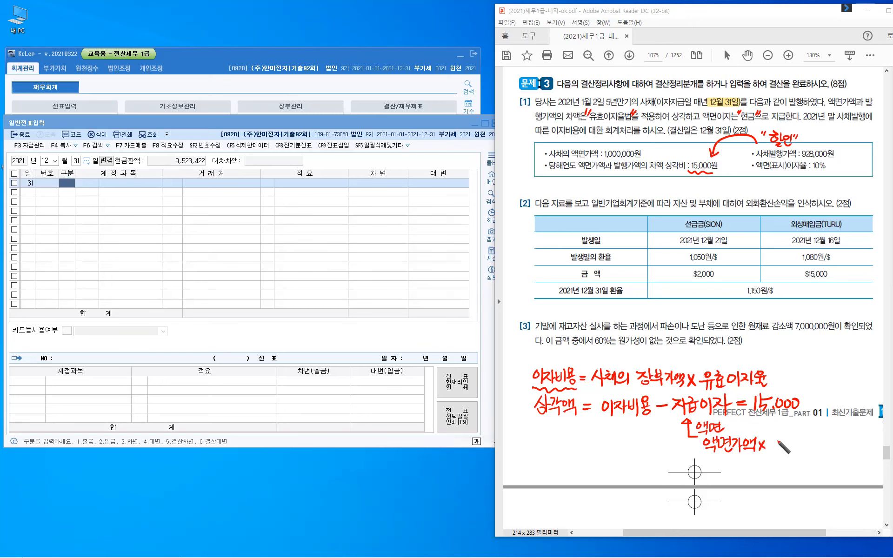
pyautogui.moveTo(771, 441); pyautogui.dragTo(775, 447)
pyautogui.moveTo(778, 438); pyautogui.dragTo(784, 448)
pyautogui.moveTo(792, 439); pyautogui.dragTo(793, 448)
pyautogui.moveTo(786, 448); pyautogui.dragTo(798, 443)
pyautogui.moveTo(803, 439); pyautogui.dragTo(813, 451)
pyautogui.moveTo(813, 445)
pyautogui.mouseDown()
pyautogui.moveTo(820, 435)
pyautogui.moveTo(825, 442)
pyautogui.mouseUp()
pyautogui.moveTo(814, 446); pyautogui.dragTo(824, 452)
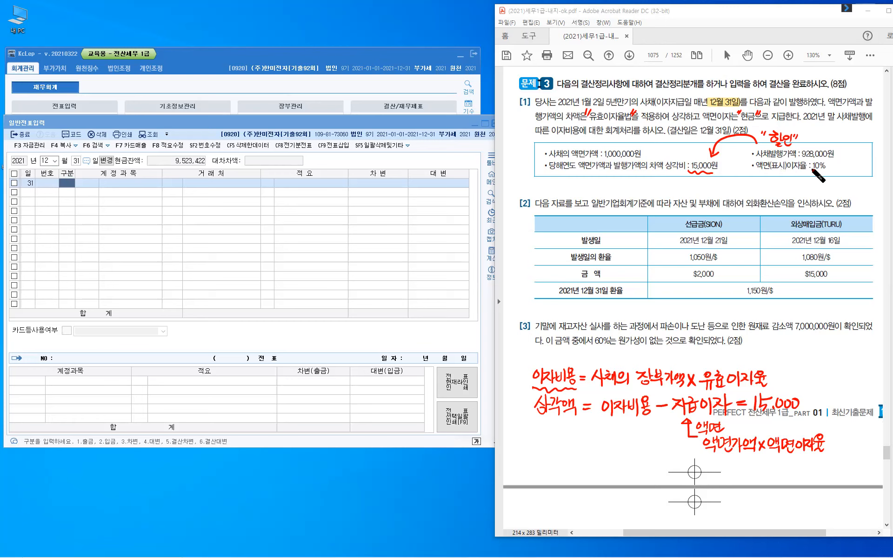
# - Mark 10% and 1,000,000원 in the problem, write 1,000,000 × 10% = 100,000, and begin 115,000
pyautogui.moveTo(813, 170); pyautogui.dragTo(826, 170)
pyautogui.moveTo(593, 146); pyautogui.dragTo(616, 145)
pyautogui.moveTo(708, 461)
pyautogui.mouseDown()
pyautogui.moveTo(708, 471)
pyautogui.moveTo(797, 472)
pyautogui.moveTo(781, 463)
pyautogui.mouseUp()
pyautogui.moveTo(793, 460); pyautogui.dragTo(786, 472)
pyautogui.moveTo(788, 463); pyautogui.dragTo(836, 471)
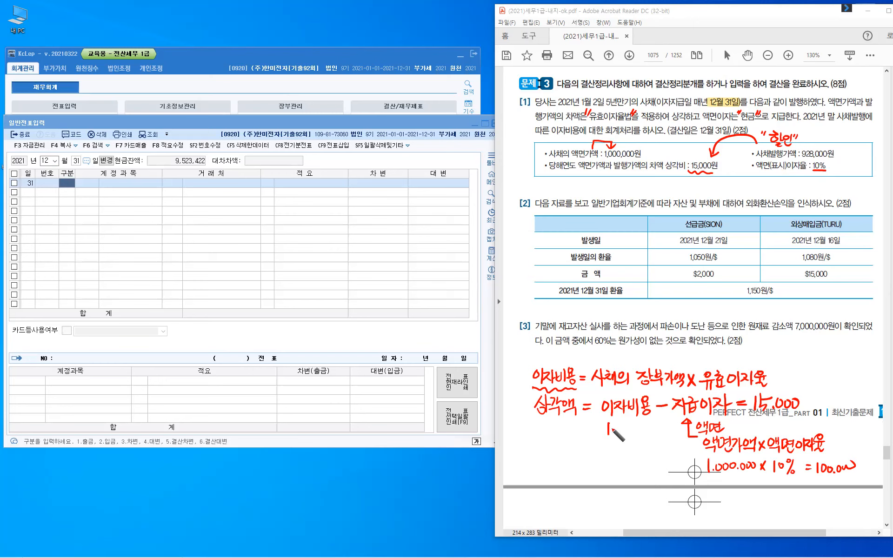
pyautogui.moveTo(613, 423); pyautogui.dragTo(612, 435)
pyautogui.moveTo(619, 423)
pyautogui.mouseDown()
pyautogui.moveTo(622, 434)
pyautogui.moveTo(625, 424)
pyautogui.mouseUp()
# - Finish writing 115,000 under 이자비용
pyautogui.click(627, 433)
pyautogui.moveTo(633, 427); pyautogui.dragTo(631, 429)
pyautogui.moveTo(640, 427); pyautogui.dragTo(638, 429)
# - Write the issuance heading 발행 with the credit side (대) 사채(액면)
pyautogui.moveTo(563, 44)
pyautogui.mouseDown()
pyautogui.moveTo(576, 35)
pyautogui.moveTo(582, 48)
pyautogui.mouseUp()
pyautogui.moveTo(578, 49); pyautogui.dragTo(580, 49)
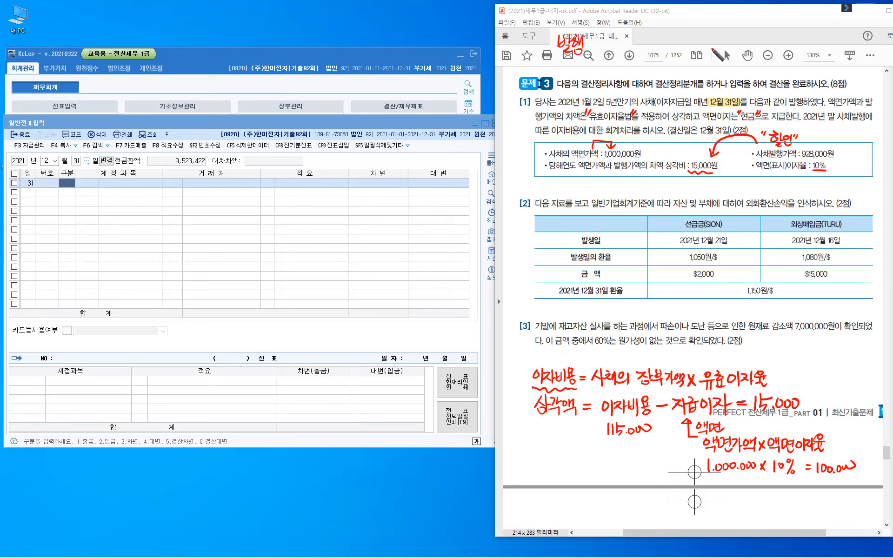
pyautogui.moveTo(729, 40)
pyautogui.mouseDown()
pyautogui.moveTo(727, 54)
pyautogui.moveTo(736, 51)
pyautogui.mouseUp()
pyautogui.moveTo(737, 52); pyautogui.dragTo(744, 47)
pyautogui.moveTo(747, 39)
pyautogui.mouseDown()
pyautogui.moveTo(748, 54)
pyautogui.moveTo(767, 51)
pyautogui.mouseUp()
pyautogui.moveTo(766, 43); pyautogui.dragTo(770, 43)
pyautogui.moveTo(770, 41)
pyautogui.mouseDown()
pyautogui.moveTo(785, 54)
pyautogui.moveTo(793, 47)
pyautogui.mouseUp()
pyautogui.moveTo(797, 39); pyautogui.dragTo(798, 49)
pyautogui.moveTo(796, 44); pyautogui.dragTo(799, 44)
pyautogui.moveTo(802, 37); pyautogui.dragTo(802, 51)
pyautogui.moveTo(794, 51); pyautogui.dragTo(801, 56)
pyautogui.moveTo(807, 39); pyautogui.dragTo(807, 49)
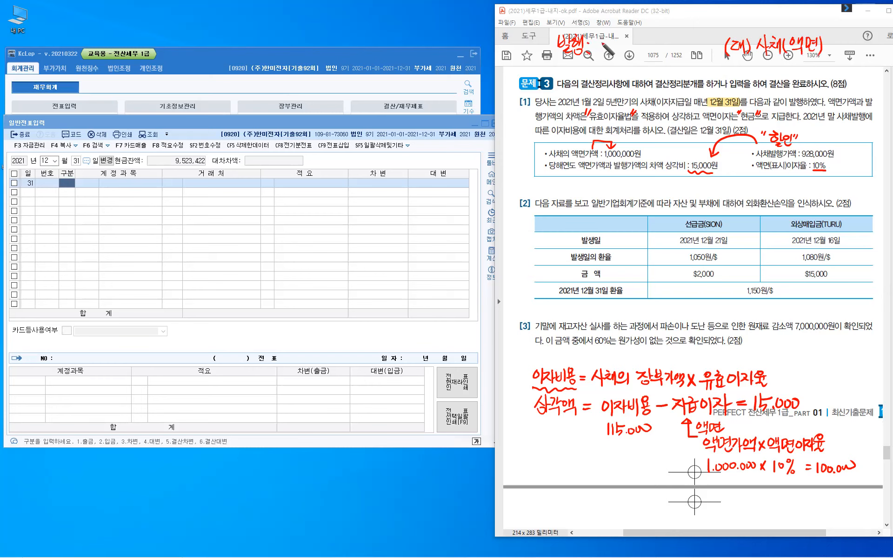
# - Write the issuance entry's debit side as (차) 현금등
pyautogui.moveTo(602, 39)
pyautogui.mouseDown()
pyautogui.moveTo(601, 58)
pyautogui.moveTo(611, 41)
pyautogui.mouseUp()
pyautogui.moveTo(605, 44); pyautogui.dragTo(605, 52)
pyautogui.moveTo(609, 47); pyautogui.dragTo(612, 52)
pyautogui.moveTo(616, 40); pyautogui.dragTo(615, 55)
pyautogui.moveTo(620, 39)
pyautogui.mouseDown()
pyautogui.moveTo(620, 57)
pyautogui.moveTo(634, 39)
pyautogui.mouseUp()
pyautogui.moveTo(629, 42); pyautogui.dragTo(636, 42)
pyautogui.moveTo(633, 43); pyautogui.dragTo(650, 43)
pyautogui.moveTo(643, 45); pyautogui.dragTo(664, 48)
pyautogui.moveTo(659, 51); pyautogui.dragTo(658, 52)
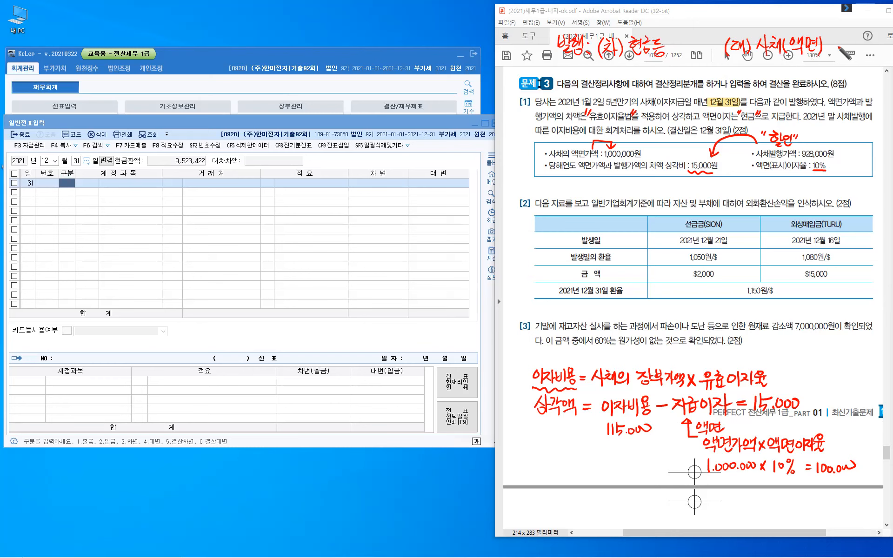
# - Add the 1,000 bond face amount, the cash amount, and a 사채할인 note with its amount
pyautogui.moveTo(837, 40)
pyautogui.mouseDown()
pyautogui.moveTo(838, 52)
pyautogui.moveTo(861, 47)
pyautogui.mouseUp()
pyautogui.click(840, 49)
pyautogui.moveTo(680, 38); pyautogui.dragTo(680, 51)
pyautogui.moveTo(693, 41); pyautogui.dragTo(697, 52)
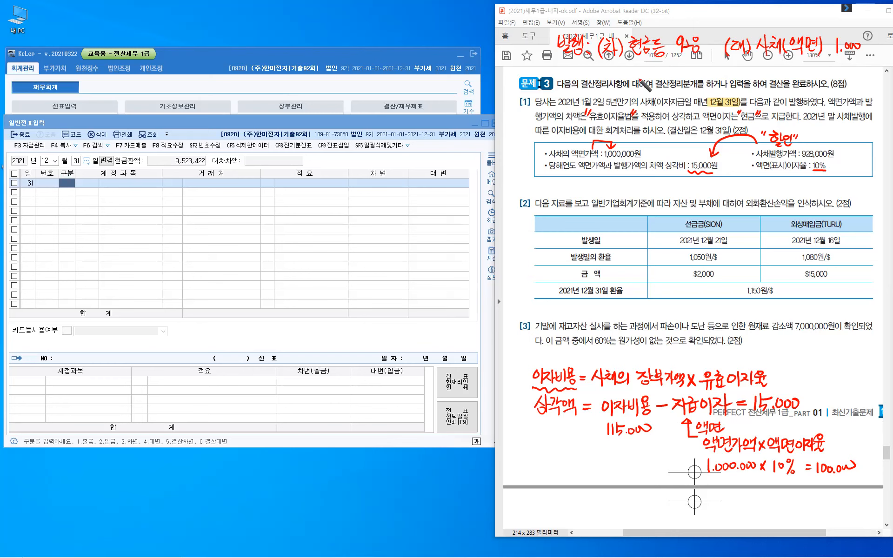
pyautogui.moveTo(643, 64)
pyautogui.mouseDown()
pyautogui.moveTo(660, 70)
pyautogui.moveTo(659, 79)
pyautogui.moveTo(668, 75)
pyautogui.mouseUp()
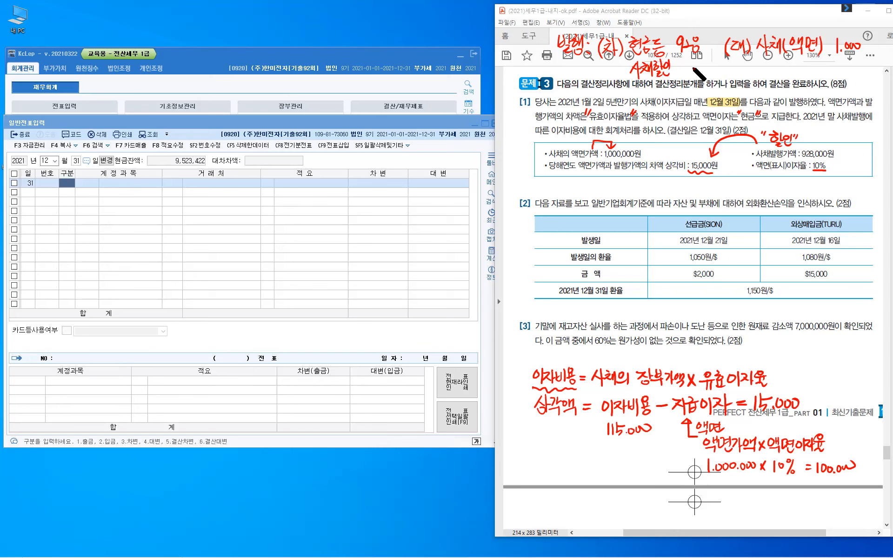
pyautogui.moveTo(688, 65)
pyautogui.mouseDown()
pyautogui.moveTo(692, 80)
pyautogui.moveTo(718, 71)
pyautogui.mouseUp()
# - Arrow toward 12월 31일, then write (차)이자비용 against (대) 현금 below the box
pyautogui.moveTo(729, 92); pyautogui.dragTo(748, 106)
pyautogui.moveTo(754, 93); pyautogui.dragTo(767, 102)
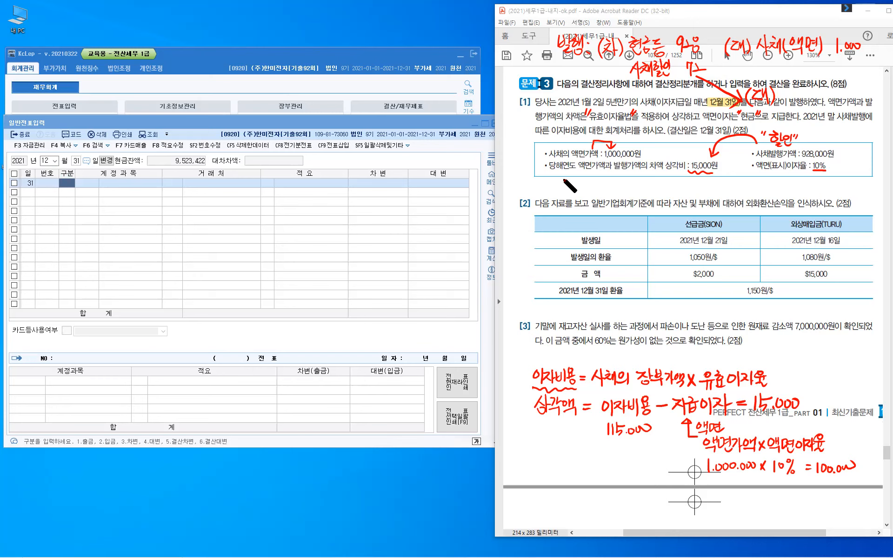
pyautogui.moveTo(556, 178)
pyautogui.mouseDown()
pyautogui.moveTo(604, 185)
pyautogui.moveTo(585, 190)
pyautogui.moveTo(600, 182)
pyautogui.moveTo(611, 194)
pyautogui.mouseUp()
pyautogui.moveTo(676, 177); pyautogui.dragTo(673, 190)
pyautogui.moveTo(678, 182); pyautogui.dragTo(689, 187)
pyautogui.moveTo(688, 183); pyautogui.dragTo(691, 182)
pyautogui.moveTo(692, 177); pyautogui.dragTo(692, 190)
pyautogui.moveTo(695, 177)
pyautogui.mouseDown()
pyautogui.moveTo(694, 190)
pyautogui.moveTo(720, 180)
pyautogui.mouseUp()
pyautogui.moveTo(721, 176)
pyautogui.mouseDown()
pyautogui.moveTo(722, 191)
pyautogui.moveTo(732, 181)
pyautogui.mouseUp()
pyautogui.moveTo(725, 184); pyautogui.dragTo(761, 194)
# - Add the bond discount abbreviation 사·할·차 as the second credit account
pyautogui.moveTo(765, 186)
pyautogui.mouseDown()
pyautogui.moveTo(771, 194)
pyautogui.moveTo(790, 182)
pyautogui.mouseUp()
pyautogui.moveTo(783, 184); pyautogui.dragTo(793, 194)
pyautogui.moveTo(798, 189); pyautogui.dragTo(808, 180)
pyautogui.moveTo(802, 182); pyautogui.dragTo(810, 182)
pyautogui.moveTo(807, 183); pyautogui.dragTo(801, 194)
pyautogui.moveTo(807, 186); pyautogui.dragTo(812, 192)
pyautogui.moveTo(816, 176); pyautogui.dragTo(817, 195)
pyautogui.moveTo(817, 185); pyautogui.dragTo(822, 185)
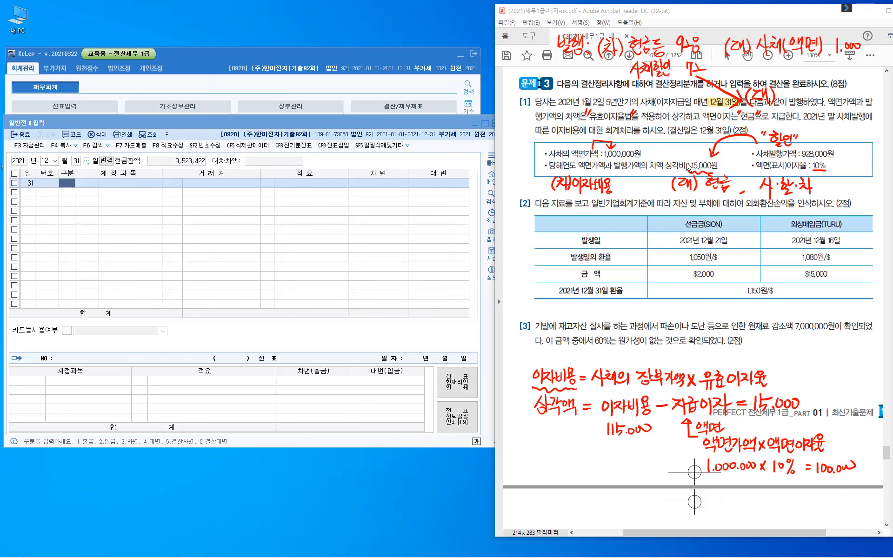
# - Enter a credit line for 0101 현금 of 100,000 on the Dec 31 voucher
pyautogui.click(65, 183)
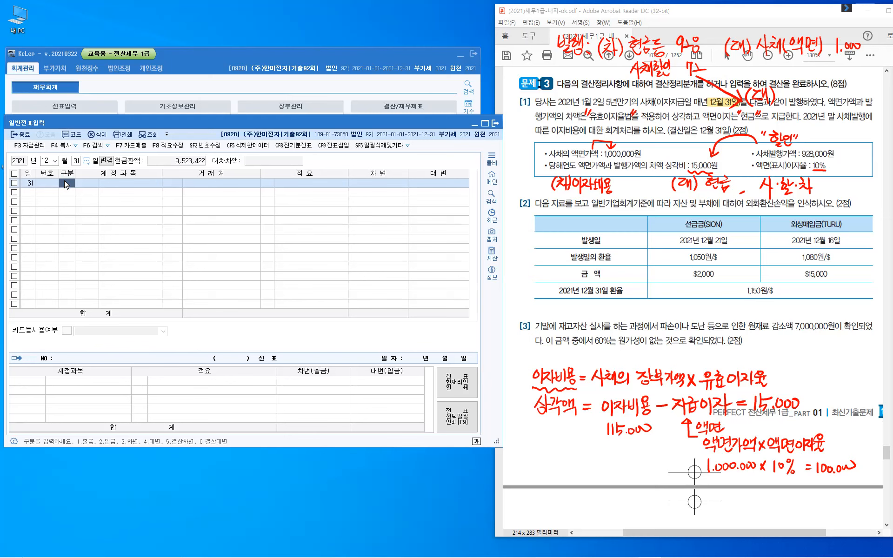
pyautogui.write('4')
pyautogui.press('Return')
pyautogui.write('101')
pyautogui.press('Return')
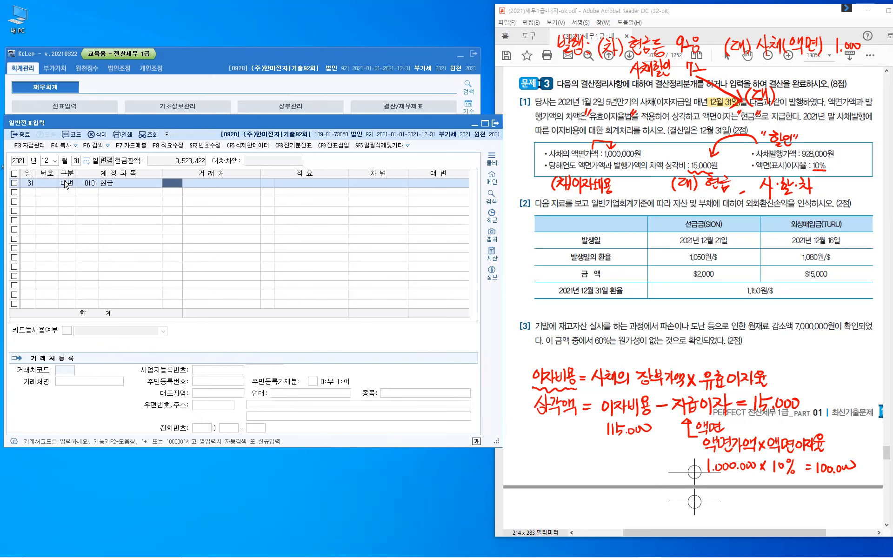
pyautogui.press('Return')
pyautogui.press('Return')
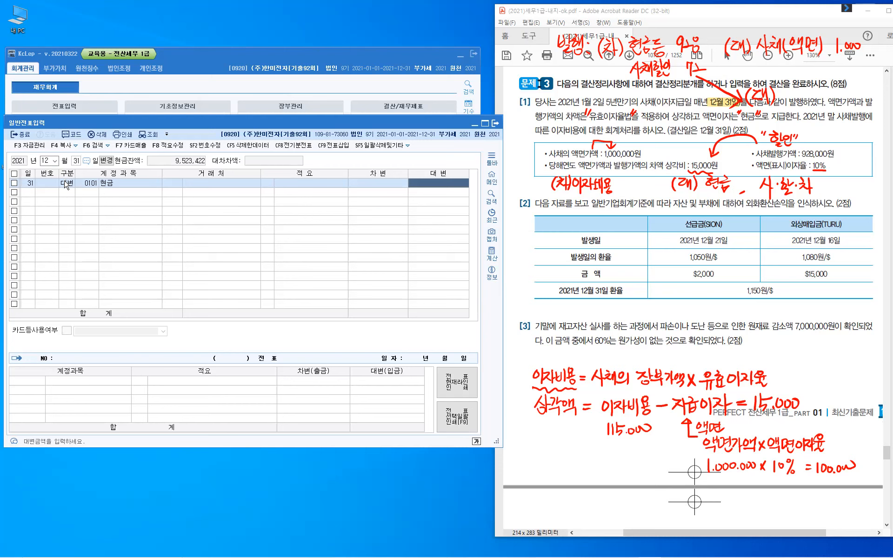
pyautogui.write('100,000')
pyautogui.press('Return')
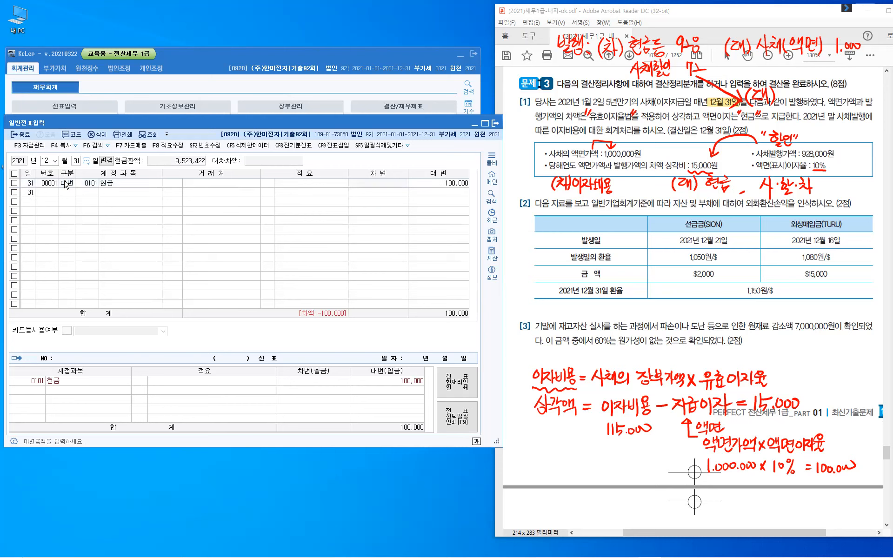
# - Add a credit line for 사채할인발행차금 of 15,000
pyautogui.press('4')
pyautogui.press('Return')
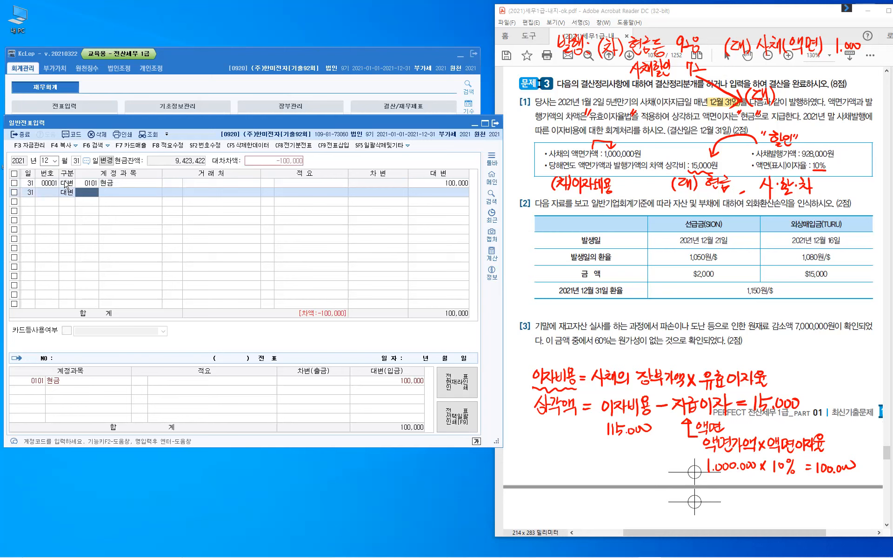
pyautogui.write('사채할')
pyautogui.press('Return')
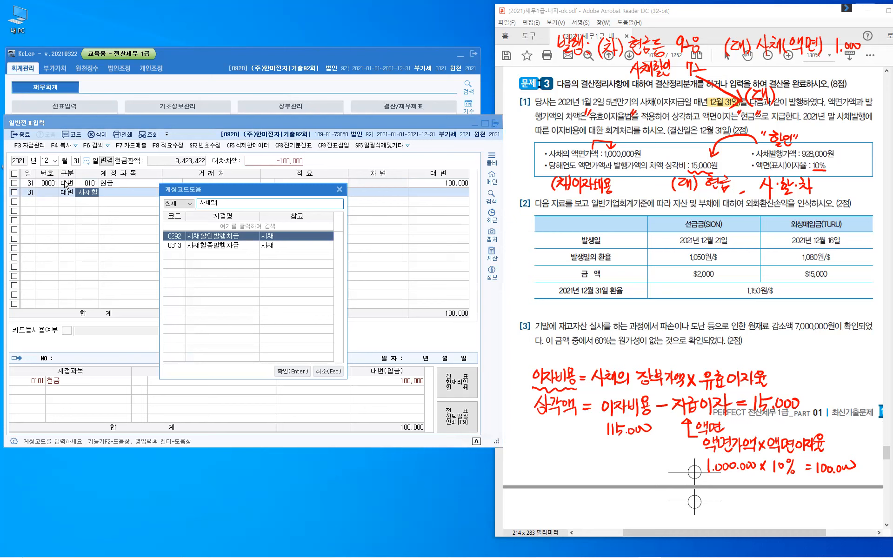
pyautogui.press('Return')
pyautogui.press('Return')
pyautogui.press('Return')
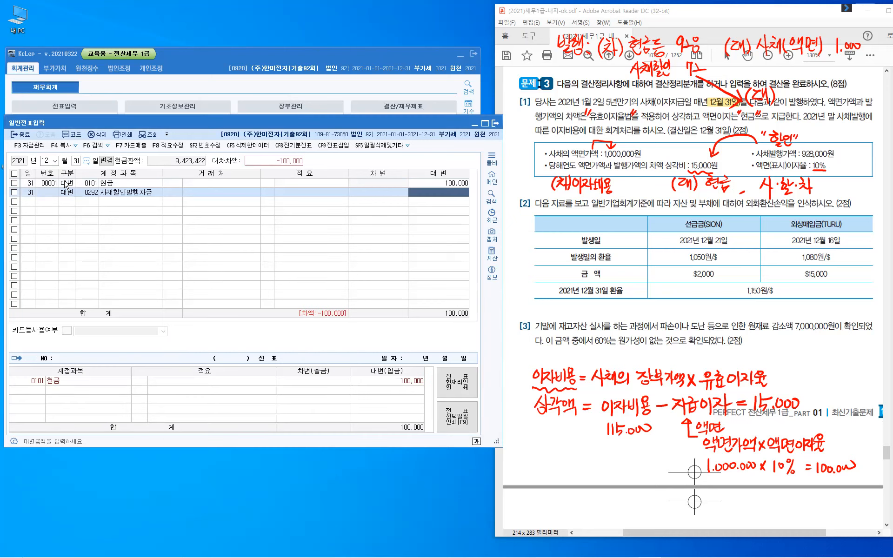
pyautogui.write('15,000')
pyautogui.press('Return')
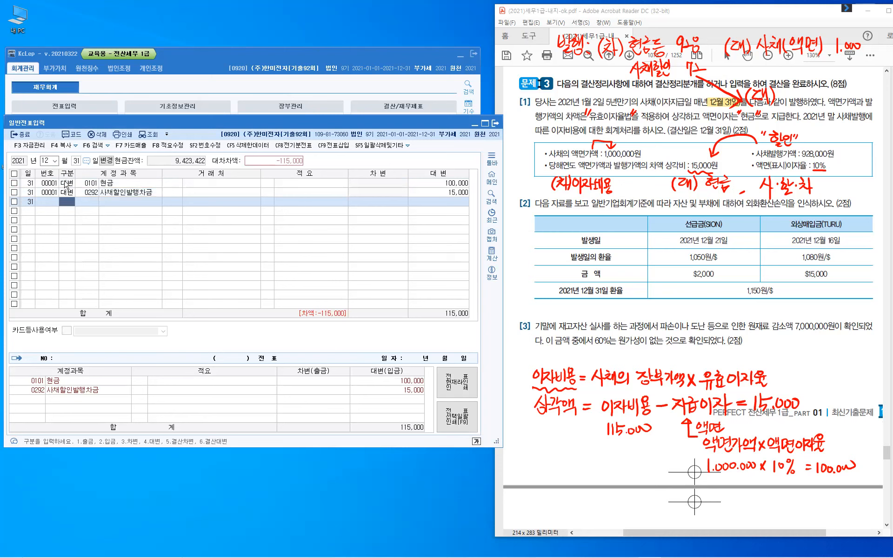
pyautogui.press('Return')
# - Add the balancing 이자비용 debit of 115,000
pyautogui.write('이자')
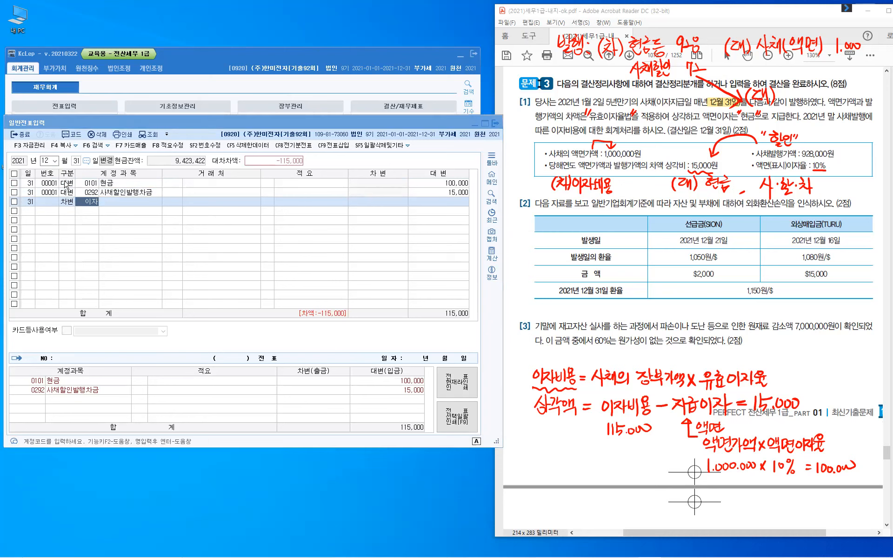
pyautogui.press('Return')
pyautogui.press('Down')
pyautogui.press('Down')
pyautogui.press('Return')
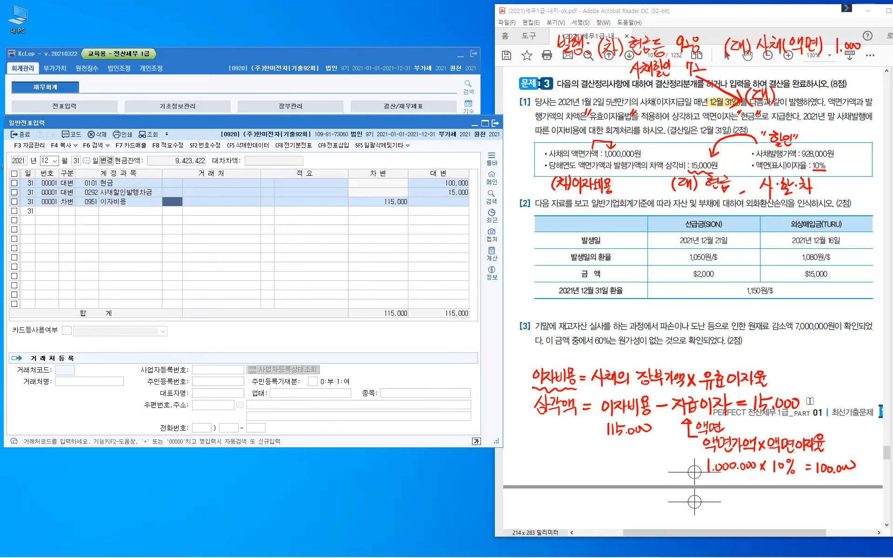
# - Remove the red ink notes, then highlight 외화환산손익을 further down in problem [2]
pyautogui.click(566, 383)
pyautogui.press('Escape')
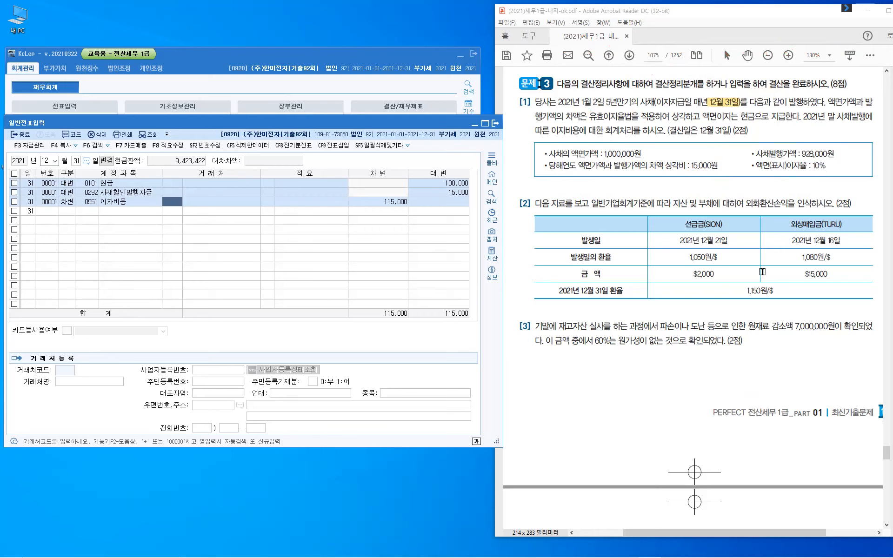
pyautogui.scroll(-2, 623, 205)
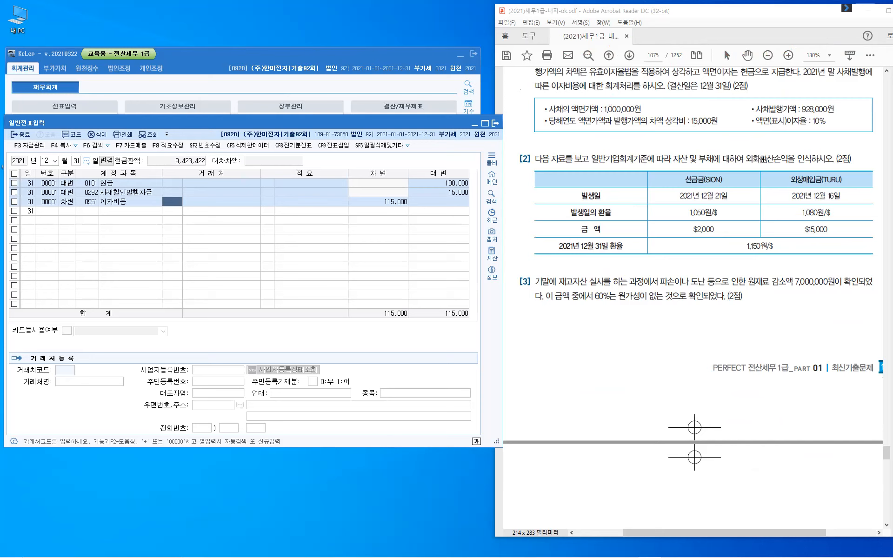
pyautogui.moveTo(747, 159); pyautogui.dragTo(800, 159)
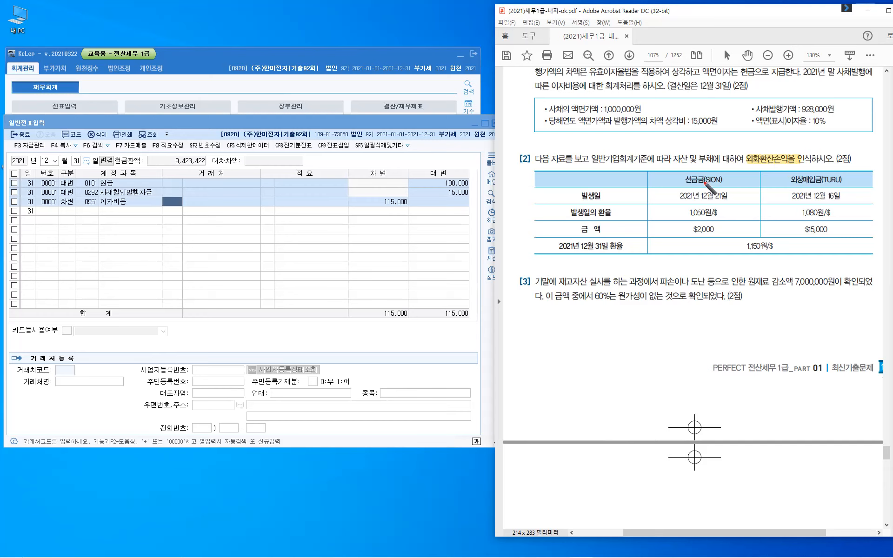
# - Cross out the SION prepayment column and mark TURU as the applicable one
pyautogui.moveTo(652, 172); pyautogui.dragTo(652, 180)
pyautogui.moveTo(658, 171)
pyautogui.mouseDown()
pyautogui.moveTo(663, 184)
pyautogui.moveTo(674, 182)
pyautogui.mouseUp()
pyautogui.moveTo(675, 171); pyautogui.dragTo(681, 182)
pyautogui.moveTo(681, 171)
pyautogui.mouseDown()
pyautogui.moveTo(681, 184)
pyautogui.moveTo(693, 179)
pyautogui.mouseUp()
pyautogui.moveTo(689, 180)
pyautogui.mouseDown()
pyautogui.moveTo(719, 188)
pyautogui.moveTo(706, 187)
pyautogui.mouseUp()
pyautogui.moveTo(814, 163)
pyautogui.mouseDown()
pyautogui.moveTo(812, 171)
pyautogui.moveTo(812, 164)
pyautogui.mouseUp()
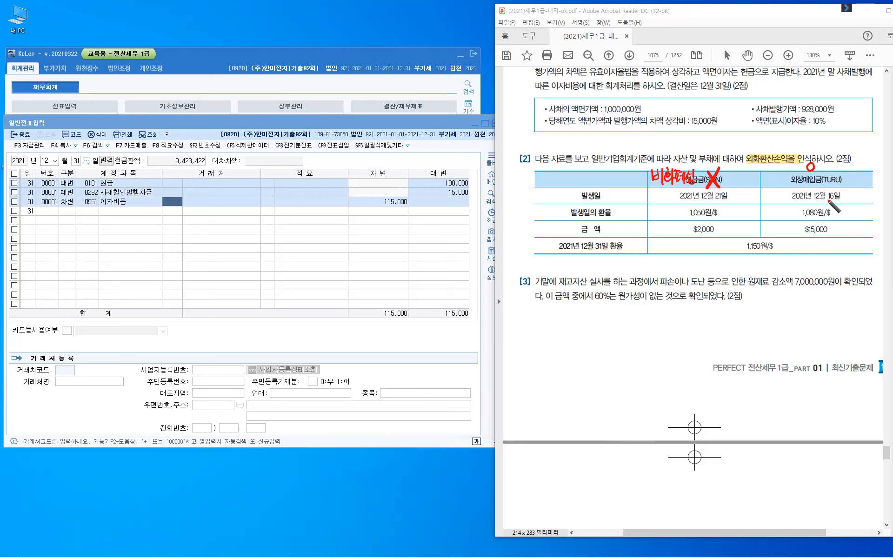
# - Tick the 1,080원/$ and 1,150원/$ rates and write ×70 = beside $15,000
pyautogui.moveTo(781, 209); pyautogui.dragTo(788, 208)
pyautogui.moveTo(737, 241); pyautogui.dragTo(743, 240)
pyautogui.moveTo(832, 227); pyautogui.dragTo(835, 236)
pyautogui.moveTo(842, 226)
pyautogui.mouseDown()
pyautogui.moveTo(848, 234)
pyautogui.moveTo(854, 226)
pyautogui.mouseUp()
pyautogui.moveTo(803, 242); pyautogui.dragTo(809, 242)
pyautogui.moveTo(803, 246); pyautogui.dragTo(810, 246)
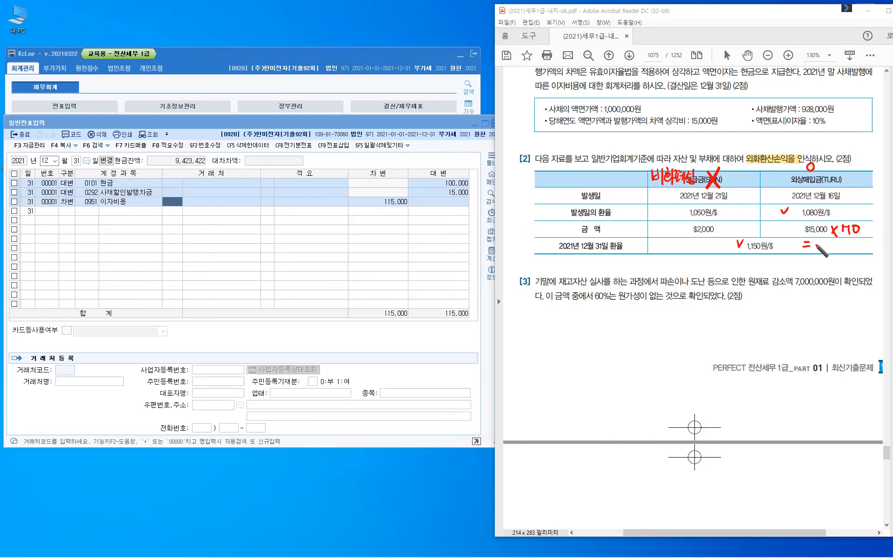
# - Write the result 1.050.000 after the equals sign
pyautogui.moveTo(816, 238)
pyautogui.mouseDown()
pyautogui.moveTo(815, 253)
pyautogui.moveTo(831, 242)
pyautogui.moveTo(837, 254)
pyautogui.mouseUp()
pyautogui.click(823, 250)
pyautogui.click(851, 252)
pyautogui.moveTo(844, 243); pyautogui.dragTo(868, 244)
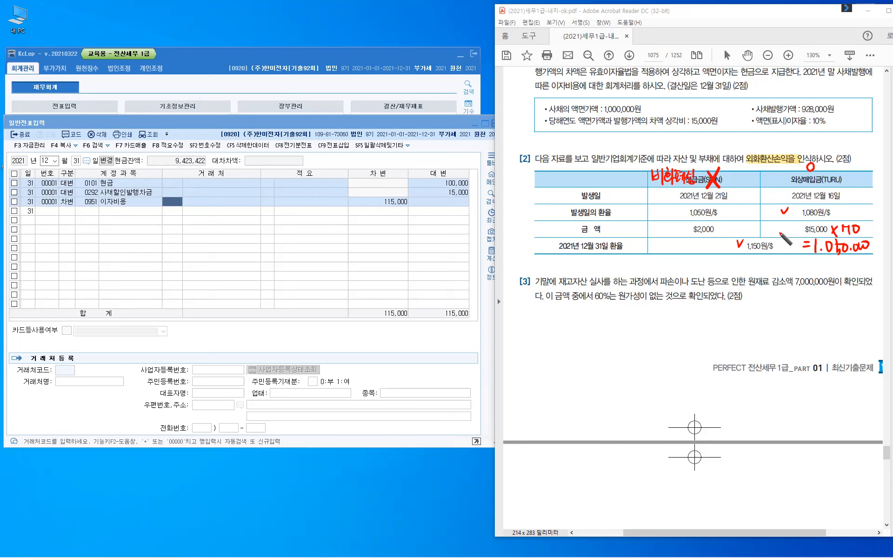
# - Label the 1.050.000 result as 손실 beneath it
pyautogui.moveTo(831, 257); pyautogui.dragTo(827, 262)
pyautogui.moveTo(830, 259); pyautogui.dragTo(833, 262)
pyautogui.moveTo(830, 261); pyautogui.dragTo(833, 271)
pyautogui.moveTo(837, 258); pyautogui.dragTo(835, 264)
pyautogui.moveTo(837, 260); pyautogui.dragTo(839, 264)
pyautogui.moveTo(842, 258); pyautogui.dragTo(842, 263)
pyautogui.moveTo(836, 265); pyautogui.dragTo(842, 270)
# - Add a credit line 0251 외상매입금 for customer TURU of 1,050,000
pyautogui.click(67, 213)
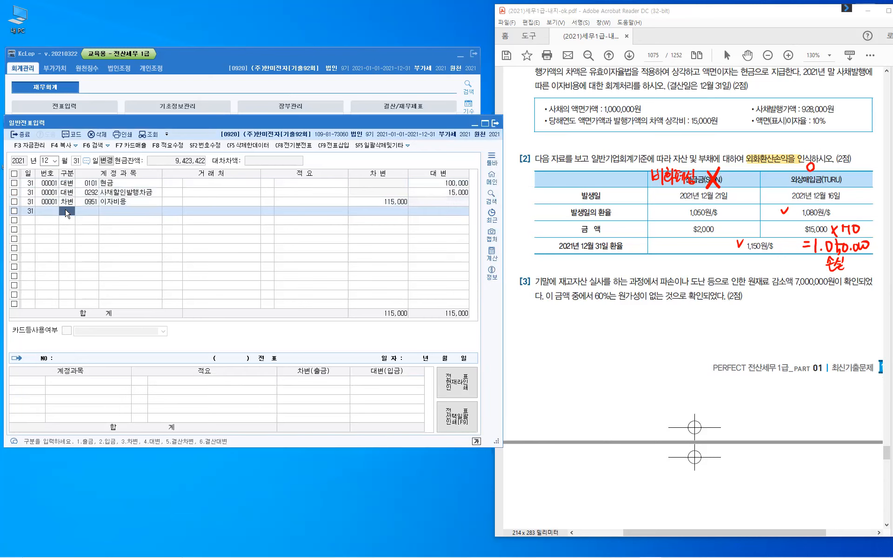
pyautogui.write('4')
pyautogui.write('2')
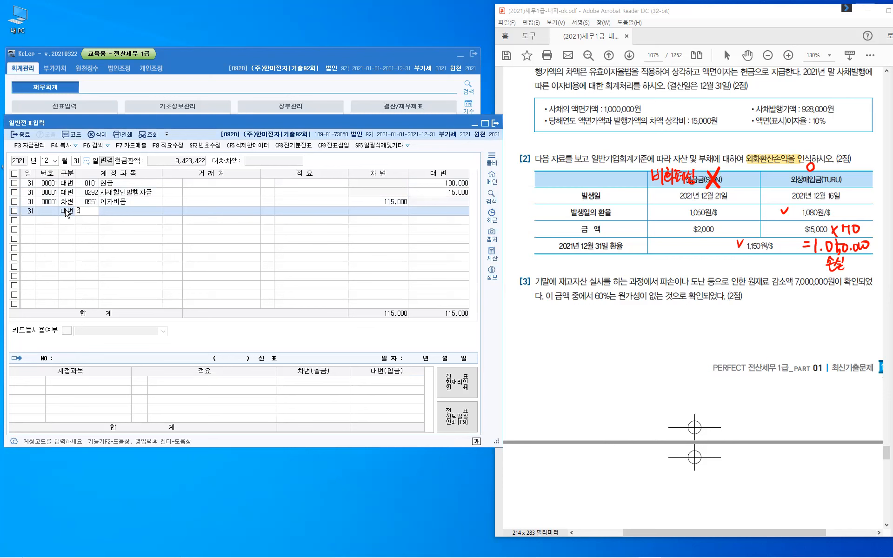
pyautogui.write('51')
pyautogui.press('Return')
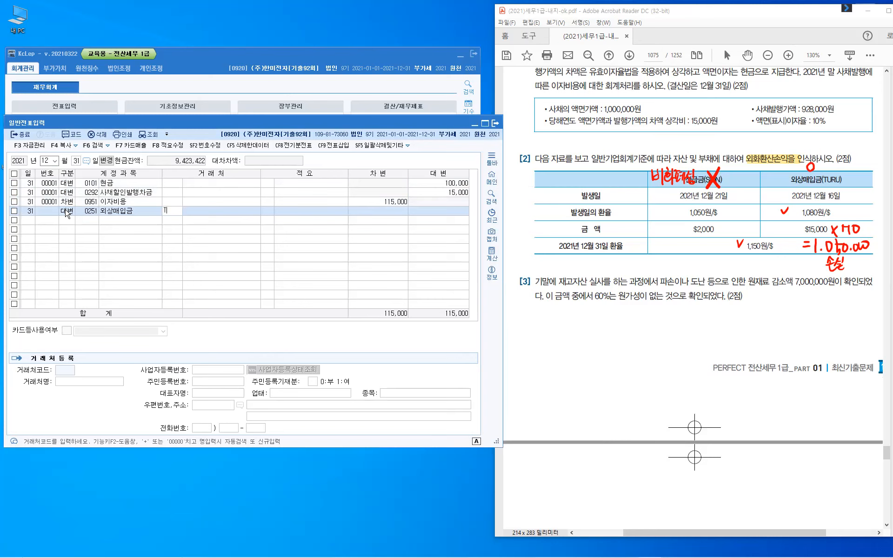
pyautogui.write('T')
pyautogui.press('Return')
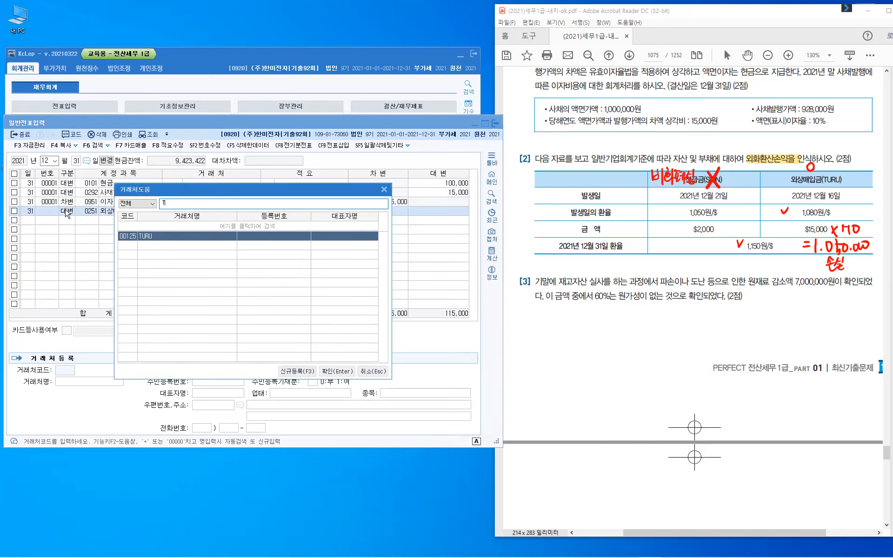
pyautogui.press('Return')
pyautogui.press('Return')
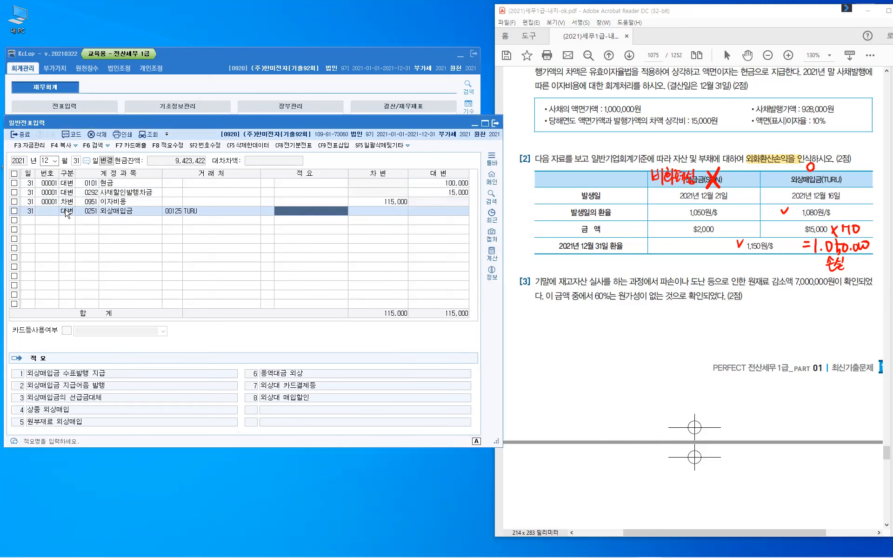
pyautogui.press('Return')
pyautogui.write('1,050,000')
pyautogui.press('Return')
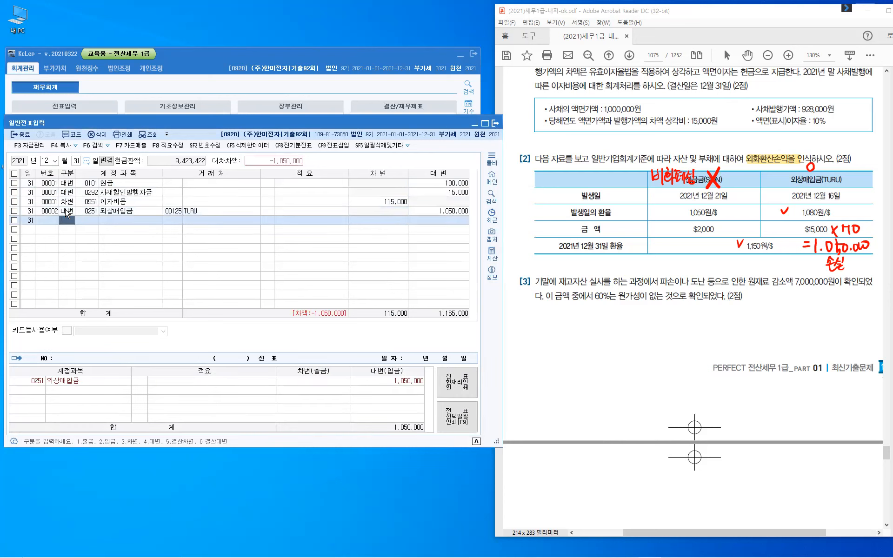
# - Add the debit line 외화환산손실 of 1,050,000 to balance the voucher
pyautogui.write('3')
pyautogui.press('Hangul')
pyautogui.write('외화')
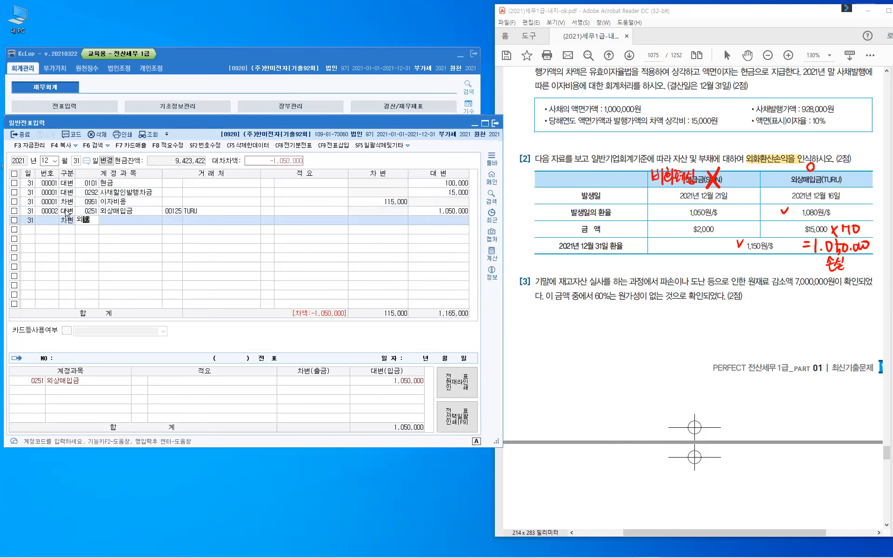
pyautogui.press('Return')
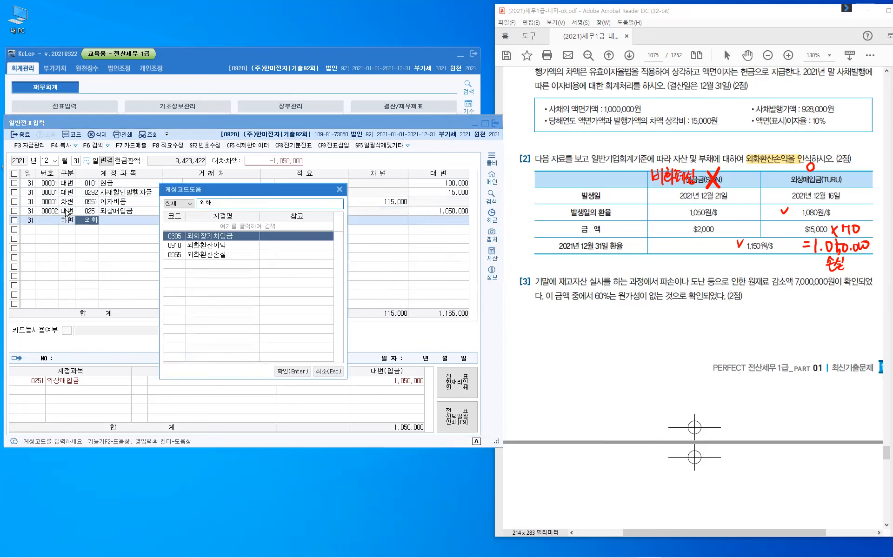
pyautogui.press('Escape')
pyautogui.press('Return')
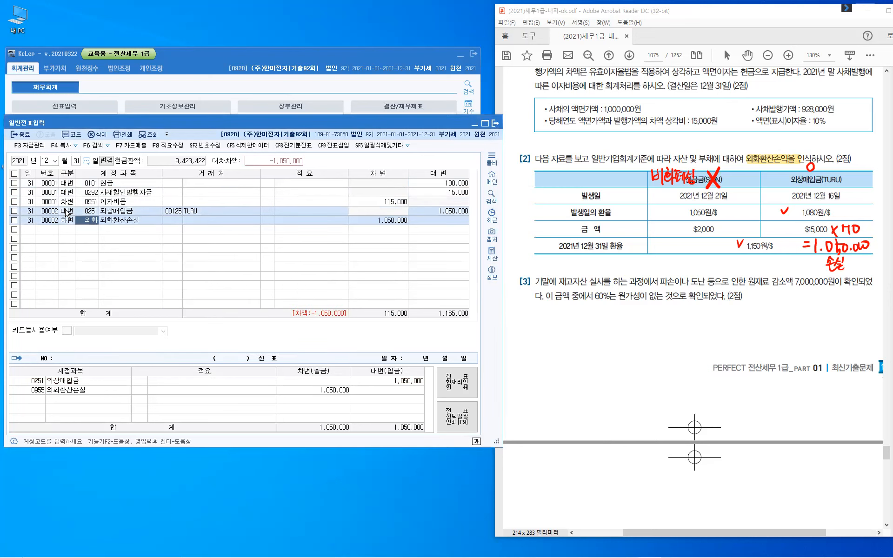
pyautogui.press('Return')
pyautogui.press('Return')
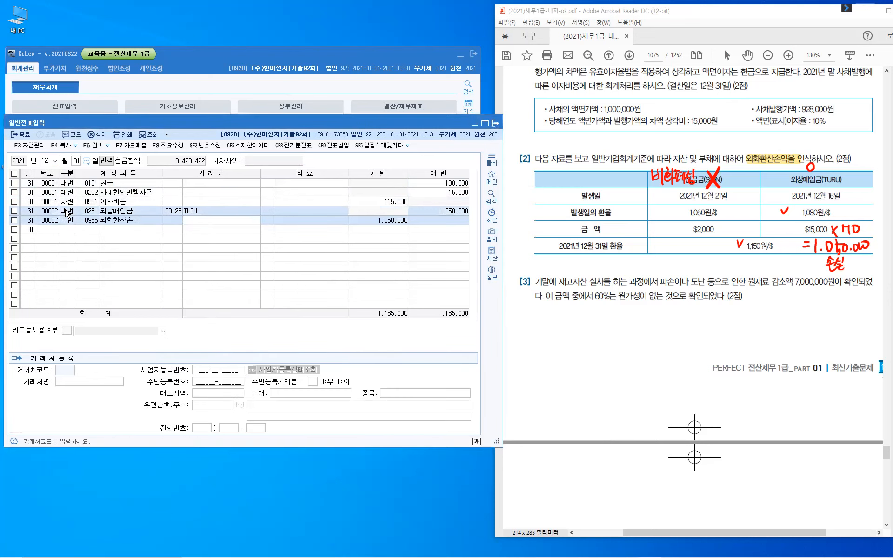
pyautogui.press('Return')
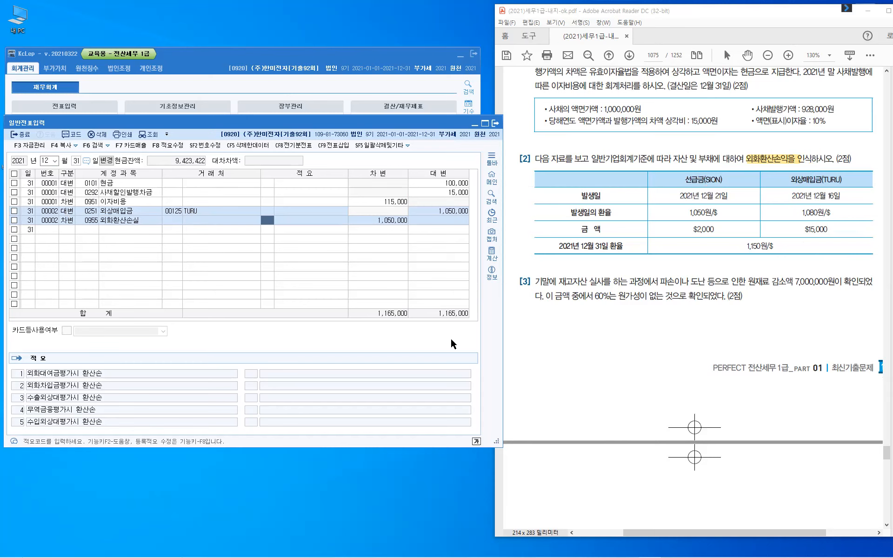
# - Scroll down to problem [3] and highlight 원재료 감소액 7,000,000원이
pyautogui.click(627, 344)
pyautogui.scroll(-2, 628, 326)
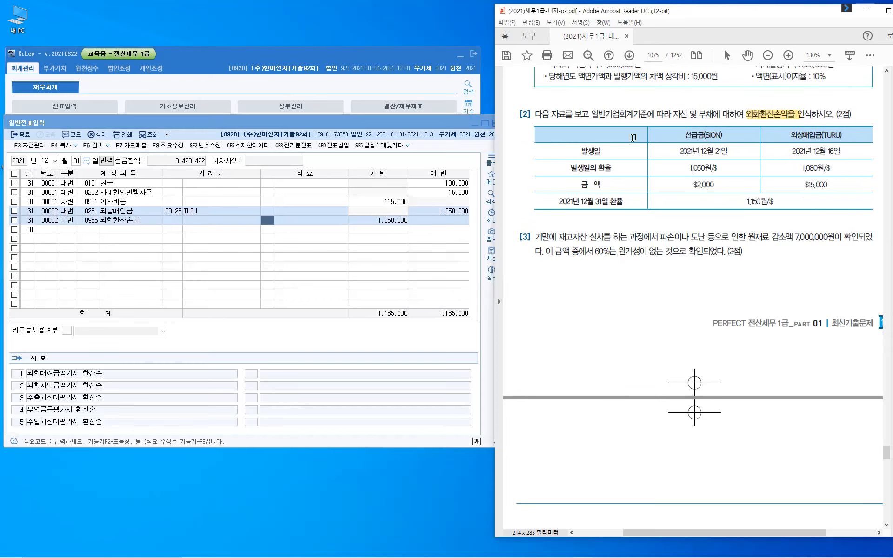
pyautogui.scroll(-5, 632, 138)
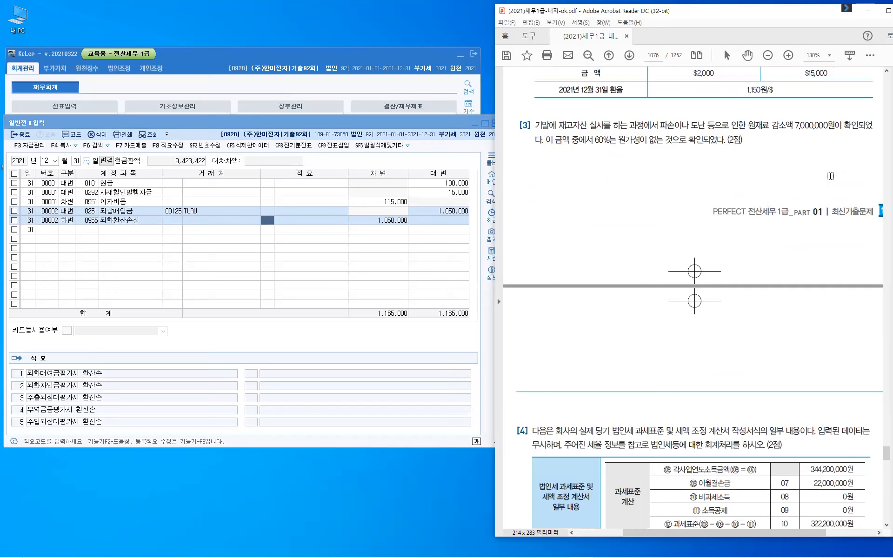
pyautogui.moveTo(748, 125); pyautogui.dragTo(841, 125)
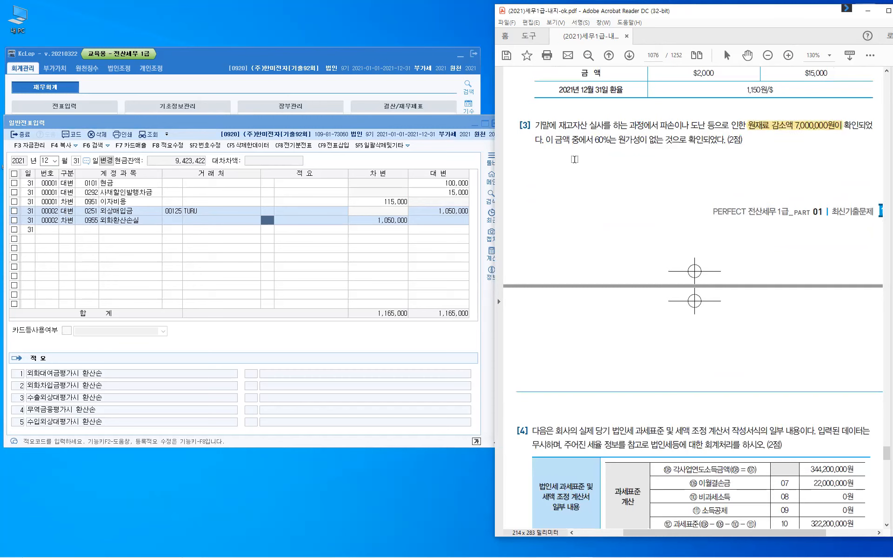
# - Highlight '60%는 원가성이 없는' and write a red 원가성 note with O and X branches
pyautogui.moveTo(596, 139); pyautogui.dragTo(667, 139)
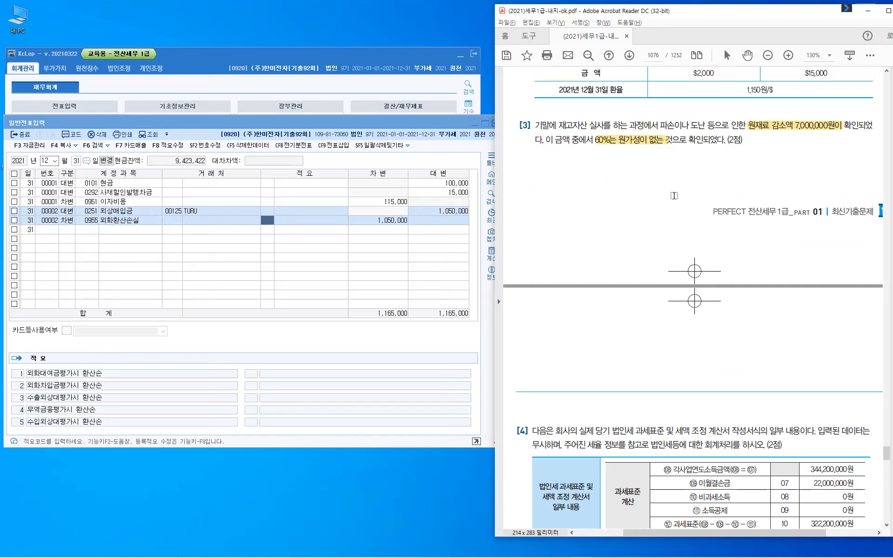
pyautogui.moveTo(771, 136)
pyautogui.mouseDown()
pyautogui.moveTo(780, 138)
pyautogui.moveTo(772, 145)
pyautogui.moveTo(790, 147)
pyautogui.mouseUp()
pyautogui.moveTo(784, 149)
pyautogui.mouseDown()
pyautogui.moveTo(796, 148)
pyautogui.moveTo(768, 163)
pyautogui.moveTo(794, 164)
pyautogui.mouseUp()
pyautogui.moveTo(728, 169)
pyautogui.mouseDown()
pyautogui.moveTo(735, 184)
pyautogui.moveTo(753, 185)
pyautogui.mouseUp()
pyautogui.click(769, 171)
pyautogui.moveTo(769, 172); pyautogui.dragTo(770, 171)
pyautogui.moveTo(790, 172); pyautogui.dragTo(799, 184)
pyautogui.moveTo(797, 171); pyautogui.dragTo(790, 185)
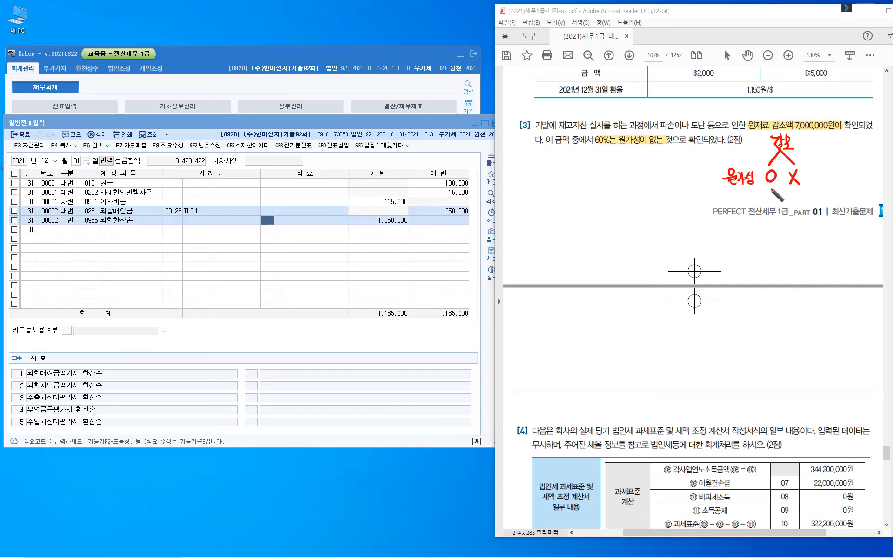
# - Arrow the O branch to 매출원가 and note P/G with an X
pyautogui.moveTo(770, 185); pyautogui.dragTo(770, 195)
pyautogui.moveTo(768, 191); pyautogui.dragTo(773, 191)
pyautogui.moveTo(743, 222)
pyautogui.mouseDown()
pyautogui.moveTo(770, 211)
pyautogui.moveTo(782, 226)
pyautogui.mouseUp()
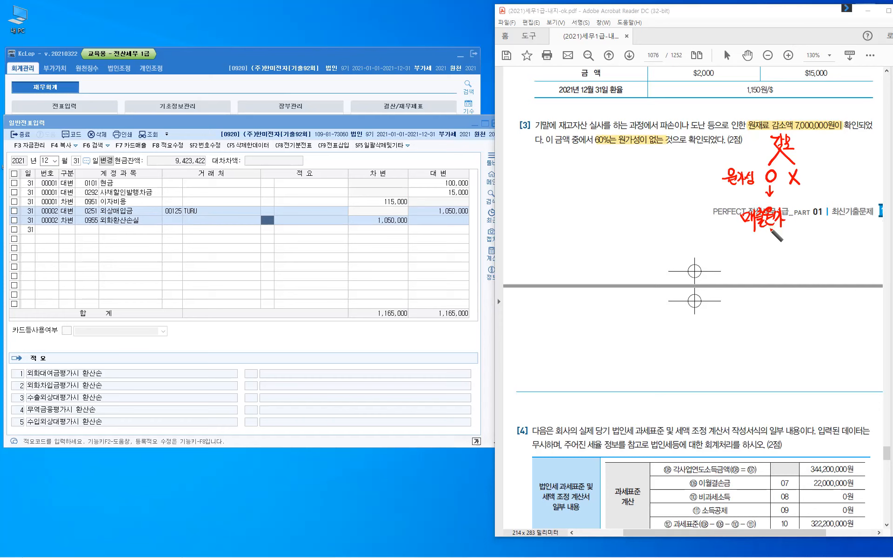
pyautogui.moveTo(726, 247); pyautogui.dragTo(728, 256)
pyautogui.moveTo(736, 244); pyautogui.dragTo(732, 263)
pyautogui.moveTo(744, 252)
pyautogui.mouseDown()
pyautogui.moveTo(746, 265)
pyautogui.moveTo(773, 261)
pyautogui.mouseUp()
pyautogui.moveTo(773, 247); pyautogui.dragTo(765, 261)
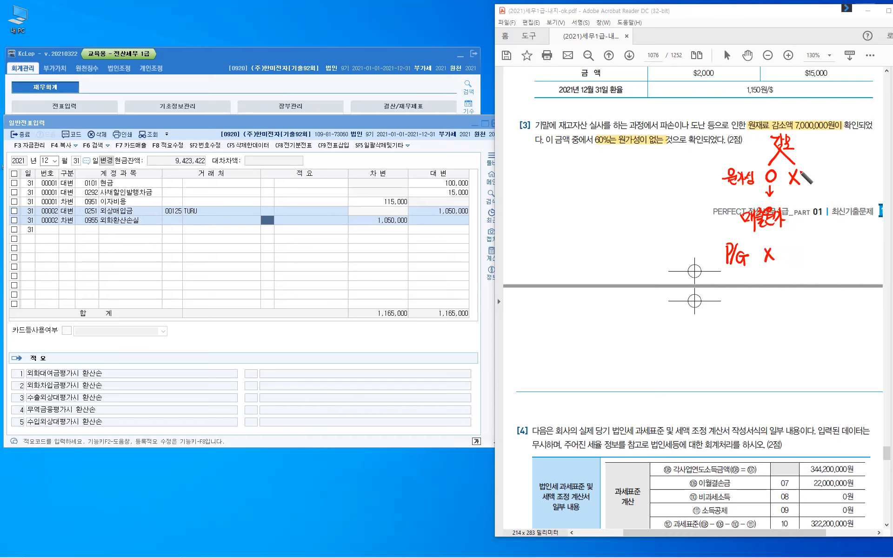
# - Arrow the X branch to 영업외비용 and write O(수동) beside the P/G row
pyautogui.moveTo(797, 188); pyautogui.dragTo(803, 212)
pyautogui.moveTo(800, 214); pyautogui.dragTo(804, 217)
pyautogui.moveTo(800, 218)
pyautogui.mouseDown()
pyautogui.moveTo(835, 220)
pyautogui.moveTo(834, 209)
pyautogui.moveTo(842, 217)
pyautogui.mouseUp()
pyautogui.moveTo(838, 220)
pyautogui.mouseDown()
pyautogui.moveTo(804, 257)
pyautogui.moveTo(813, 257)
pyautogui.mouseUp()
pyautogui.moveTo(822, 248); pyautogui.dragTo(833, 246)
pyautogui.moveTo(822, 251)
pyautogui.mouseDown()
pyautogui.moveTo(837, 250)
pyautogui.moveTo(828, 259)
pyautogui.mouseUp()
pyautogui.moveTo(832, 240); pyautogui.dragTo(840, 249)
pyautogui.moveTo(836, 252); pyautogui.dragTo(835, 252)
pyautogui.moveTo(841, 238); pyautogui.dragTo(842, 263)
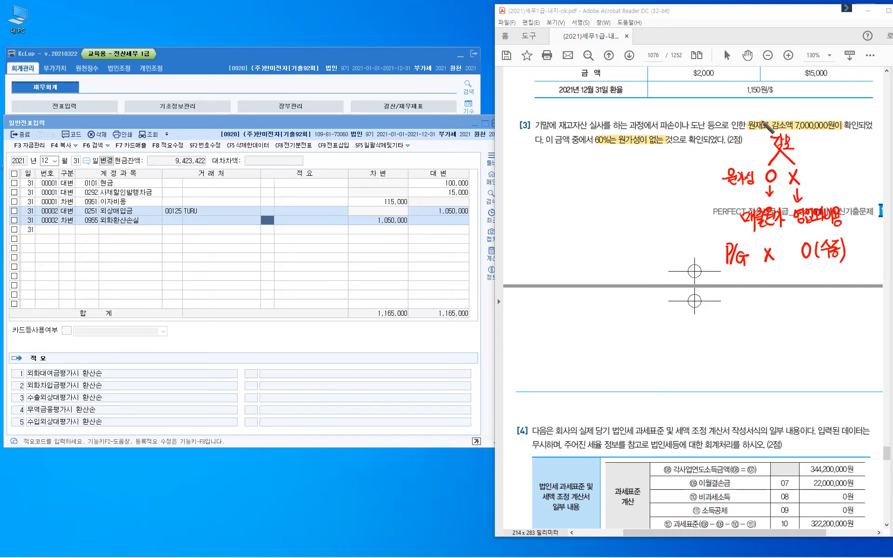
# - Handwrite 4.200.000 in red below the problem [3] text
pyautogui.click(611, 164)
pyautogui.moveTo(603, 152)
pyautogui.mouseDown()
pyautogui.moveTo(607, 169)
pyautogui.moveTo(622, 164)
pyautogui.mouseUp()
pyautogui.moveTo(626, 155); pyautogui.dragTo(632, 157)
pyautogui.click(638, 165)
pyautogui.moveTo(642, 158); pyautogui.dragTo(643, 159)
pyautogui.moveTo(646, 158); pyautogui.dragTo(656, 164)
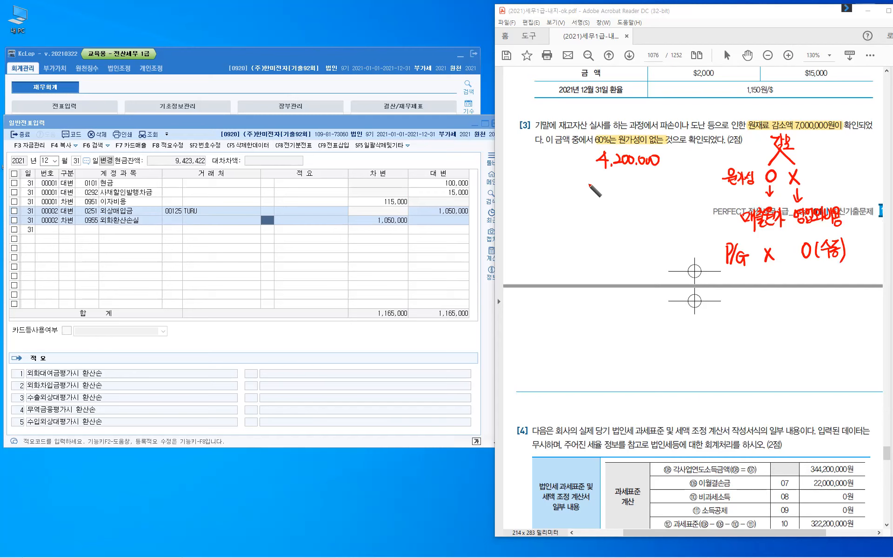
# - Label the amount (타계정대체) underneath in red
pyautogui.moveTo(598, 176)
pyautogui.mouseDown()
pyautogui.moveTo(595, 192)
pyautogui.moveTo(609, 192)
pyautogui.mouseUp()
pyautogui.moveTo(615, 175)
pyautogui.mouseDown()
pyautogui.moveTo(617, 196)
pyautogui.moveTo(621, 185)
pyautogui.moveTo(622, 194)
pyautogui.moveTo(668, 196)
pyautogui.mouseUp()
pyautogui.moveTo(672, 176); pyautogui.dragTo(675, 197)
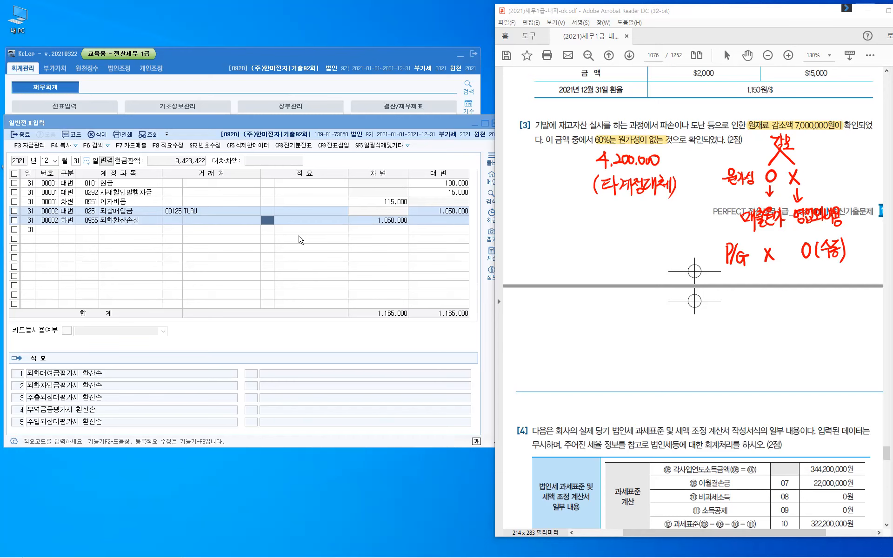
# - Add a 31 December debit line to 0959 재고자산감모손실 for 4,200,000
pyautogui.click(64, 231)
pyautogui.write('3')
pyautogui.write('잭')
pyautogui.write('고자')
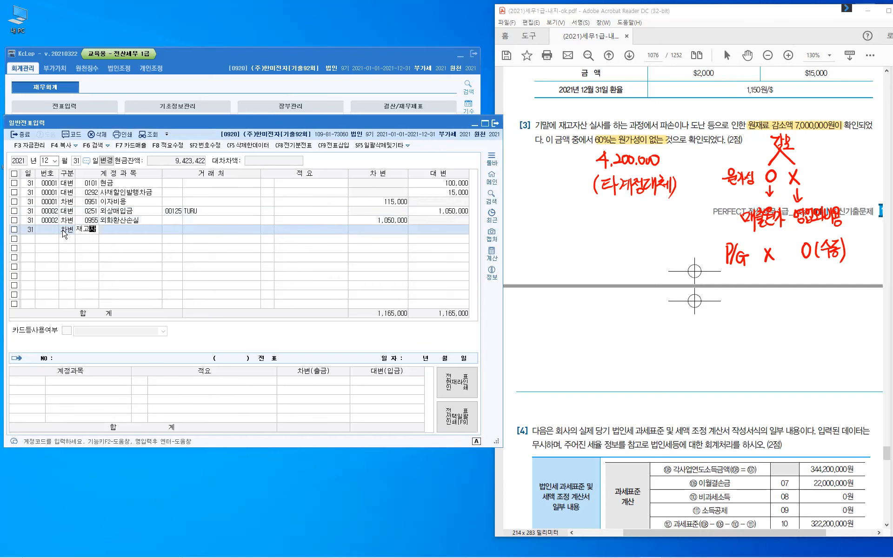
pyautogui.press('Return')
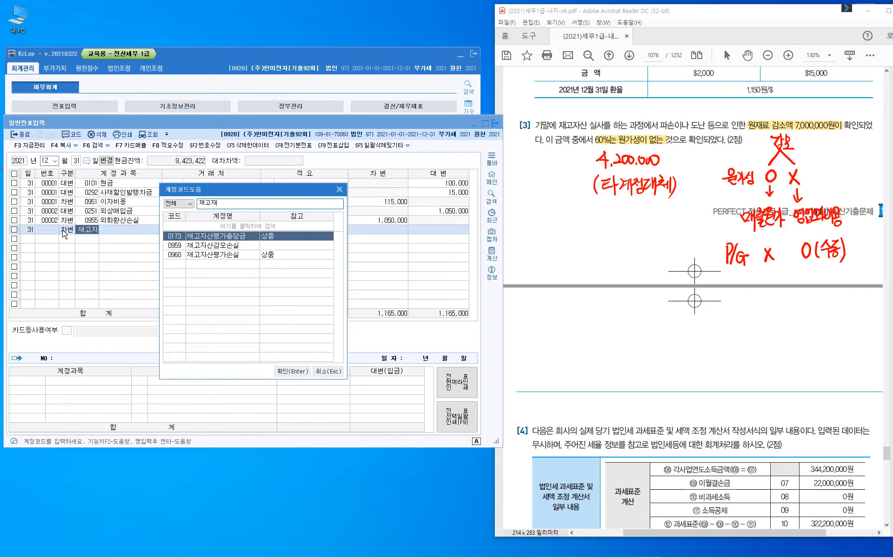
pyautogui.press('Down')
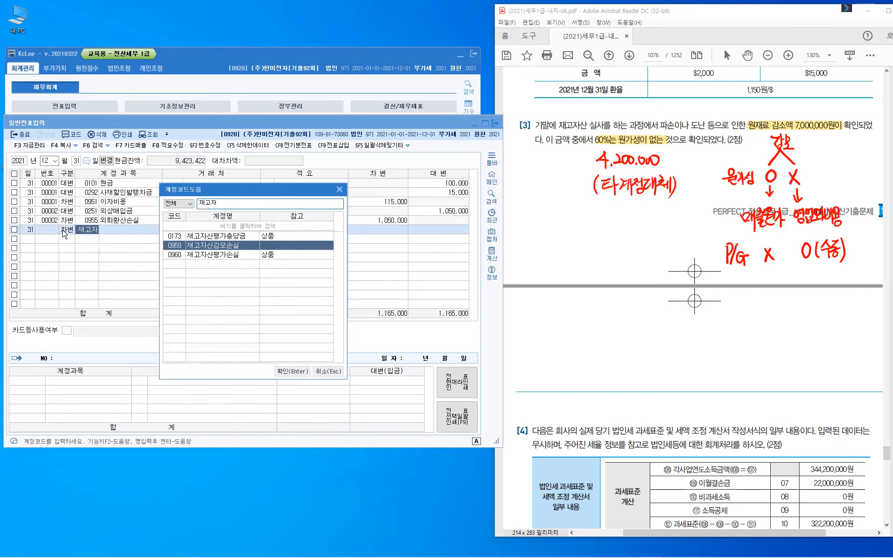
pyautogui.press('Return')
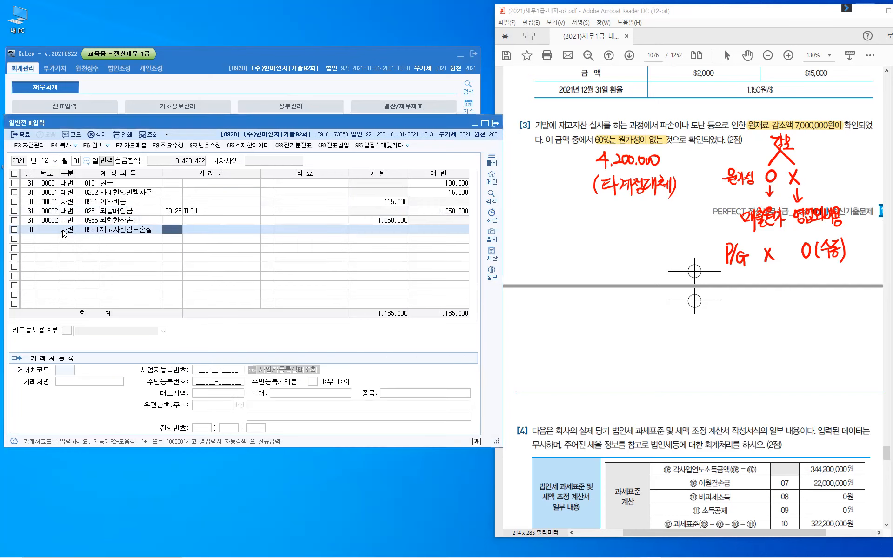
pyautogui.press('Return')
pyautogui.press('Return')
pyautogui.write('4,200,000')
pyautogui.press('Return')
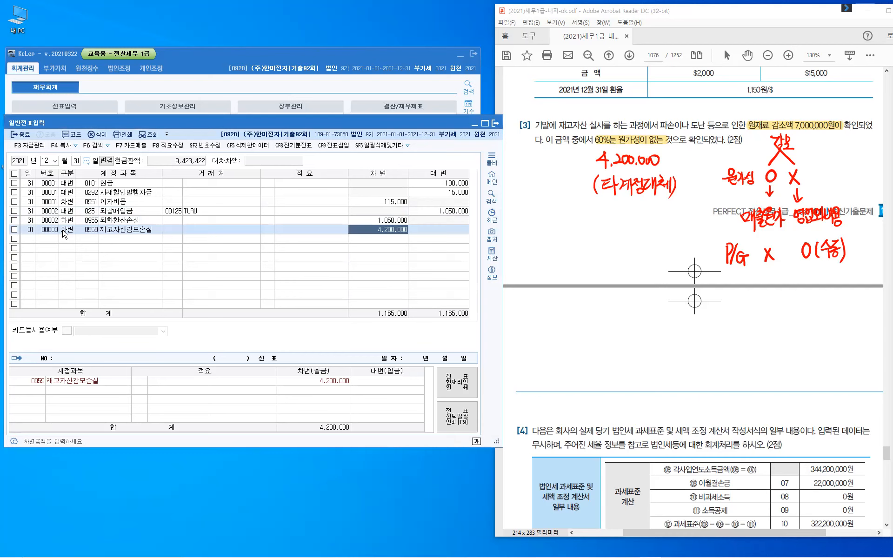
pyautogui.press('Return')
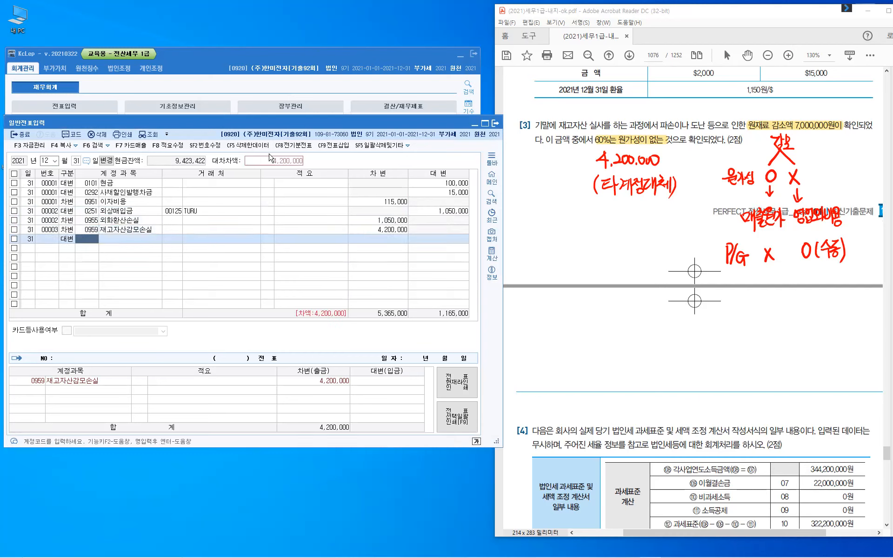
# - Credit 0153 원재료 for 4,200,000 with memo 8 타계정으로 대체액
pyautogui.write('153')
pyautogui.press('Return')
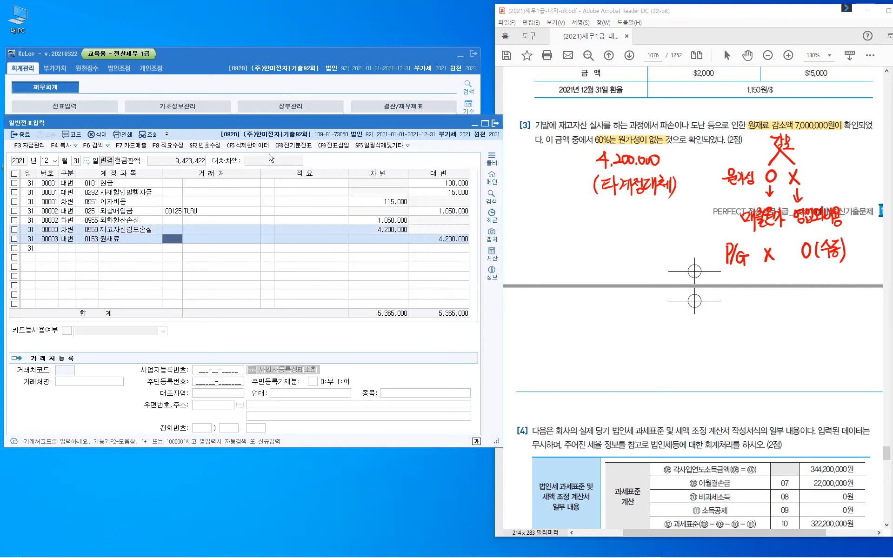
pyautogui.press('Return')
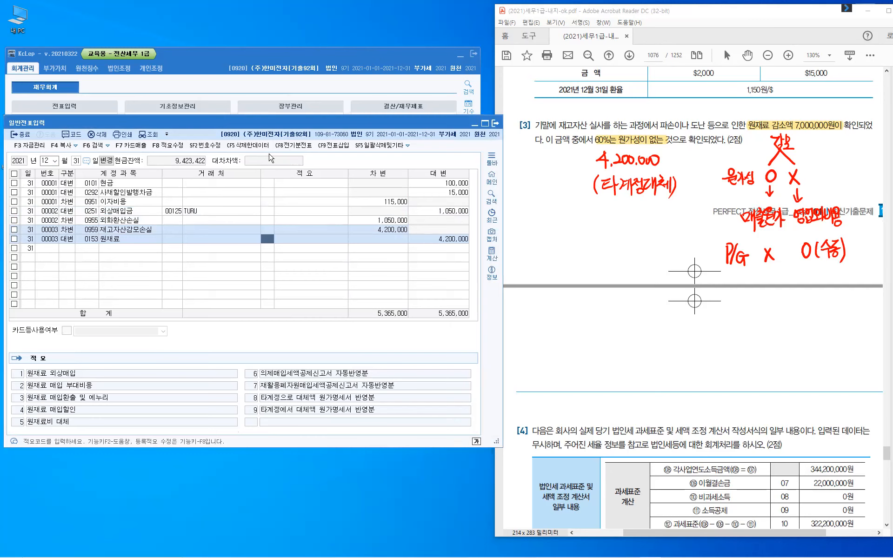
pyautogui.write('8')
pyautogui.click(328, 397)
pyautogui.press('Return')
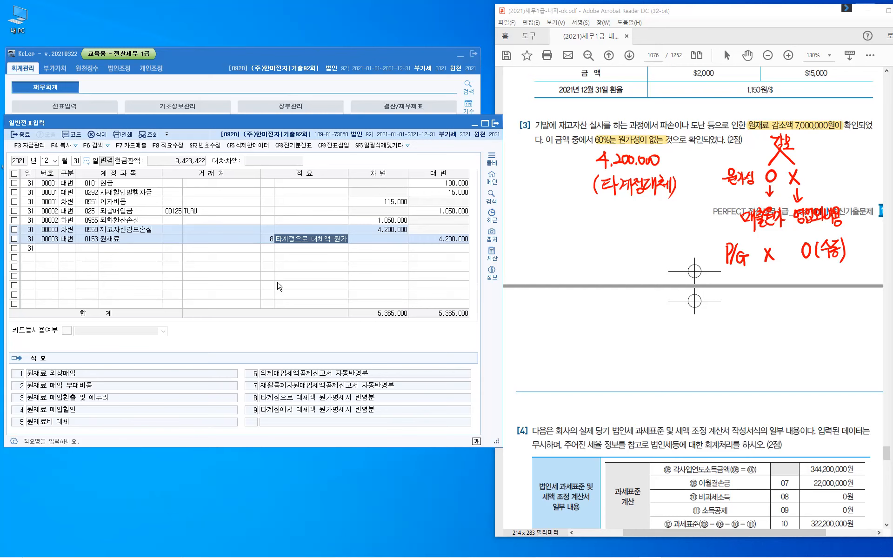
pyautogui.press('Return')
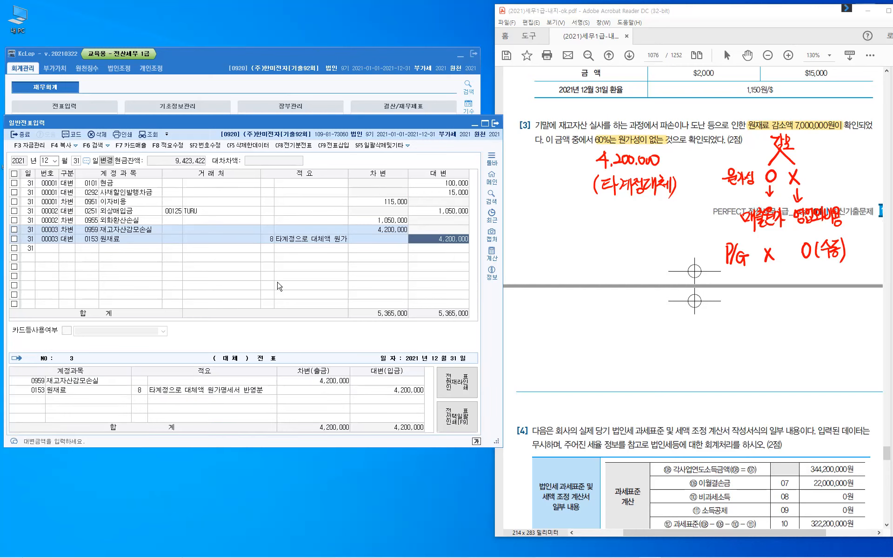
pyautogui.press('Return')
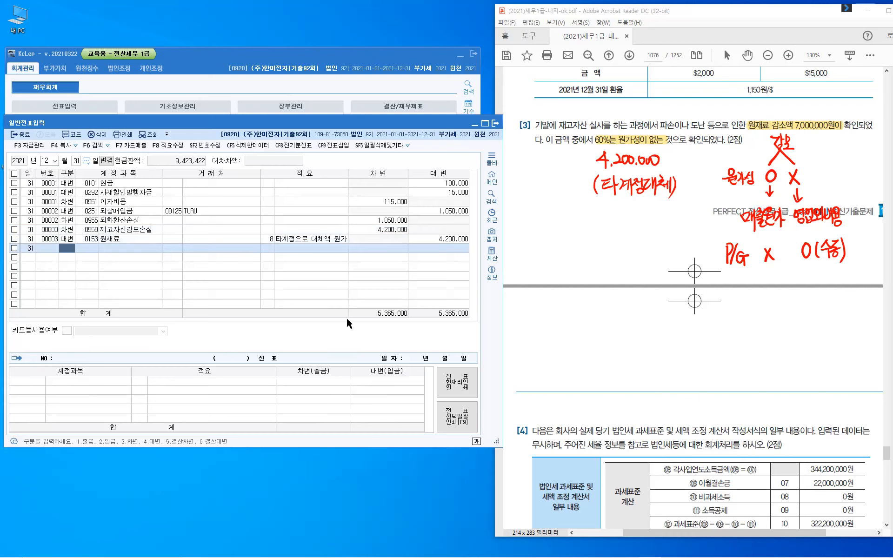
# - Clear the red pen notes and scroll the PDF down to problem [4] on corporate tax
pyautogui.press('Escape')
pyautogui.click(784, 355)
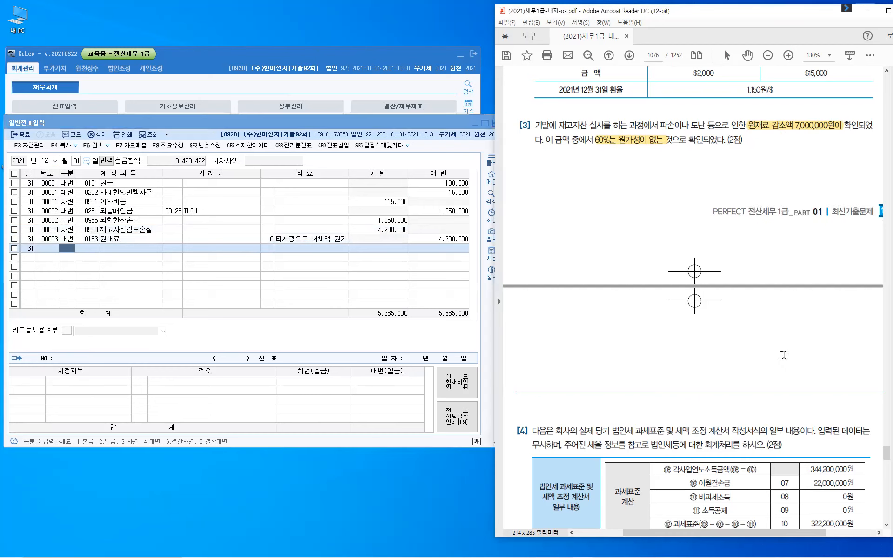
pyautogui.scroll(-5, 783, 354)
pyautogui.scroll(-2, 783, 354)
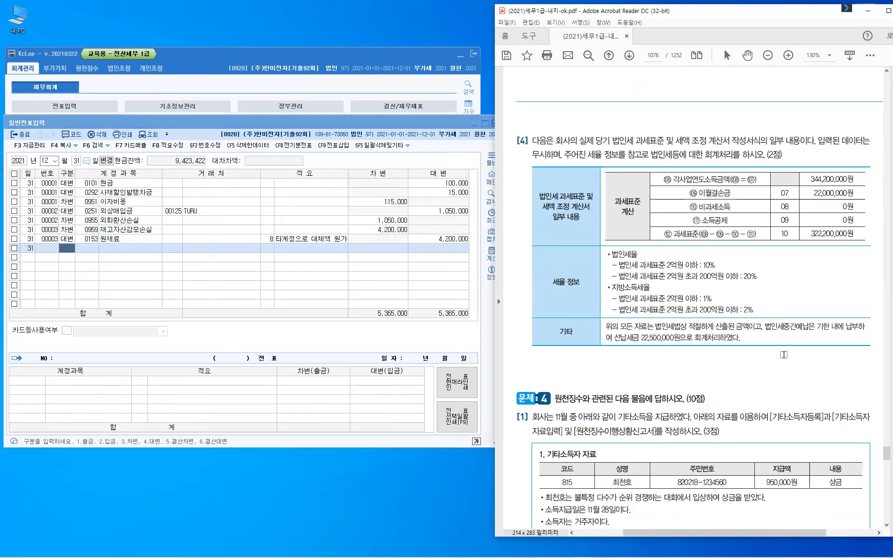
pyautogui.scroll(-2, 783, 354)
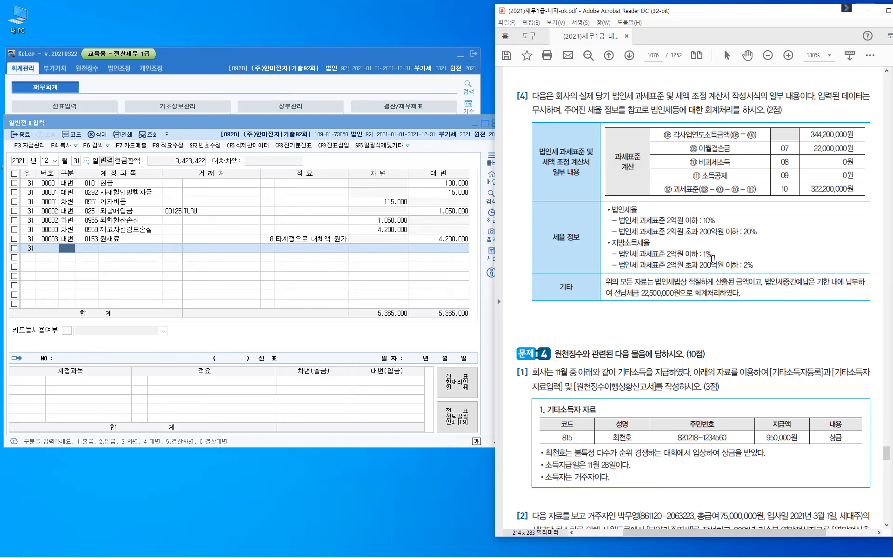
pyautogui.click(711, 259)
# - Handwrite the tax base '322.200.000 × 20%' beside the tax-rate notes
pyautogui.moveTo(655, 203)
pyautogui.mouseDown()
pyautogui.moveTo(656, 213)
pyautogui.moveTo(671, 212)
pyautogui.mouseUp()
pyautogui.moveTo(672, 204); pyautogui.dragTo(680, 213)
pyautogui.click(683, 211)
pyautogui.moveTo(685, 205); pyautogui.dragTo(690, 213)
pyautogui.moveTo(693, 206); pyautogui.dragTo(693, 206)
pyautogui.moveTo(699, 206); pyautogui.dragTo(706, 208)
pyautogui.click(703, 212)
pyautogui.moveTo(710, 207); pyautogui.dragTo(710, 207)
pyautogui.moveTo(717, 207); pyautogui.dragTo(717, 208)
pyautogui.moveTo(728, 203); pyautogui.dragTo(721, 213)
pyautogui.moveTo(721, 203); pyautogui.dragTo(728, 214)
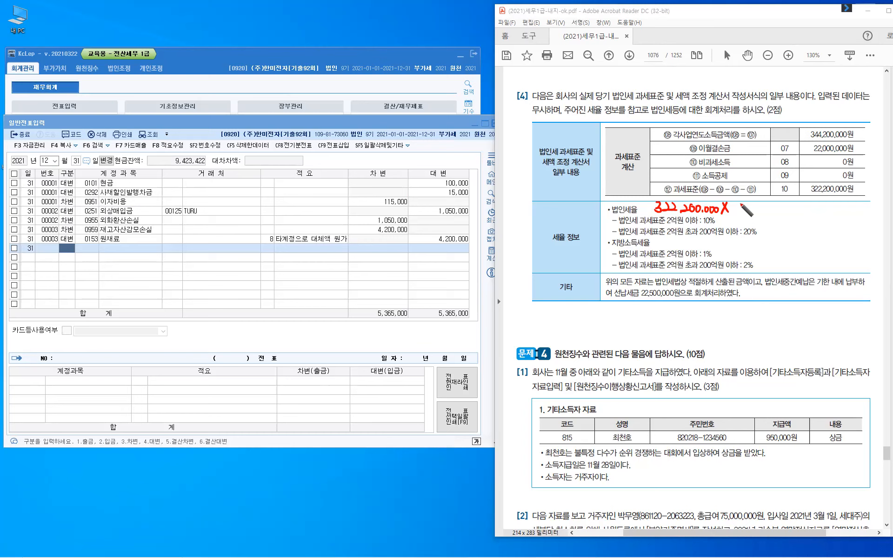
pyautogui.moveTo(732, 204); pyautogui.dragTo(746, 215)
# - Add '− 20.000.000' and an equals mark to the tax working
pyautogui.moveTo(760, 208); pyautogui.dragTo(767, 208)
pyautogui.moveTo(770, 204); pyautogui.dragTo(780, 210)
pyautogui.moveTo(783, 203); pyautogui.dragTo(796, 204)
pyautogui.click(791, 211)
pyautogui.moveTo(802, 203); pyautogui.dragTo(809, 204)
pyautogui.click(812, 211)
pyautogui.moveTo(814, 204); pyautogui.dragTo(815, 204)
pyautogui.moveTo(820, 205); pyautogui.dragTo(826, 205)
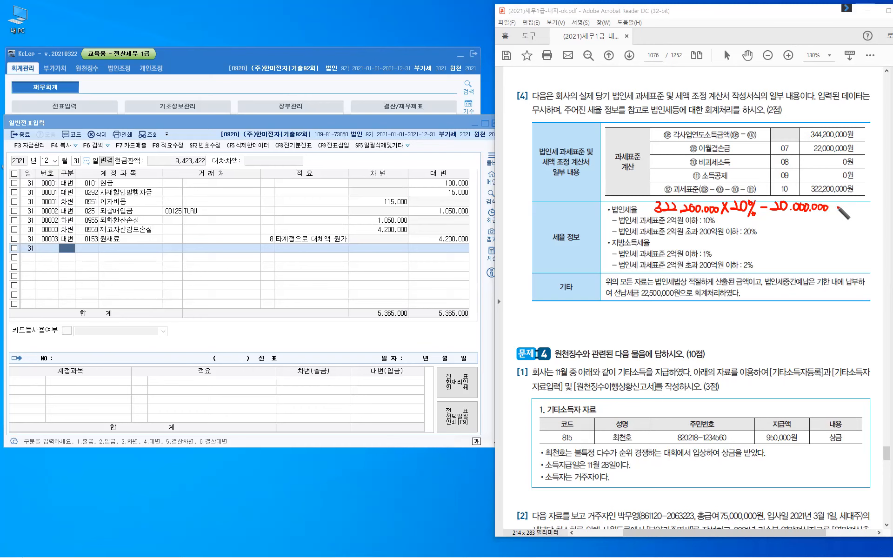
pyautogui.moveTo(764, 219); pyautogui.dragTo(771, 222)
# - Start a calculator with 322,200,000, a multiply operator, and four decimal places
pyautogui.click(490, 254)
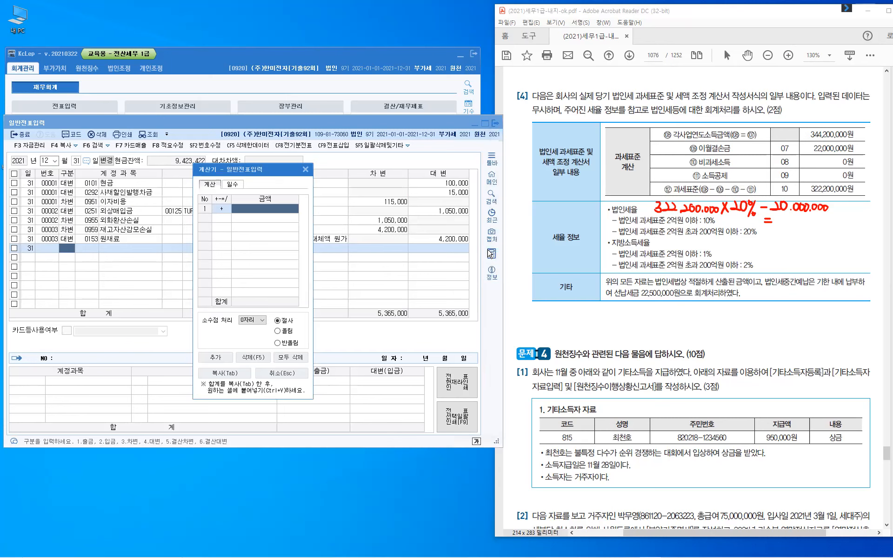
pyautogui.write('322,200,000')
pyautogui.press('Return')
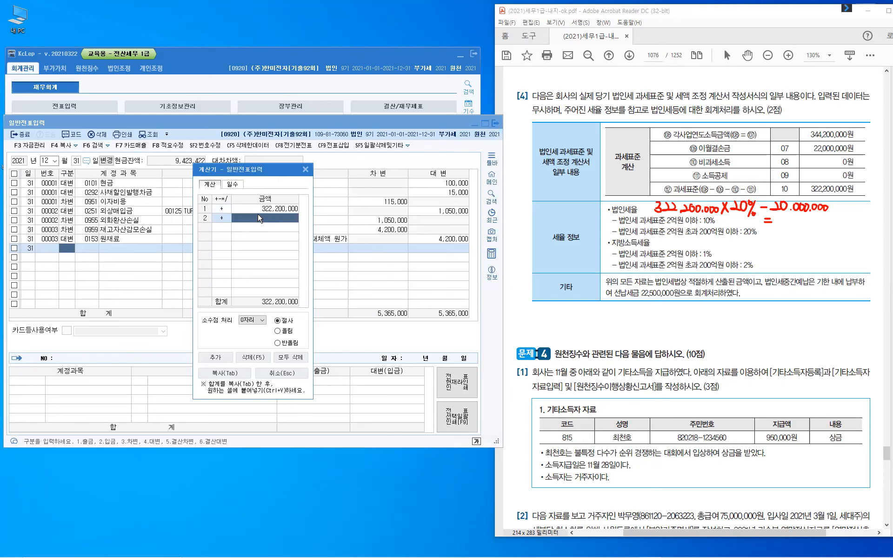
pyautogui.click(222, 218)
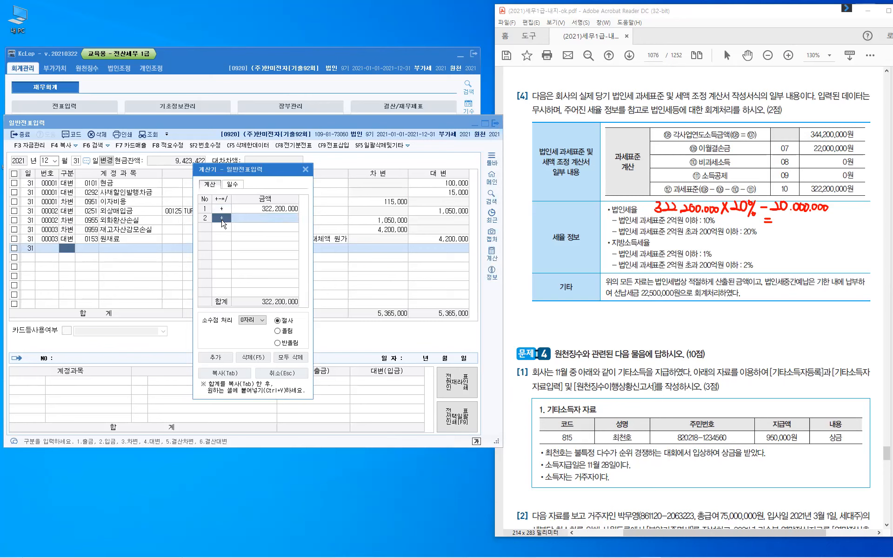
pyautogui.write('*')
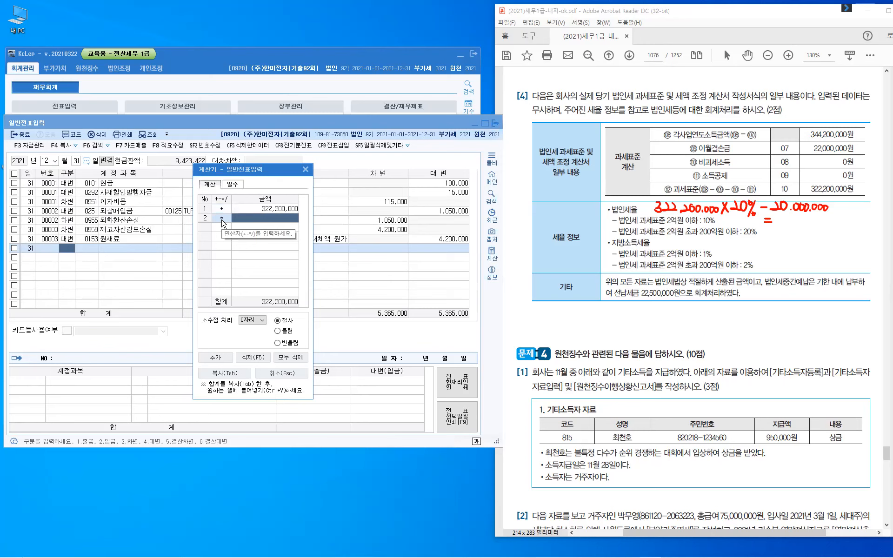
pyautogui.hotkey('alt', 'Down')
pyautogui.click(260, 350)
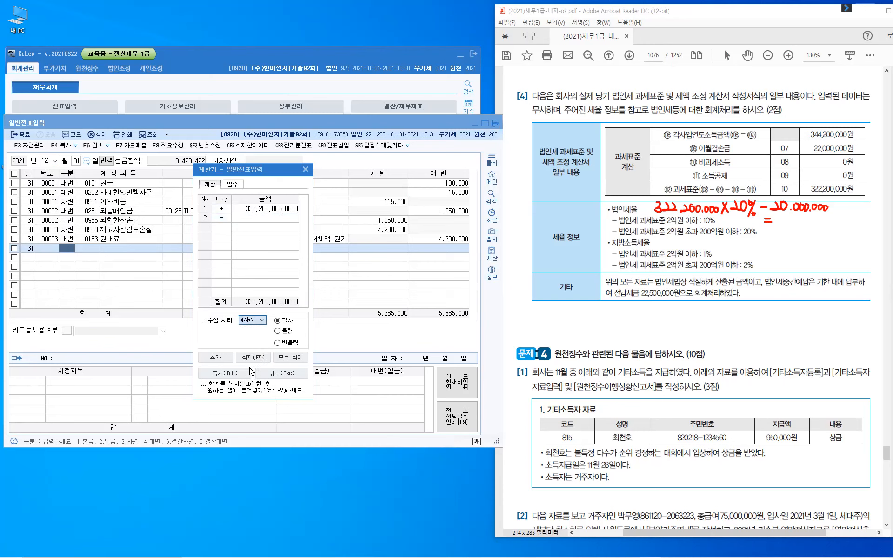
# - Enter the 0.2 multiplier and a −20,000,000 third row
pyautogui.click(264, 216)
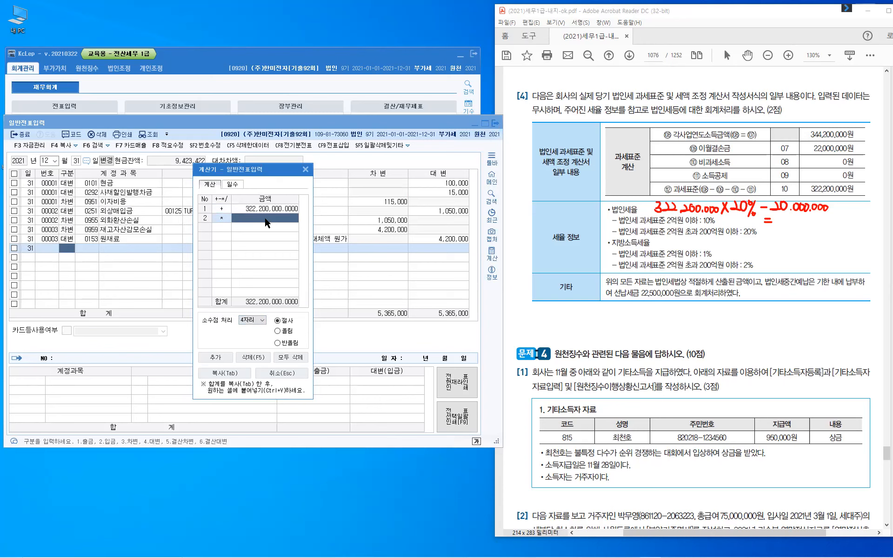
pyautogui.click(265, 218)
pyautogui.write('0.2')
pyautogui.press('Return')
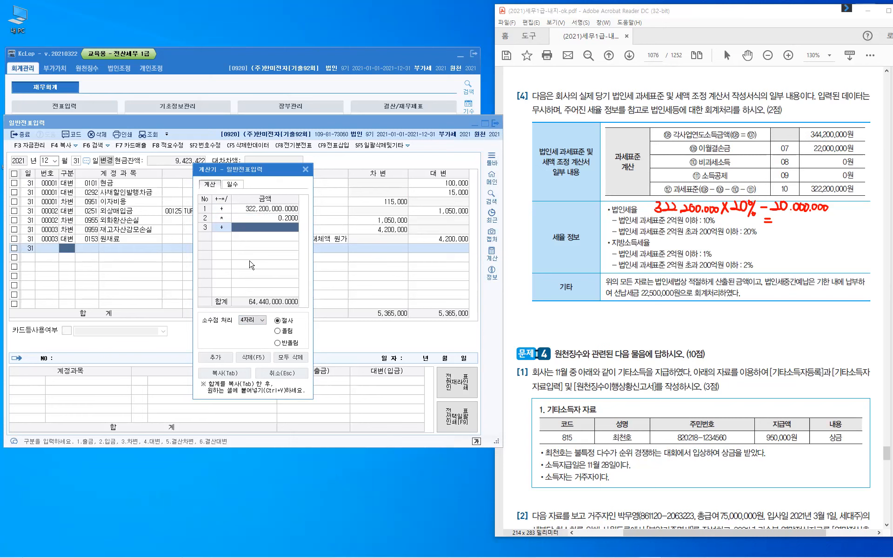
pyautogui.press('Left')
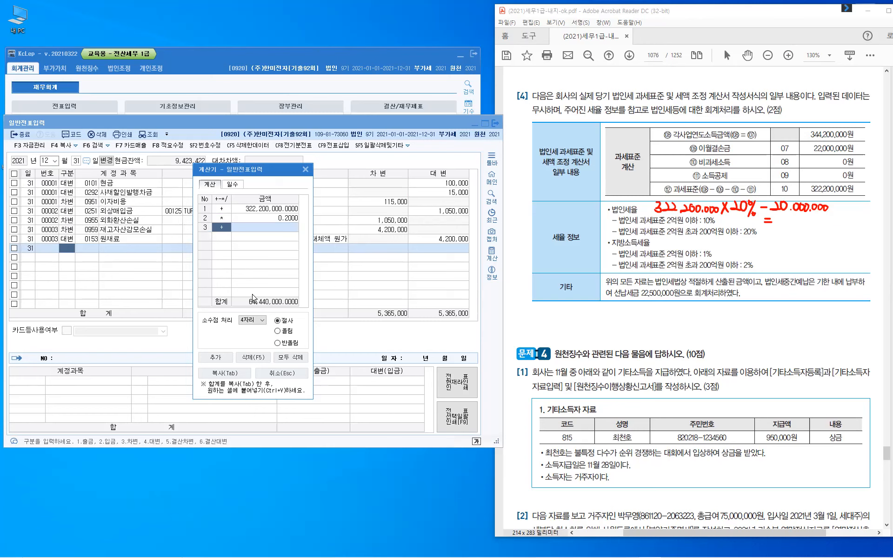
pyautogui.write('-')
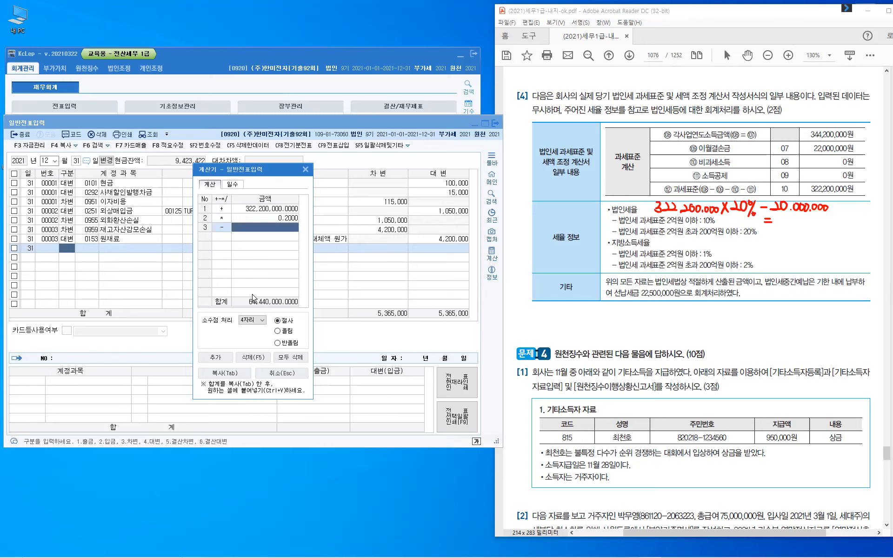
pyautogui.write('2')
pyautogui.write('0000000')
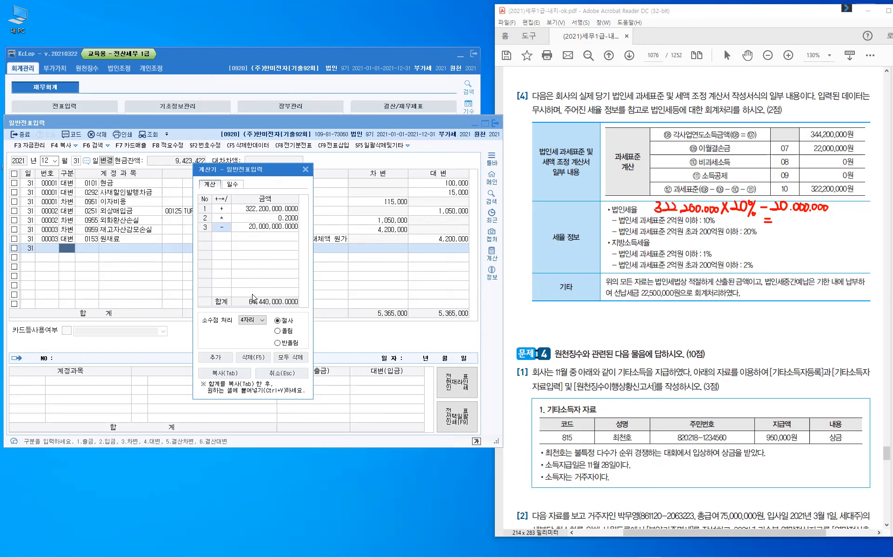
pyautogui.press('Return')
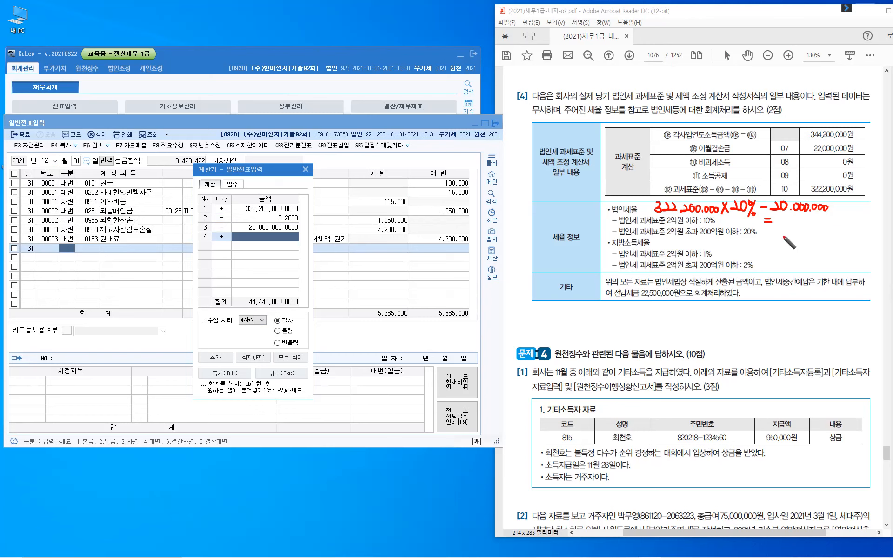
# - Handwrite the corporate tax result =44.440.000 after the formula
pyautogui.moveTo(781, 215); pyautogui.dragTo(786, 223)
pyautogui.moveTo(783, 216)
pyautogui.mouseDown()
pyautogui.moveTo(782, 227)
pyautogui.moveTo(813, 222)
pyautogui.mouseUp()
pyautogui.click(803, 225)
pyautogui.moveTo(810, 215)
pyautogui.mouseDown()
pyautogui.moveTo(809, 226)
pyautogui.moveTo(822, 222)
pyautogui.mouseUp()
pyautogui.moveTo(818, 215)
pyautogui.mouseDown()
pyautogui.moveTo(818, 226)
pyautogui.moveTo(823, 217)
pyautogui.mouseUp()
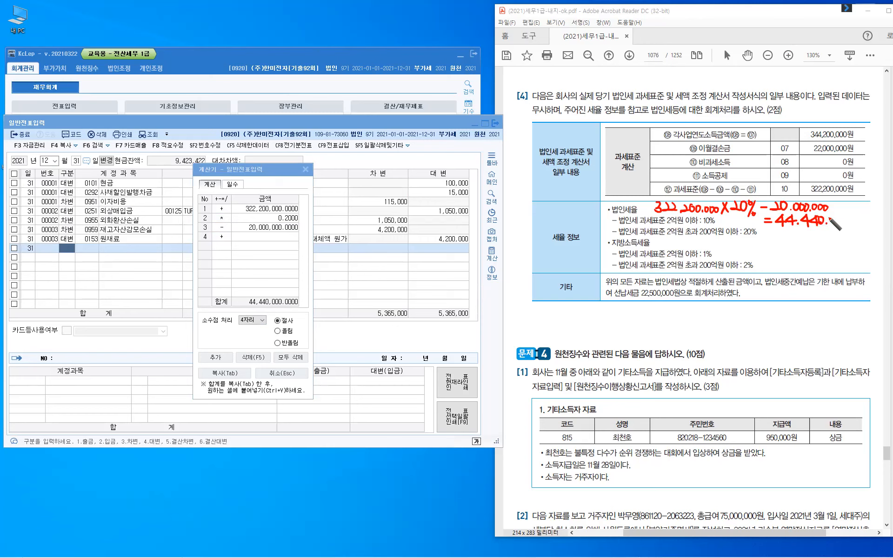
pyautogui.moveTo(832, 218); pyautogui.dragTo(832, 219)
pyautogui.moveTo(837, 218); pyautogui.dragTo(844, 218)
# - Handwrite the local income tax working on the 322.200.000 base beside 지방소득세율
pyautogui.moveTo(656, 238)
pyautogui.mouseDown()
pyautogui.moveTo(655, 250)
pyautogui.moveTo(700, 242)
pyautogui.mouseUp()
pyautogui.click(680, 246)
pyautogui.click(702, 246)
pyautogui.moveTo(706, 243); pyautogui.dragTo(731, 250)
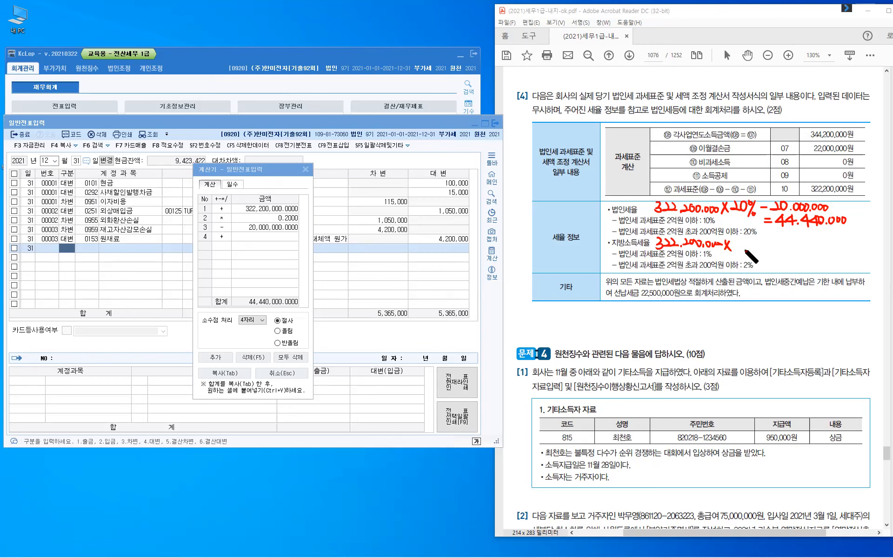
pyautogui.moveTo(755, 248); pyautogui.dragTo(778, 246)
pyautogui.click(773, 249)
pyautogui.moveTo(783, 246); pyautogui.dragTo(784, 246)
pyautogui.moveTo(789, 246)
pyautogui.mouseDown()
pyautogui.moveTo(805, 248)
pyautogui.moveTo(769, 261)
pyautogui.mouseUp()
pyautogui.click(793, 250)
pyautogui.click(763, 262)
# - Write the local income tax result =4.444.000
pyautogui.moveTo(763, 266); pyautogui.dragTo(785, 269)
pyautogui.moveTo(787, 267)
pyautogui.mouseDown()
pyautogui.moveTo(794, 261)
pyautogui.moveTo(791, 270)
pyautogui.moveTo(802, 270)
pyautogui.mouseUp()
pyautogui.moveTo(811, 259); pyautogui.dragTo(811, 270)
pyautogui.moveTo(818, 268); pyautogui.dragTo(818, 268)
pyautogui.moveTo(822, 263); pyautogui.dragTo(841, 264)
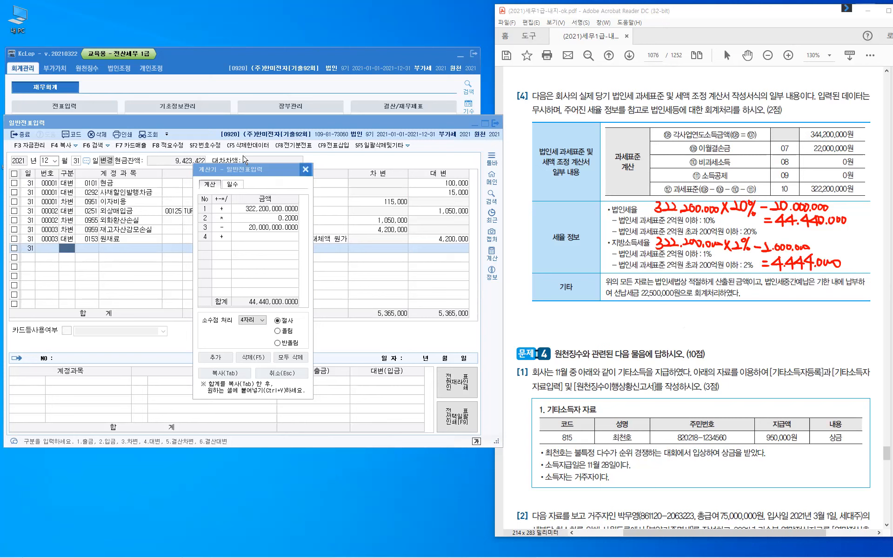
# - Close the calculator and open 법인세과세표준및세액조정계산서 under 법인조정 II
pyautogui.press('Escape')
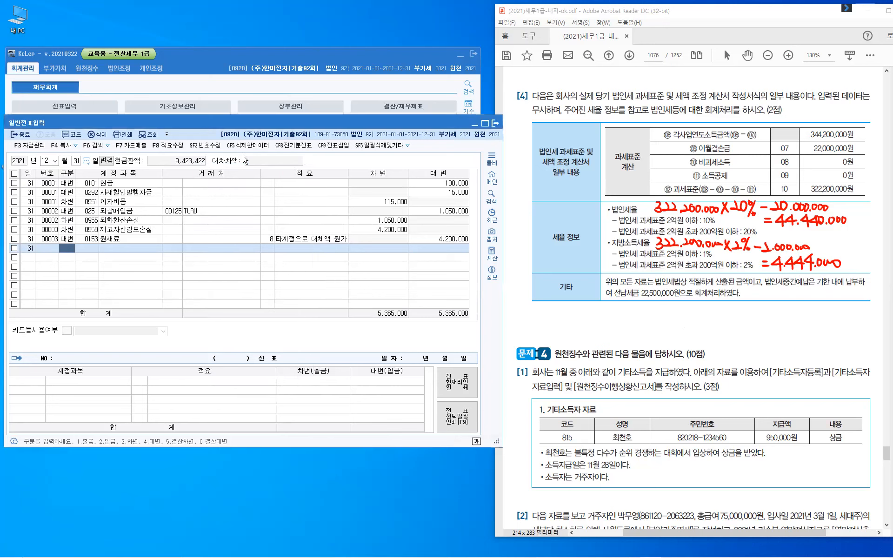
pyautogui.click(194, 71)
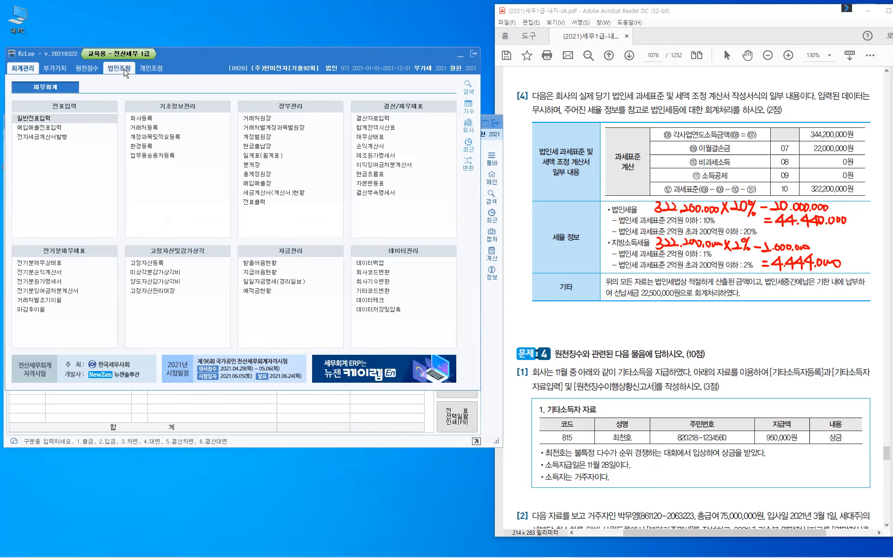
pyautogui.click(126, 74)
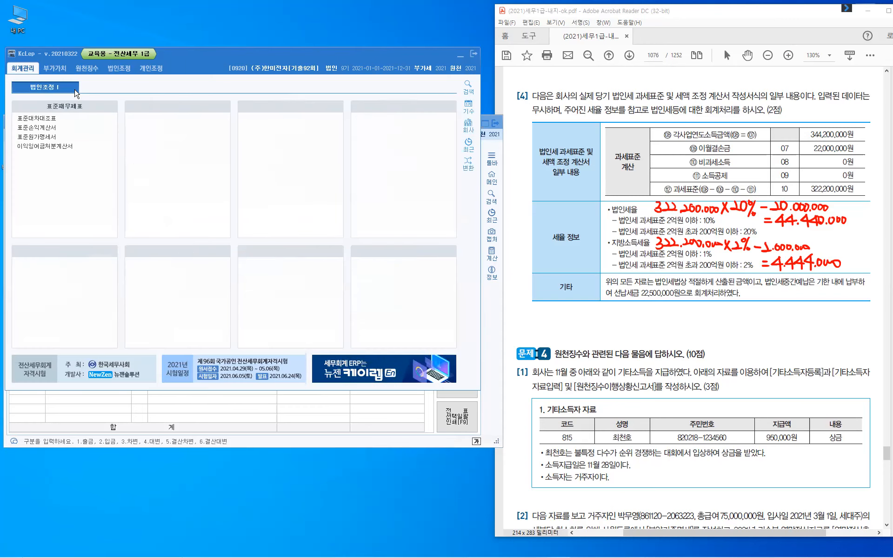
pyautogui.click(113, 92)
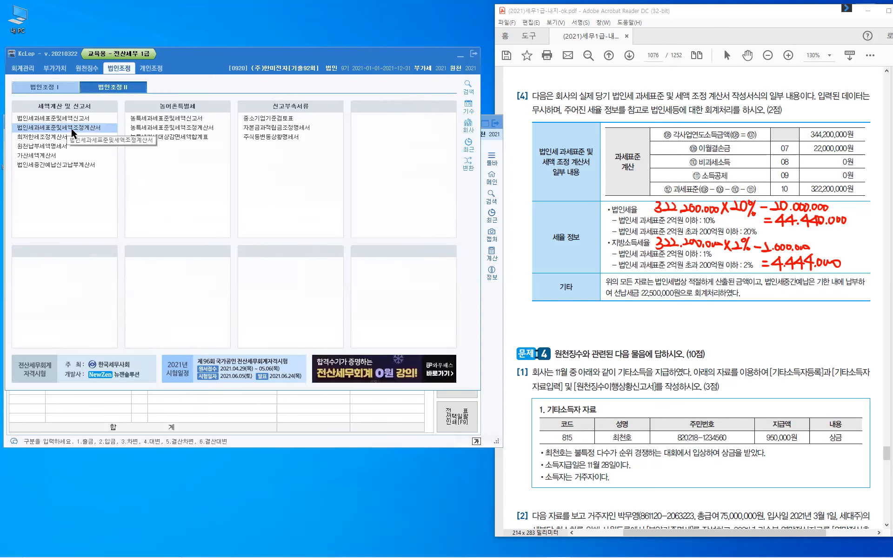
pyautogui.click(72, 129)
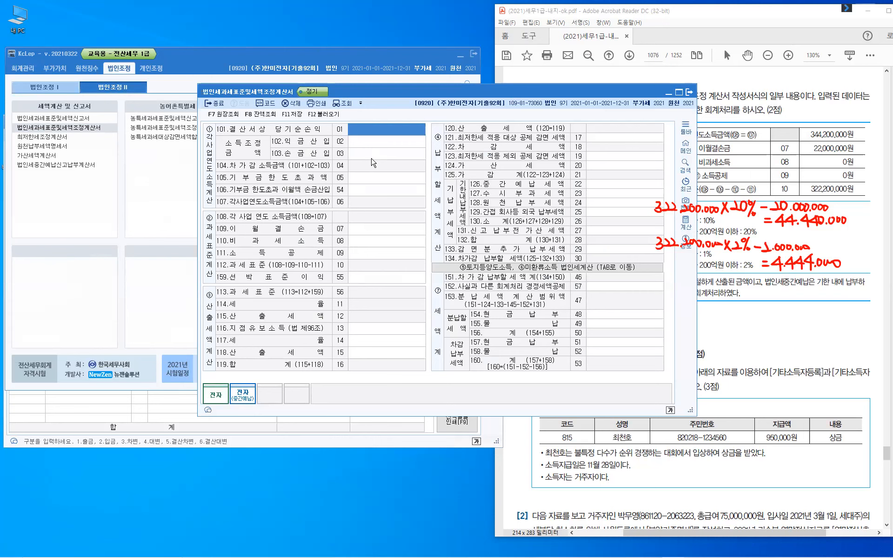
# - Enter net income 344,200,000 and loss carryforward 22,000,000, then request delete-all with F5
pyautogui.write('344,200,000')
pyautogui.press('Return')
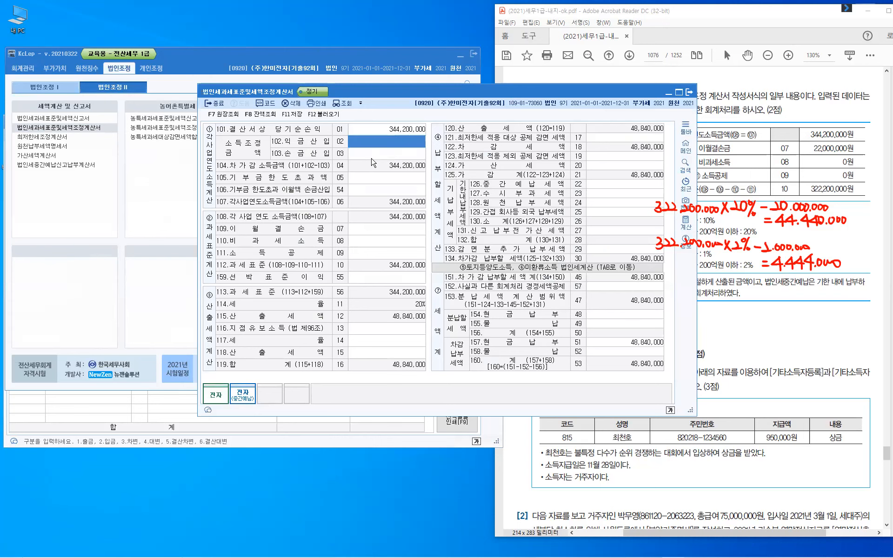
pyautogui.press('Return')
pyautogui.press('Return')
pyautogui.press('Return')
pyautogui.press('Return')
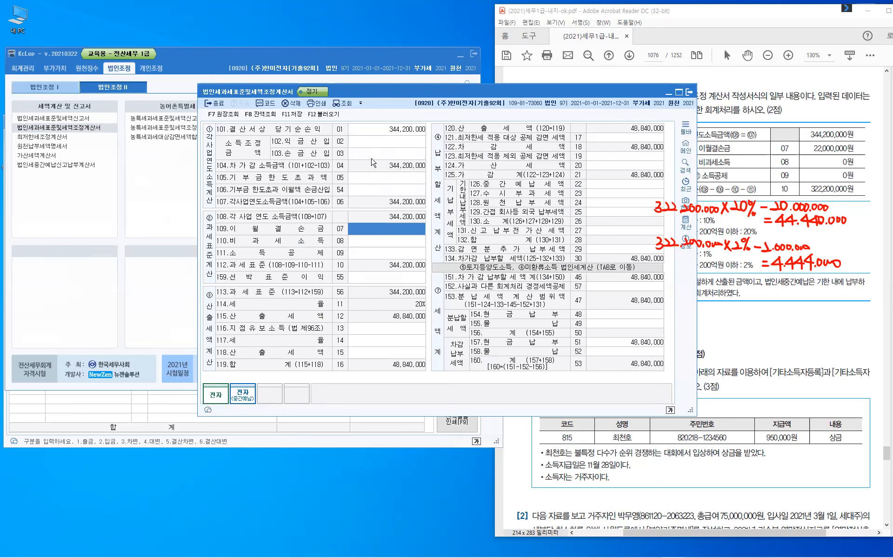
pyautogui.press('Return')
pyautogui.press('Up')
pyautogui.write('22,000,000')
pyautogui.press('Return')
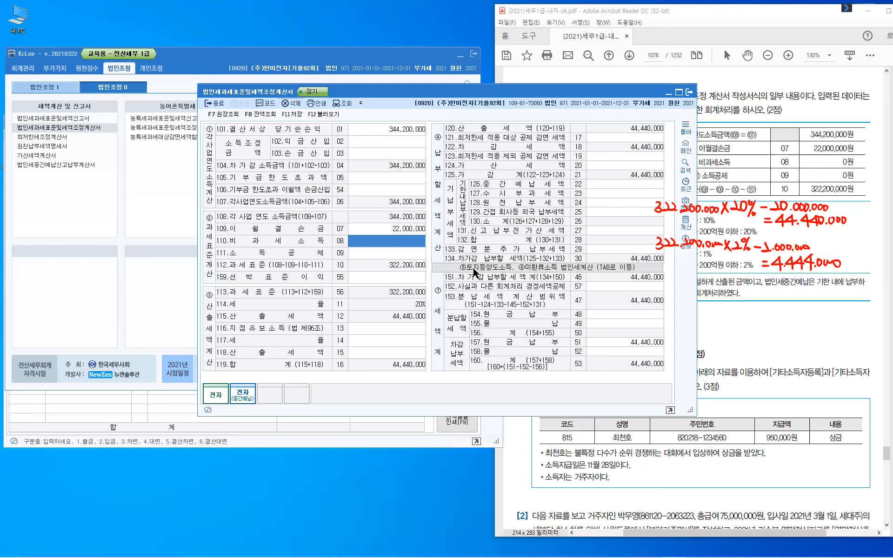
pyautogui.press('F5')
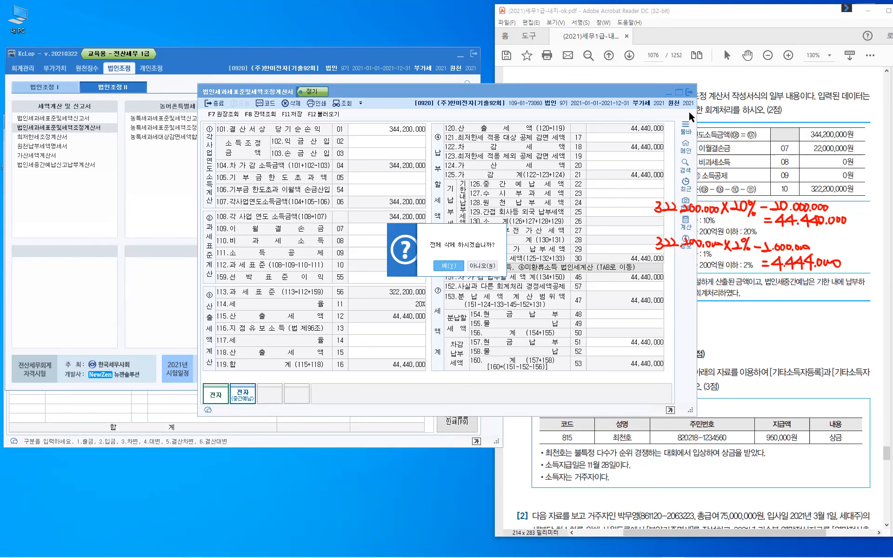
# - Confirm deleting all entries, close the statement without saving, and return to 회계관리
pyautogui.click(447, 267)
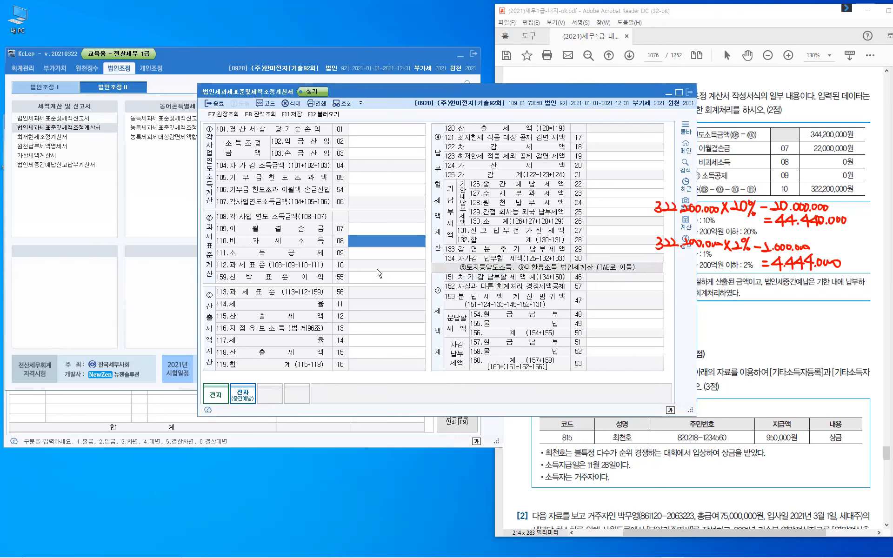
pyautogui.press('Escape')
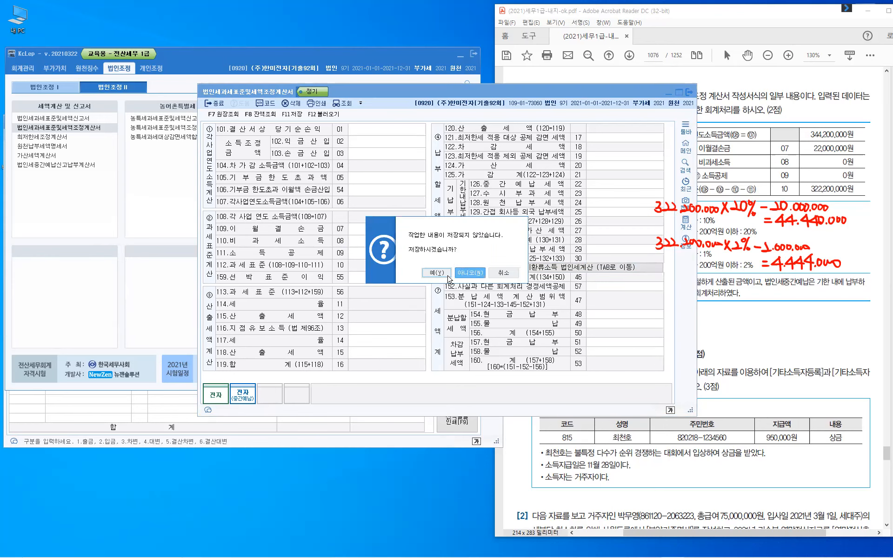
pyautogui.click(470, 273)
pyautogui.click(23, 70)
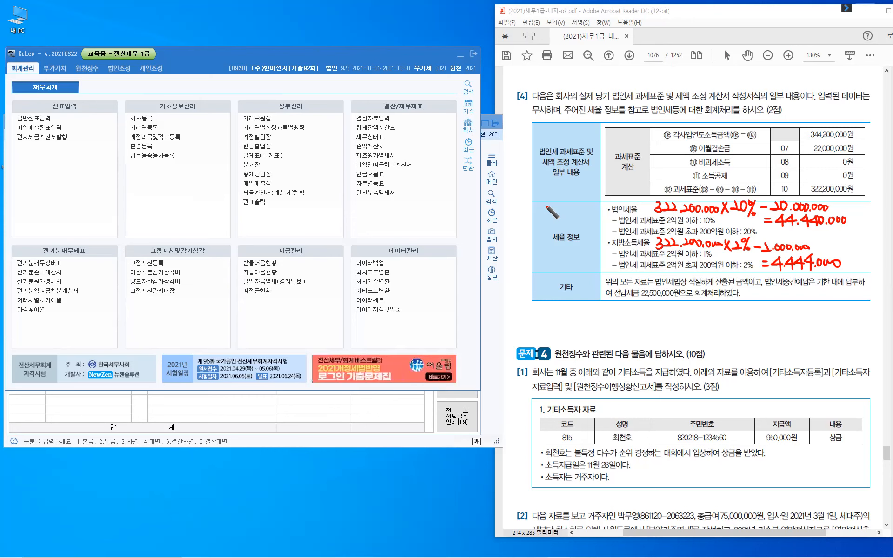
# - Handwrite the total tax 48.884.000 in the left cell
pyautogui.moveTo(545, 204); pyautogui.dragTo(550, 210)
pyautogui.moveTo(547, 205); pyautogui.dragTo(545, 218)
pyautogui.moveTo(557, 204); pyautogui.dragTo(558, 204)
pyautogui.click(561, 215)
pyautogui.moveTo(568, 205); pyautogui.dragTo(567, 206)
pyautogui.moveTo(578, 205); pyautogui.dragTo(589, 213)
pyautogui.moveTo(587, 206)
pyautogui.mouseDown()
pyautogui.moveTo(585, 217)
pyautogui.moveTo(607, 209)
pyautogui.mouseUp()
pyautogui.click(591, 214)
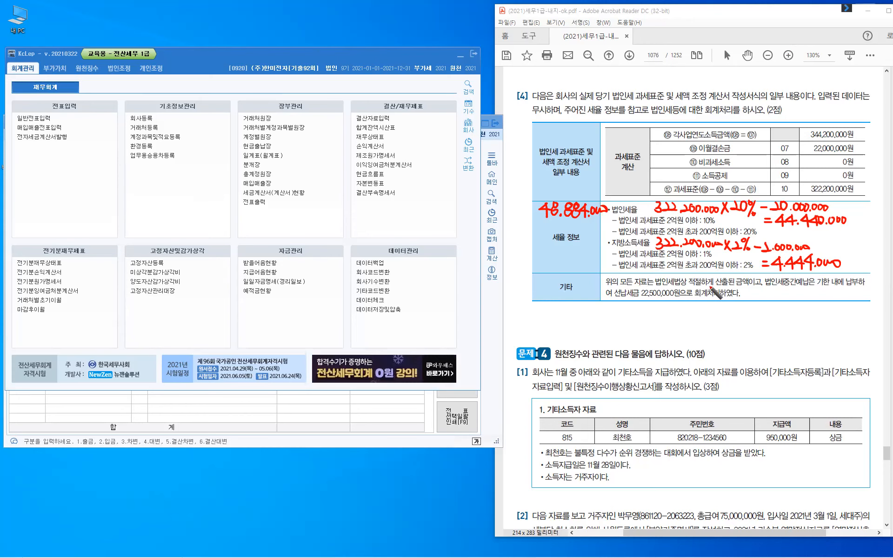
# - Mark and bracket the 22,500,000원 interim prepayment in the 기타 row
pyautogui.moveTo(763, 280); pyautogui.dragTo(763, 286)
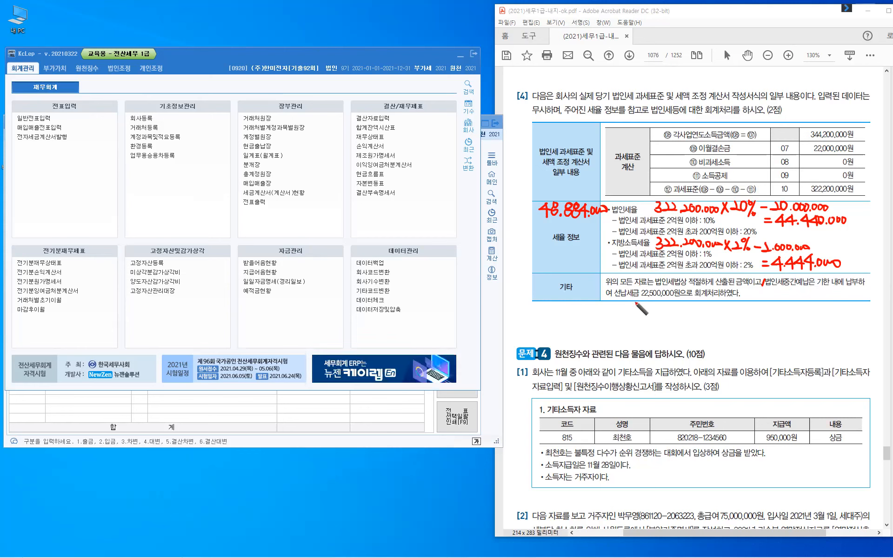
pyautogui.moveTo(616, 288); pyautogui.dragTo(617, 300)
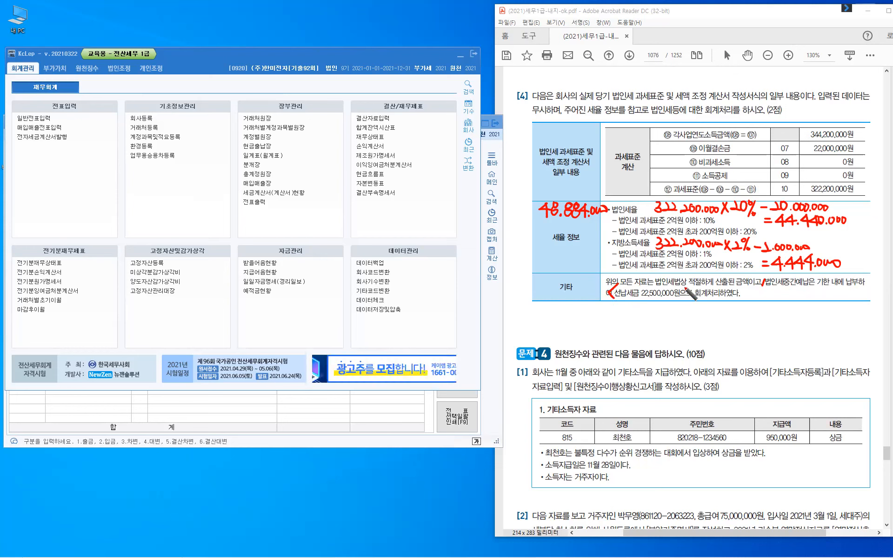
pyautogui.moveTo(682, 286); pyautogui.dragTo(682, 299)
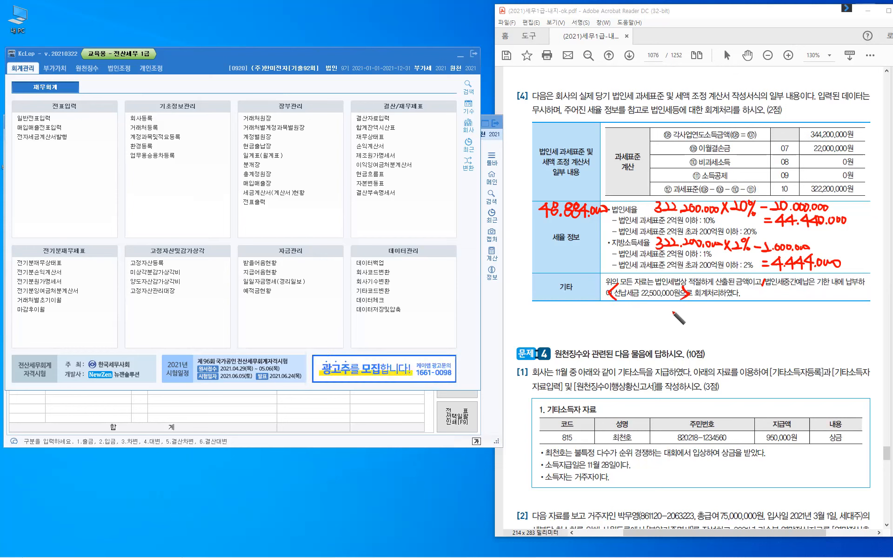
# - Write 미지급세금 26.384.000 below the table and bring back KcLep's 일반전표입력 window
pyautogui.moveTo(610, 307); pyautogui.dragTo(616, 319)
pyautogui.moveTo(609, 313); pyautogui.dragTo(615, 318)
pyautogui.moveTo(618, 308); pyautogui.dragTo(618, 321)
pyautogui.moveTo(621, 312); pyautogui.dragTo(626, 319)
pyautogui.moveTo(627, 310)
pyautogui.mouseDown()
pyautogui.moveTo(627, 321)
pyautogui.moveTo(637, 320)
pyautogui.mouseUp()
pyautogui.moveTo(641, 313); pyautogui.dragTo(650, 323)
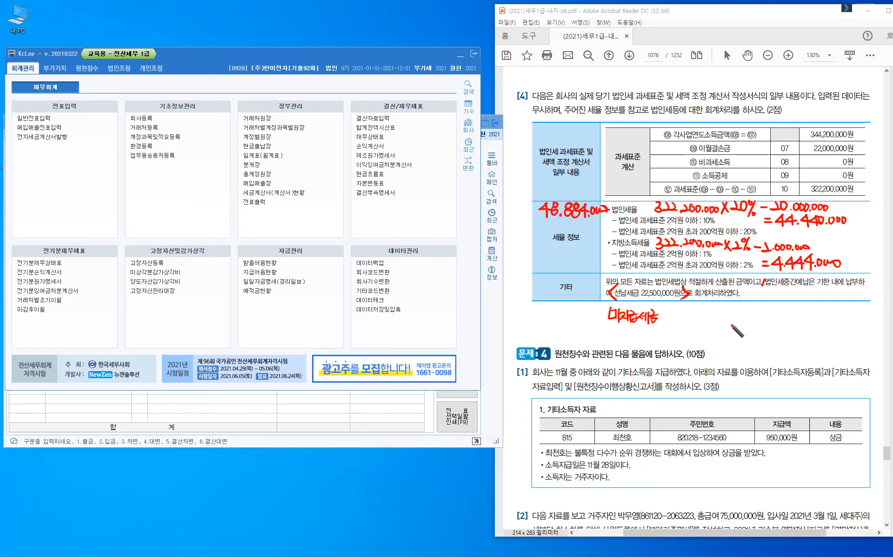
pyautogui.moveTo(666, 315); pyautogui.dragTo(695, 324)
pyautogui.click(692, 321)
pyautogui.moveTo(710, 311)
pyautogui.mouseDown()
pyautogui.moveTo(731, 325)
pyautogui.moveTo(739, 318)
pyautogui.mouseUp()
pyautogui.click(732, 323)
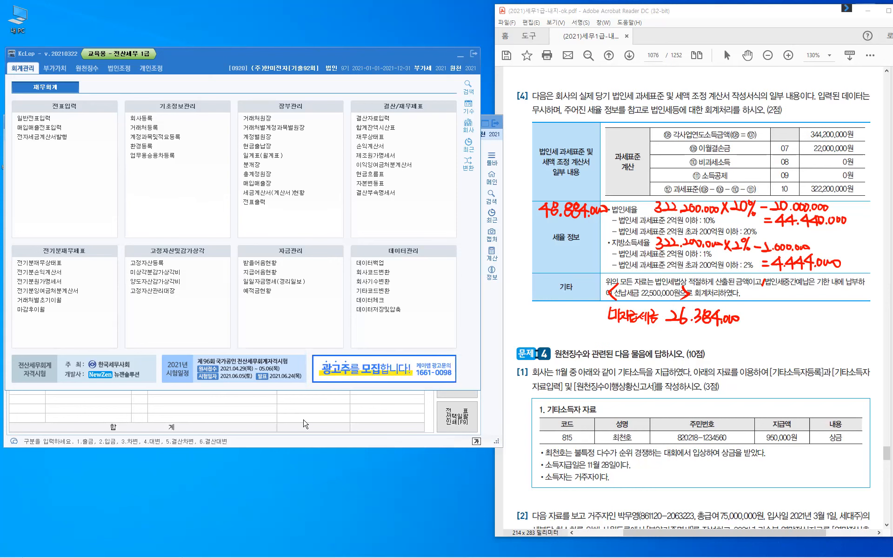
pyautogui.click(34, 118)
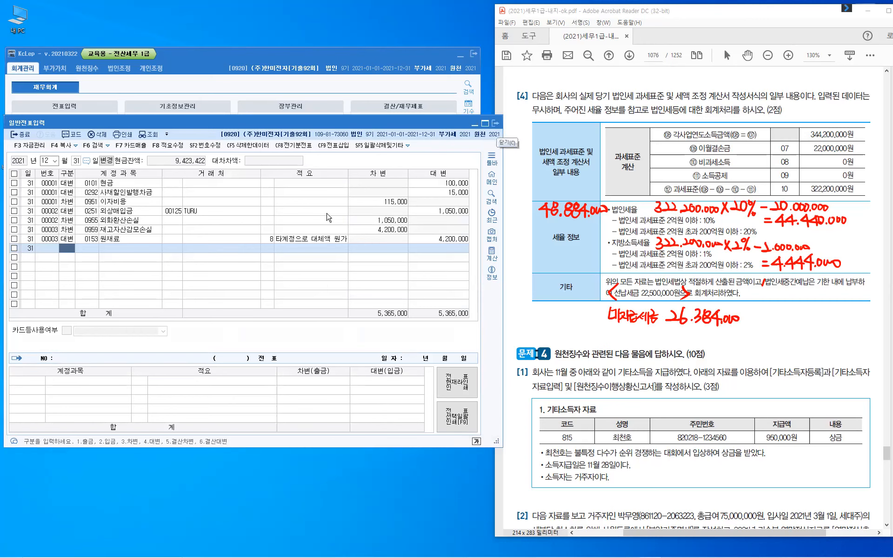
# - Close 일반전표입력 and open 결산자료입력 under 결산/재무제표
pyautogui.press('Escape')
pyautogui.click(410, 107)
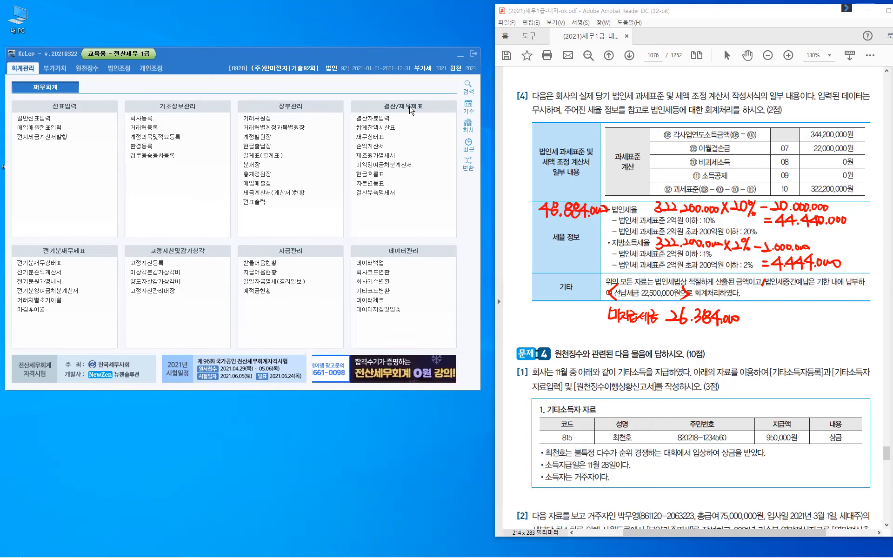
pyautogui.click(369, 120)
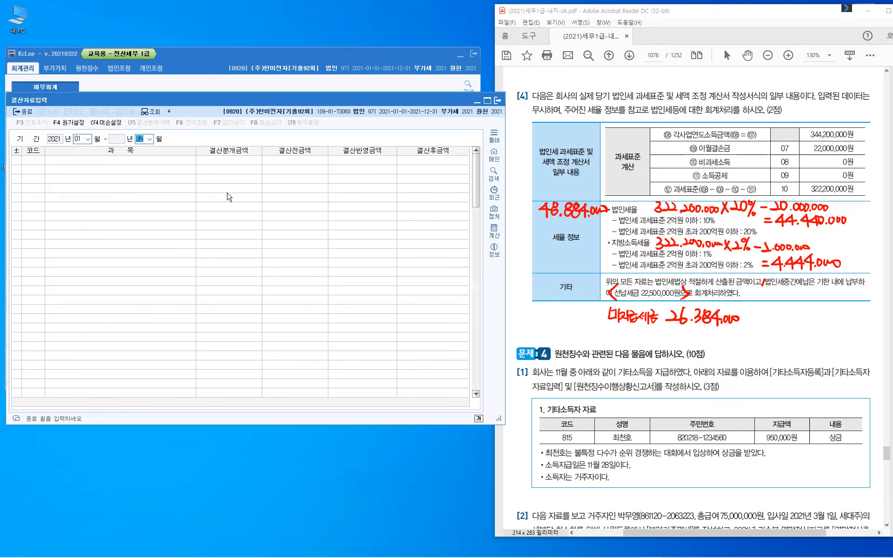
# - Load the 2021 closing figures for months 01–12 and scroll to the corporate tax rows
pyautogui.press('Return')
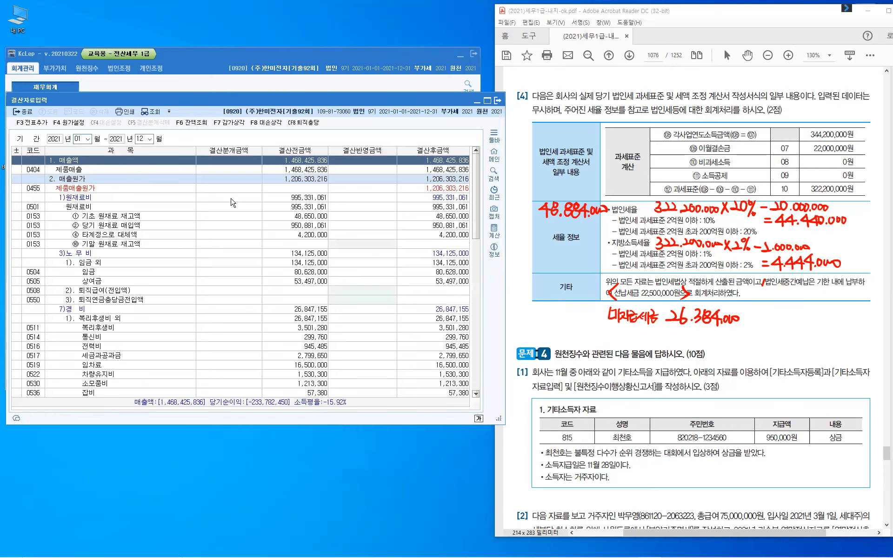
pyautogui.scroll(-6, 233, 199)
pyautogui.scroll(-12, 369, 270)
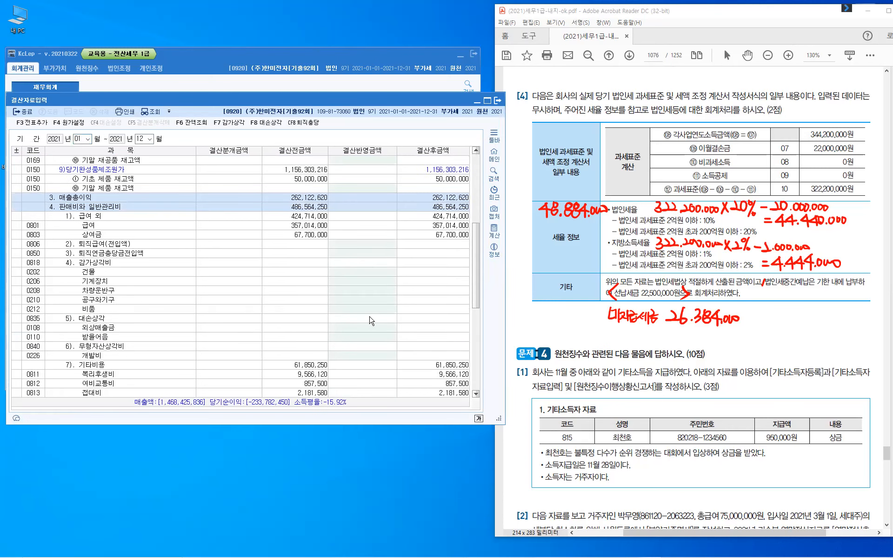
pyautogui.scroll(-1, 374, 338)
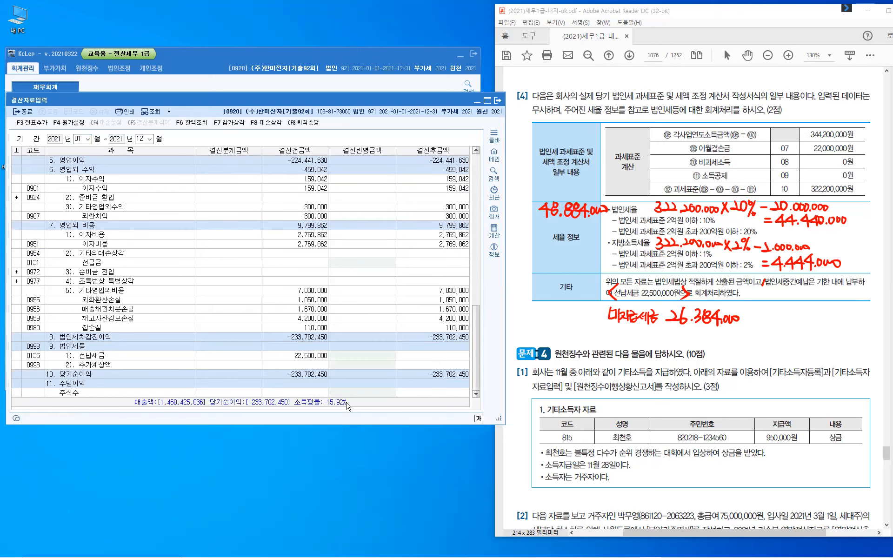
# - Enter 22,500,000 as 선납세금 and 26,384,000 as 추가계상액, bringing 법인세등 to 48,884,000
pyautogui.click(100, 357)
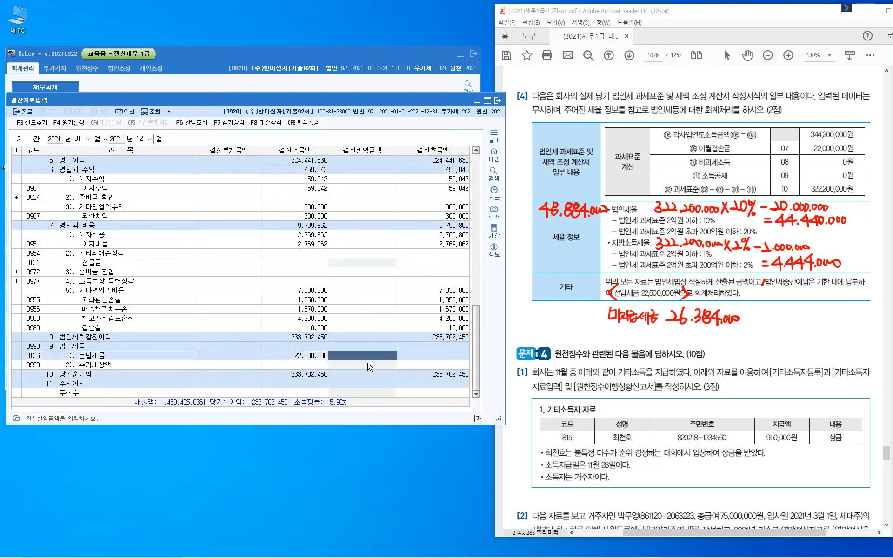
pyautogui.click(306, 359)
pyautogui.write('22,500,000')
pyautogui.click(347, 359)
pyautogui.press('Return')
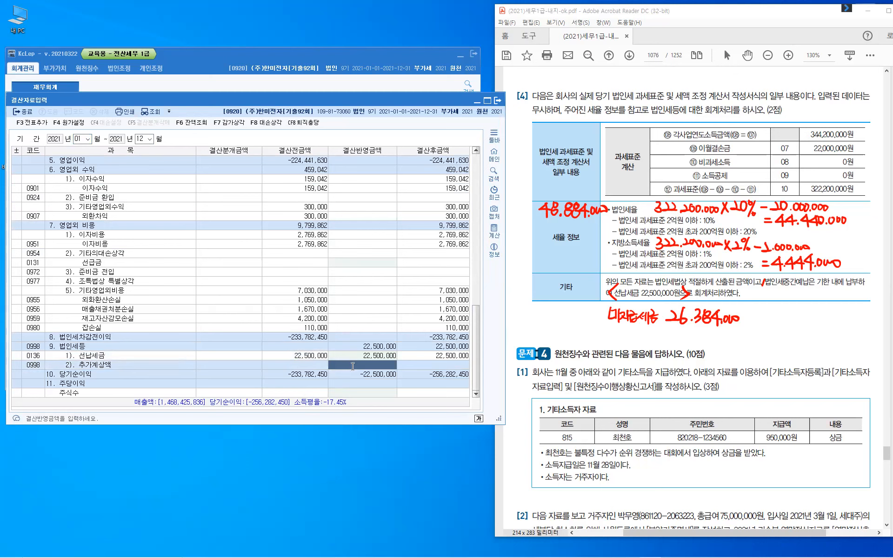
pyautogui.write('26,384,000')
pyautogui.press('Return')
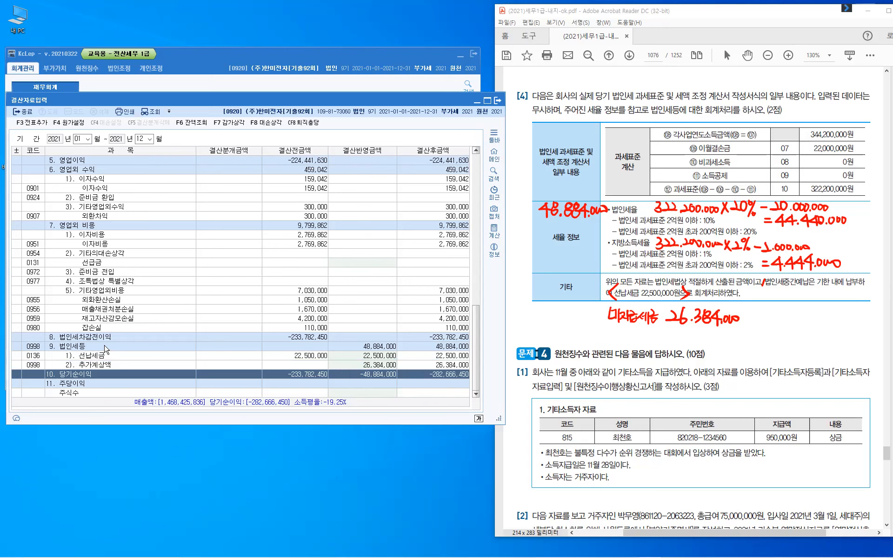
# - Post the closing entries to 일반전표 with F3 전표추가, confirming 예(Y), then close the screen
pyautogui.click(82, 349)
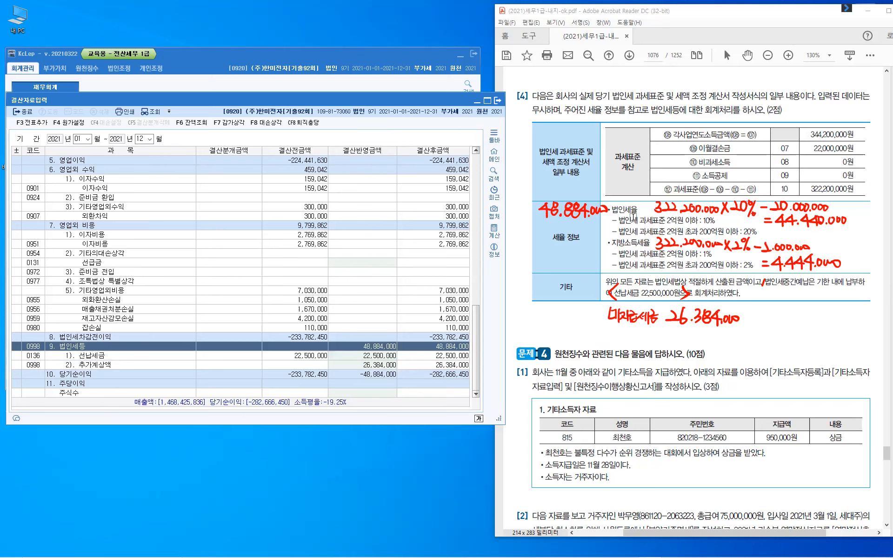
pyautogui.click(549, 220)
pyautogui.click(41, 125)
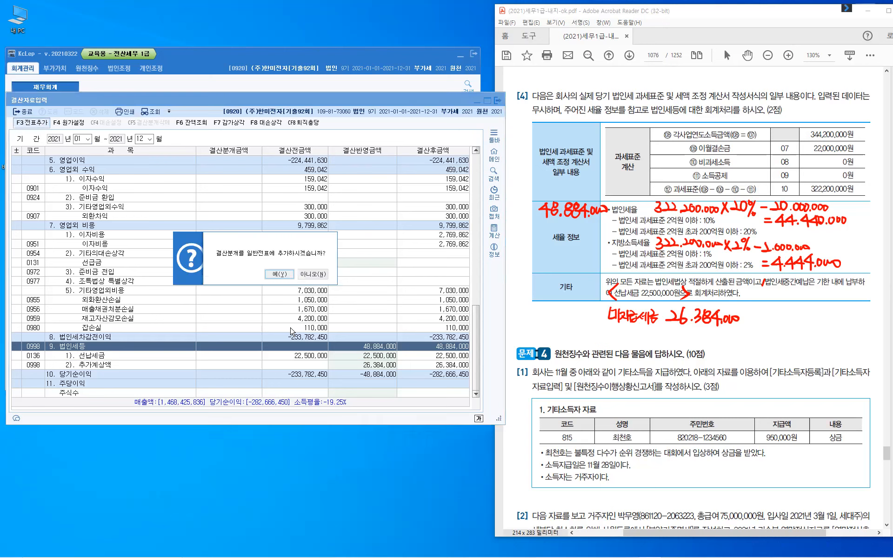
pyautogui.click(278, 274)
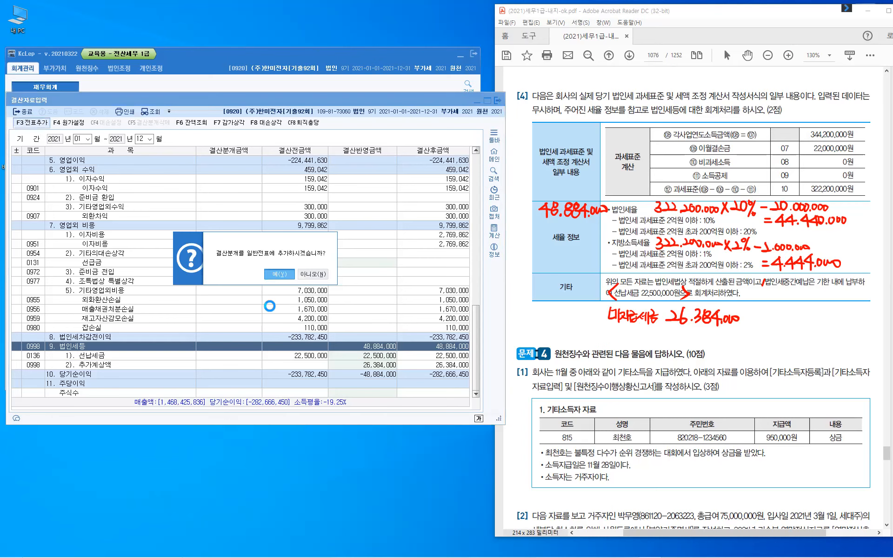
pyautogui.click(208, 145)
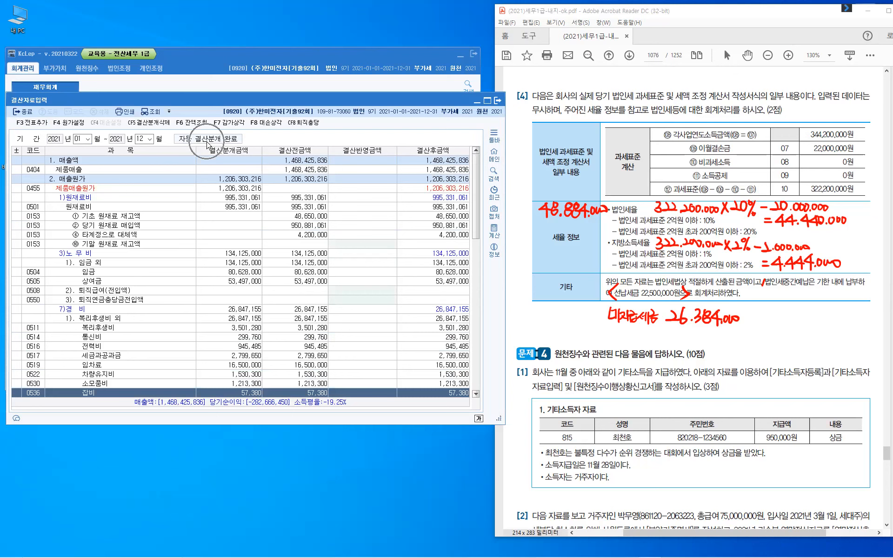
pyautogui.click(208, 144)
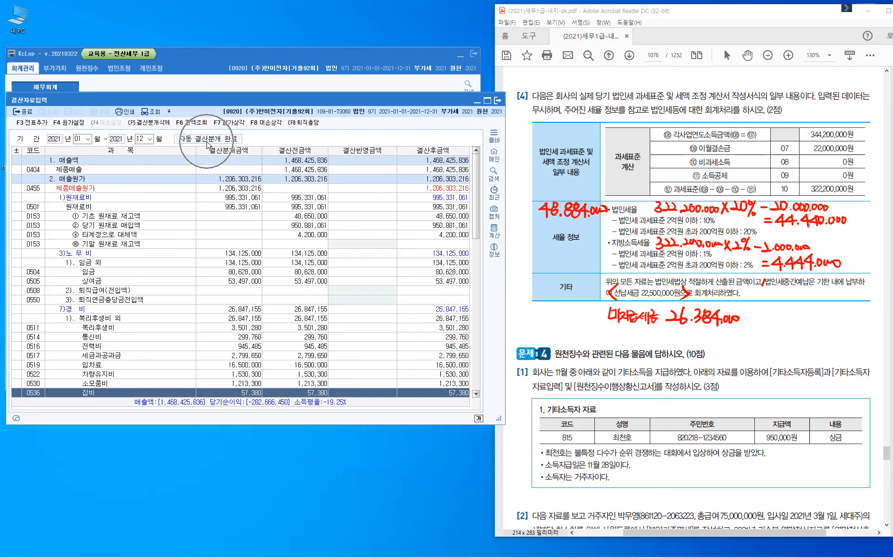
pyautogui.click(26, 114)
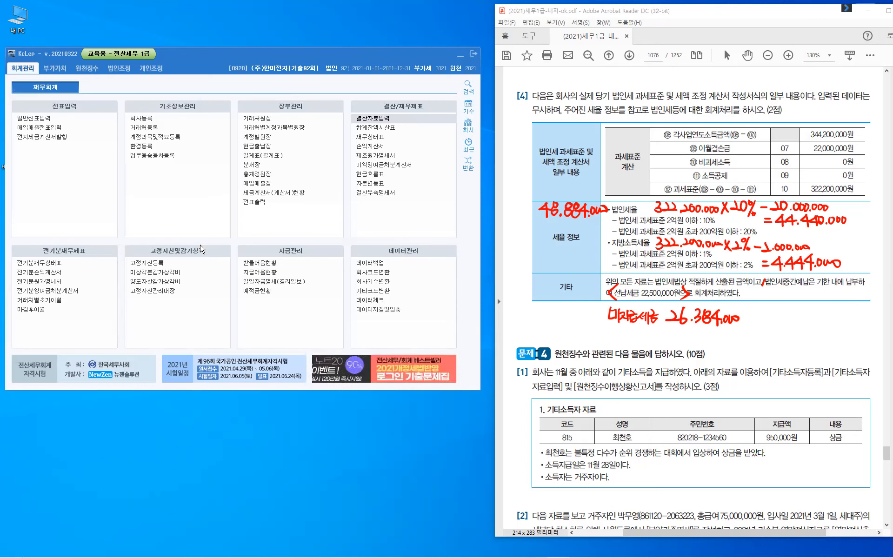
# - Clear the handwritten notes and briefly check the 합계잔액시산표 trial balance
pyautogui.press('Escape')
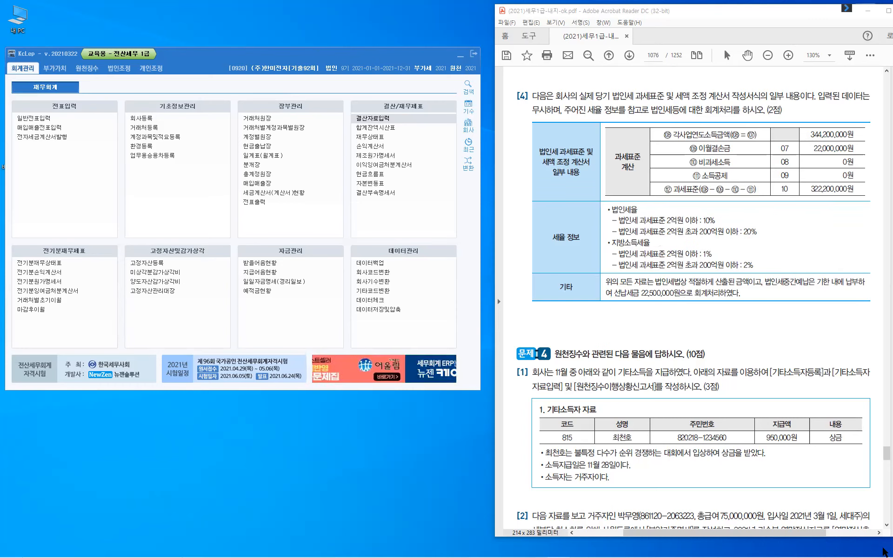
pyautogui.moveTo(883, 554)
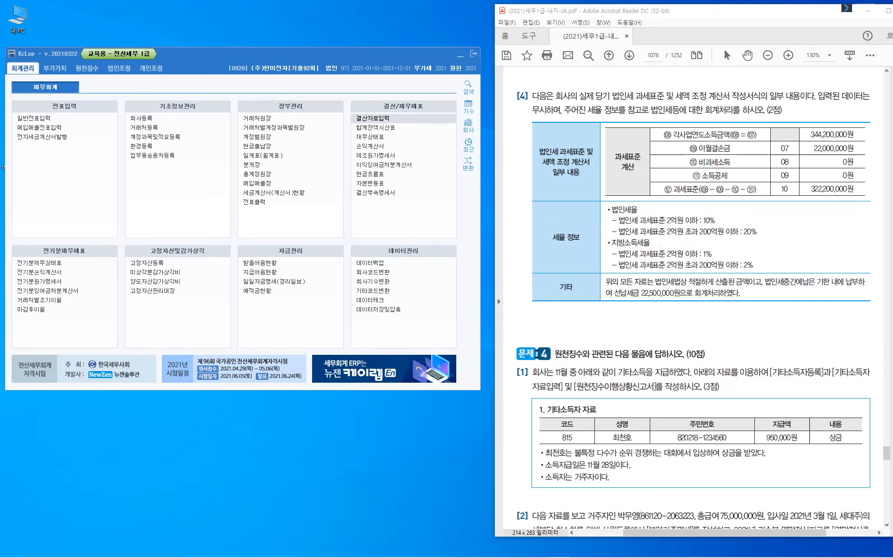
pyautogui.click(220, 80)
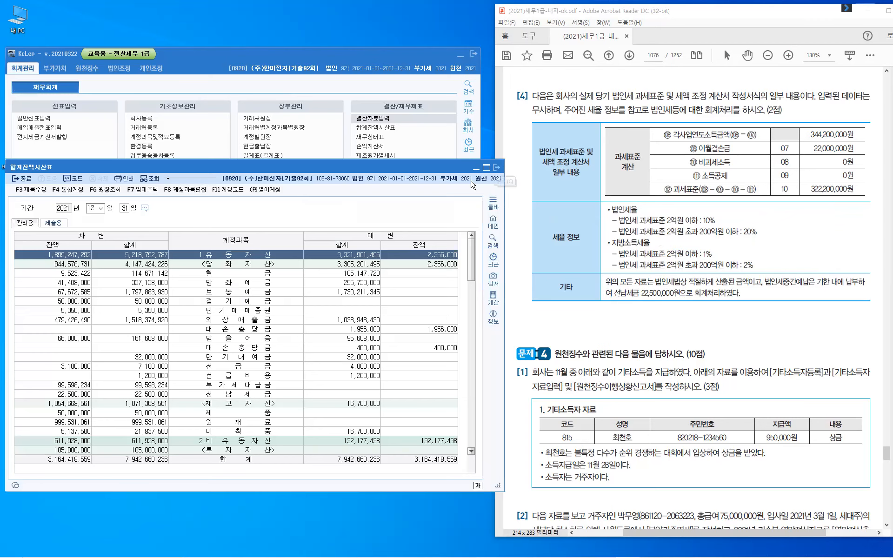
pyautogui.click(496, 168)
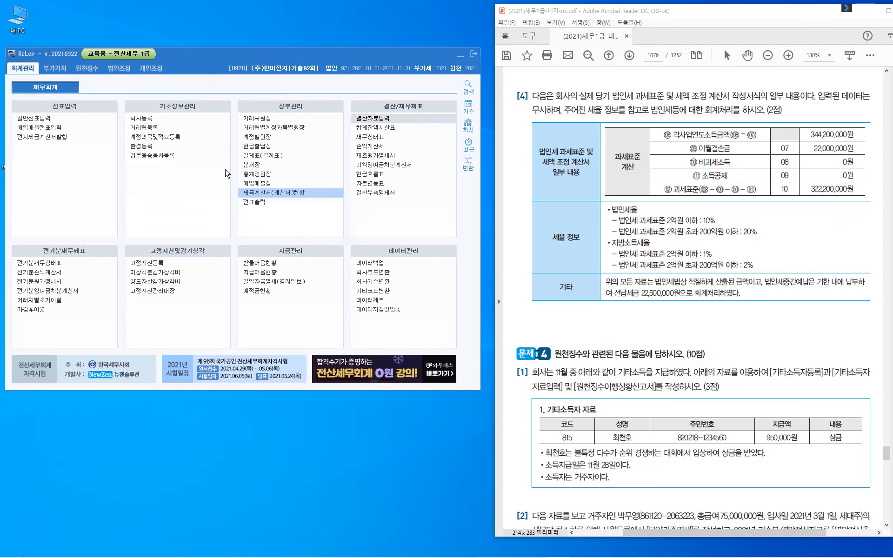
# - Switch to the 원천징수 withholding tax menu and browse its entries
pyautogui.click(88, 68)
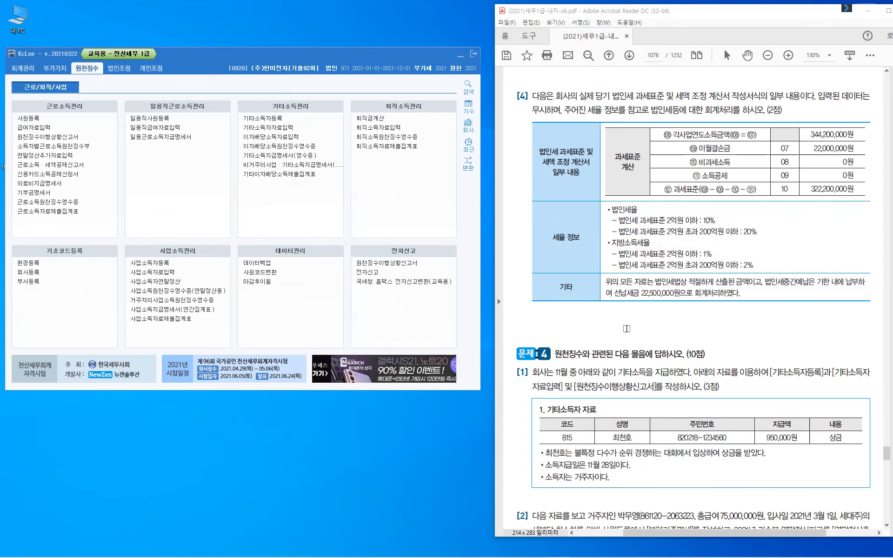
pyautogui.scroll(-3, 626, 329)
pyautogui.scroll(-2, 626, 329)
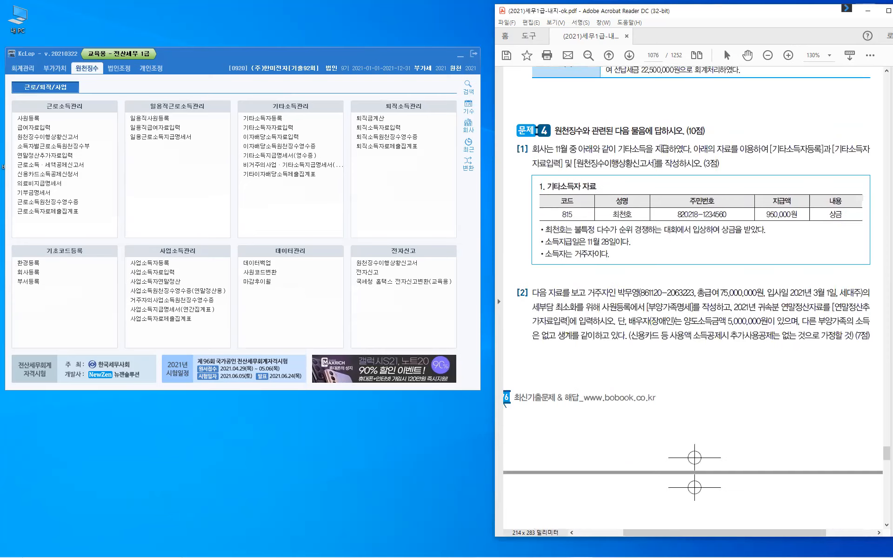
pyautogui.scroll(-1, 663, 147)
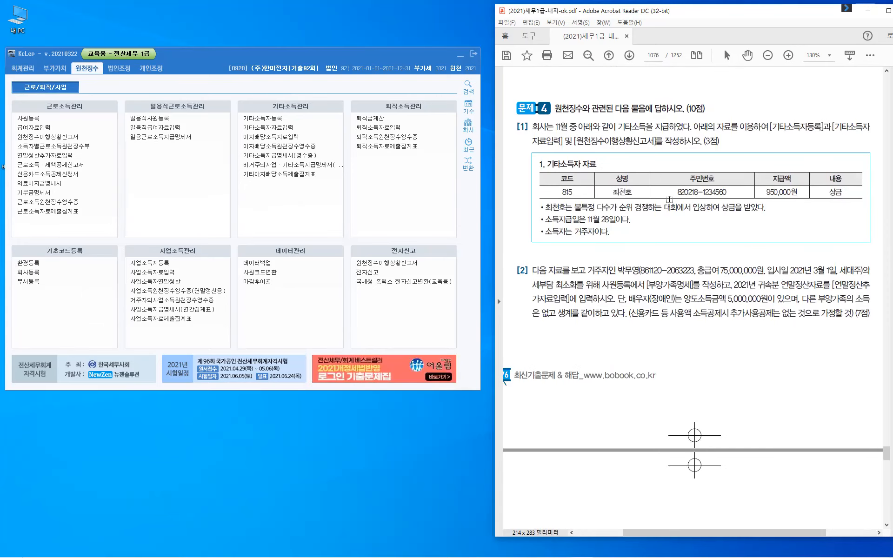
pyautogui.scroll(-8, 672, 201)
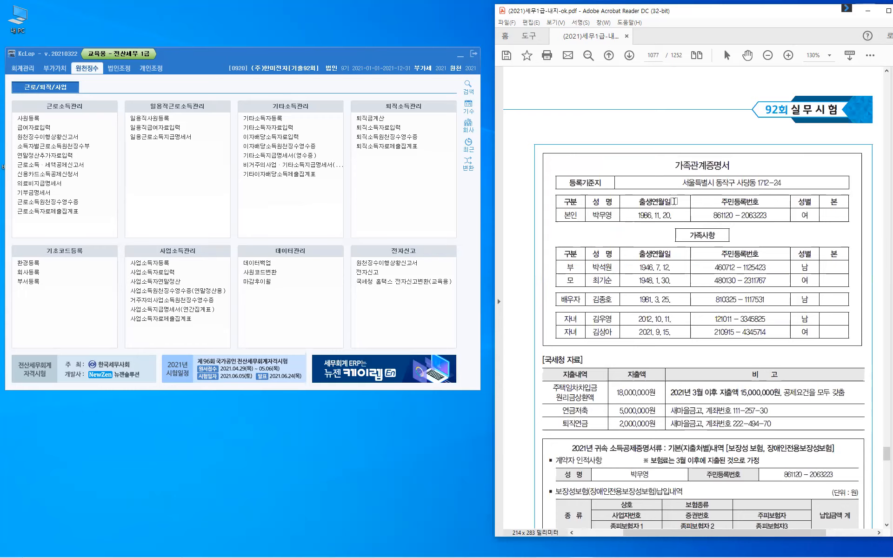
pyautogui.scroll(-3, 674, 201)
pyautogui.scroll(8, 681, 201)
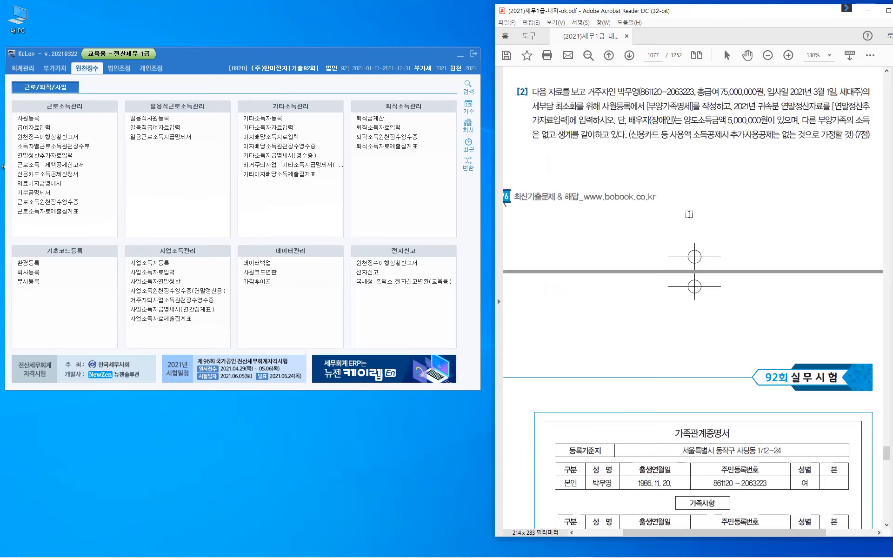
pyautogui.scroll(5, 688, 214)
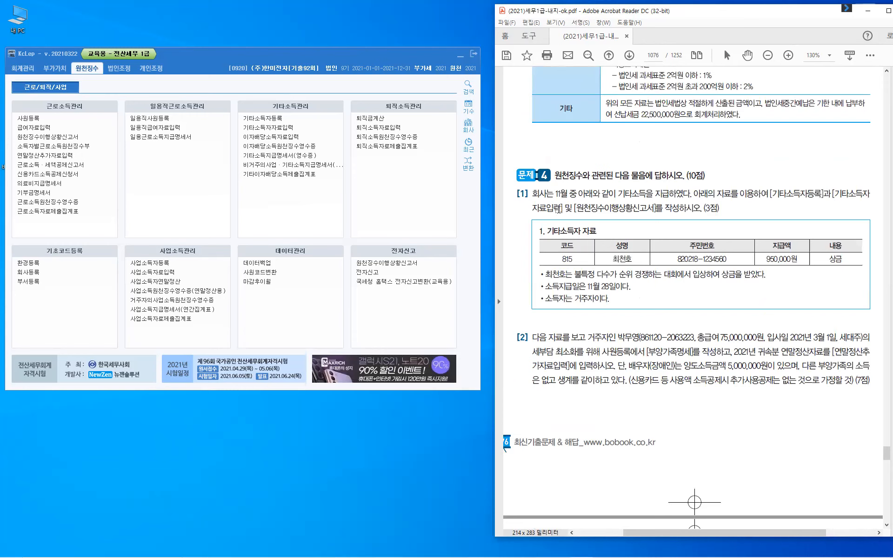
# - Highlight 11월, [기타소득자등록], [기타소득자자료입력], [원천징수이행상황신고서] and the open-competition 상금 note
pyautogui.doubleClick(563, 193)
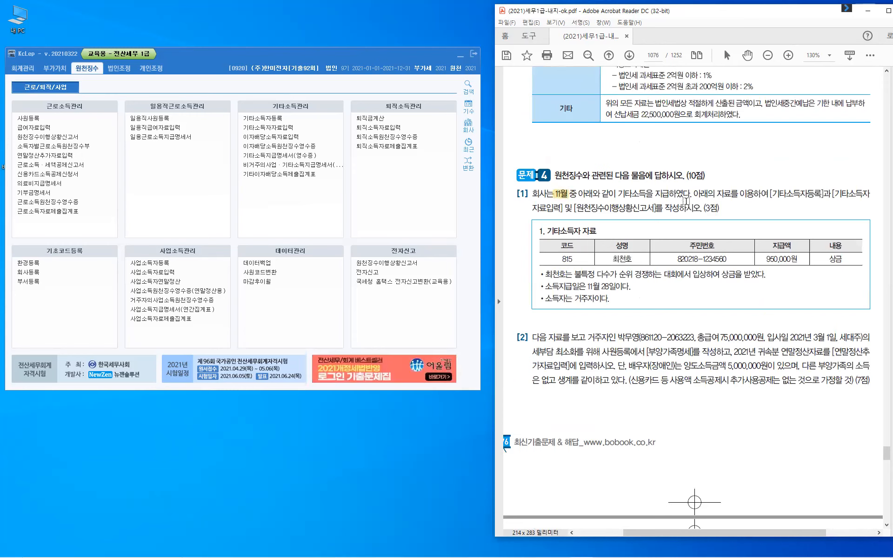
pyautogui.moveTo(771, 191); pyautogui.dragTo(835, 192)
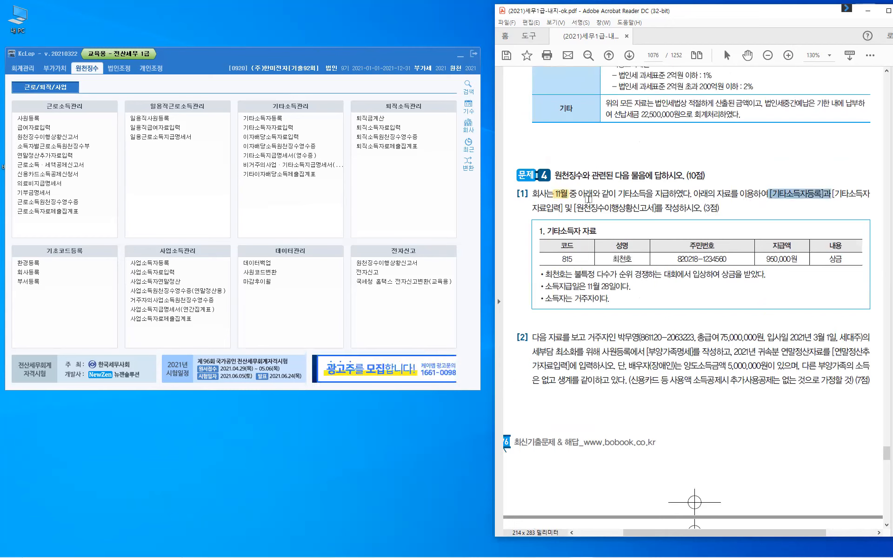
pyautogui.moveTo(588, 199); pyautogui.dragTo(587, 201)
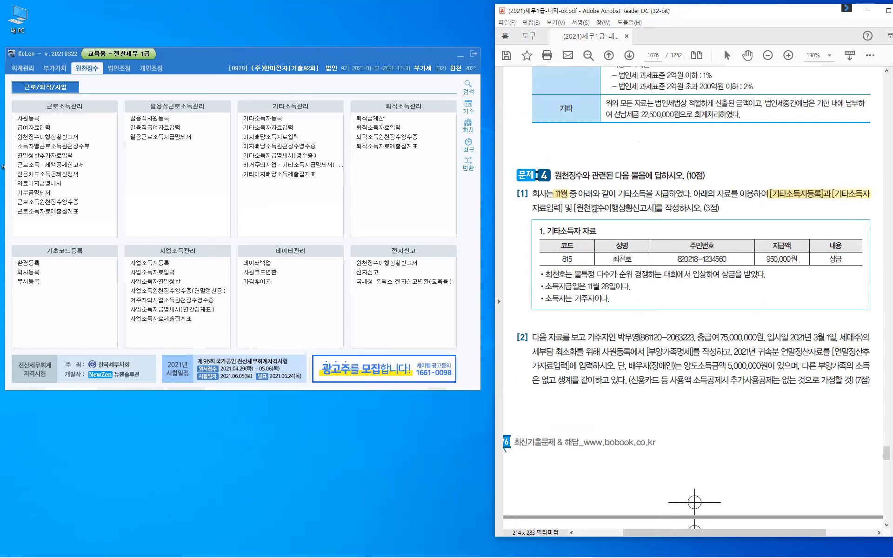
pyautogui.moveTo(576, 207); pyautogui.dragTo(656, 207)
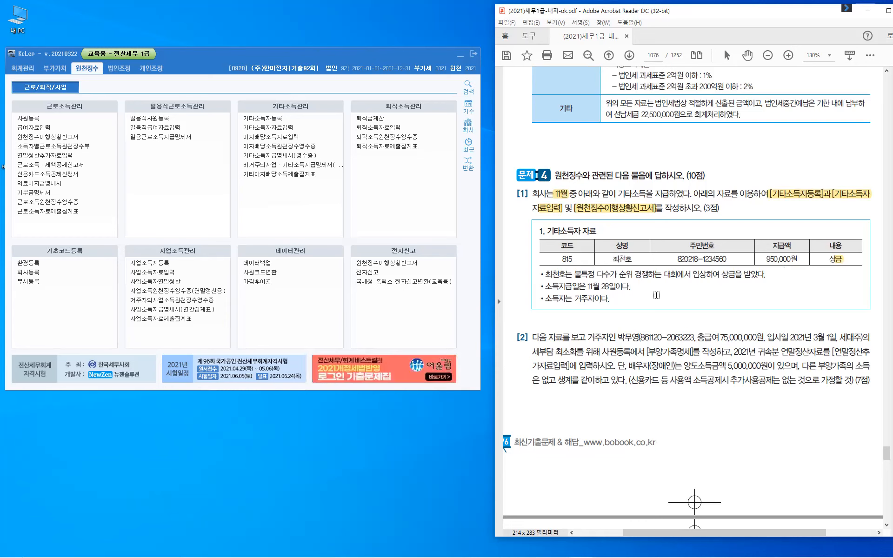
pyautogui.moveTo(575, 274); pyautogui.dragTo(599, 275)
pyautogui.moveTo(657, 278); pyautogui.dragTo(757, 283)
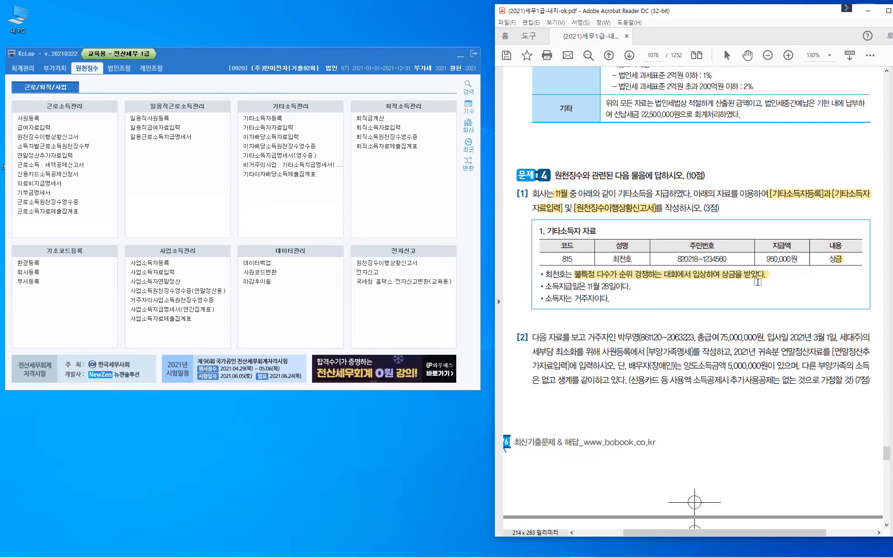
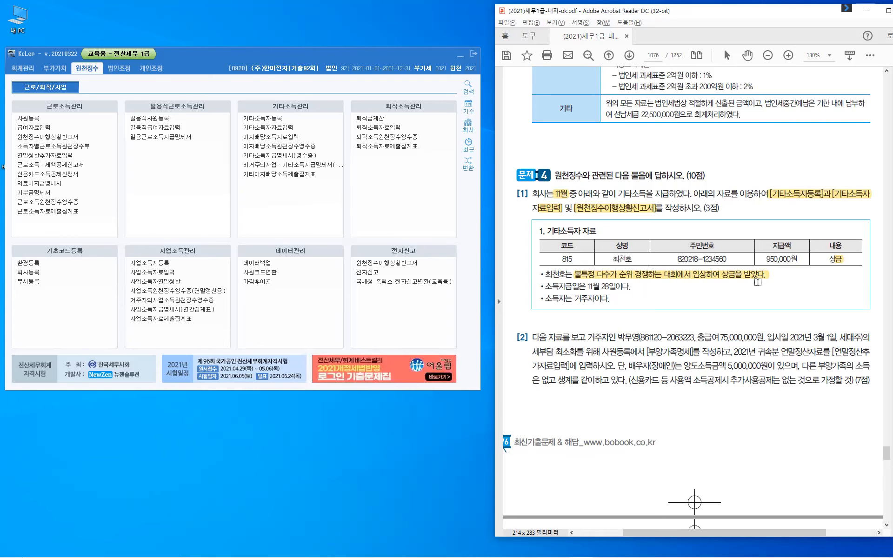
# - Draw quick on-screen pen marks, then clear them
pyautogui.hotkey('ctrl', 'shift', '3')
pyautogui.moveTo(718, 292)
pyautogui.mouseDown()
pyautogui.moveTo(718, 279)
pyautogui.moveTo(745, 287)
pyautogui.mouseUp()
pyautogui.moveTo(749, 289); pyautogui.dragTo(750, 290)
pyautogui.moveTo(756, 289); pyautogui.dragTo(754, 304)
pyautogui.moveTo(760, 300); pyautogui.dragTo(761, 301)
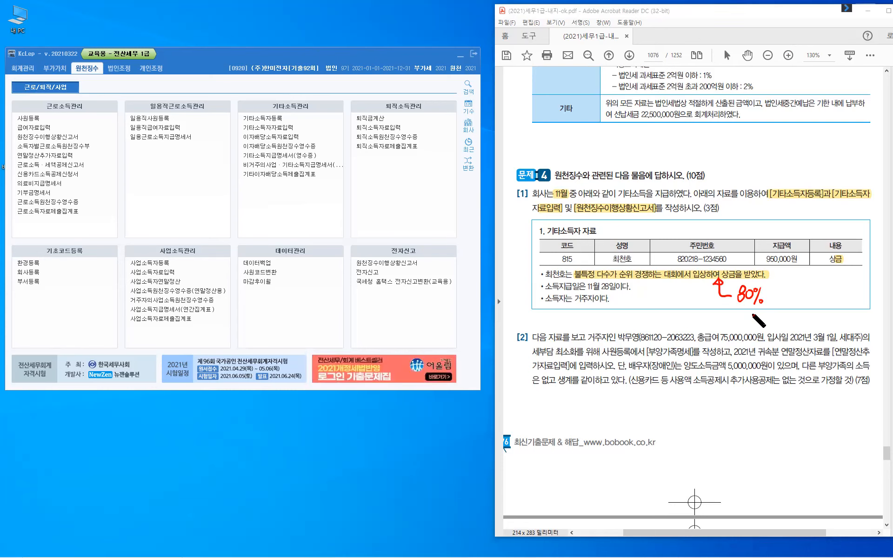
pyautogui.press('Escape')
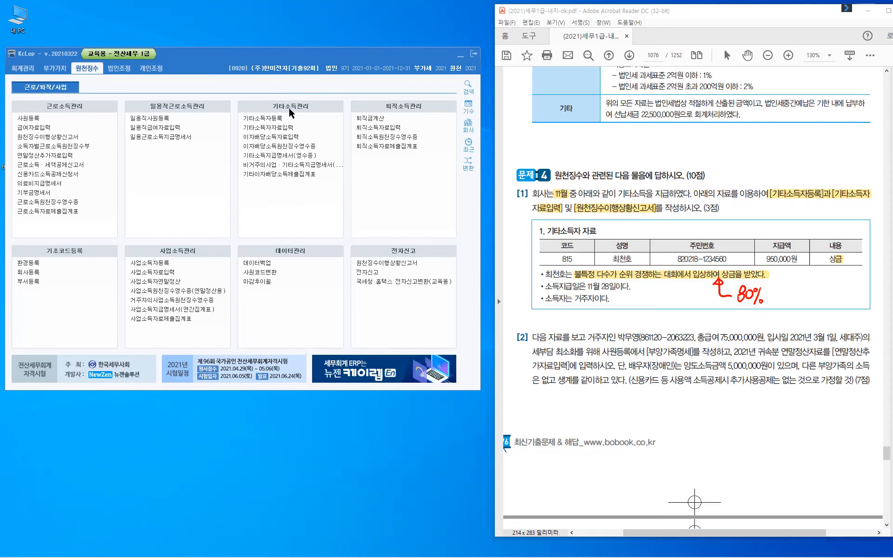
pyautogui.press('ctrl')
# - In 기타소득자등록, register code 815 with the earner's name as a resident (1), and bring up the income-type codes
pyautogui.click(283, 121)
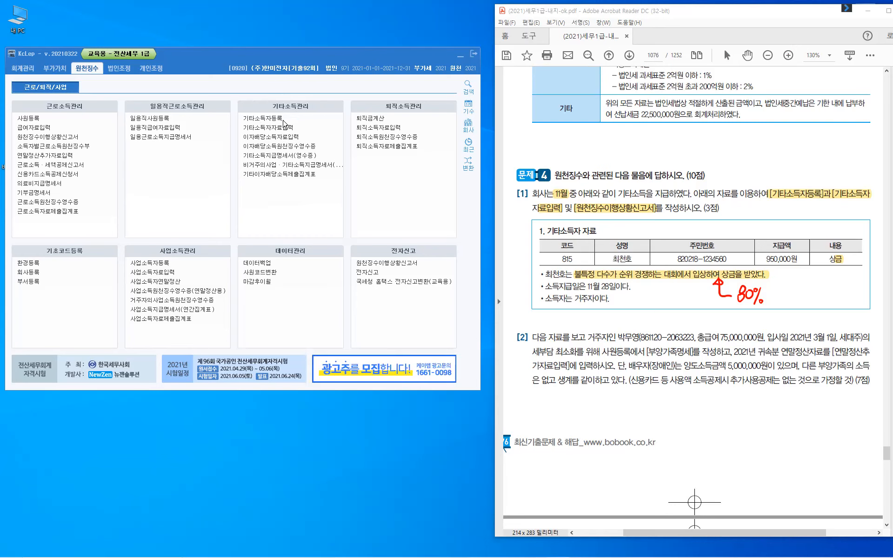
pyautogui.click(282, 120)
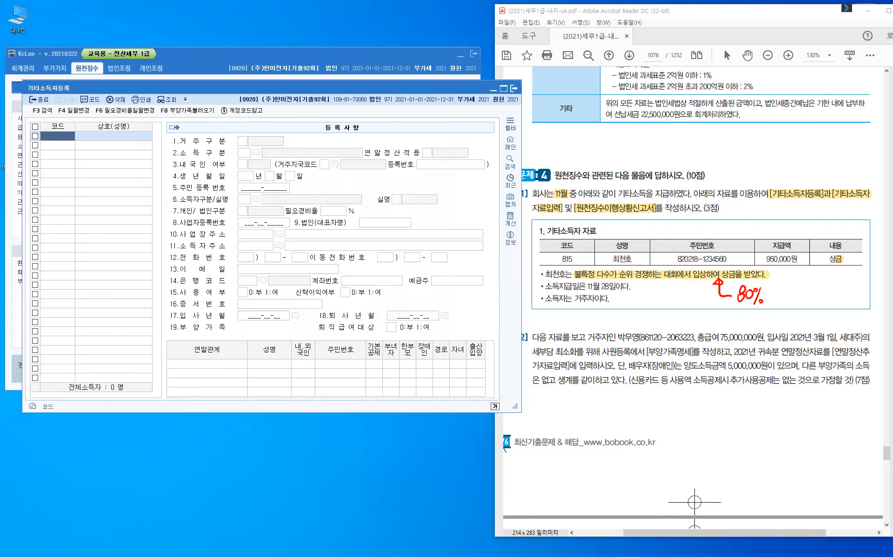
pyautogui.write('815')
pyautogui.press('Return')
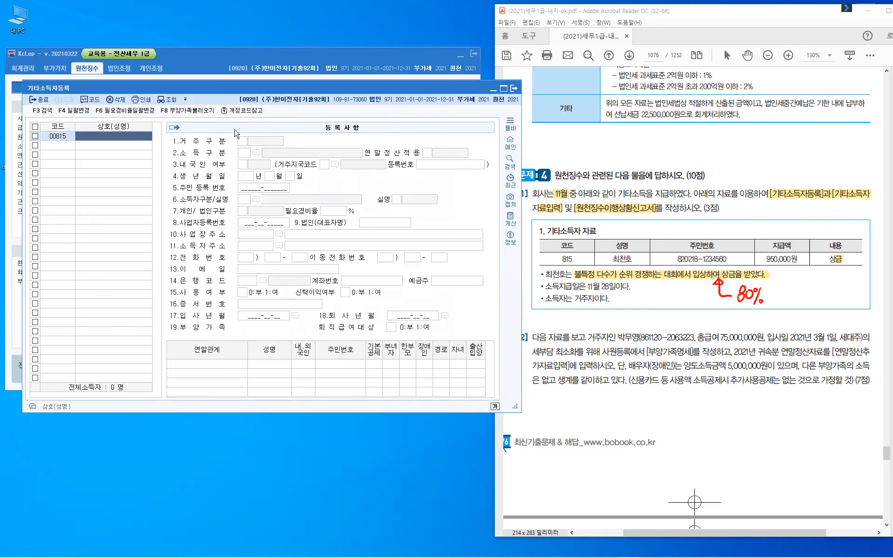
pyautogui.write('ㅊ')
pyautogui.press('Return')
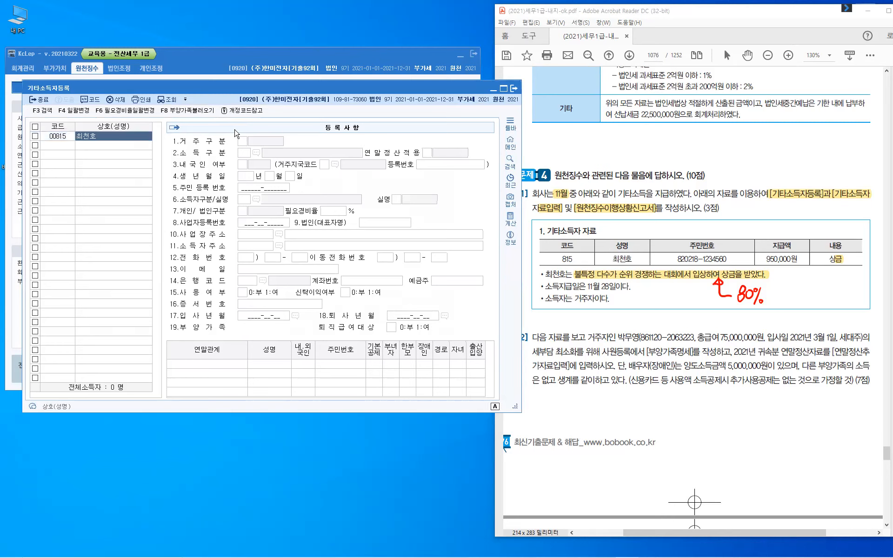
pyautogui.press('Return')
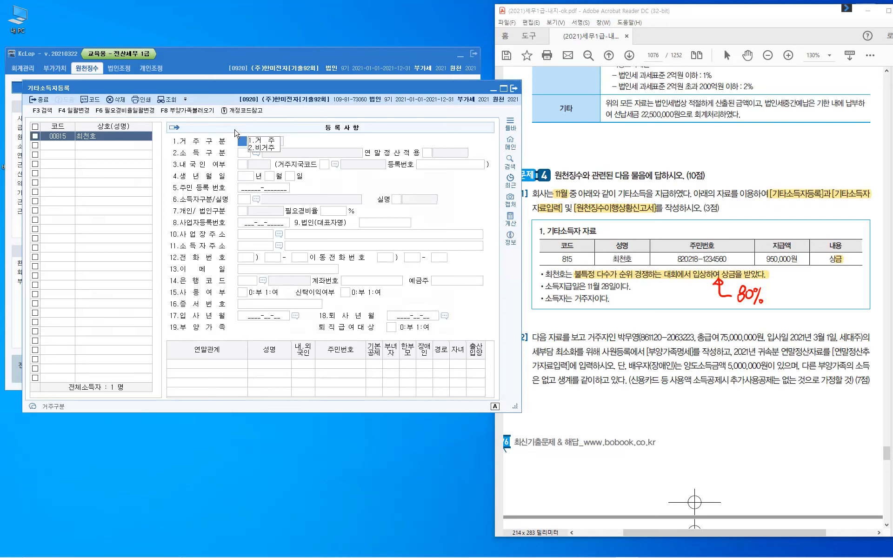
pyautogui.write('1')
pyautogui.press('Return')
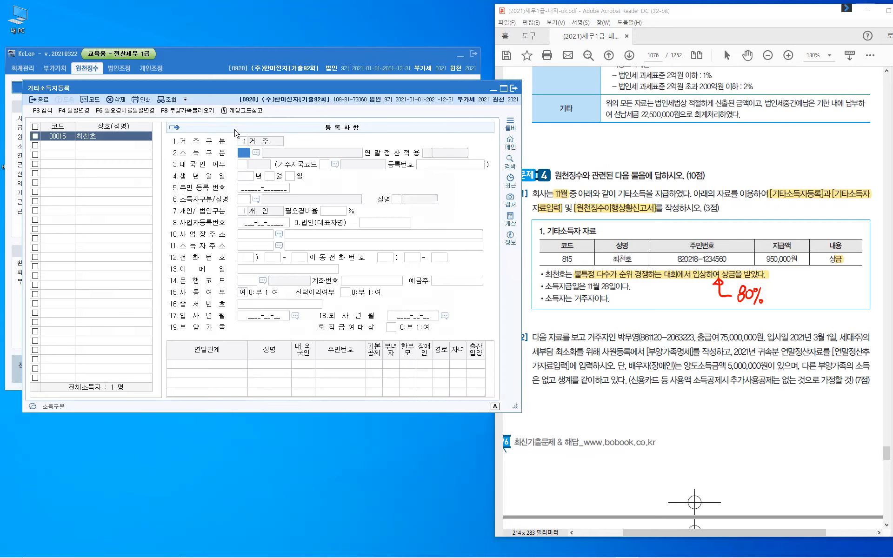
pyautogui.press('F2')
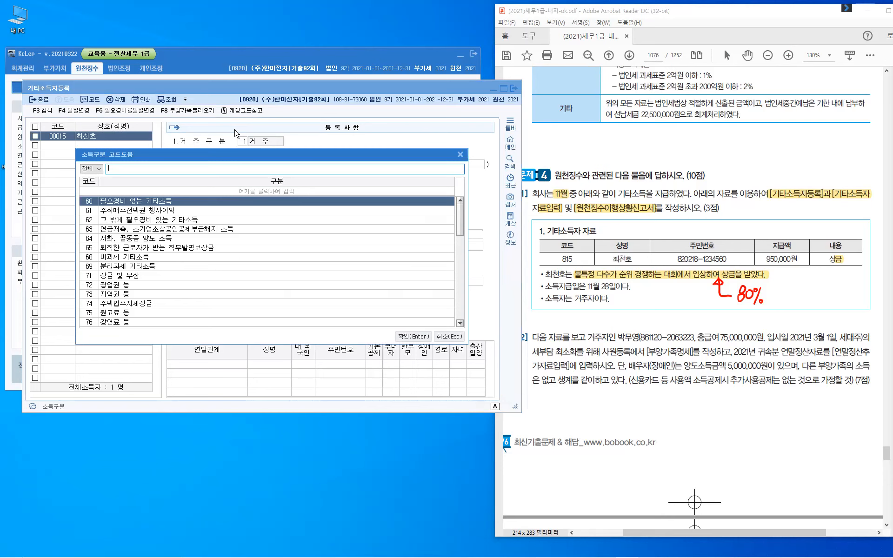
# - Choose income type 71 상금 및 부상, which applies an 80% necessary-expense rate
pyautogui.click(112, 277)
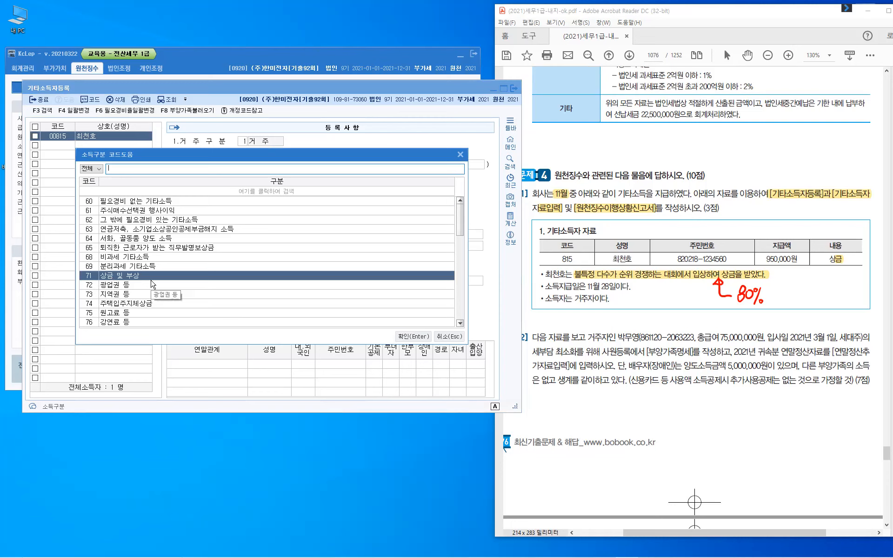
pyautogui.click(418, 338)
pyautogui.click(413, 337)
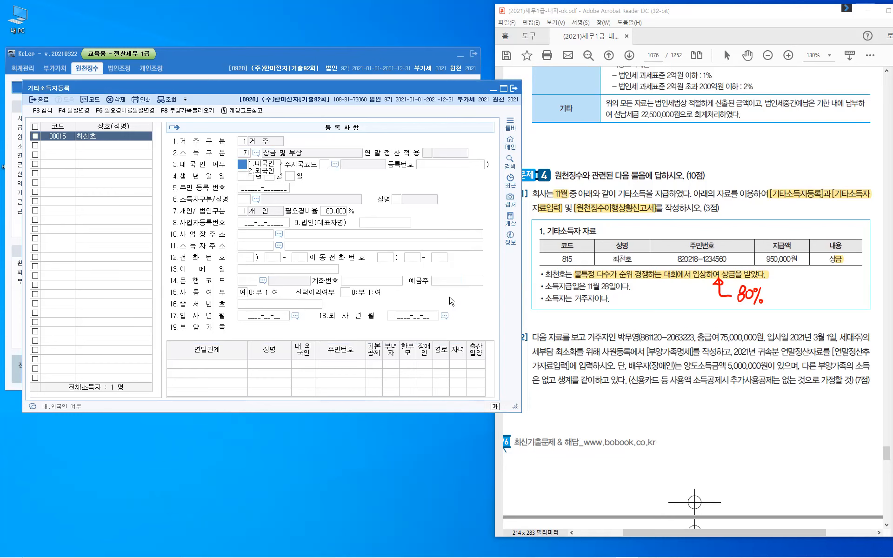
# - Mark the earner as domestic (1) with a resident registration number, ID type 111, real-name 0
pyautogui.write('1')
pyautogui.press('Return')
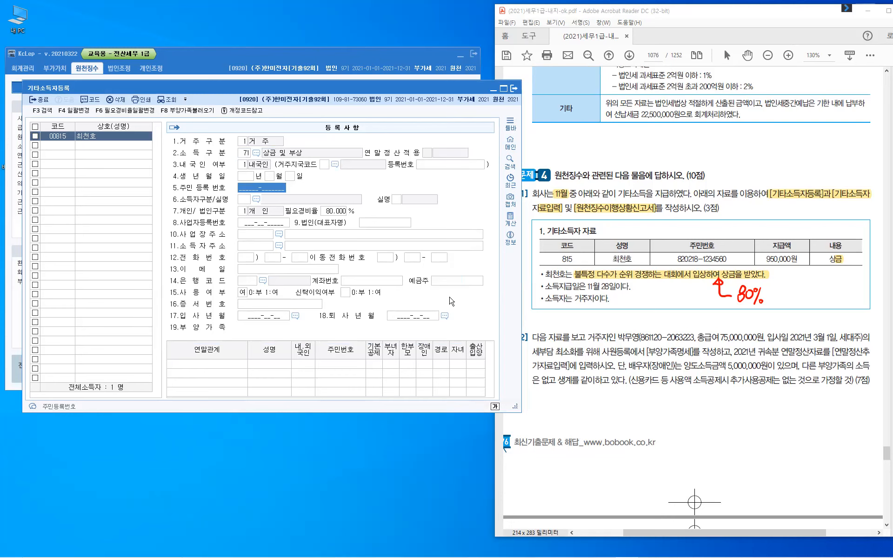
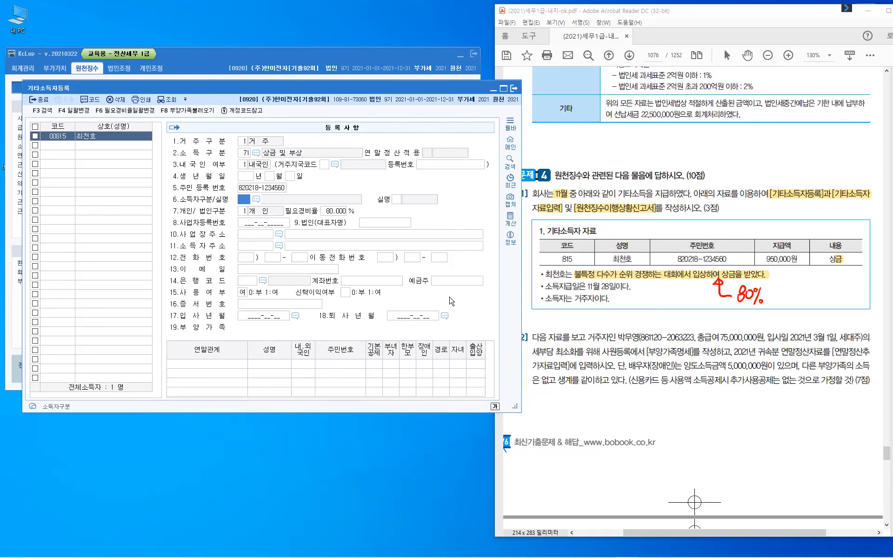
pyautogui.press('F2')
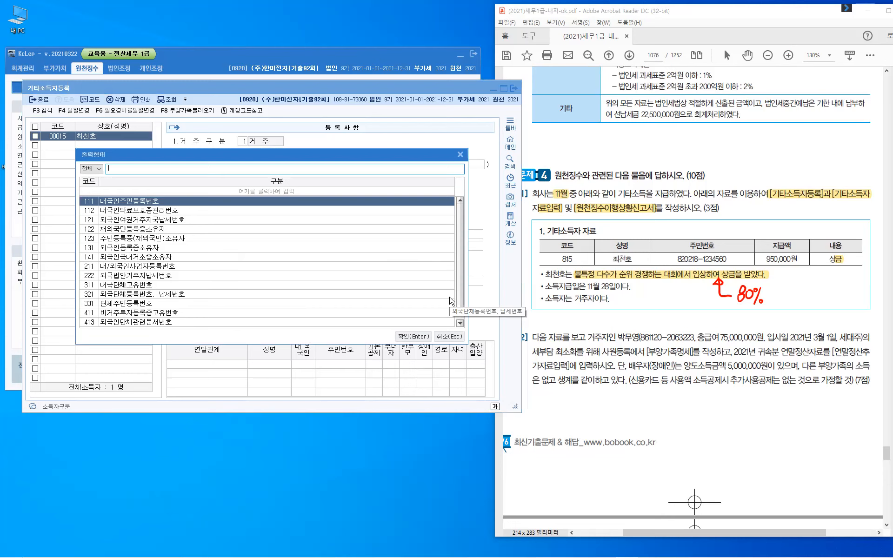
pyautogui.click(412, 337)
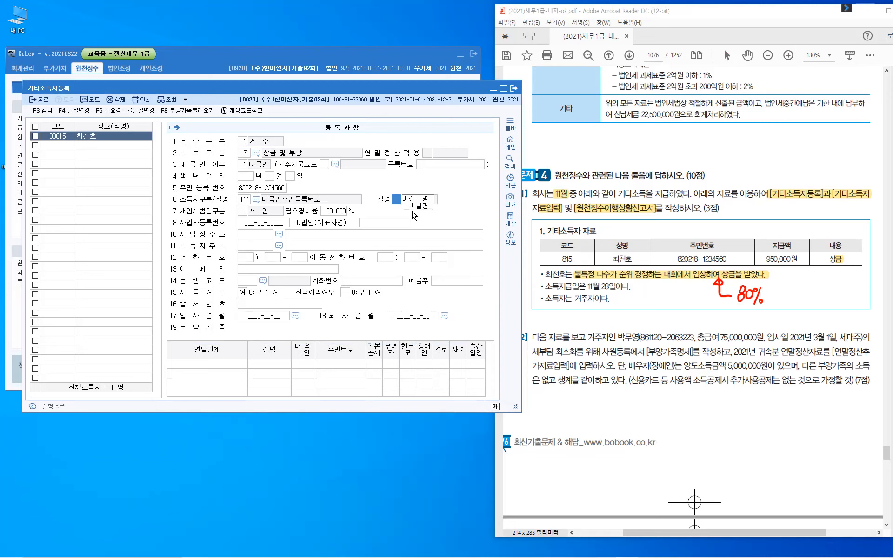
pyautogui.write('0')
pyautogui.press('Return')
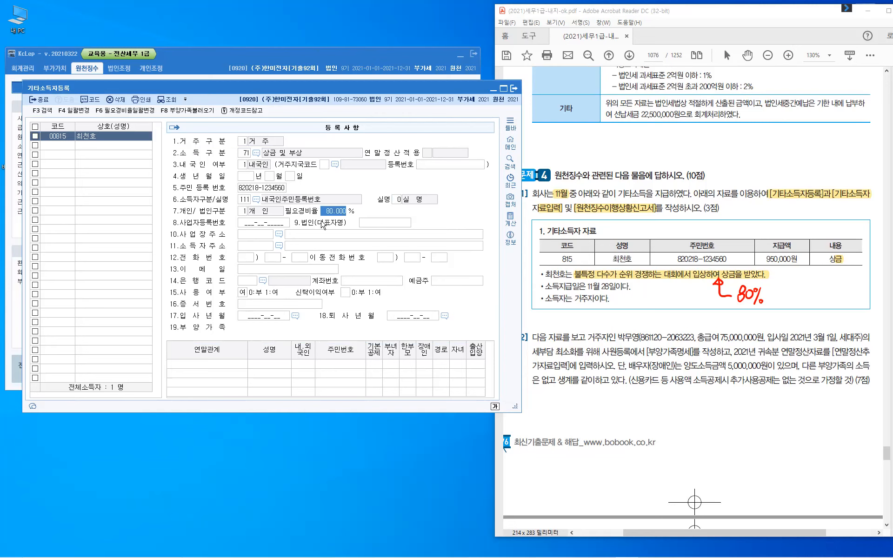
# - Accept the 80% expense rate, skip the optional fields, and close the registration screen
pyautogui.press('Return')
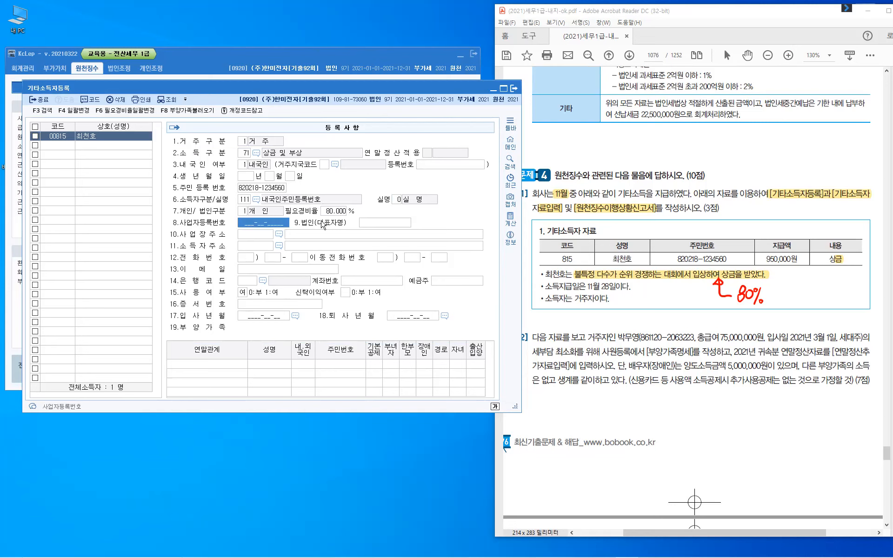
pyautogui.press('Return')
pyautogui.press('Return')
pyautogui.press('Return')
pyautogui.press('Return')
pyautogui.press('Return')
pyautogui.press('Return')
pyautogui.press('Return')
pyautogui.press('Return')
pyautogui.press('Return')
pyautogui.press('Return')
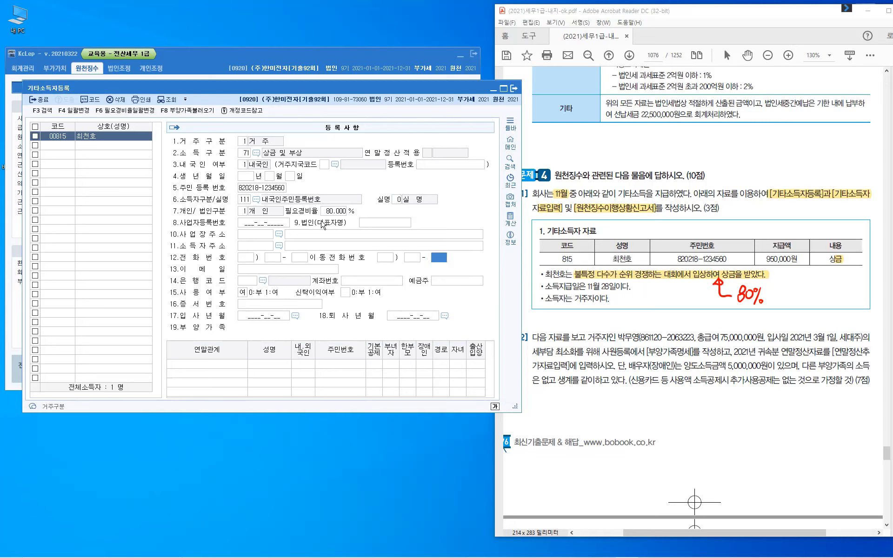
pyautogui.press('Return')
pyautogui.press('Return')
pyautogui.press('Return')
pyautogui.press('Return')
pyautogui.press('Return')
pyautogui.press('Return')
pyautogui.press('Return')
pyautogui.press('Return')
pyautogui.press('Return')
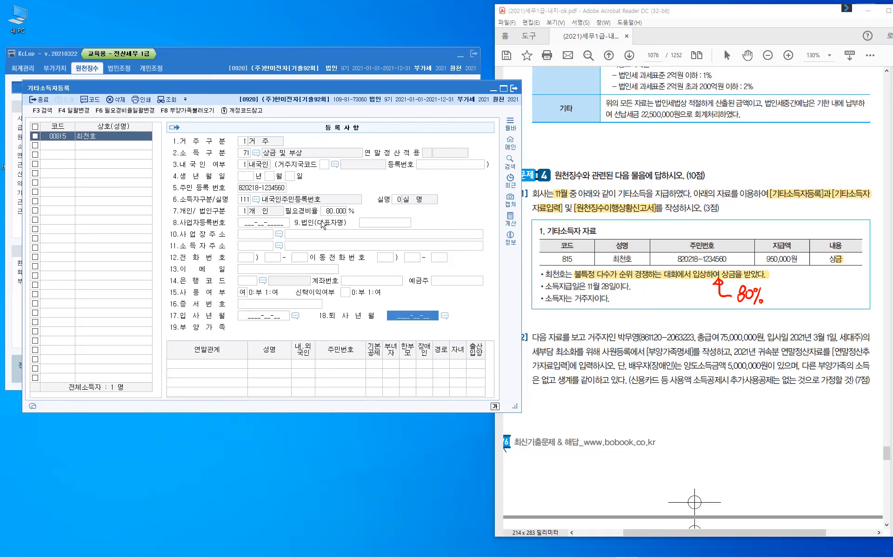
pyautogui.press('Return')
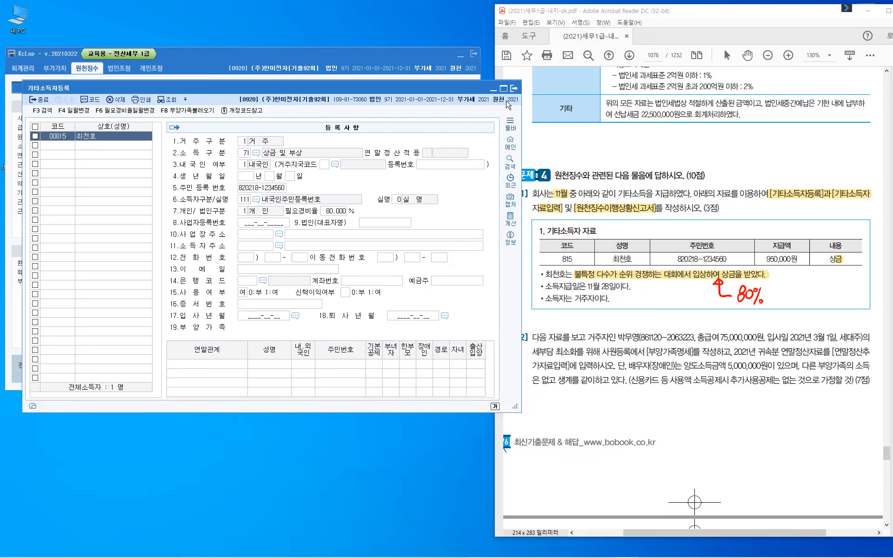
pyautogui.click(513, 90)
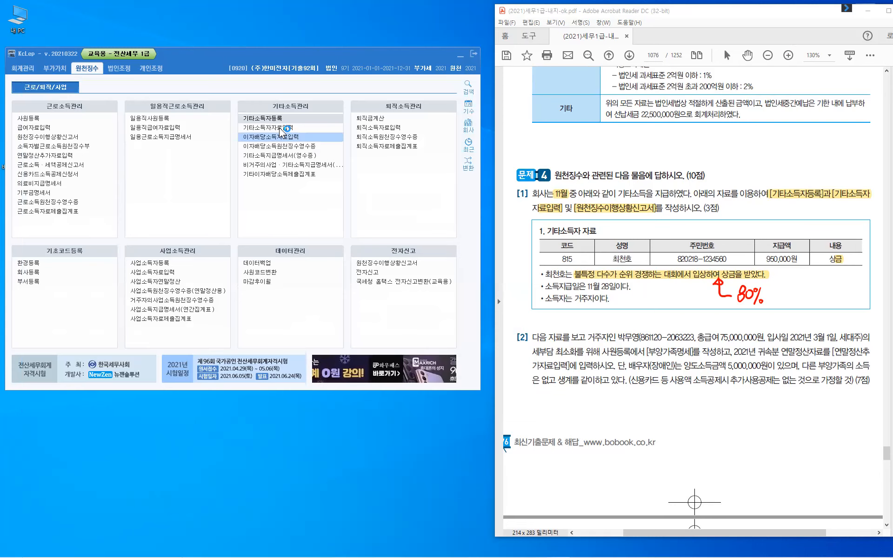
# - In 기타소득자자료입력, enter a November 28 payment for earner 00815
pyautogui.click(279, 126)
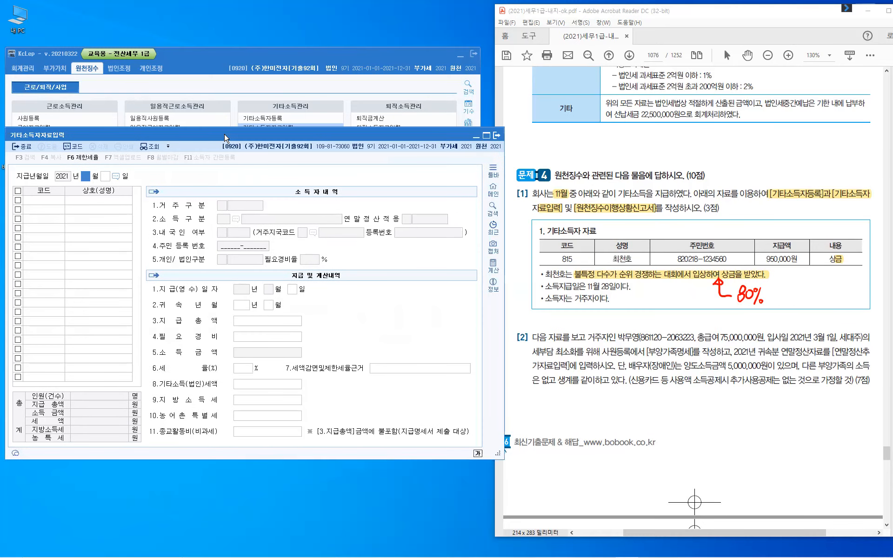
pyautogui.write('11')
pyautogui.press('Return')
pyautogui.write('28')
pyautogui.press('Return')
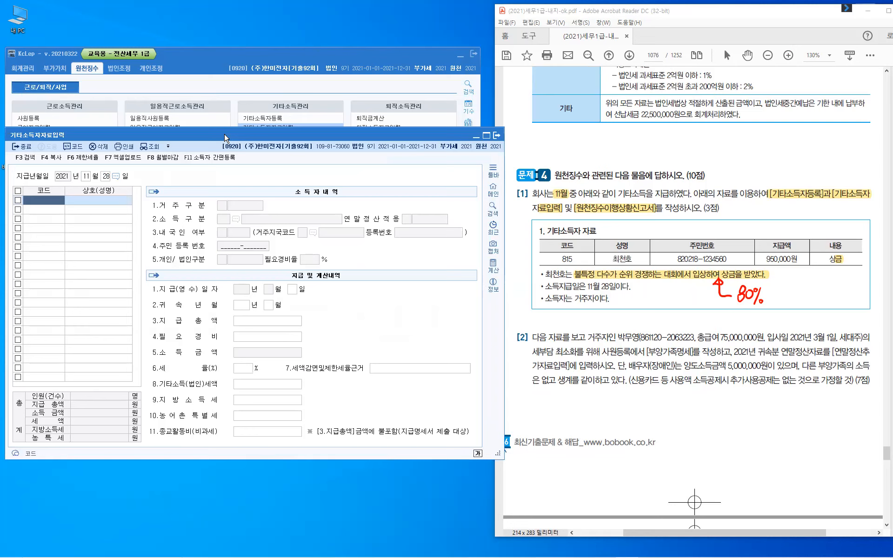
pyautogui.write('815')
pyautogui.press('Return')
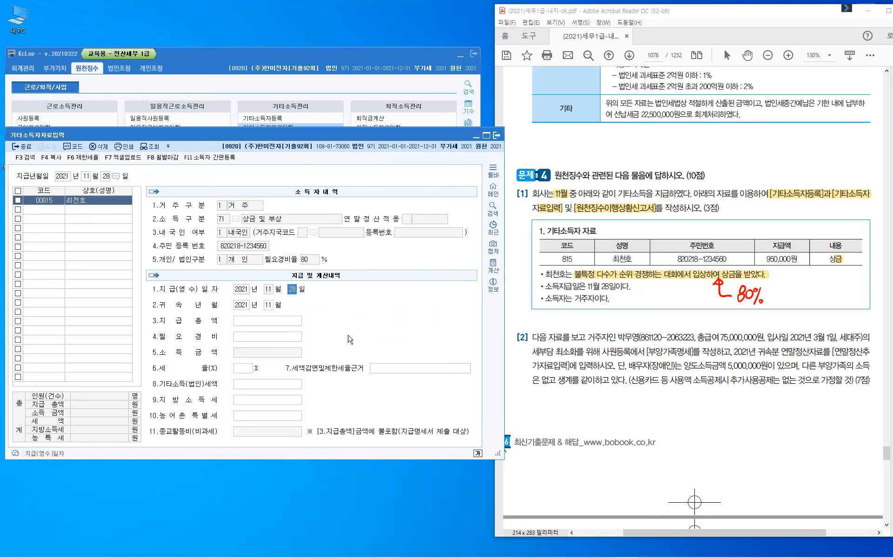
# - Record 950,000 paid for 2021, with 760,000 necessary expenses and 20% tax
pyautogui.press('Return')
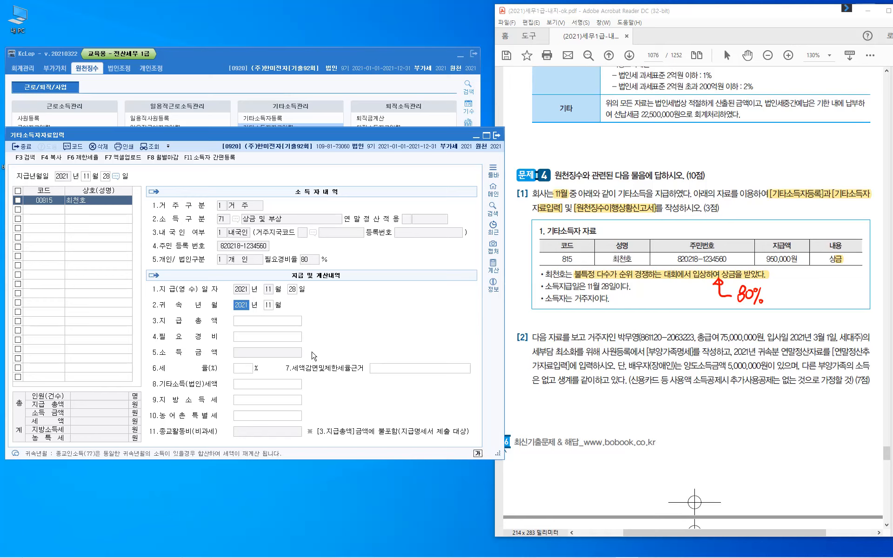
pyautogui.press('Return')
pyautogui.press('Return')
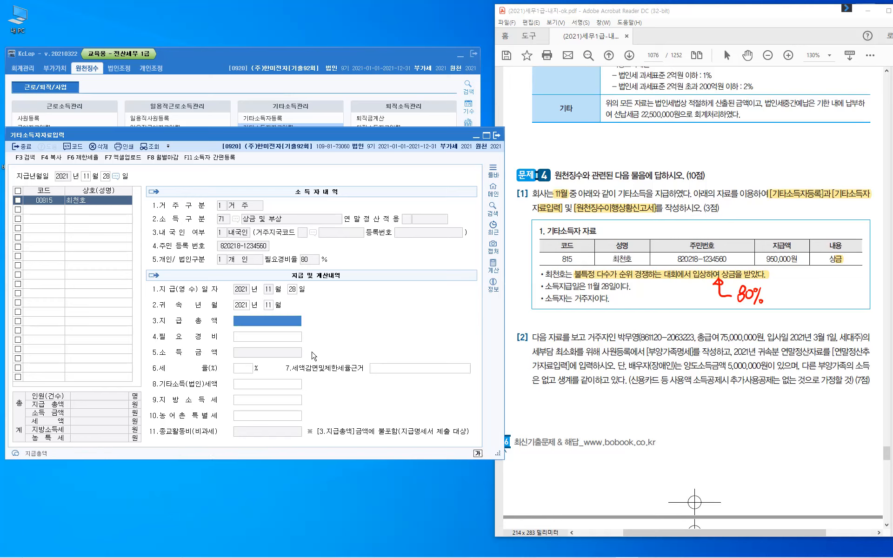
pyautogui.write('9500000')
pyautogui.press('Return')
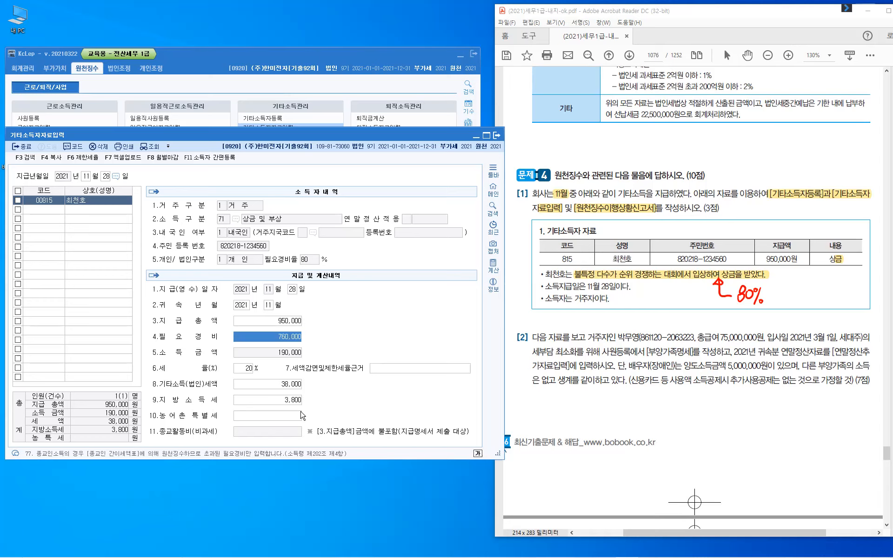
pyautogui.press('Return')
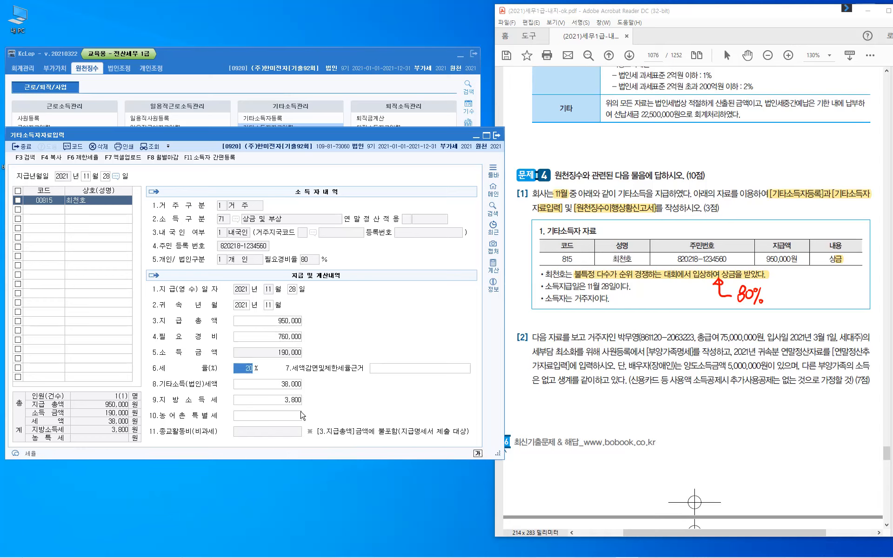
pyautogui.press('Return')
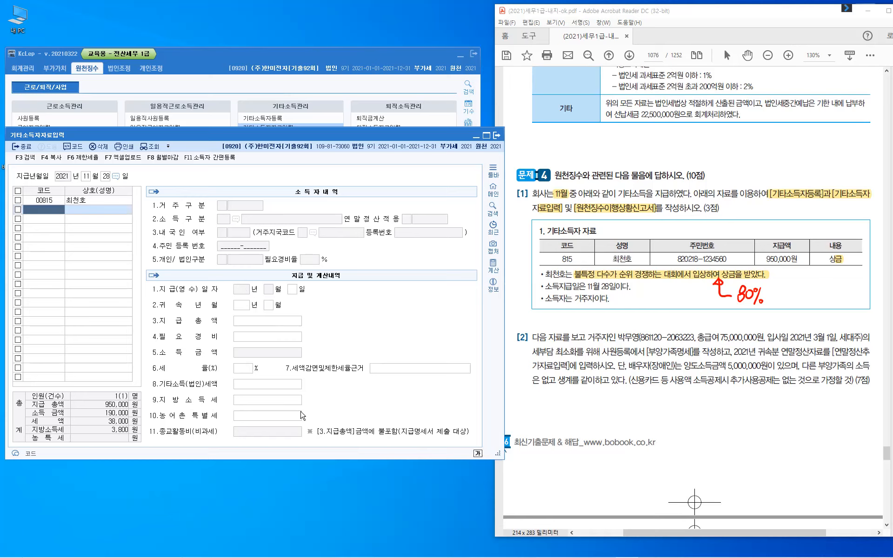
pyautogui.click(23, 148)
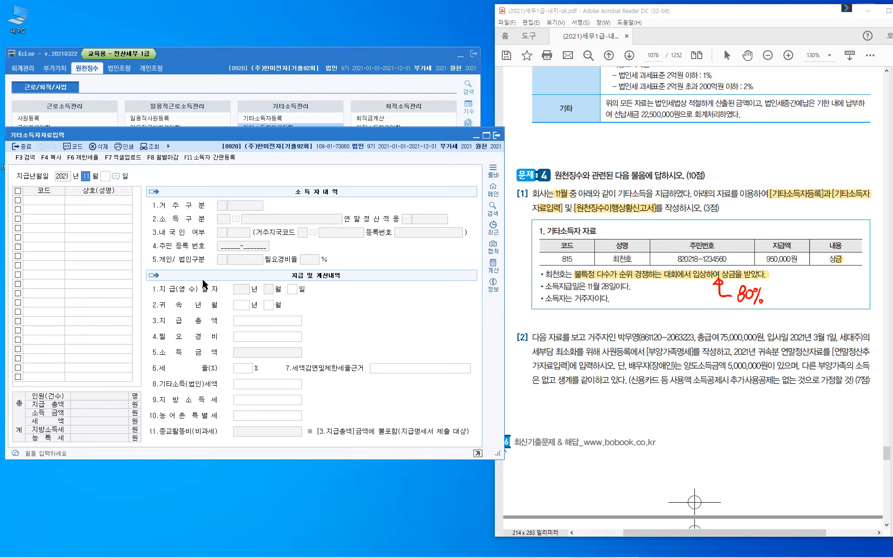
# - Load the 원천징수이행상황신고서 for 2021-11 to 2021-11 as a regular filing
pyautogui.press('Escape')
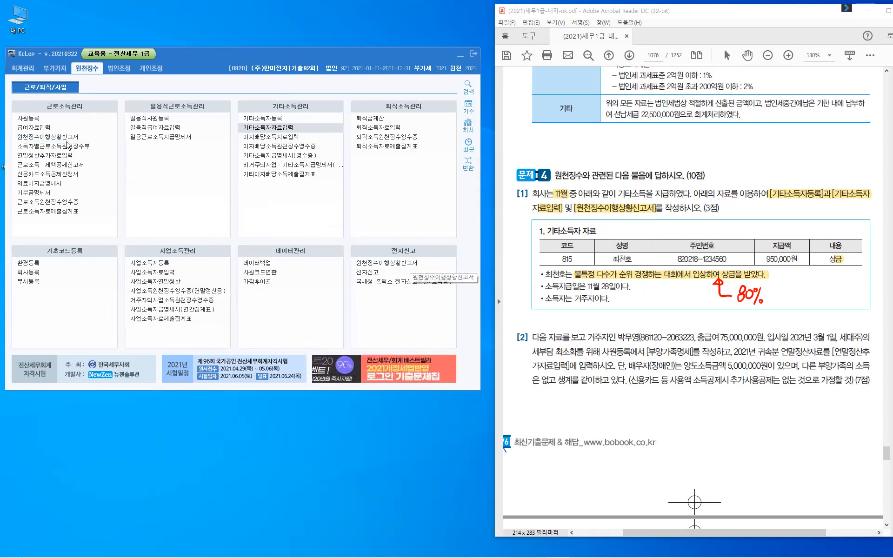
pyautogui.click(70, 138)
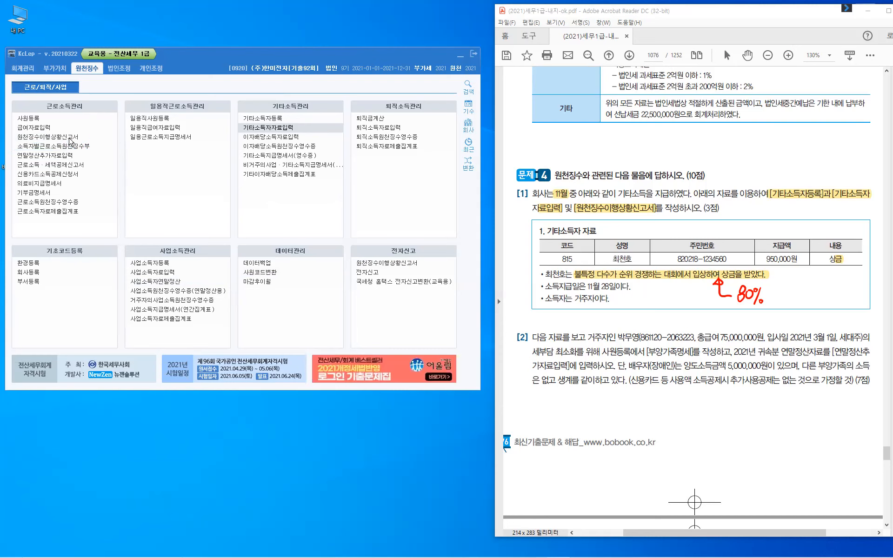
pyautogui.click(70, 138)
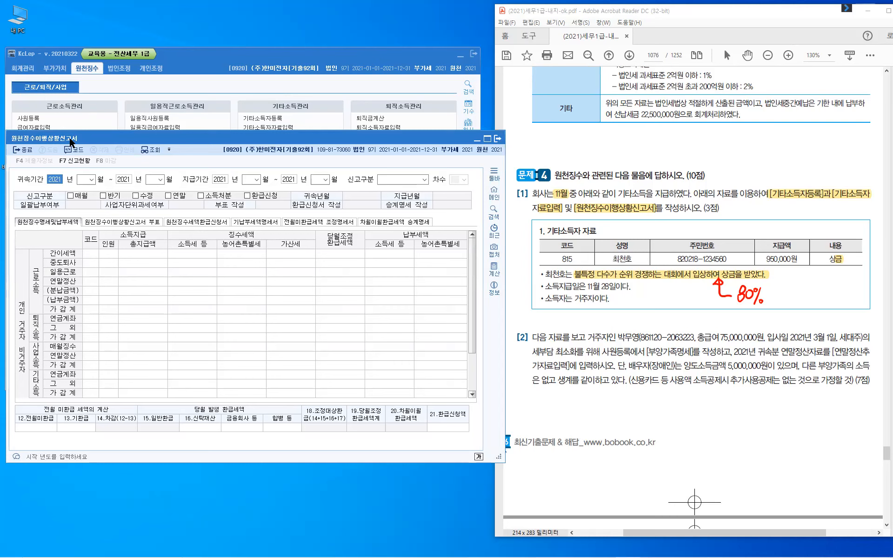
pyautogui.press('Return')
pyautogui.write('11')
pyautogui.press('Return')
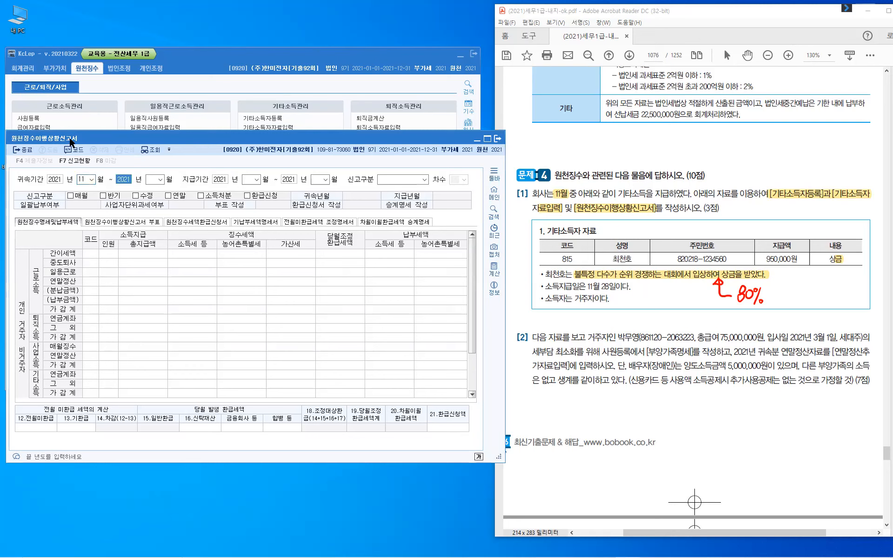
pyautogui.press('Return')
pyautogui.write('11')
pyautogui.press('Return')
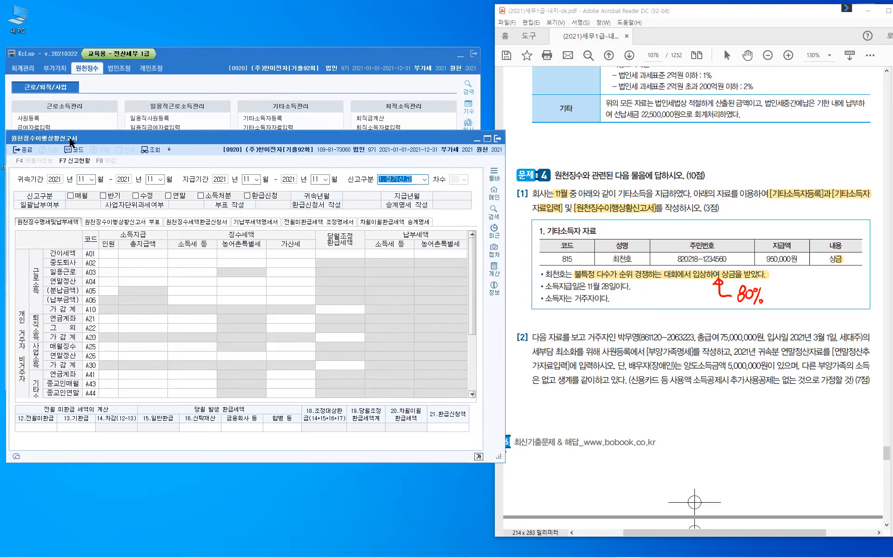
pyautogui.press('Return')
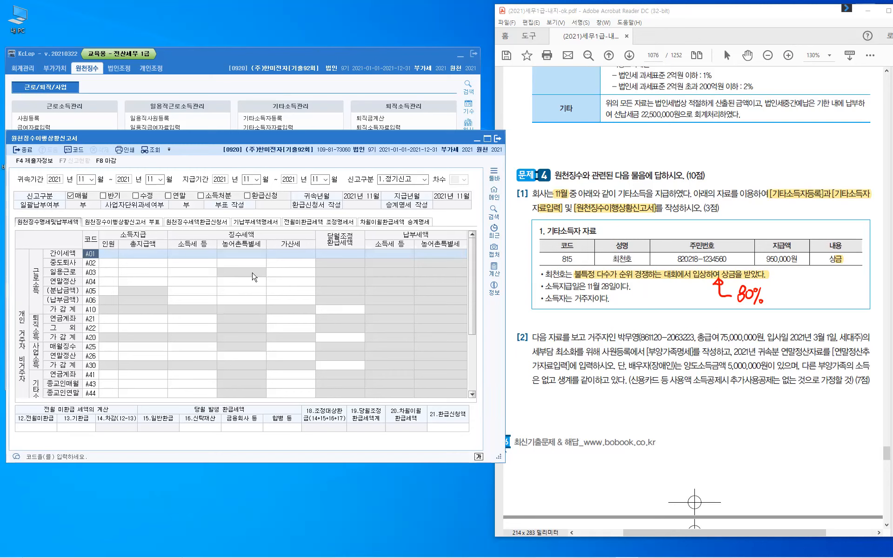
# - Review the 950,000 other income and 38,000 tax, then save and close the report
pyautogui.scroll(-2, 131, 328)
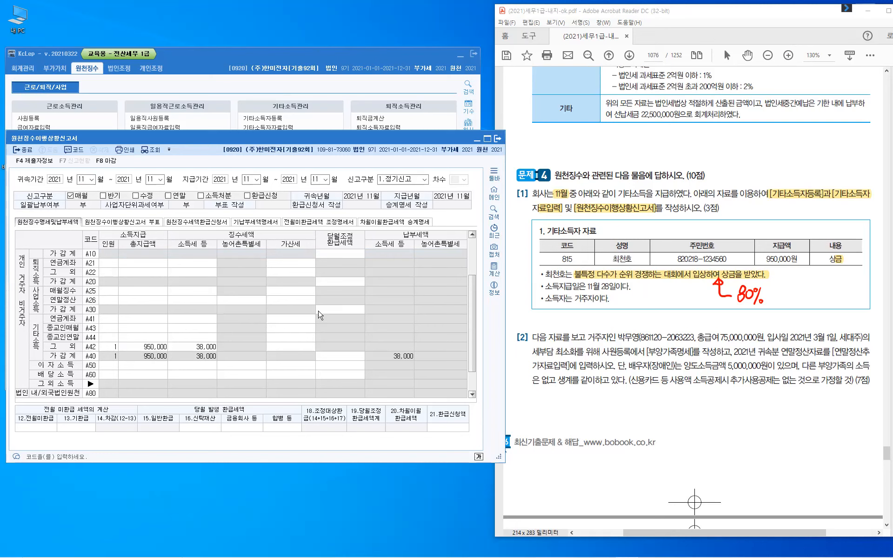
pyautogui.press('Escape')
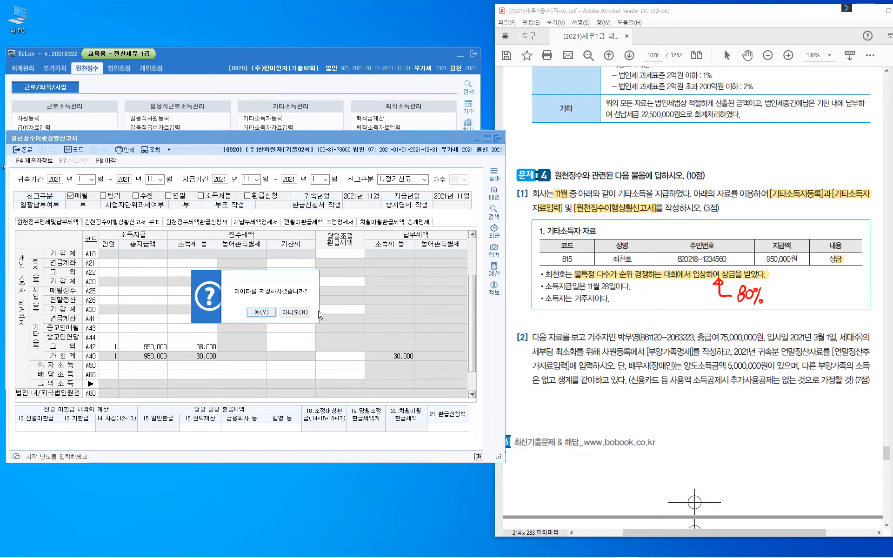
pyautogui.click(262, 312)
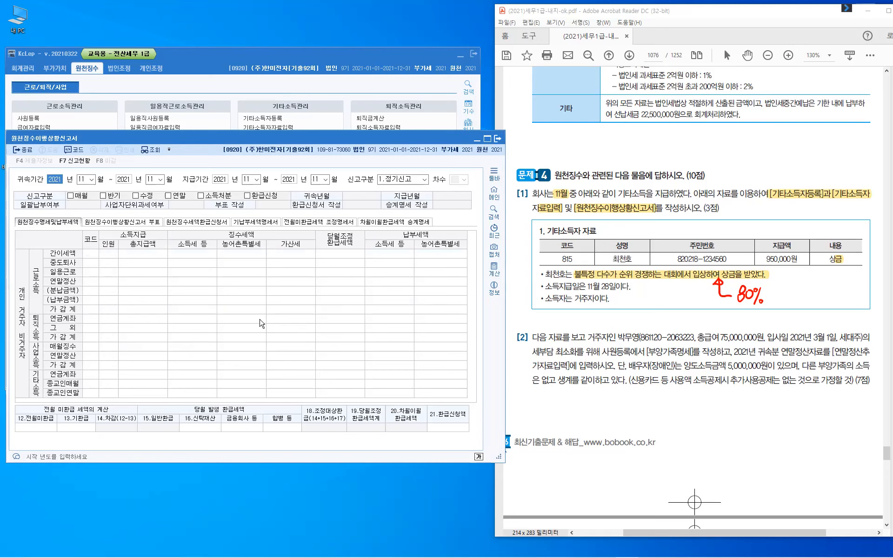
pyautogui.press('Escape')
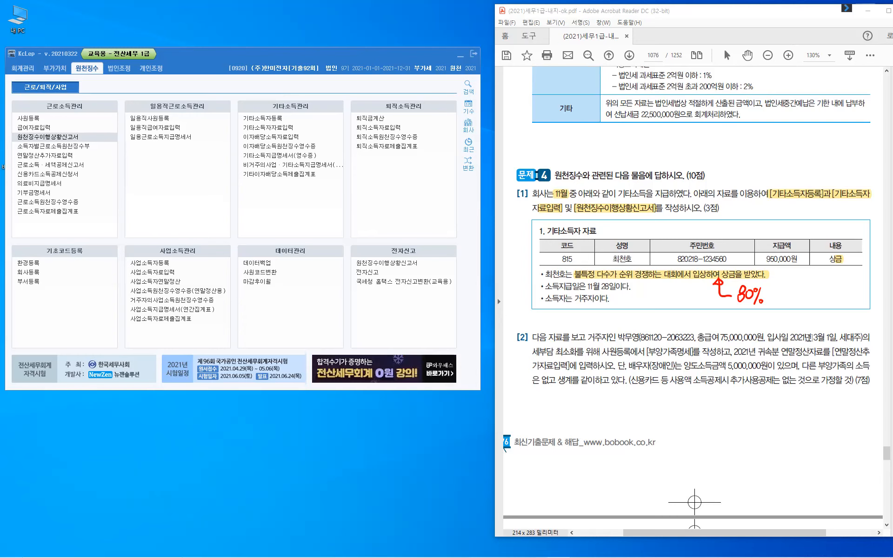
# - Erase the 80% note, then highlight 거주자, 2021년 3월 1일, 세대주 and [부양가족명세] in question [2]
pyautogui.press('Escape')
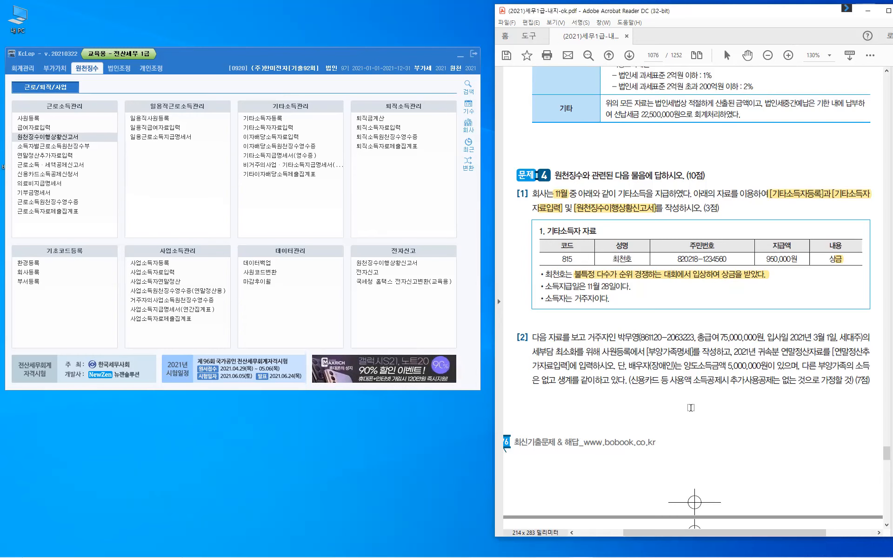
pyautogui.scroll(-3, 688, 408)
pyautogui.scroll(-1, 582, 215)
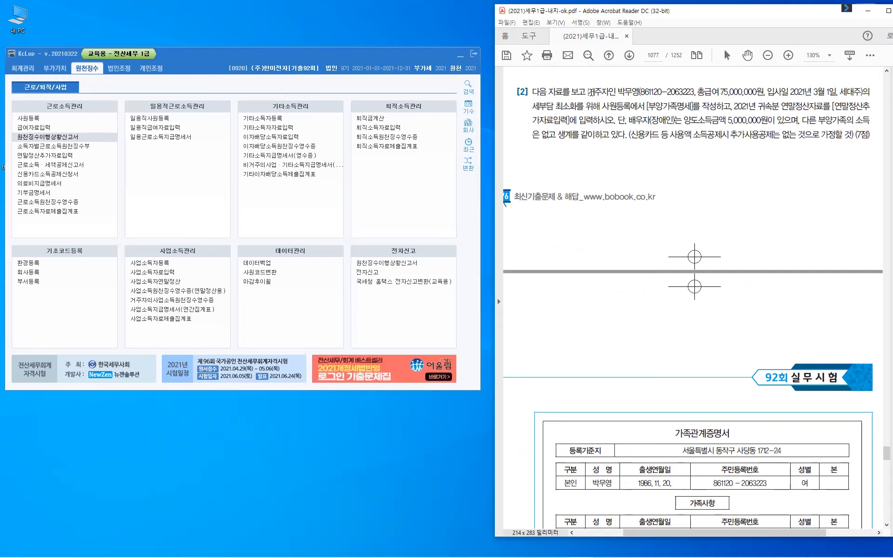
pyautogui.moveTo(595, 92); pyautogui.dragTo(671, 92)
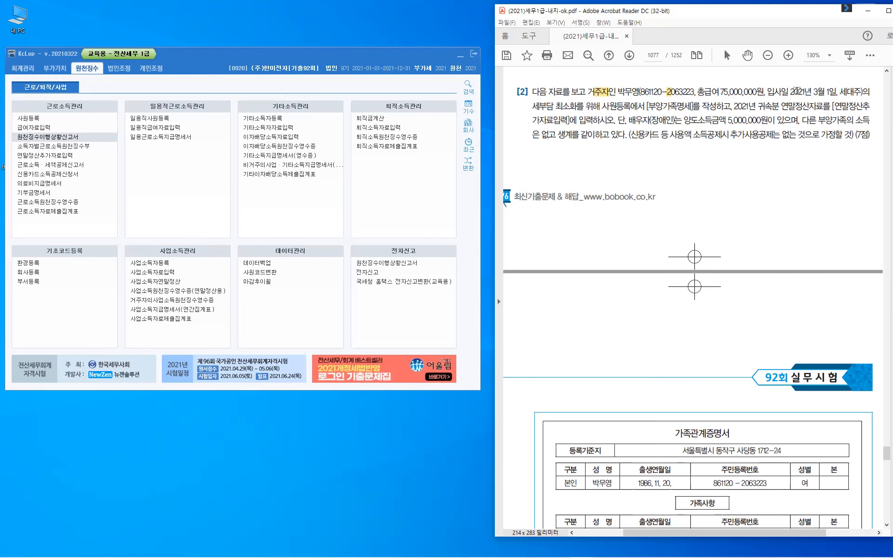
pyautogui.moveTo(766, 88); pyautogui.dragTo(835, 90)
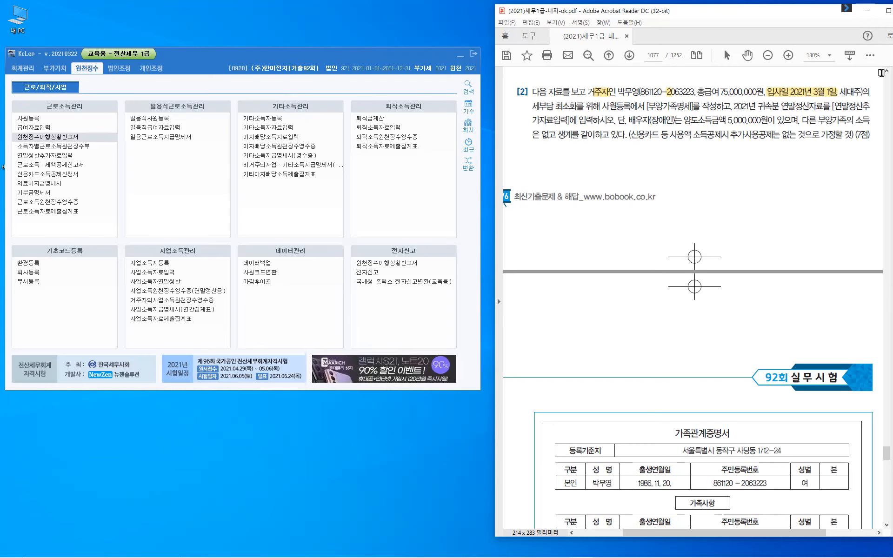
pyautogui.moveTo(860, 88); pyautogui.dragTo(837, 91)
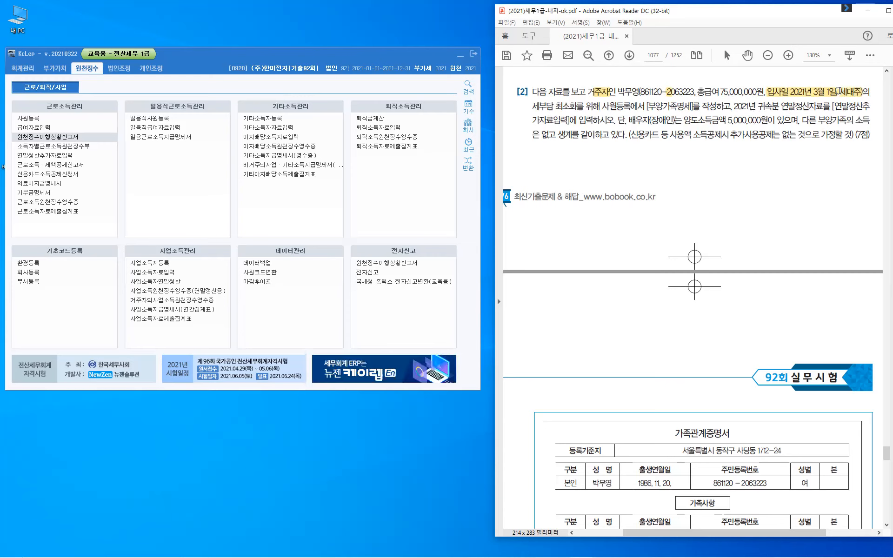
pyautogui.moveTo(672, 107); pyautogui.dragTo(692, 109)
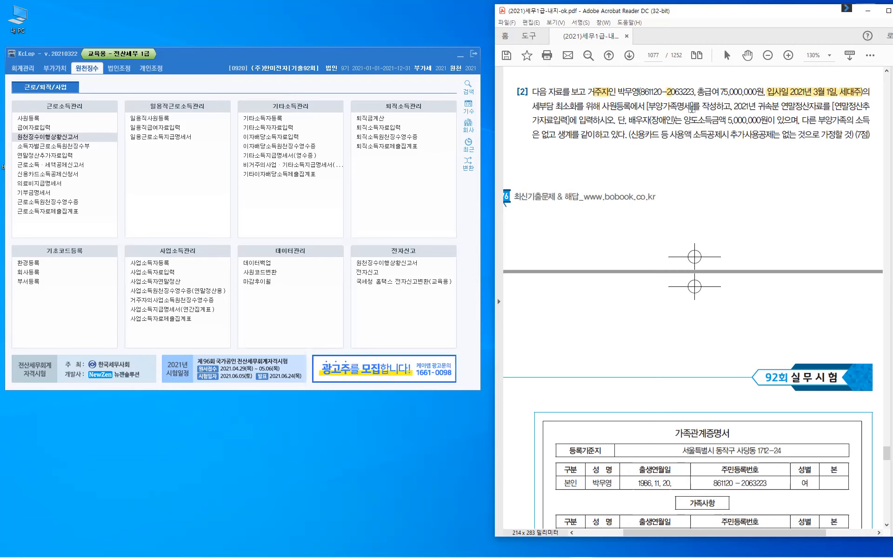
# - Finish the [부양가족명세] highlight and highlight [연말정산추가자료입력] across both lines
pyautogui.click(742, 168)
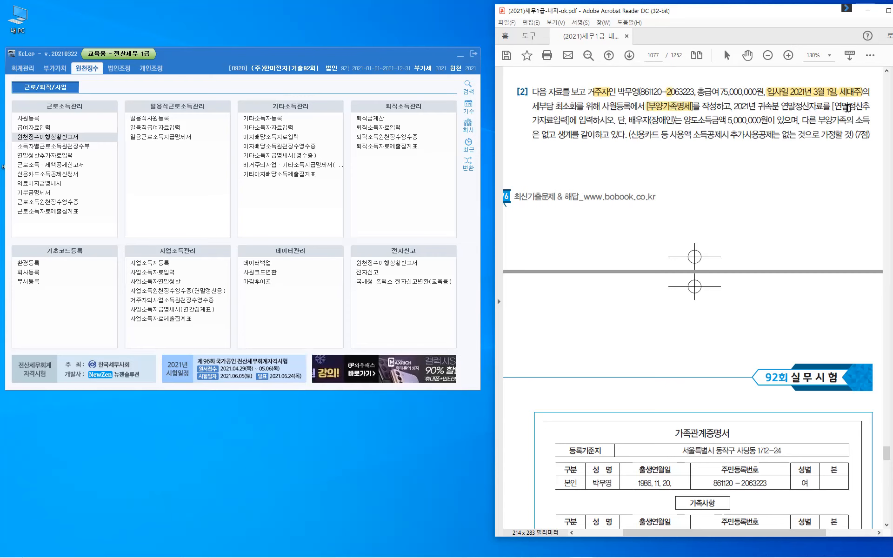
pyautogui.moveTo(835, 106); pyautogui.dragTo(856, 106)
pyautogui.moveTo(528, 115); pyautogui.dragTo(554, 120)
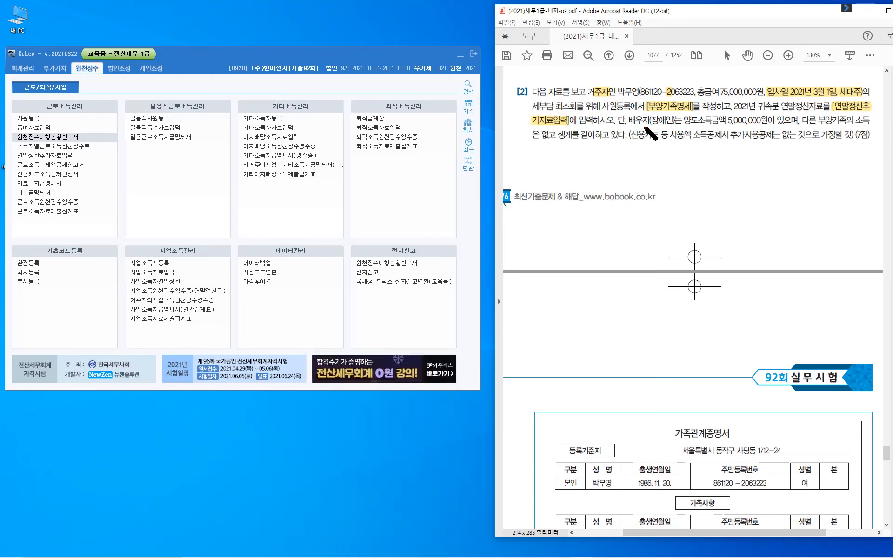
pyautogui.moveTo(649, 124)
pyautogui.mouseDown()
pyautogui.moveTo(648, 148)
pyautogui.moveTo(689, 149)
pyautogui.moveTo(725, 126)
pyautogui.mouseUp()
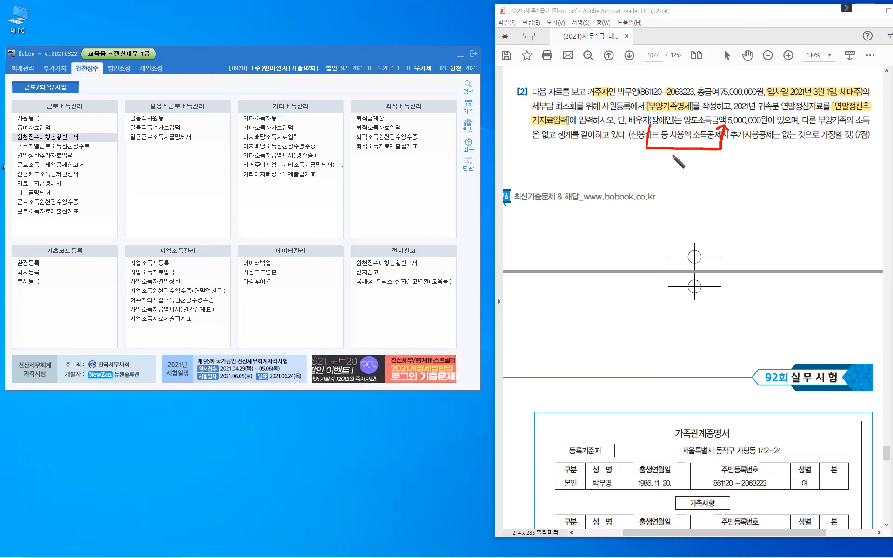
pyautogui.moveTo(674, 154); pyautogui.dragTo(680, 161)
pyautogui.moveTo(681, 154); pyautogui.dragTo(685, 164)
pyautogui.moveTo(679, 165); pyautogui.dragTo(680, 177)
pyautogui.moveTo(664, 154); pyautogui.dragTo(666, 158)
pyautogui.moveTo(669, 154); pyautogui.dragTo(716, 175)
pyautogui.moveTo(722, 166); pyautogui.dragTo(729, 168)
pyautogui.moveTo(735, 164); pyautogui.dragTo(736, 164)
pyautogui.moveTo(740, 163); pyautogui.dragTo(740, 177)
pyautogui.moveTo(747, 163); pyautogui.dragTo(748, 167)
pyautogui.moveTo(744, 172); pyautogui.dragTo(752, 171)
pyautogui.moveTo(754, 162); pyautogui.dragTo(754, 174)
pyautogui.moveTo(747, 175)
pyautogui.mouseDown()
pyautogui.moveTo(755, 178)
pyautogui.moveTo(763, 164)
pyautogui.moveTo(765, 172)
pyautogui.mouseUp()
pyautogui.moveTo(758, 177); pyautogui.dragTo(767, 177)
pyautogui.moveTo(770, 165); pyautogui.dragTo(768, 178)
pyautogui.moveTo(776, 164); pyautogui.dragTo(777, 180)
pyautogui.moveTo(784, 179); pyautogui.dragTo(784, 180)
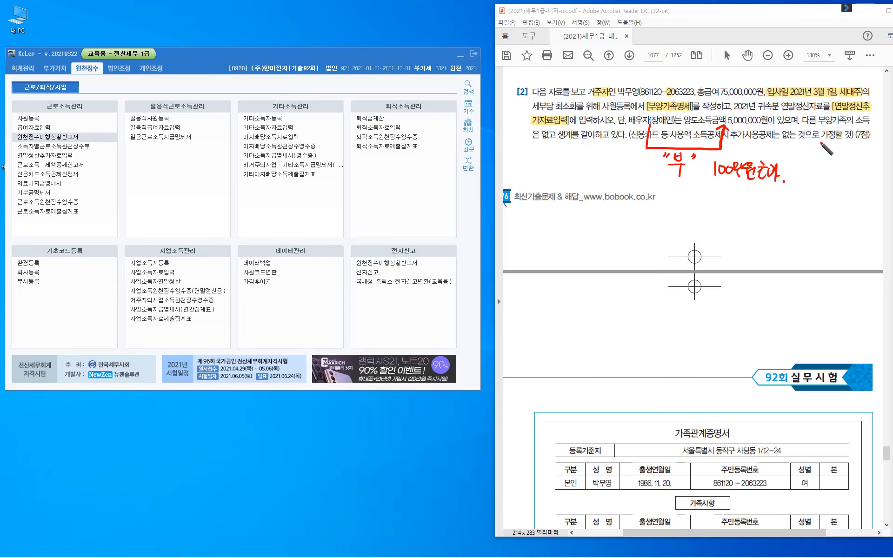
pyautogui.press('Escape')
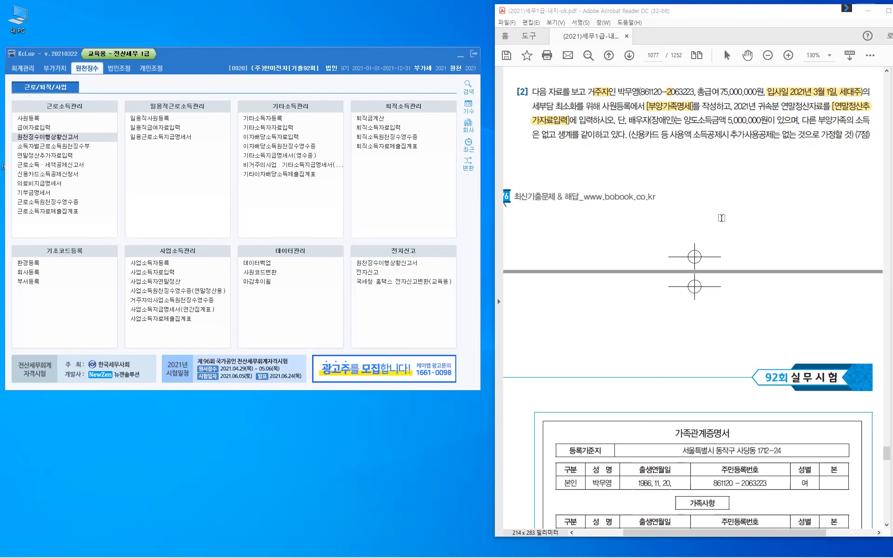
# - Bring the 가족관계증명서 and 국세청 자료 tables into view, then open 사원등록 in KcLep
pyautogui.scroll(-3, 721, 218)
pyautogui.scroll(-5, 722, 217)
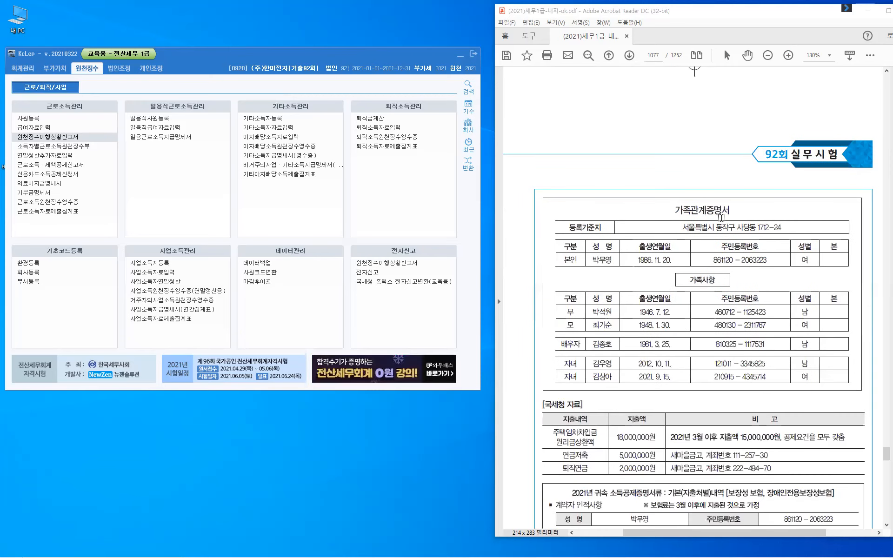
pyautogui.scroll(-2, 721, 218)
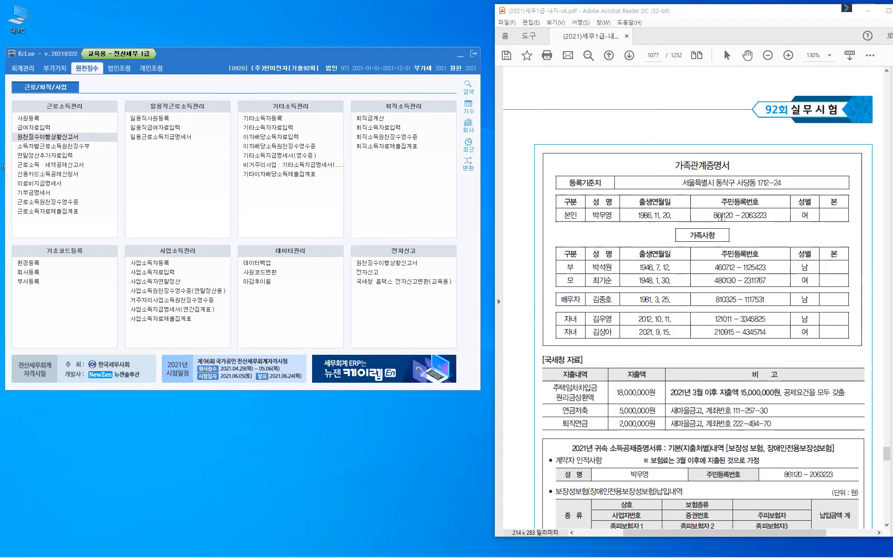
pyautogui.scroll(-2, 720, 218)
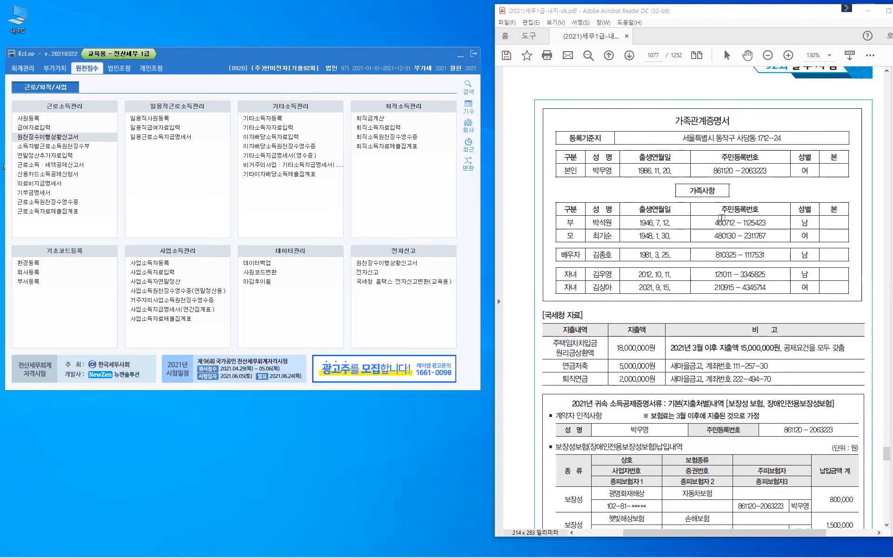
pyautogui.click(35, 121)
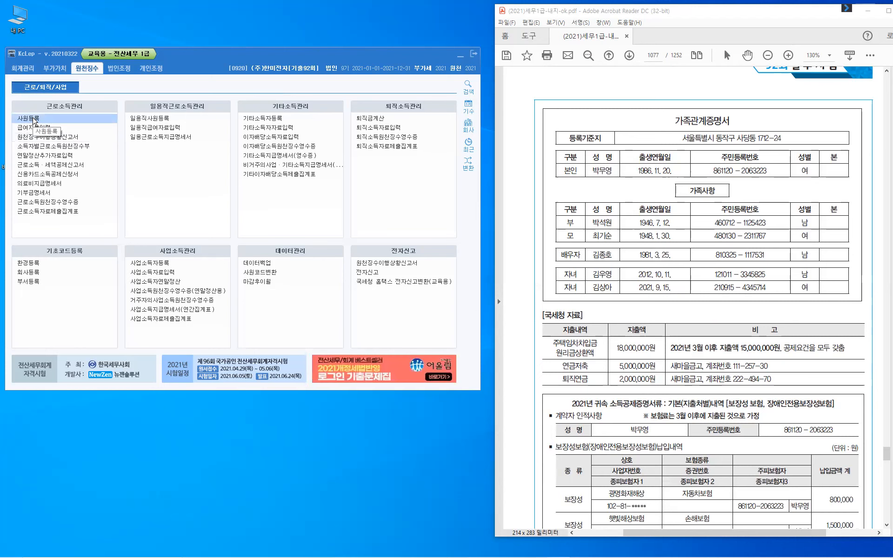
pyautogui.moveTo(431, 179); pyautogui.dragTo(309, 118)
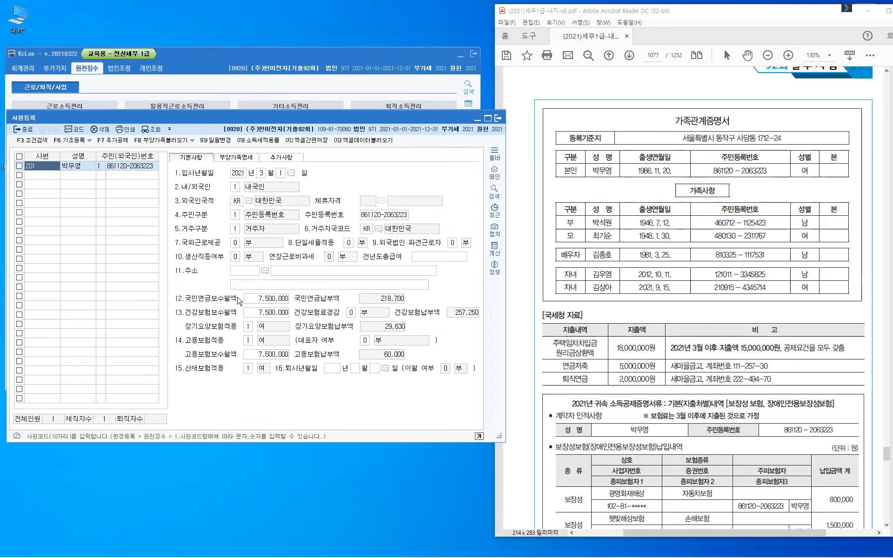
pyautogui.click(237, 157)
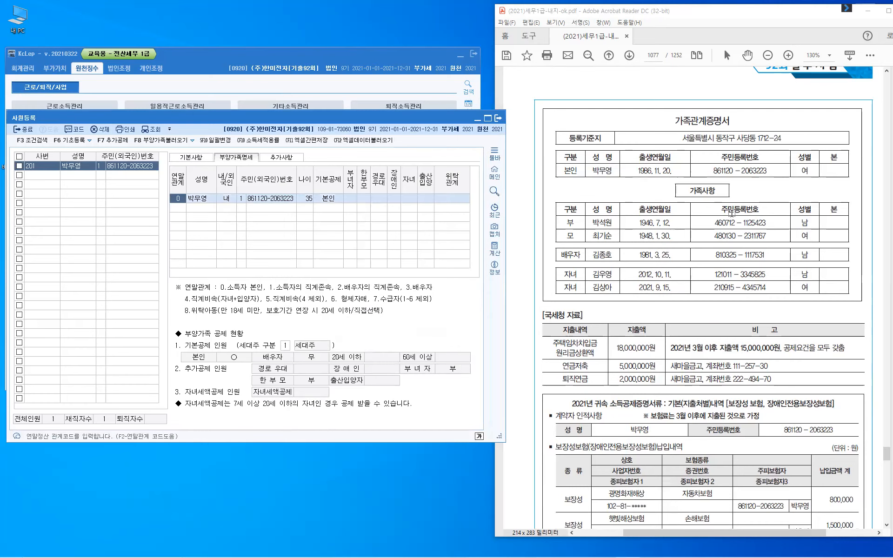
pyautogui.scroll(4, 733, 213)
pyautogui.scroll(6, 617, 213)
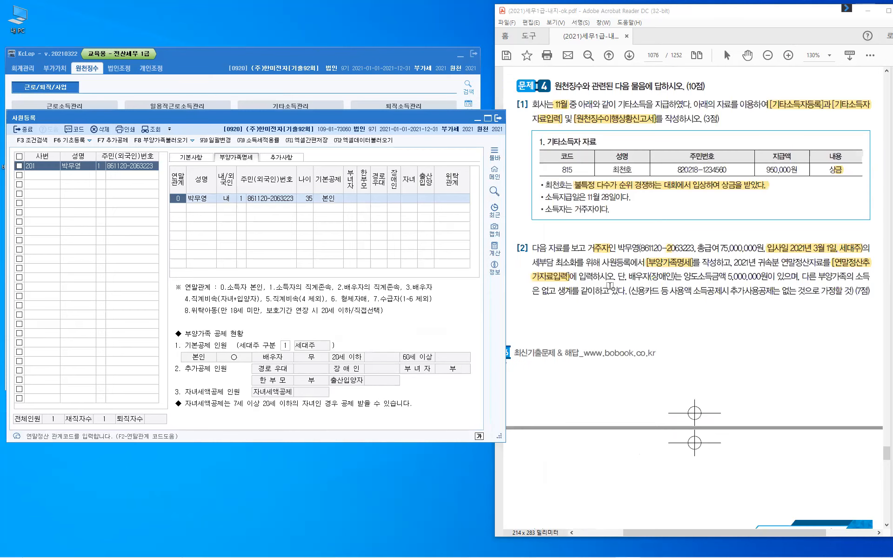
pyautogui.scroll(2, 646, 343)
pyautogui.scroll(-2, 746, 275)
pyautogui.click(289, 348)
pyautogui.click(668, 329)
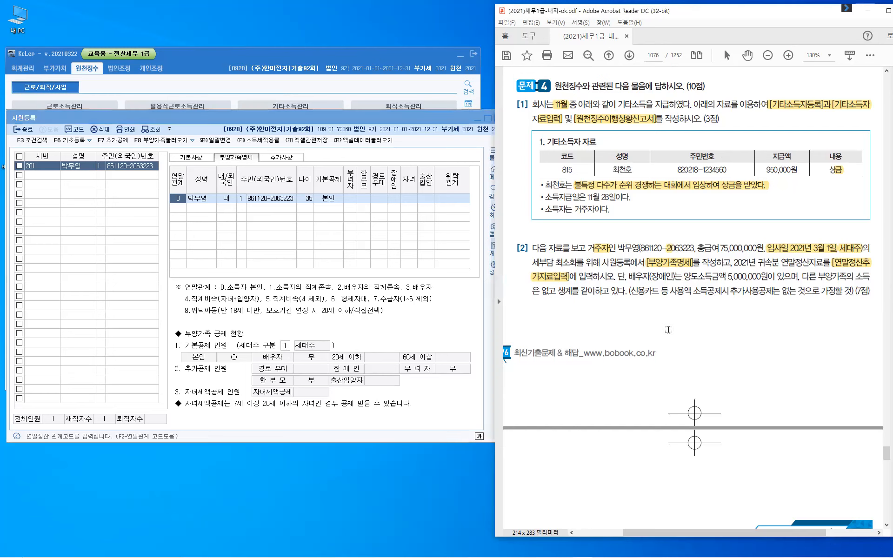
pyautogui.scroll(-3, 668, 329)
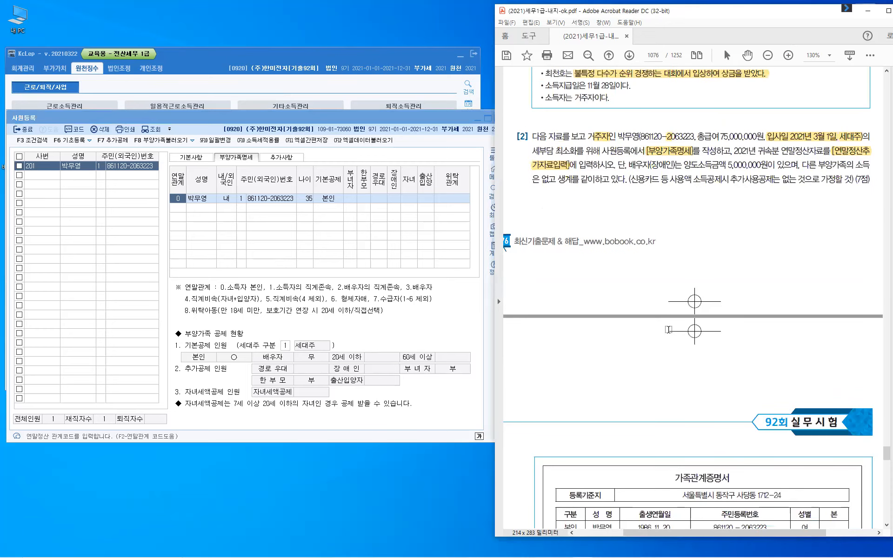
pyautogui.scroll(-10, 668, 329)
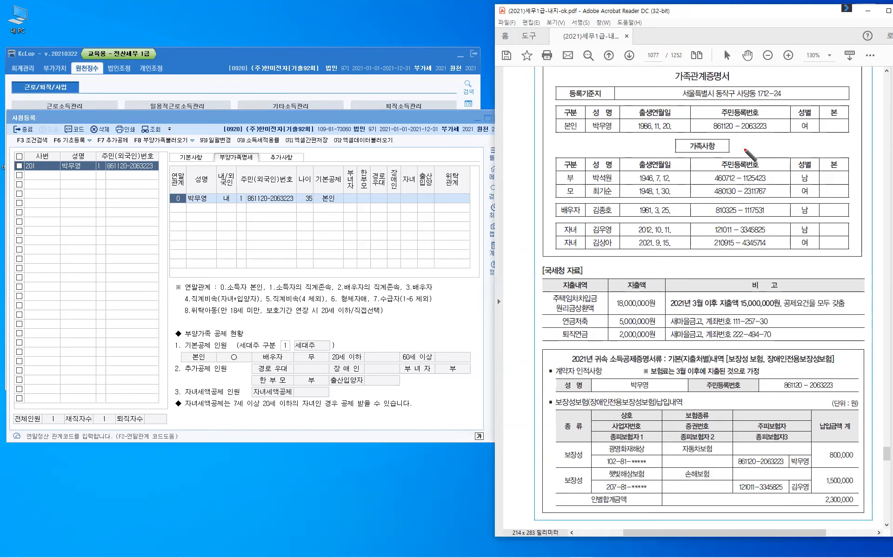
# - Underline the taxpayer's resident number and write the 75,000,000 salary beside the address
pyautogui.moveTo(741, 132); pyautogui.dragTo(754, 133)
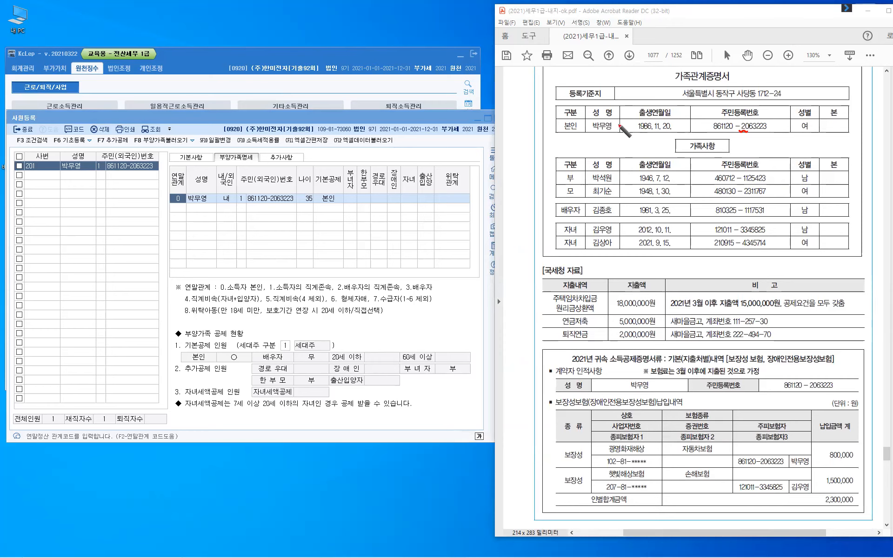
pyautogui.moveTo(624, 84)
pyautogui.mouseDown()
pyautogui.moveTo(629, 96)
pyautogui.moveTo(676, 88)
pyautogui.mouseUp()
pyautogui.click(645, 94)
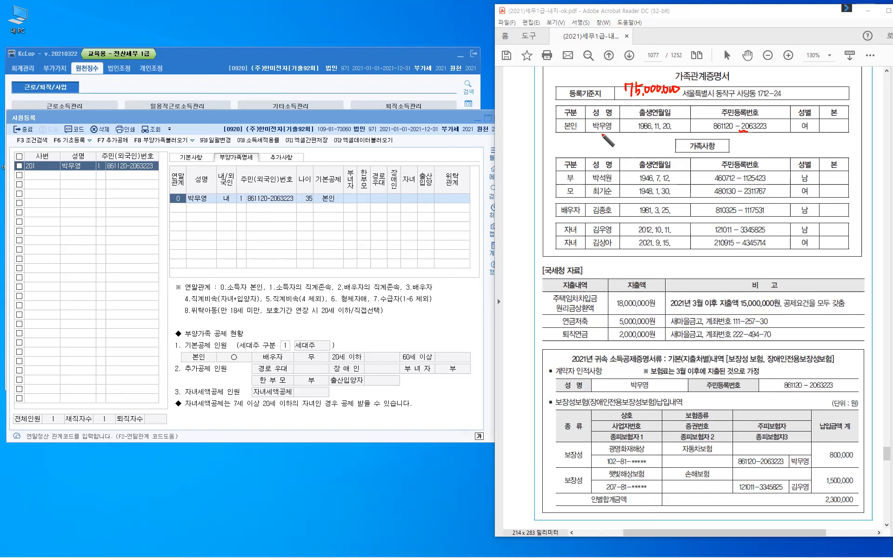
# - Write '부녀자: 여자' under the taxpayer with an arrow toward 가족사항
pyautogui.moveTo(595, 134); pyautogui.dragTo(601, 140)
pyautogui.moveTo(594, 142); pyautogui.dragTo(612, 146)
pyautogui.moveTo(614, 134); pyautogui.dragTo(621, 145)
pyautogui.click(628, 139)
pyautogui.click(628, 145)
pyautogui.moveTo(623, 136)
pyautogui.mouseDown()
pyautogui.moveTo(623, 148)
pyautogui.moveTo(638, 138)
pyautogui.mouseUp()
pyautogui.moveTo(641, 136); pyautogui.dragTo(640, 145)
pyautogui.moveTo(641, 137); pyautogui.dragTo(654, 147)
pyautogui.moveTo(654, 141); pyautogui.dragTo(684, 140)
pyautogui.moveTo(677, 134); pyautogui.dragTo(678, 145)
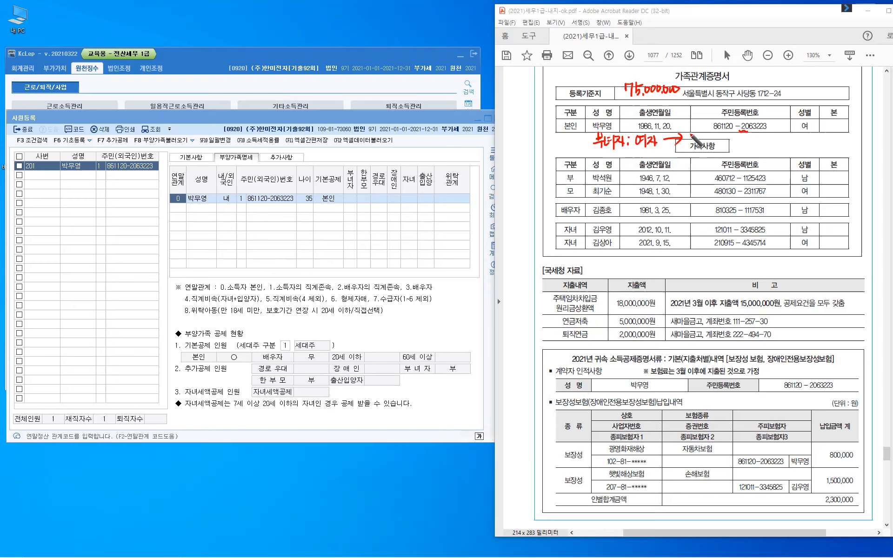
# - Write the 3,000 and 41,000,000 income figures after the arrow
pyautogui.moveTo(688, 133); pyautogui.dragTo(716, 134)
pyautogui.click(706, 139)
pyautogui.moveTo(723, 133); pyautogui.dragTo(722, 134)
pyautogui.click(688, 146)
pyautogui.moveTo(693, 145); pyautogui.dragTo(717, 156)
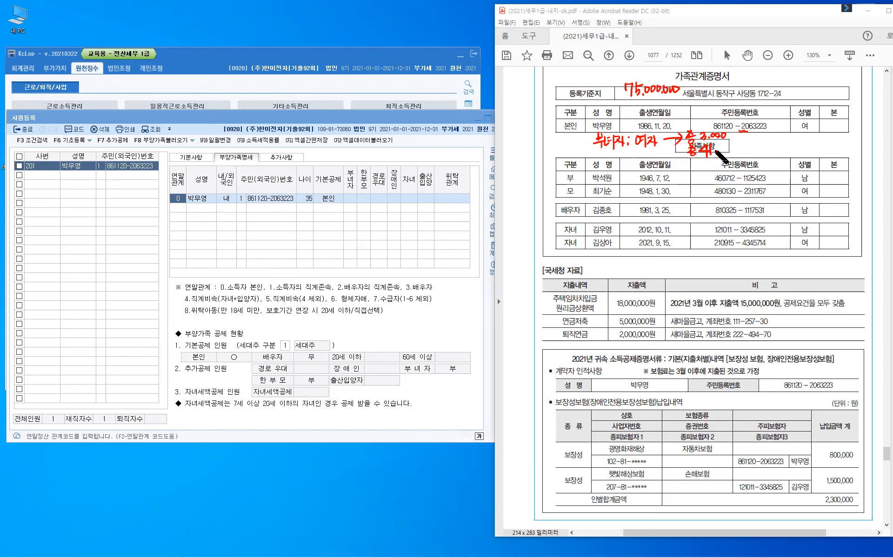
pyautogui.moveTo(718, 148); pyautogui.dragTo(763, 151)
pyautogui.moveTo(761, 136); pyautogui.dragTo(771, 138)
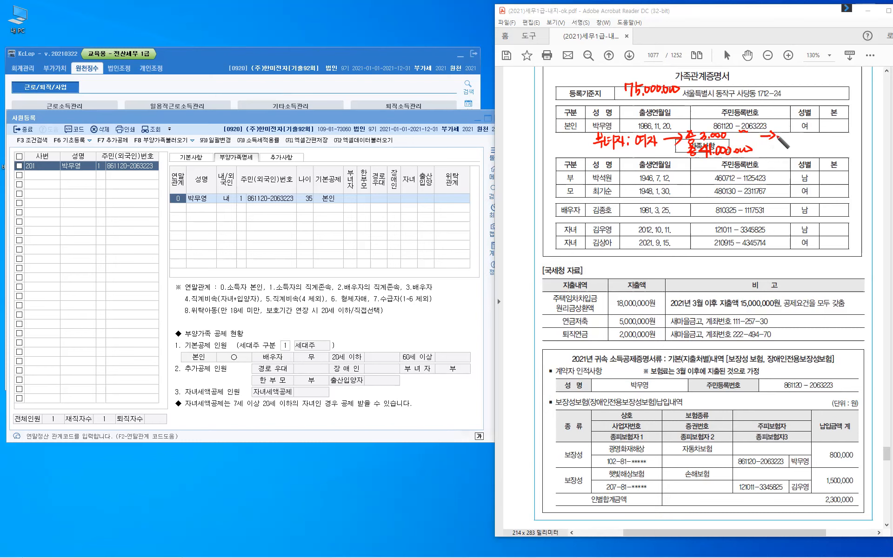
# - Note '미혼: 세대주' as the unmarried condition for the women's deduction
pyautogui.moveTo(785, 130); pyautogui.dragTo(791, 141)
pyautogui.moveTo(797, 127); pyautogui.dragTo(800, 129)
pyautogui.moveTo(794, 131); pyautogui.dragTo(803, 130)
pyautogui.moveTo(798, 131); pyautogui.dragTo(799, 132)
pyautogui.moveTo(795, 136); pyautogui.dragTo(804, 135)
pyautogui.moveTo(796, 138); pyautogui.dragTo(803, 140)
pyautogui.click(808, 133)
pyautogui.click(808, 137)
pyautogui.moveTo(816, 129)
pyautogui.mouseDown()
pyautogui.moveTo(812, 137)
pyautogui.moveTo(824, 134)
pyautogui.mouseUp()
pyautogui.moveTo(824, 130); pyautogui.dragTo(824, 138)
pyautogui.moveTo(827, 129)
pyautogui.mouseDown()
pyautogui.moveTo(827, 139)
pyautogui.moveTo(838, 138)
pyautogui.mouseUp()
pyautogui.moveTo(838, 133); pyautogui.dragTo(841, 132)
pyautogui.moveTo(841, 129); pyautogui.dragTo(844, 135)
pyautogui.moveTo(838, 137); pyautogui.dragTo(846, 136)
pyautogui.moveTo(842, 138); pyautogui.dragTo(857, 131)
pyautogui.click(848, 140)
pyautogui.moveTo(856, 127); pyautogui.dragTo(860, 135)
pyautogui.moveTo(855, 135)
pyautogui.mouseDown()
pyautogui.moveTo(868, 132)
pyautogui.moveTo(864, 140)
pyautogui.mouseUp()
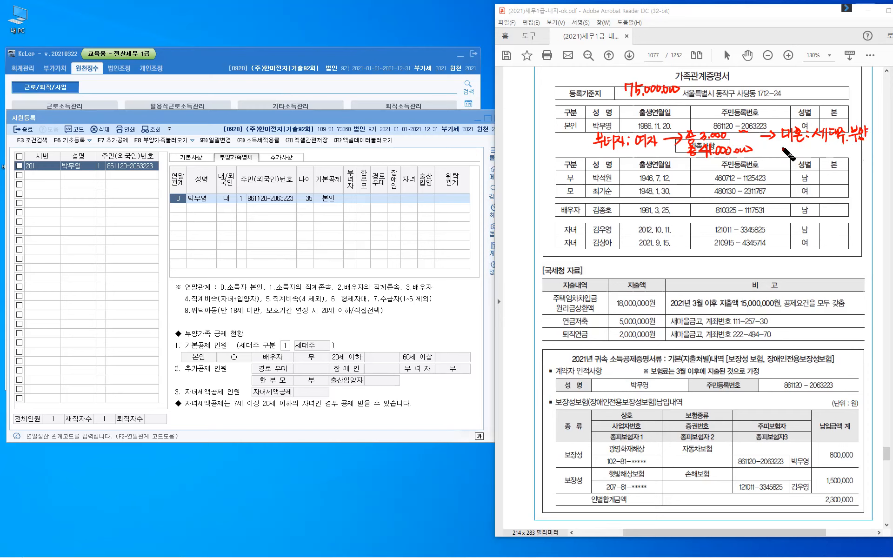
# - Add a 기혼 note circled as qualifying and underline the spouse row
pyautogui.moveTo(782, 150); pyautogui.dragTo(803, 158)
pyautogui.moveTo(562, 217); pyautogui.dragTo(581, 216)
pyautogui.click(808, 149)
pyautogui.click(809, 156)
# - Finish the 기혼 circle, cross out the 부녀자 column, then clear all red marks
pyautogui.moveTo(826, 147); pyautogui.dragTo(825, 148)
pyautogui.press('ctrl')
pyautogui.moveTo(348, 155); pyautogui.dragTo(356, 163)
pyautogui.moveTo(355, 155); pyautogui.dragTo(348, 163)
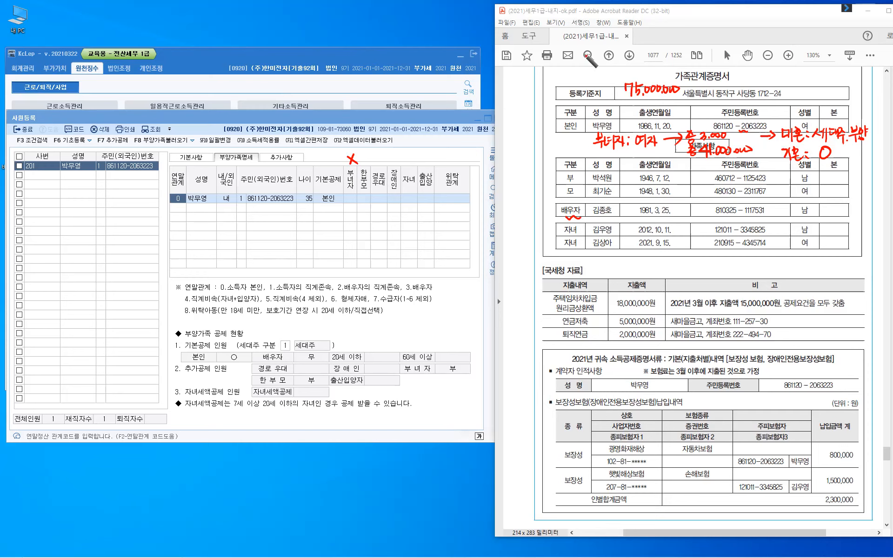
pyautogui.press('e')
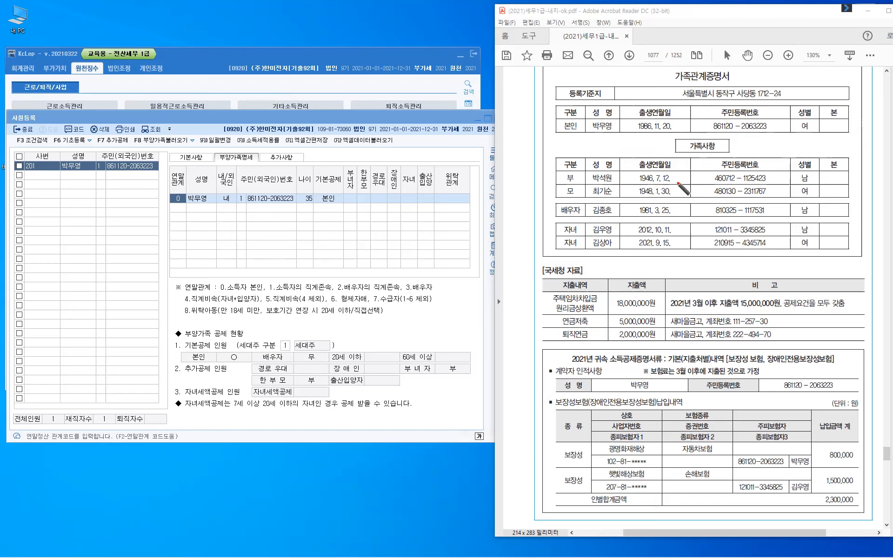
# - Circle the parents' birth dates, write 2021, and mark the first child as 자녀
pyautogui.moveTo(683, 187); pyautogui.dragTo(682, 186)
pyautogui.moveTo(528, 215); pyautogui.dragTo(538, 215)
pyautogui.moveTo(541, 214); pyautogui.dragTo(547, 220)
pyautogui.moveTo(549, 212); pyautogui.dragTo(552, 222)
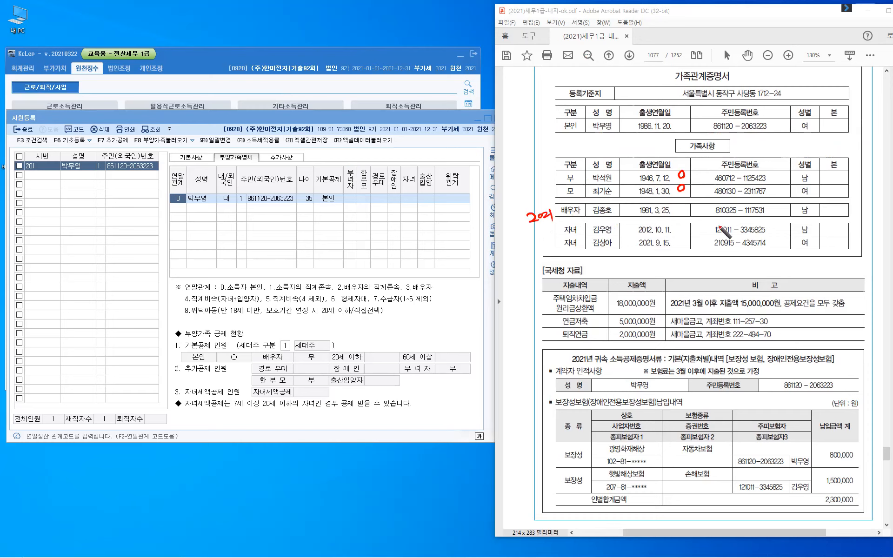
pyautogui.moveTo(682, 230); pyautogui.dragTo(688, 228)
pyautogui.moveTo(827, 227); pyautogui.dragTo(841, 235)
# - Mark the second child's 2021 birth as 출산 (둘) and tick the 출산입양 column
pyautogui.moveTo(637, 250); pyautogui.dragTo(687, 242)
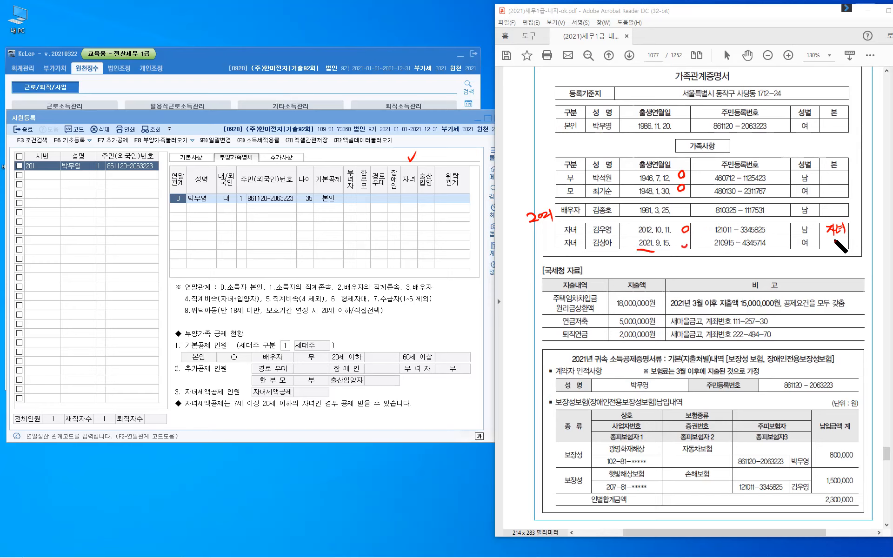
pyautogui.moveTo(827, 237)
pyautogui.mouseDown()
pyautogui.moveTo(834, 248)
pyautogui.moveTo(842, 243)
pyautogui.mouseUp()
pyautogui.moveTo(841, 239); pyautogui.dragTo(838, 246)
pyautogui.moveTo(847, 238); pyautogui.dragTo(847, 248)
pyautogui.moveTo(840, 247); pyautogui.dragTo(848, 251)
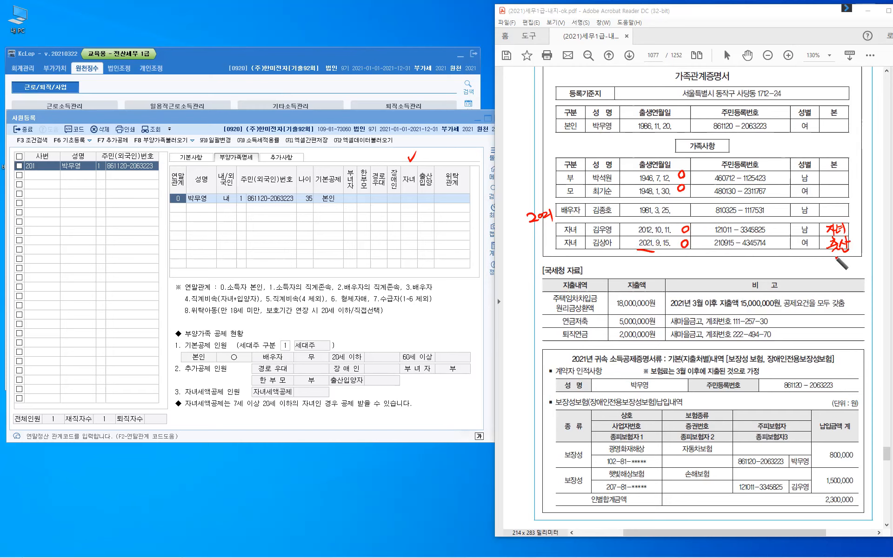
pyautogui.moveTo(833, 254); pyautogui.dragTo(832, 267)
pyautogui.moveTo(839, 256); pyautogui.dragTo(852, 266)
pyautogui.moveTo(425, 155); pyautogui.dragTo(433, 150)
# - Add the father as a relation-1 Korean dependent, aged 75, with the 60세이상 deduction and 경로우대
pyautogui.click(180, 213)
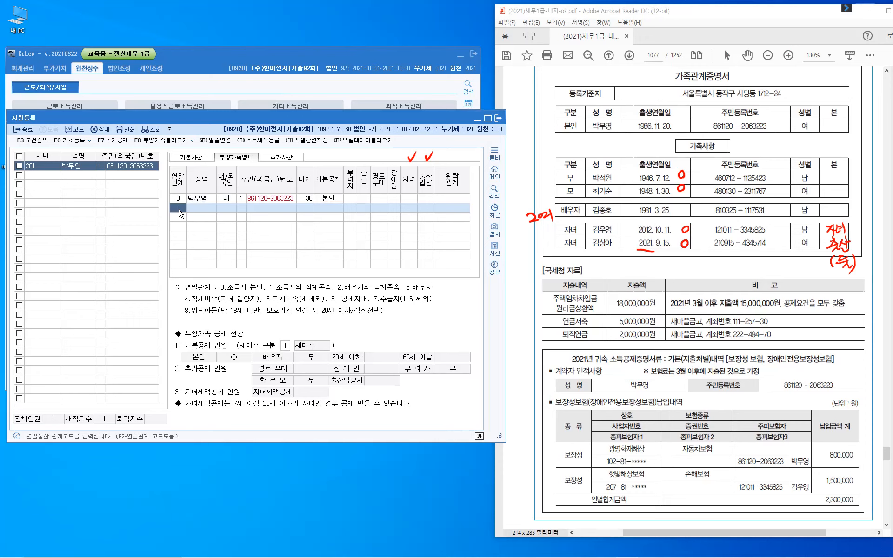
pyautogui.press('Return')
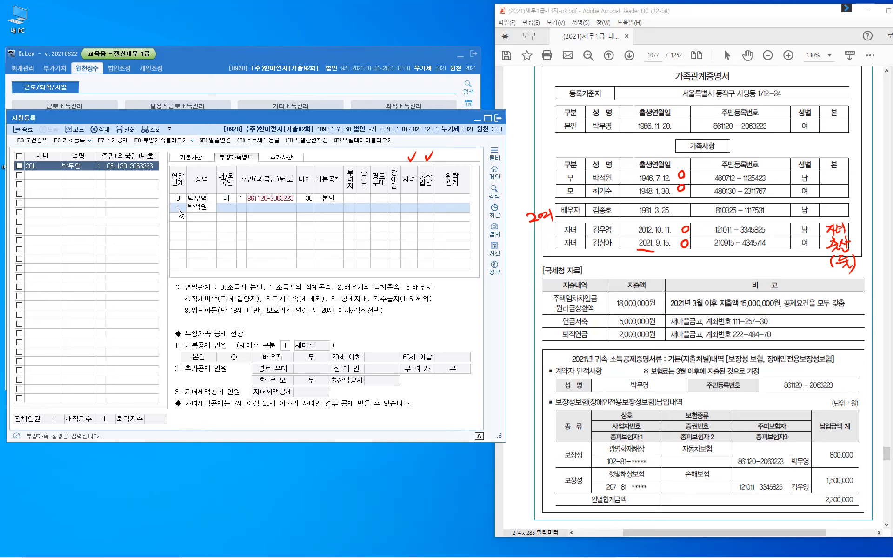
pyautogui.press('Return')
pyautogui.press('Return')
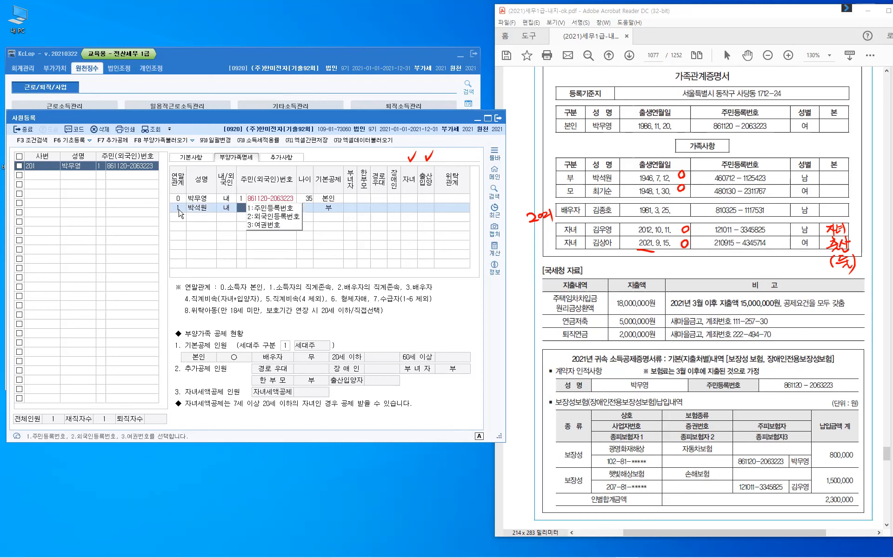
pyautogui.press('Return')
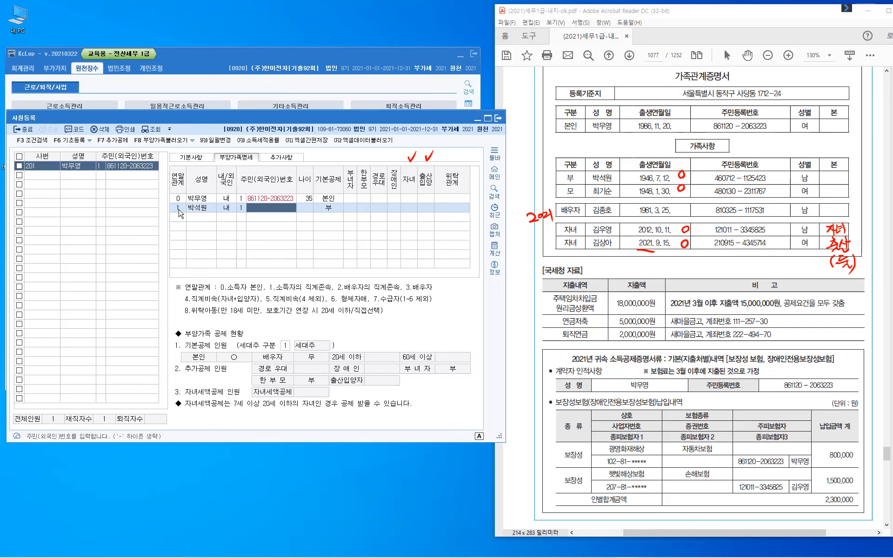
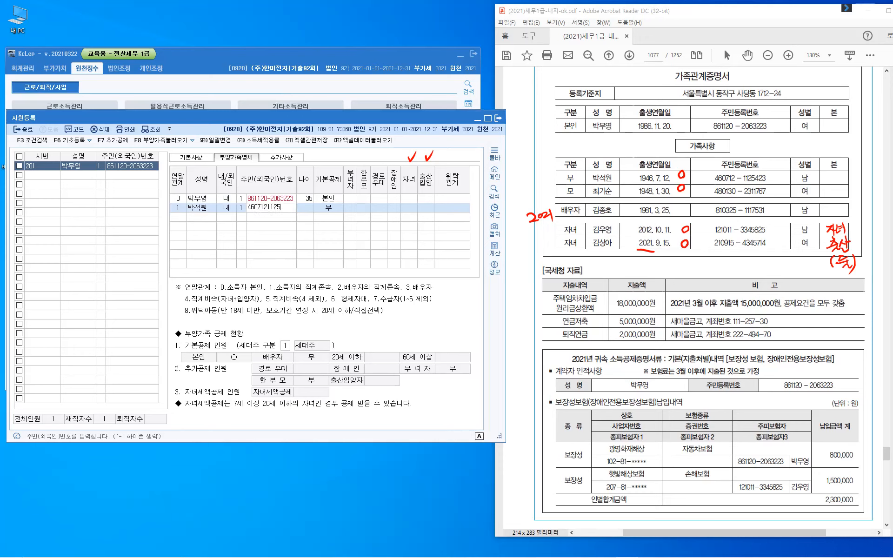
pyautogui.press('Return')
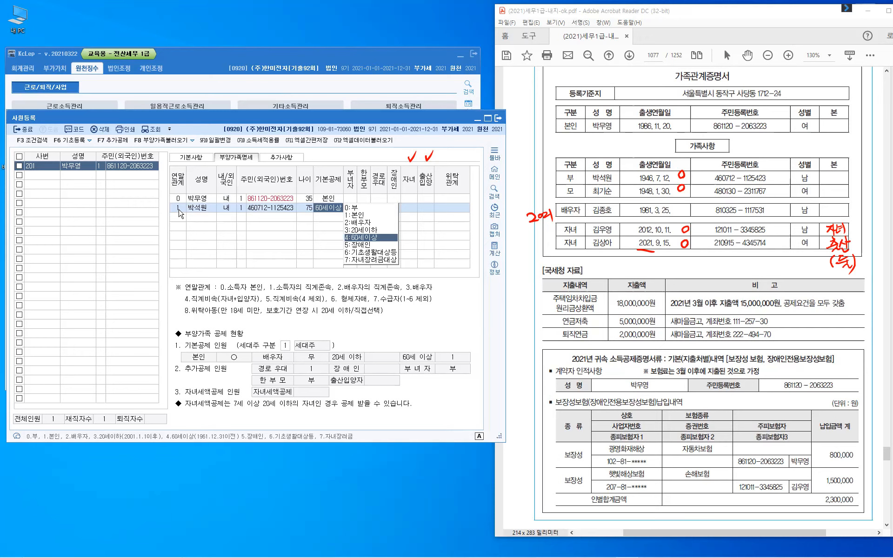
pyautogui.press('Return')
pyautogui.press('Return')
pyautogui.write('1')
pyautogui.press('Return')
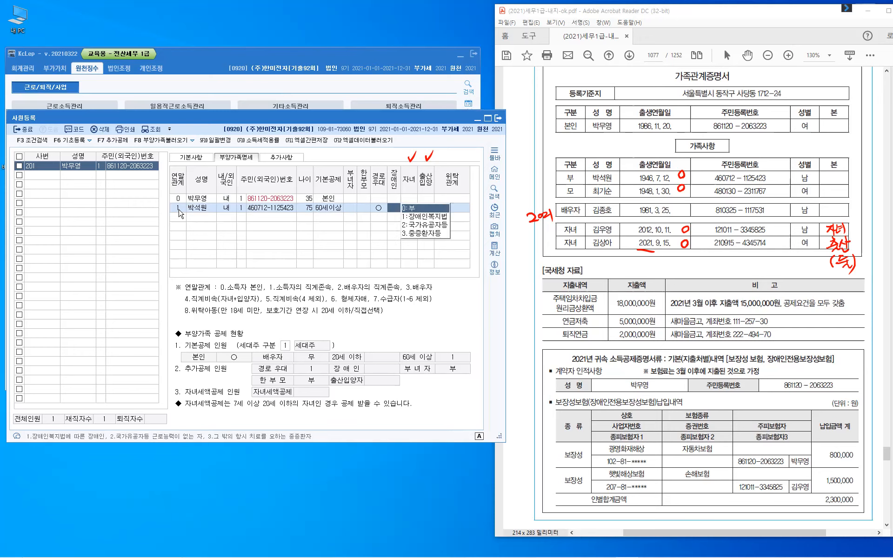
pyautogui.press('Return')
pyautogui.press('Return')
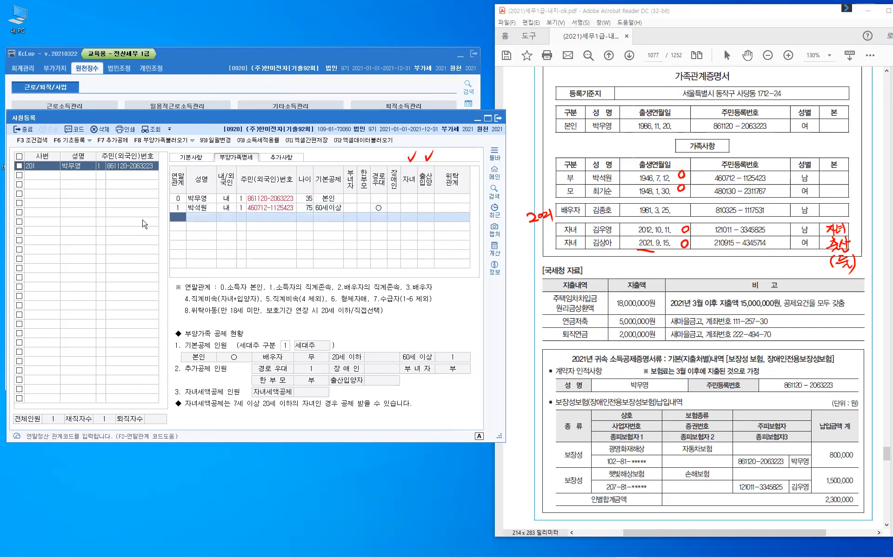
# - Add the mother as a relation-1 Korean dependent, aged 73, with the 60세이상 basic deduction
pyautogui.write('1')
pyautogui.press('Return')
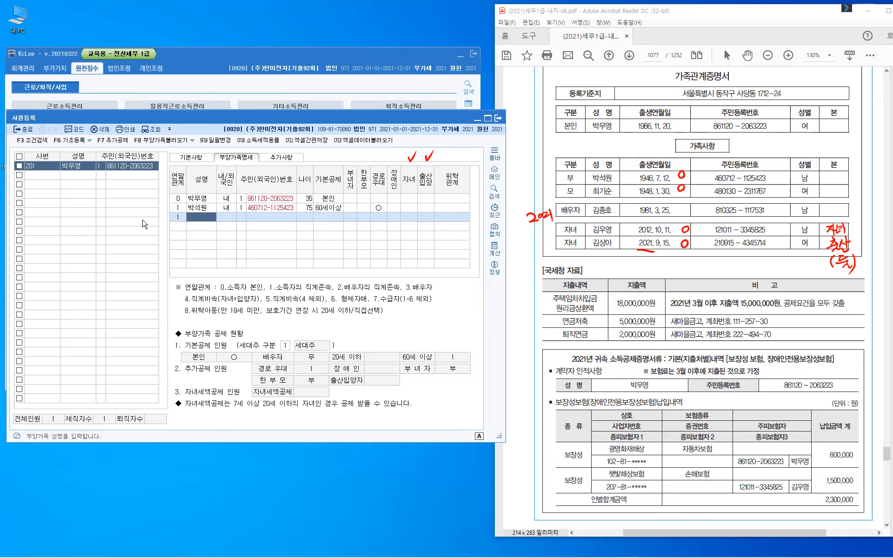
pyautogui.press('Return')
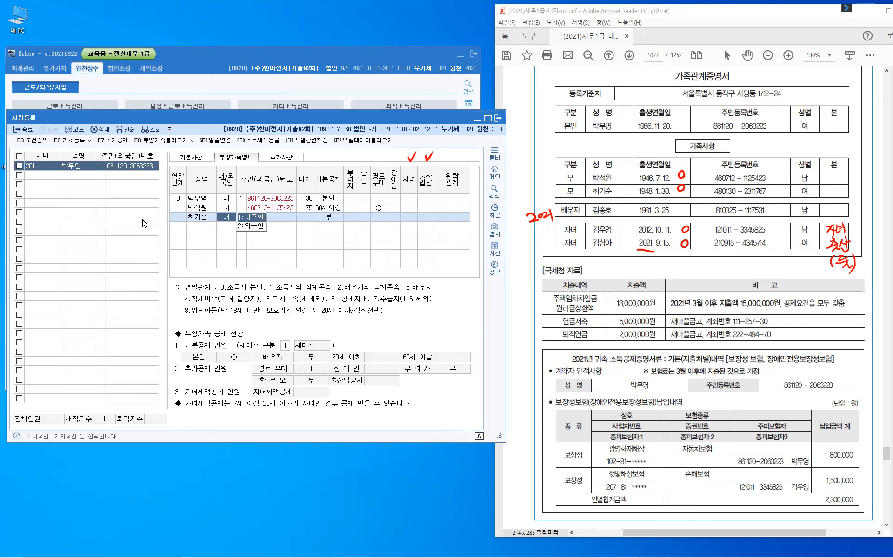
pyautogui.press('Return')
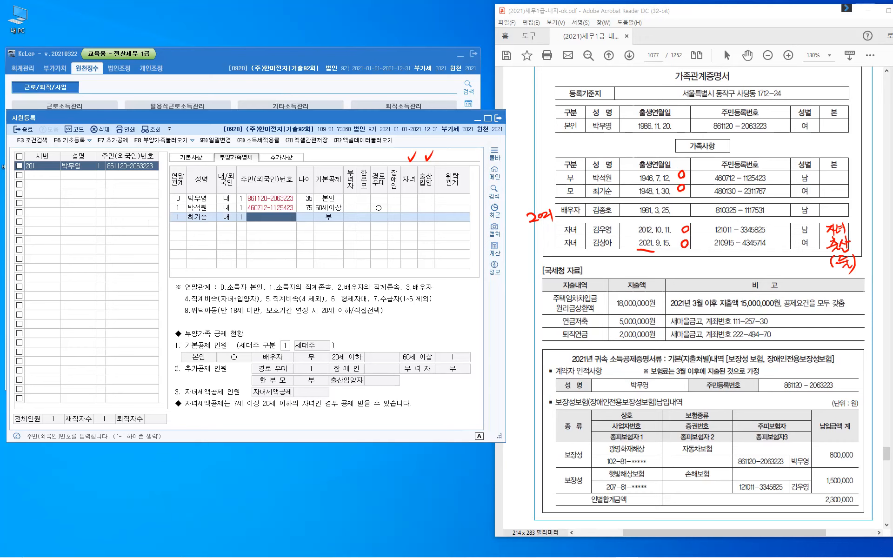
pyautogui.press('Return')
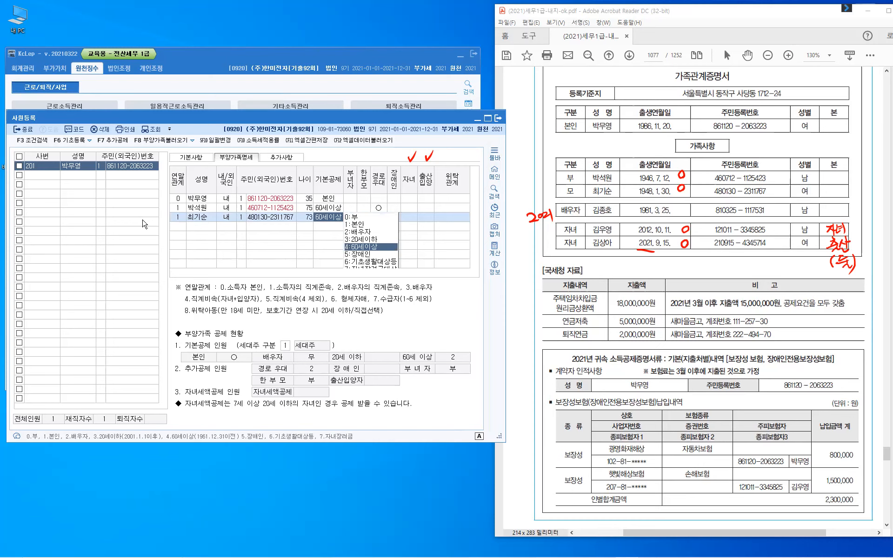
pyautogui.press('Return')
pyautogui.press('Return')
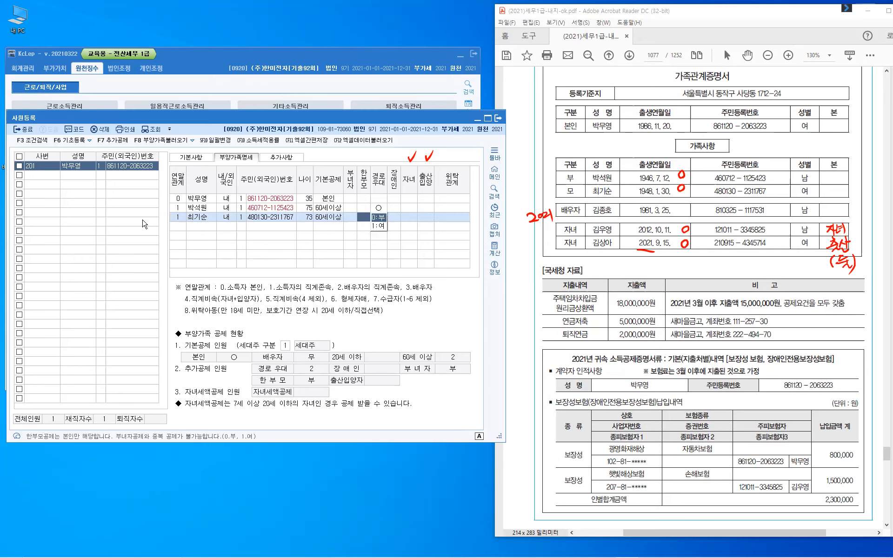
pyautogui.press('Return')
pyautogui.press('Return')
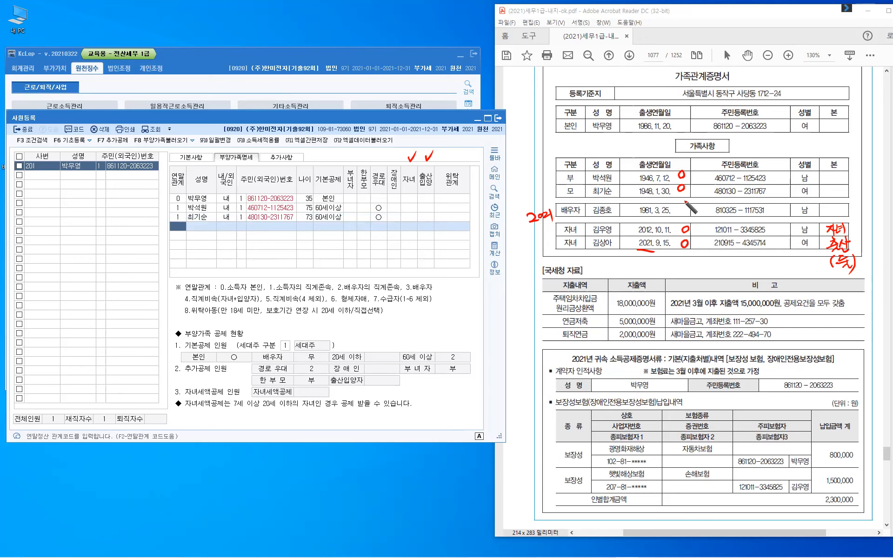
pyautogui.moveTo(680, 201); pyautogui.dragTo(679, 209)
pyautogui.moveTo(687, 200); pyautogui.dragTo(687, 209)
pyautogui.moveTo(680, 205); pyautogui.dragTo(685, 219)
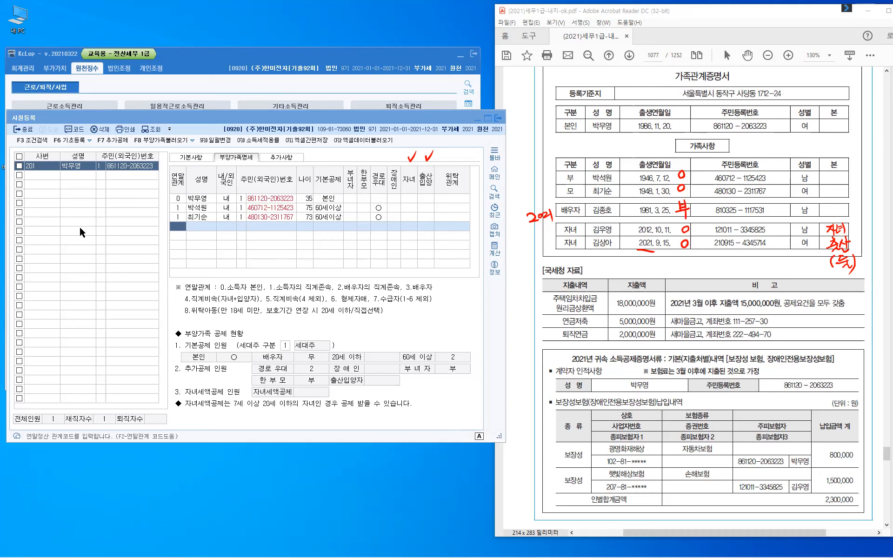
# - Enter the spouse as relation 3 with name and resident number, setting 기본공제 to 0:부
pyautogui.click(181, 225)
pyautogui.write('3')
pyautogui.press('Return')
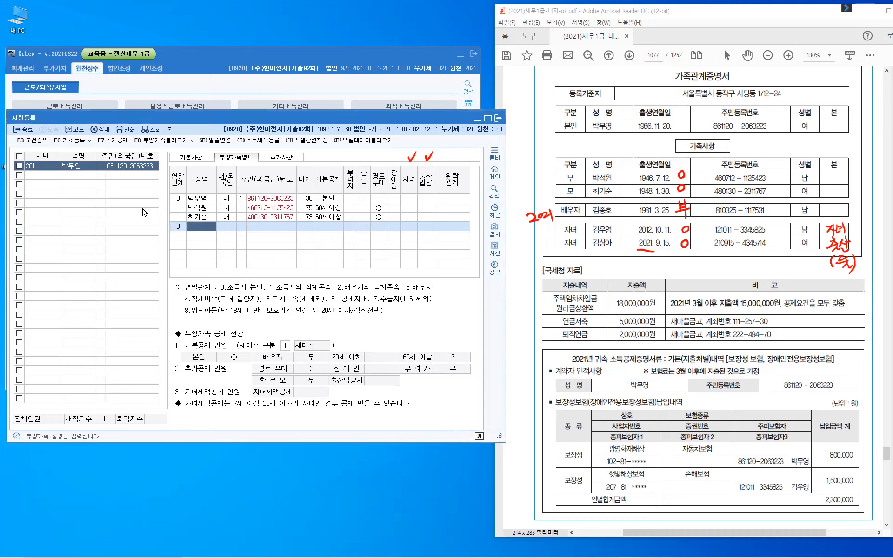
pyautogui.press('Return')
pyautogui.write('1')
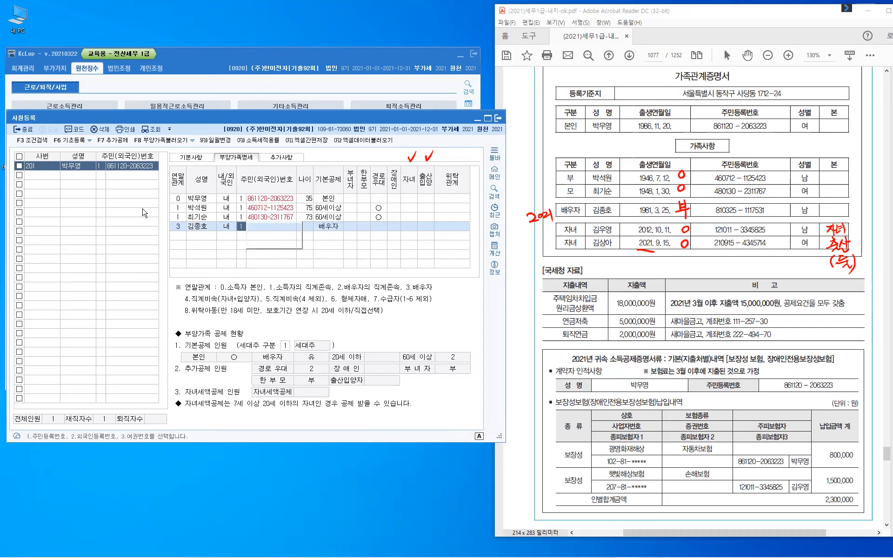
pyautogui.press('Return')
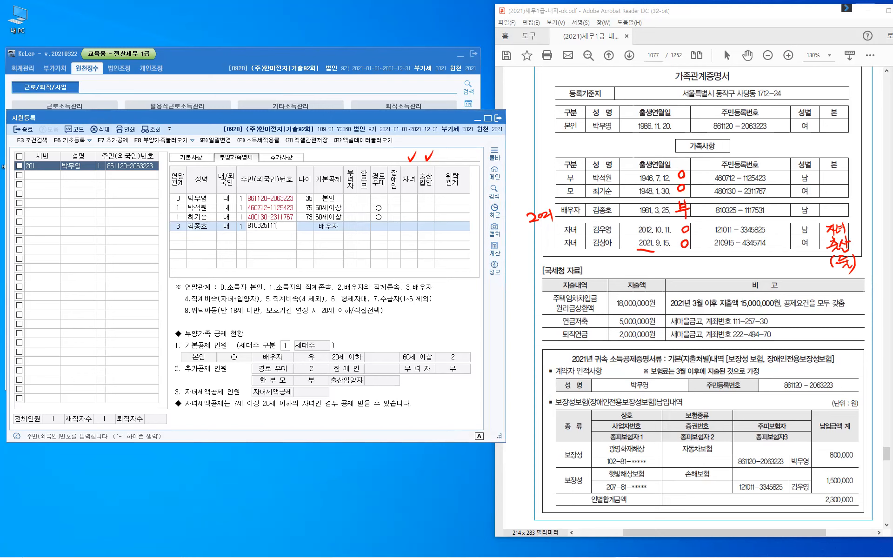
pyautogui.press('Return')
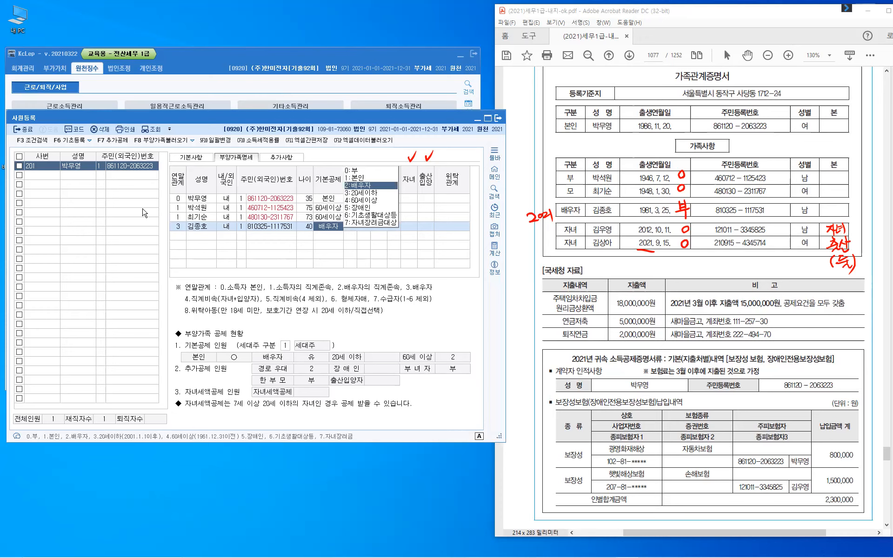
pyautogui.press('0')
pyautogui.press('Return')
pyautogui.press('Return')
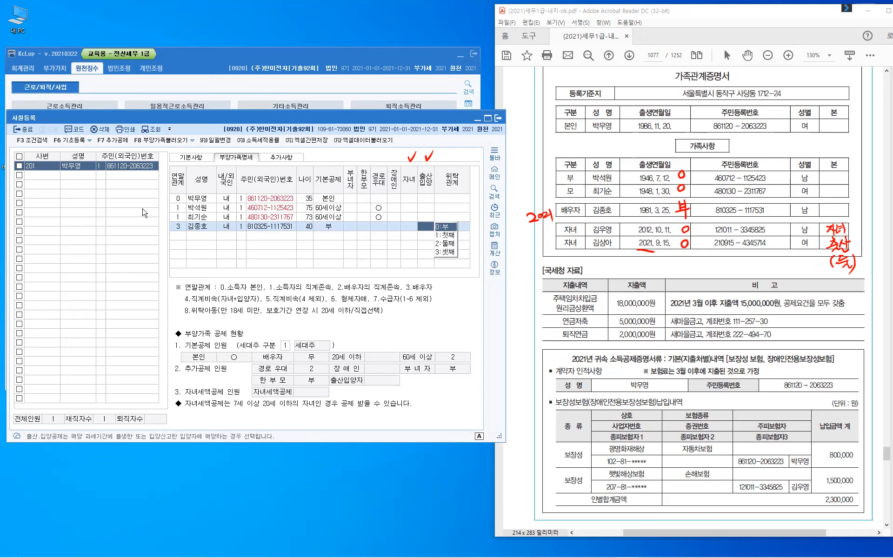
pyautogui.press('Return')
pyautogui.press('Return')
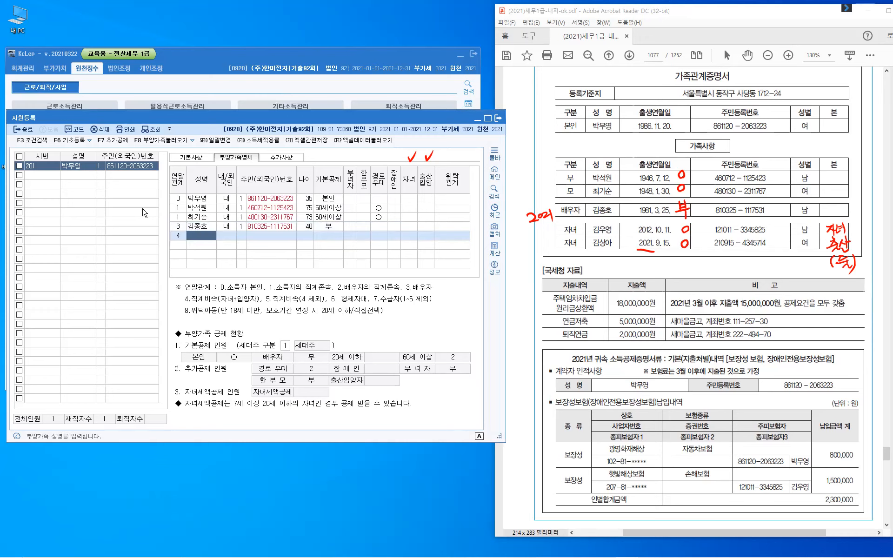
# - Enter the first child's name and resident number, keeping the 20세이하 deduction and marking 자녀
pyautogui.press('Return')
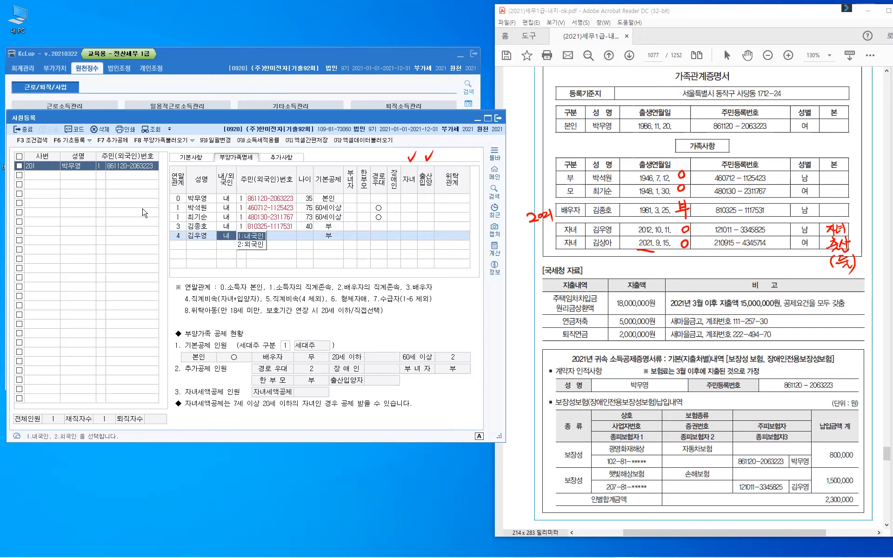
pyautogui.press('Return')
pyautogui.press('Return')
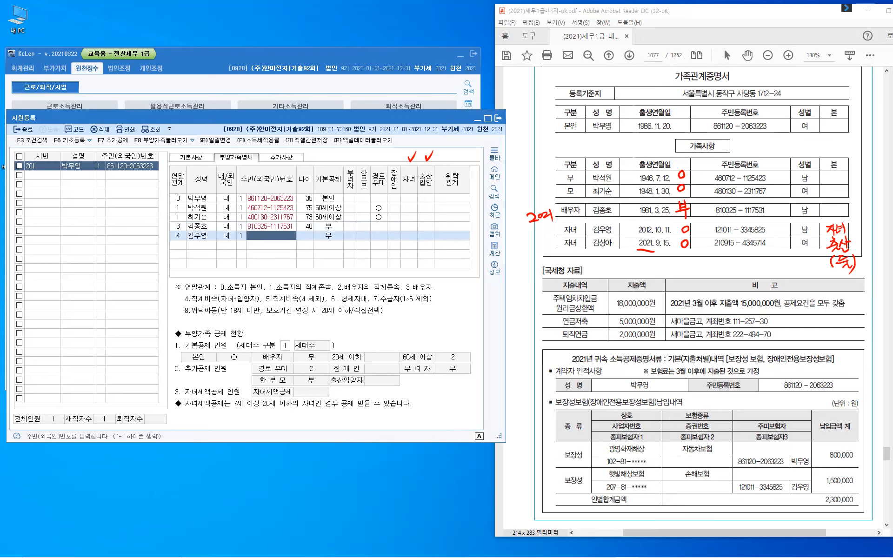
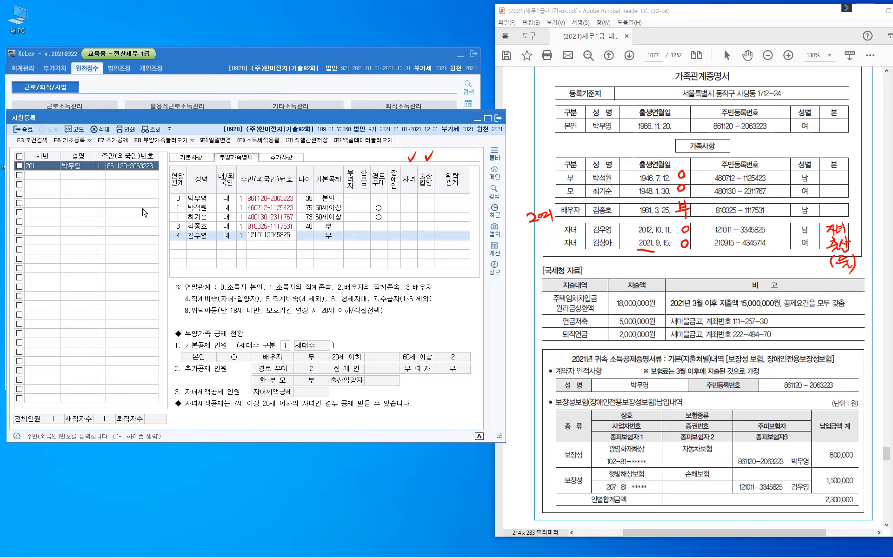
pyautogui.press('Return')
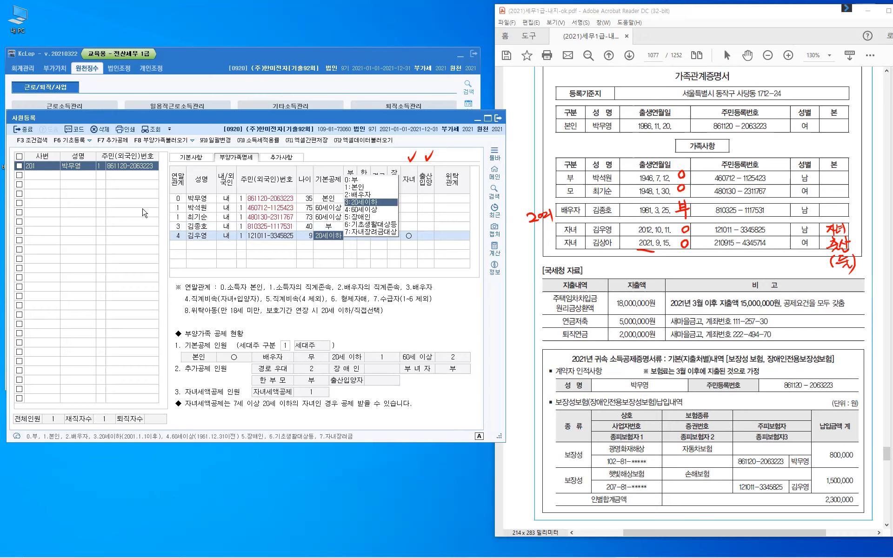
pyautogui.press('Return')
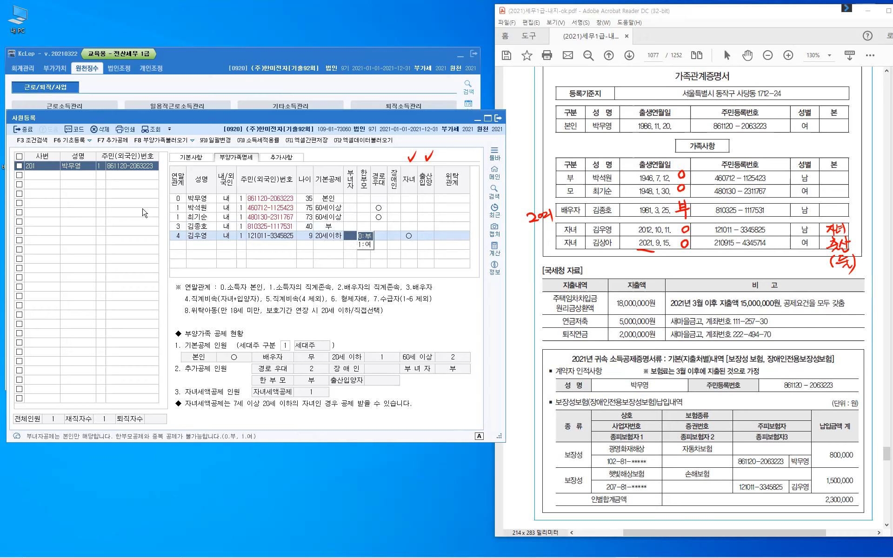
pyautogui.press('Return')
pyautogui.press('Return')
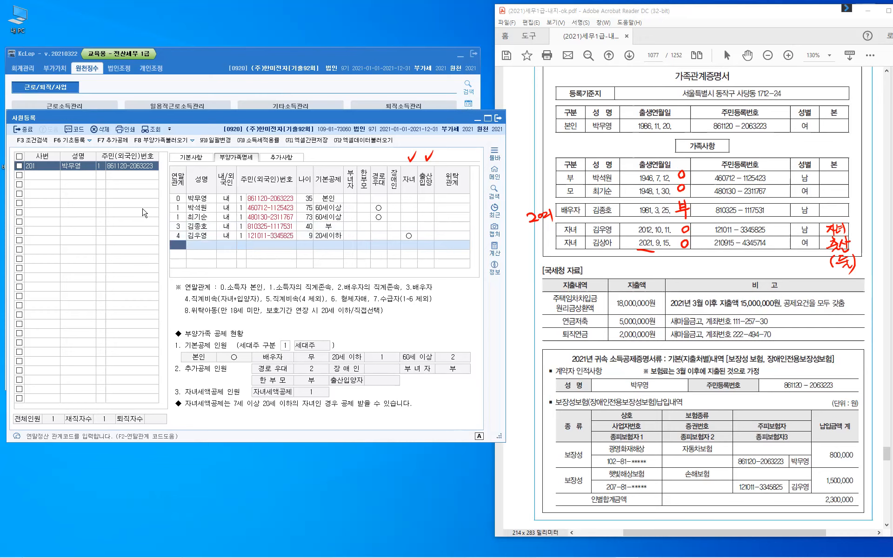
# - Start a relation-4 row for the newborn with name, Korean nationality and resident number
pyautogui.write('4')
pyautogui.press('Return')
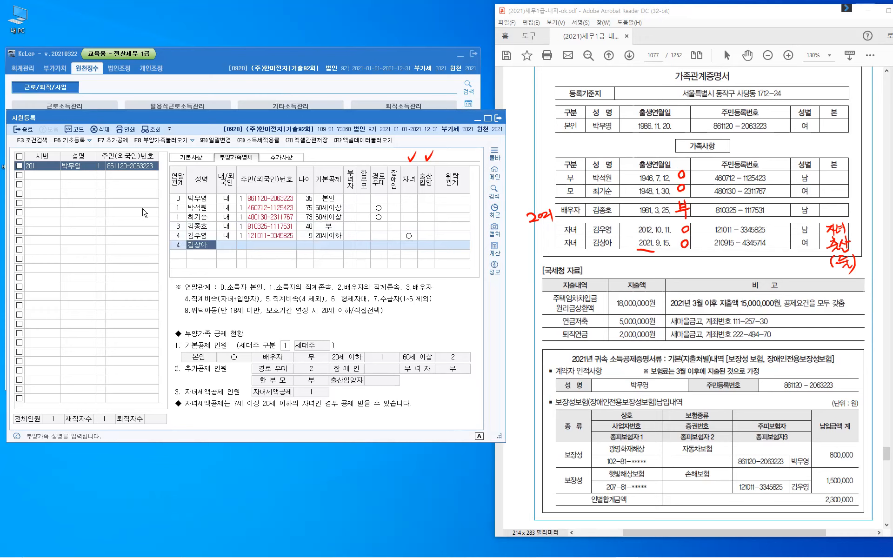
pyautogui.press('Return')
pyautogui.press('Return')
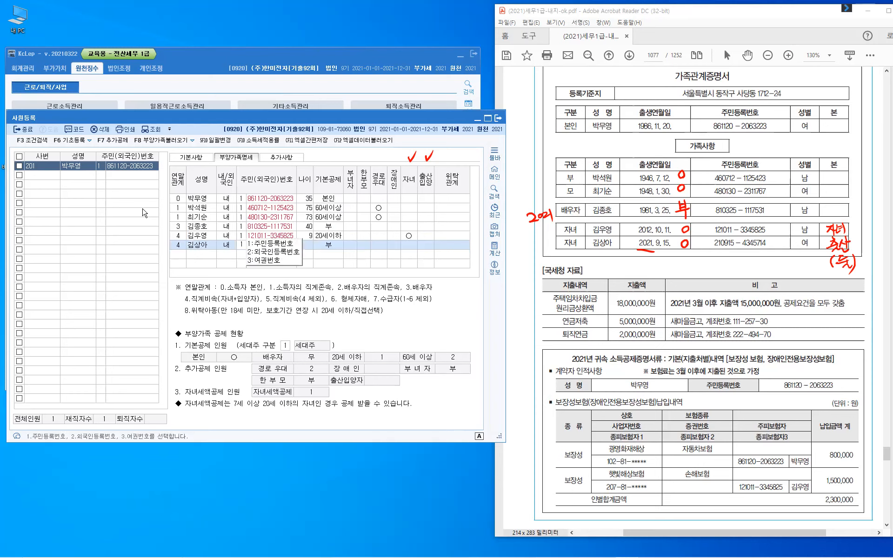
pyautogui.press('Return')
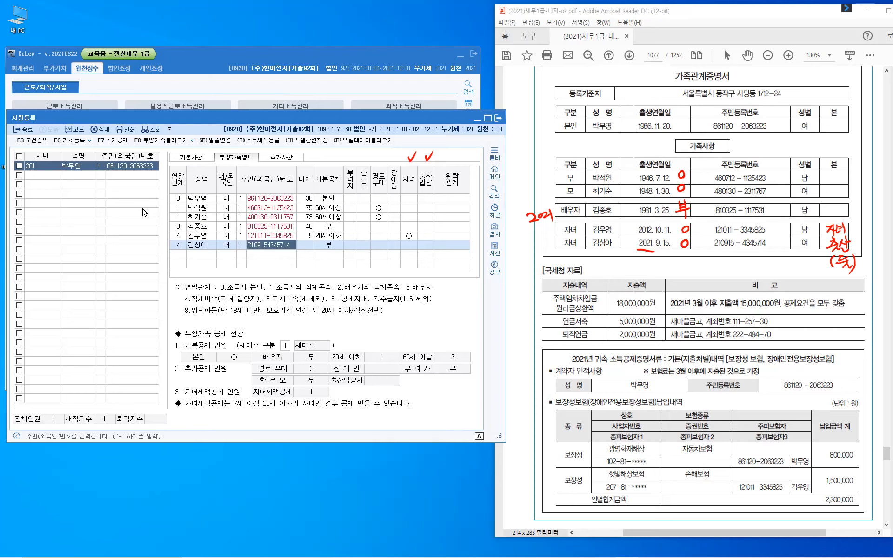
pyautogui.press('Return')
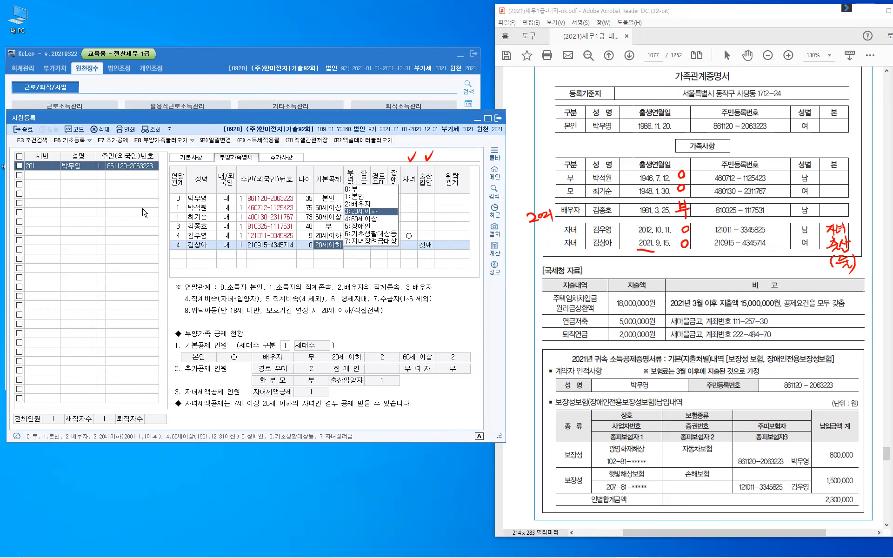
# - Keep the newborn's 20세이하 deduction and set 출산입양 to 2 (둘째), finishing the row
pyautogui.press('Return')
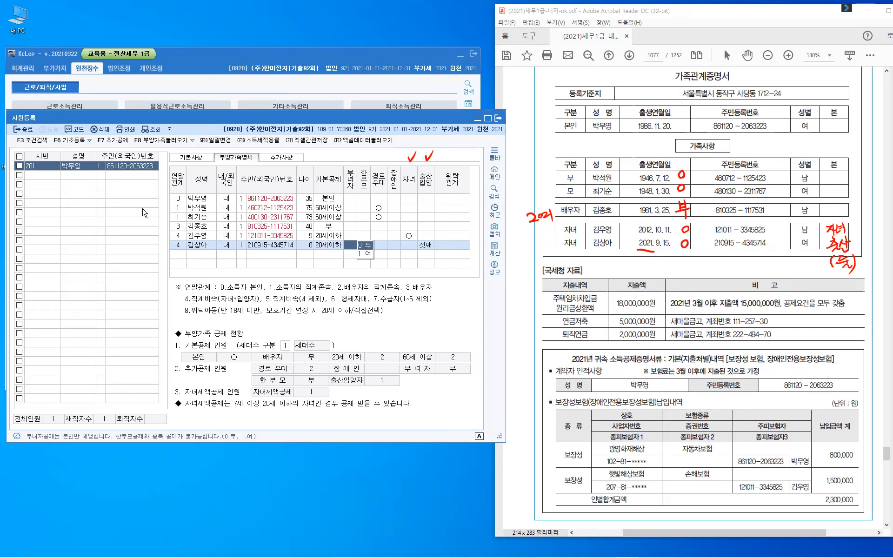
pyautogui.press('Return')
pyautogui.press('Return')
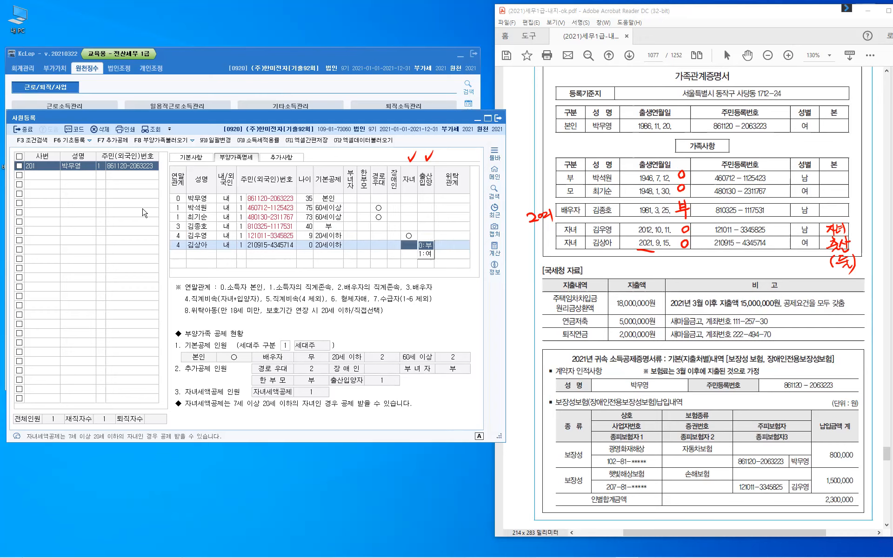
pyautogui.press('Return')
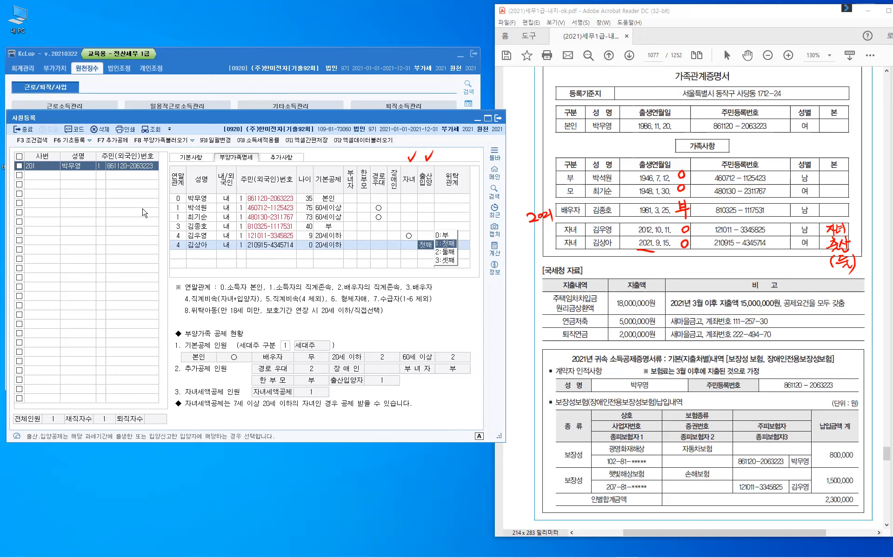
pyautogui.write('2')
pyautogui.press('Return')
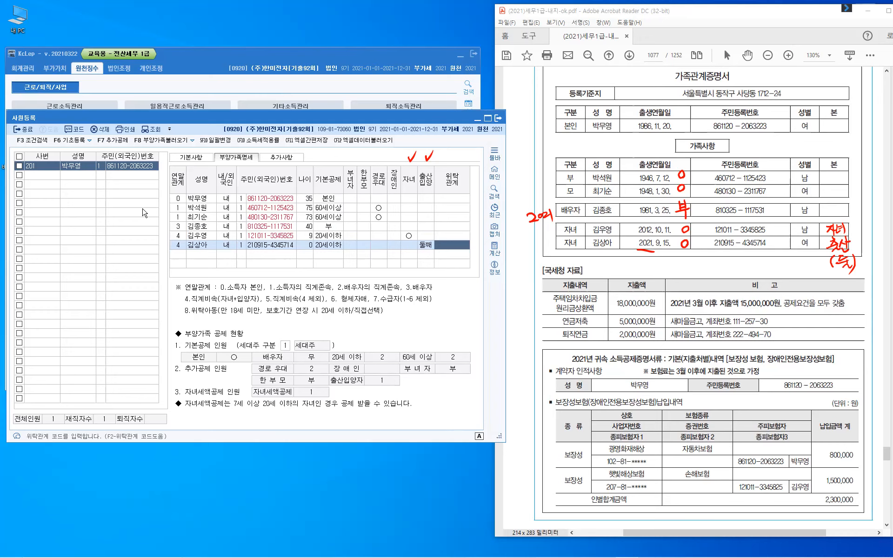
pyautogui.press('Return')
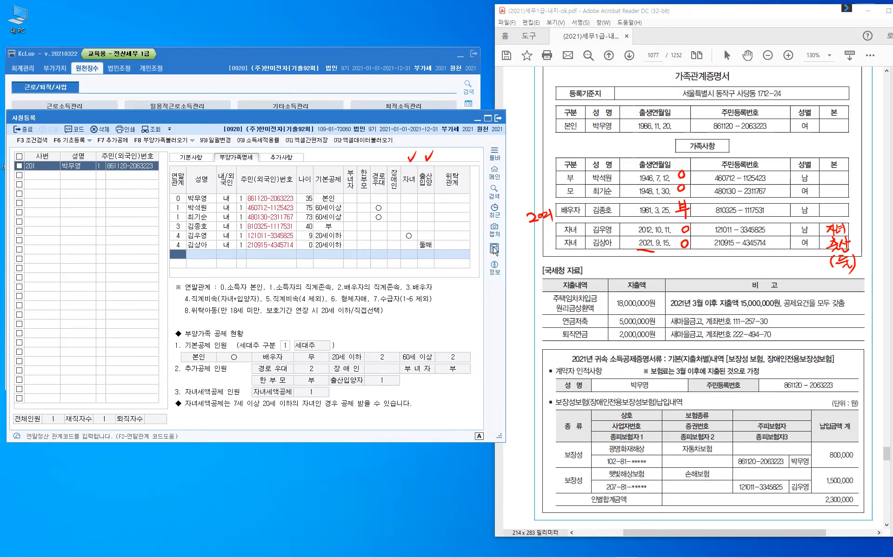
pyautogui.press('Escape')
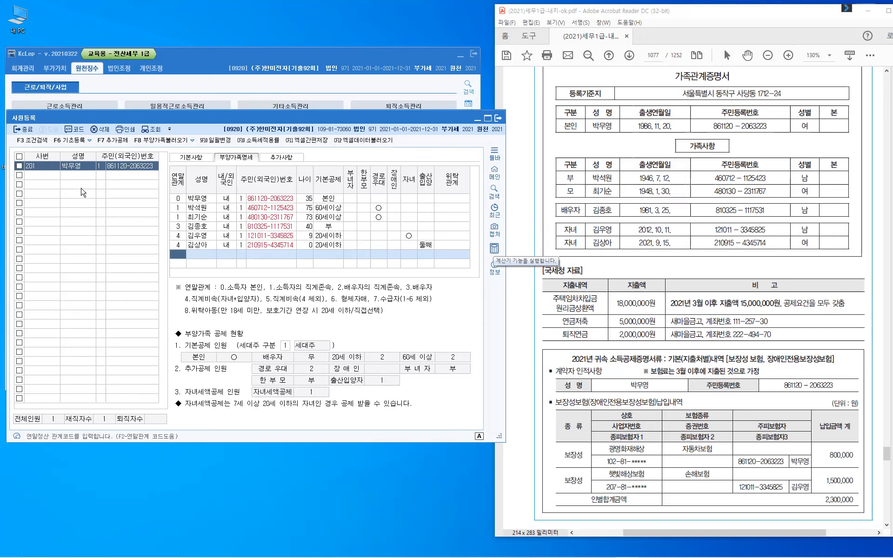
# - Open 연말정산추가자료입력 and load employee 201's year-end settlement data
pyautogui.click(22, 133)
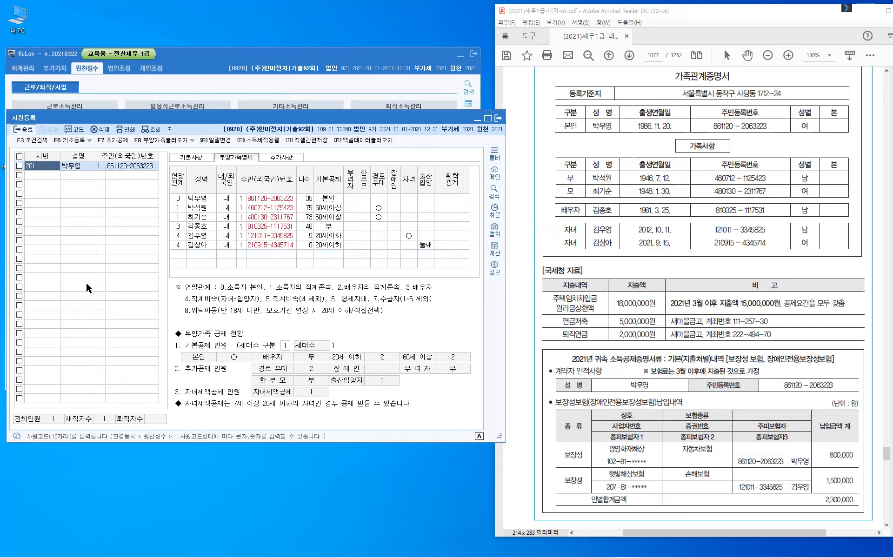
pyautogui.press('Escape')
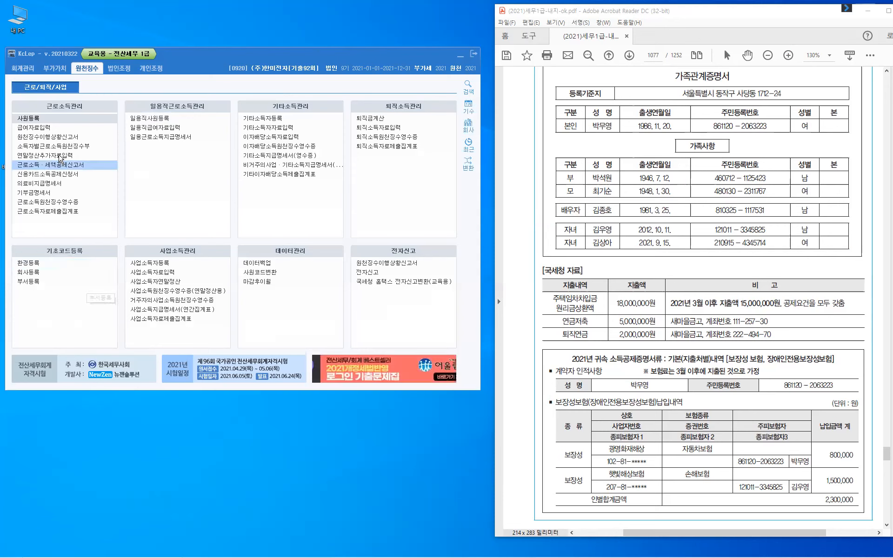
pyautogui.click(60, 157)
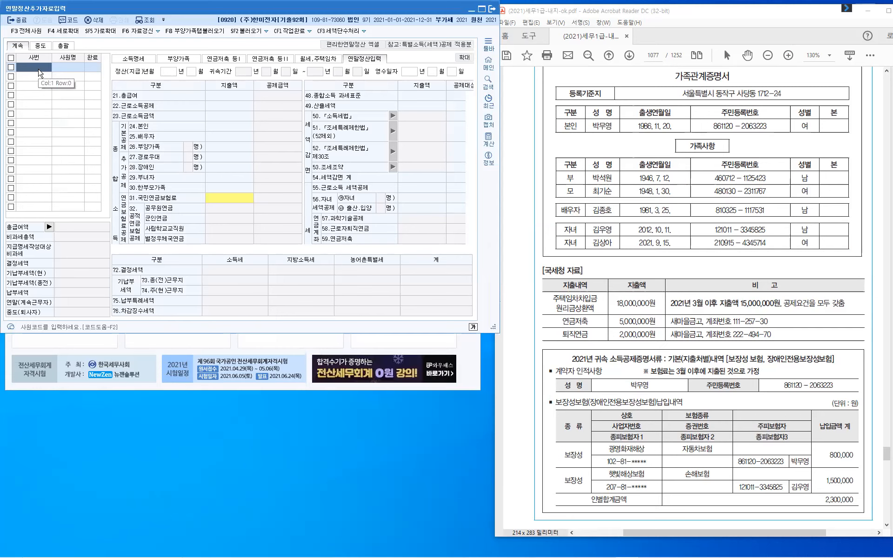
pyautogui.click(40, 70)
pyautogui.press('F2')
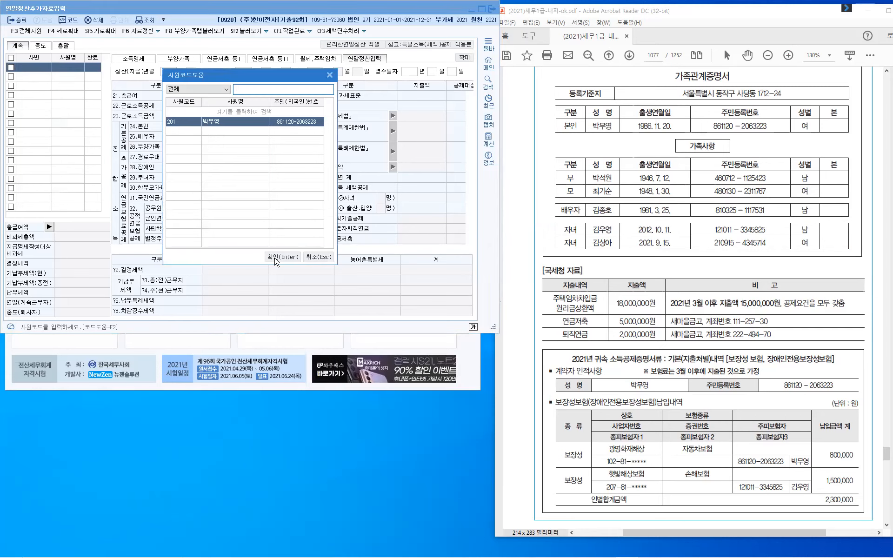
pyautogui.click(278, 257)
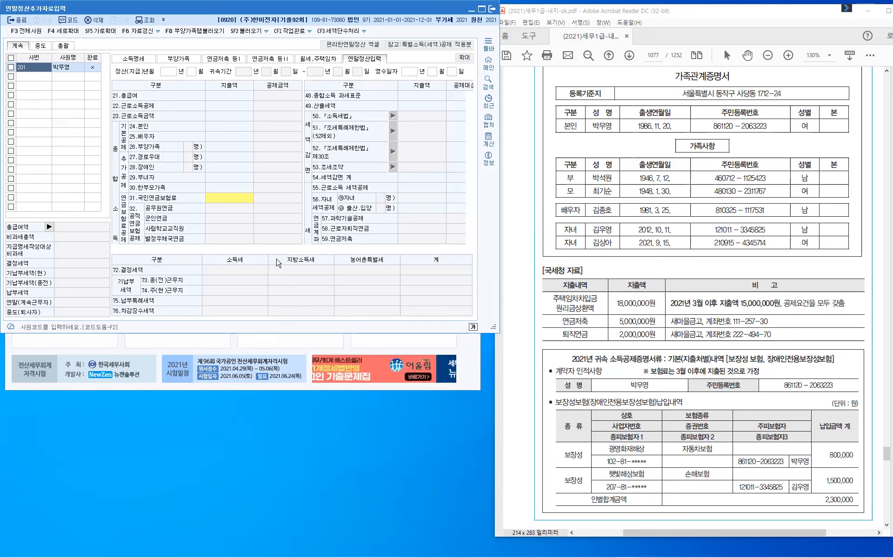
pyautogui.press('Return')
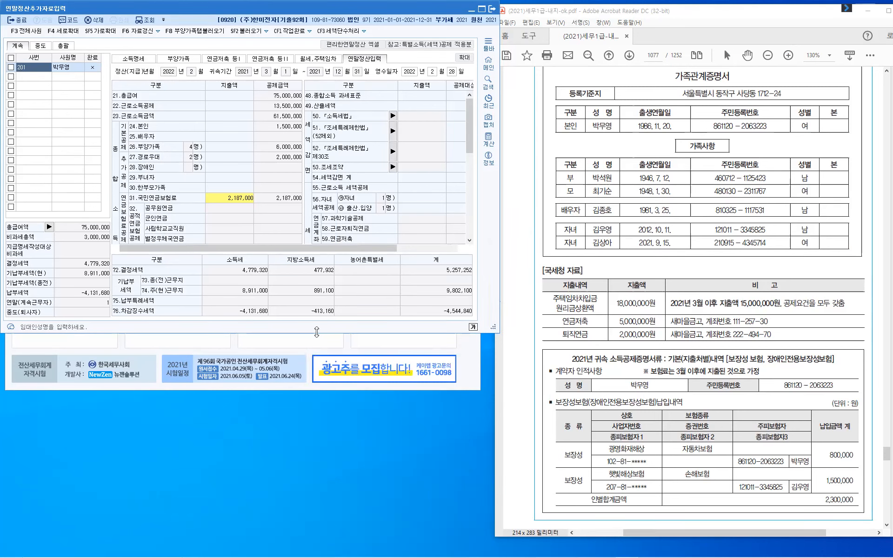
# - Make the year-end entry window taller and wider so the whole form is visible
pyautogui.press('F4')
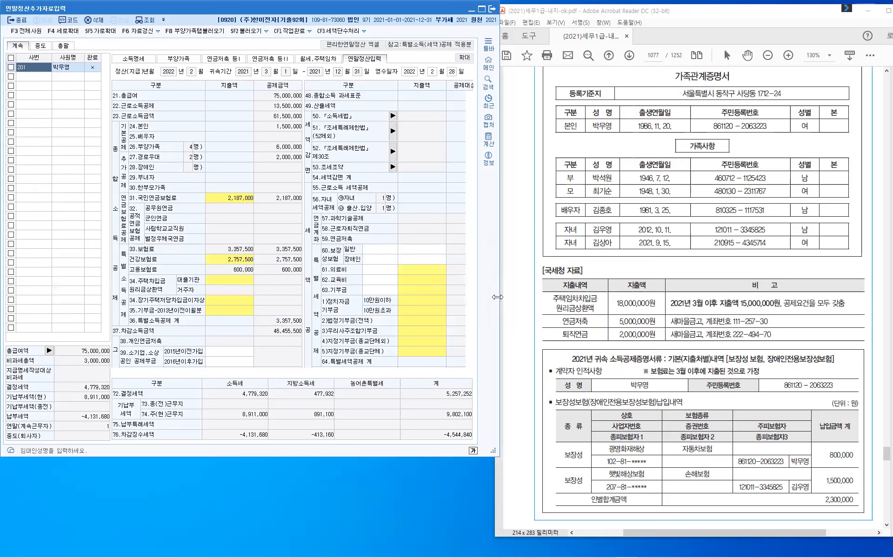
pyautogui.hotkey('shift', 'F5')
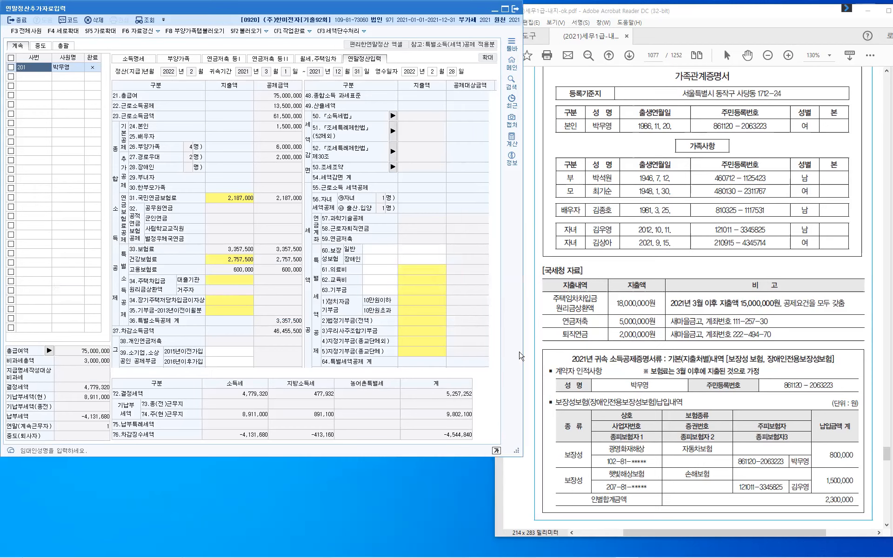
pyautogui.moveTo(522, 350); pyautogui.dragTo(532, 357)
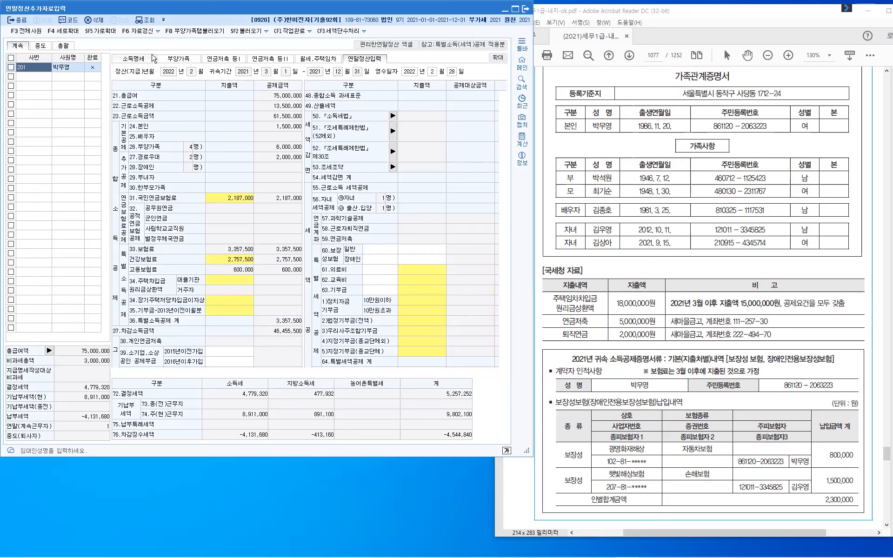
# - Show the 부양가족 tab's six family members, then return the exam PDF to the 문제 4 text
pyautogui.click(189, 61)
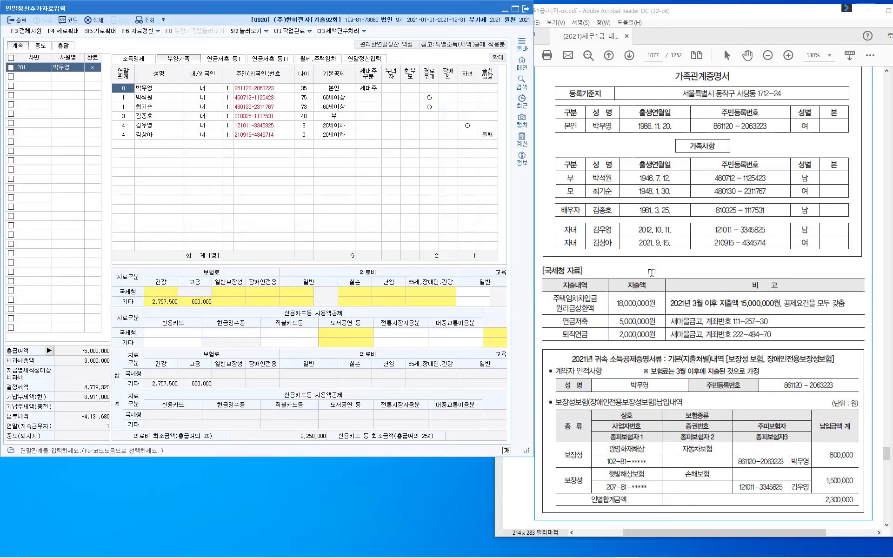
pyautogui.scroll(-5, 652, 272)
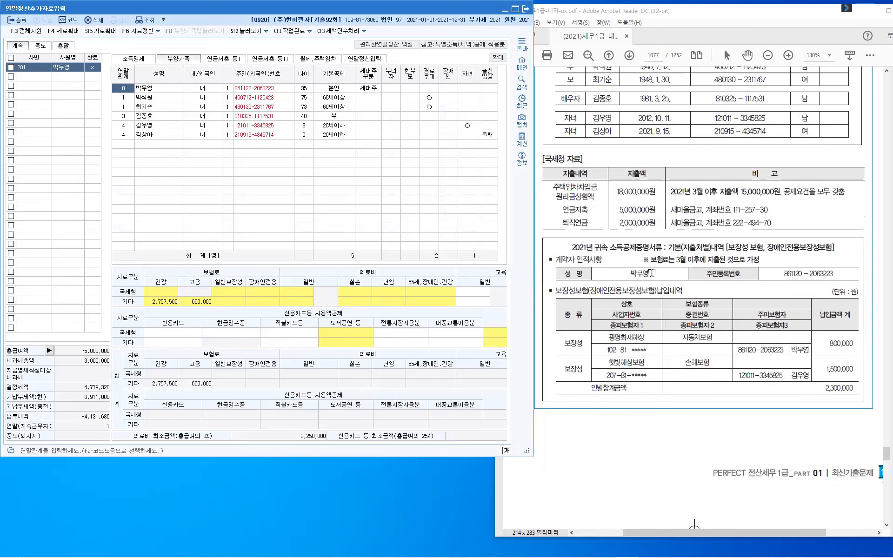
pyautogui.scroll(-3, 651, 273)
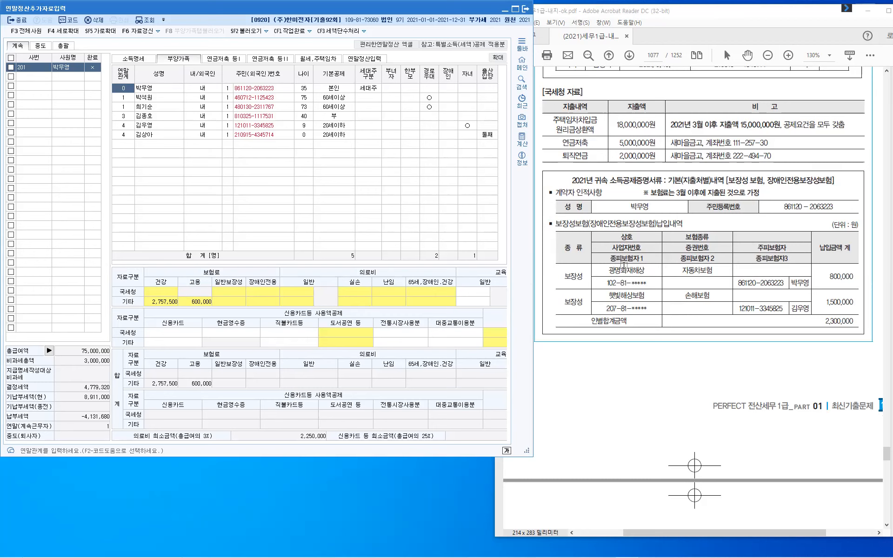
pyautogui.click(685, 368)
pyautogui.scroll(-5, 693, 363)
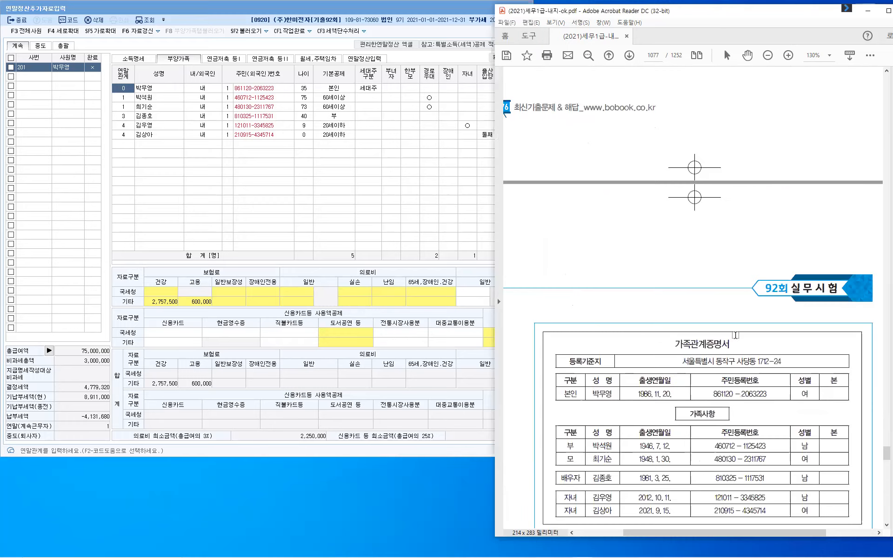
pyautogui.scroll(5, 735, 335)
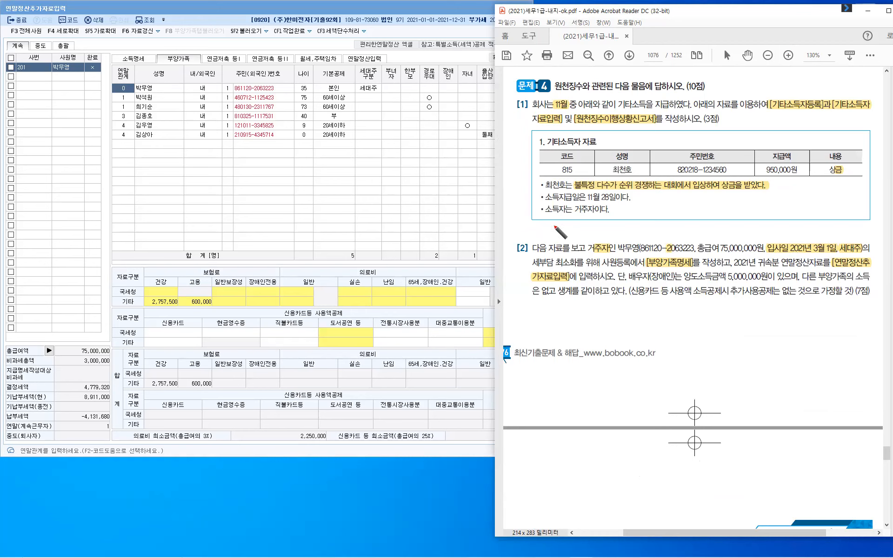
# - Handwrite a first draft note above question [2], then delete it
pyautogui.moveTo(547, 227); pyautogui.dragTo(560, 235)
pyautogui.moveTo(560, 225); pyautogui.dragTo(568, 230)
pyautogui.moveTo(564, 230); pyautogui.dragTo(585, 232)
pyautogui.moveTo(577, 235)
pyautogui.mouseDown()
pyautogui.moveTo(587, 235)
pyautogui.moveTo(580, 237)
pyautogui.mouseUp()
pyautogui.moveTo(602, 224); pyautogui.dragTo(605, 229)
pyautogui.press('Delete')
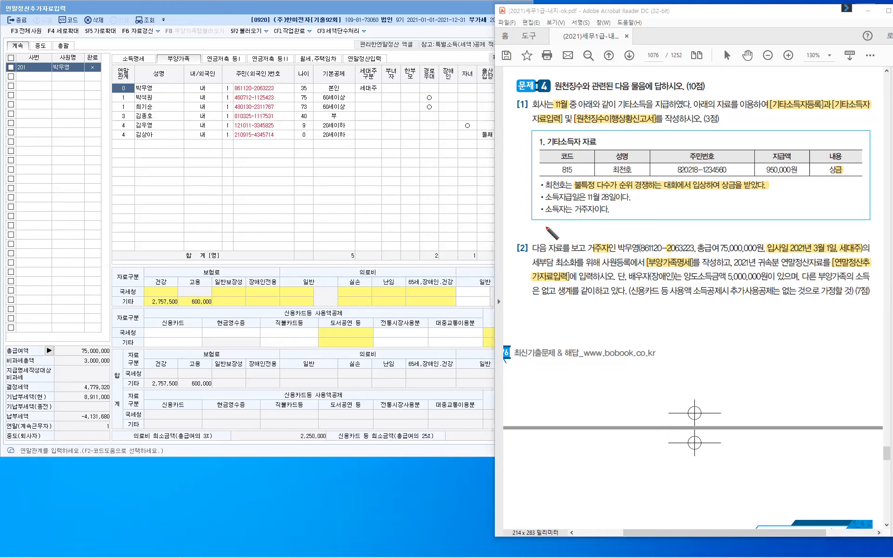
# - Write '근로제공기간에 지출한 것만 인정' in red ink above question [2]
pyautogui.moveTo(544, 227); pyautogui.dragTo(548, 234)
pyautogui.moveTo(540, 235); pyautogui.dragTo(552, 234)
pyautogui.moveTo(544, 237); pyautogui.dragTo(559, 237)
pyautogui.moveTo(552, 242); pyautogui.dragTo(561, 241)
pyautogui.moveTo(563, 232); pyautogui.dragTo(573, 241)
pyautogui.moveTo(576, 230); pyautogui.dragTo(576, 242)
pyautogui.moveTo(578, 231); pyautogui.dragTo(586, 235)
pyautogui.moveTo(578, 239); pyautogui.dragTo(589, 238)
pyautogui.moveTo(583, 241); pyautogui.dragTo(596, 242)
pyautogui.moveTo(600, 232); pyautogui.dragTo(606, 238)
pyautogui.moveTo(606, 235); pyautogui.dragTo(609, 233)
pyautogui.moveTo(602, 238); pyautogui.dragTo(608, 242)
pyautogui.moveTo(613, 233); pyautogui.dragTo(614, 234)
pyautogui.moveTo(614, 235); pyautogui.dragTo(618, 235)
pyautogui.moveTo(619, 228); pyautogui.dragTo(619, 239)
pyautogui.moveTo(623, 226)
pyautogui.mouseDown()
pyautogui.moveTo(624, 242)
pyautogui.moveTo(640, 228)
pyautogui.moveTo(633, 240)
pyautogui.mouseUp()
pyautogui.moveTo(636, 234); pyautogui.dragTo(644, 242)
pyautogui.moveTo(645, 234); pyautogui.dragTo(655, 234)
pyautogui.moveTo(651, 235); pyautogui.dragTo(661, 228)
pyautogui.moveTo(656, 231); pyautogui.dragTo(663, 229)
pyautogui.moveTo(661, 232); pyautogui.dragTo(660, 232)
pyautogui.moveTo(667, 226); pyautogui.dragTo(665, 234)
pyautogui.moveTo(666, 230); pyautogui.dragTo(670, 230)
pyautogui.moveTo(661, 234); pyautogui.dragTo(676, 236)
pyautogui.moveTo(684, 226); pyautogui.dragTo(683, 235)
pyautogui.moveTo(679, 236); pyautogui.dragTo(693, 234)
pyautogui.moveTo(695, 226); pyautogui.dragTo(695, 236)
pyautogui.moveTo(690, 236)
pyautogui.mouseDown()
pyautogui.moveTo(700, 240)
pyautogui.moveTo(713, 227)
pyautogui.mouseUp()
pyautogui.moveTo(721, 224); pyautogui.dragTo(722, 239)
pyautogui.moveTo(724, 226); pyautogui.dragTo(731, 224)
pyautogui.moveTo(729, 226); pyautogui.dragTo(723, 236)
pyautogui.moveTo(727, 231); pyautogui.dragTo(732, 230)
pyautogui.moveTo(733, 223); pyautogui.dragTo(732, 236)
pyautogui.moveTo(729, 235); pyautogui.dragTo(728, 235)
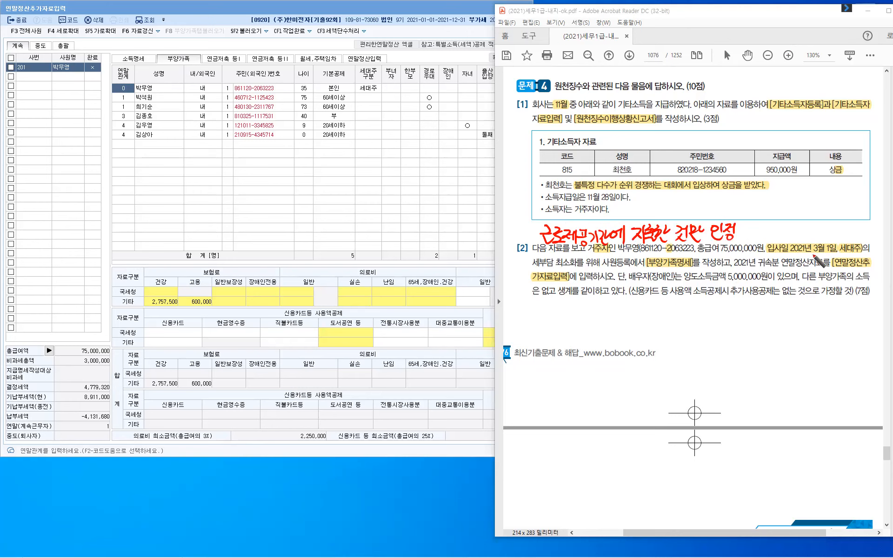
# - Underline 3월 1일 and jot a bracketed months note below question [2]
pyautogui.moveTo(808, 252); pyautogui.dragTo(837, 256)
pyautogui.moveTo(712, 305); pyautogui.dragTo(715, 311)
pyautogui.moveTo(719, 304)
pyautogui.mouseDown()
pyautogui.moveTo(712, 317)
pyautogui.moveTo(721, 322)
pyautogui.mouseUp()
pyautogui.moveTo(727, 317); pyautogui.dragTo(755, 327)
pyautogui.moveTo(759, 307); pyautogui.dragTo(758, 317)
pyautogui.moveTo(758, 316); pyautogui.dragTo(775, 327)
pyautogui.moveTo(714, 333); pyautogui.dragTo(758, 345)
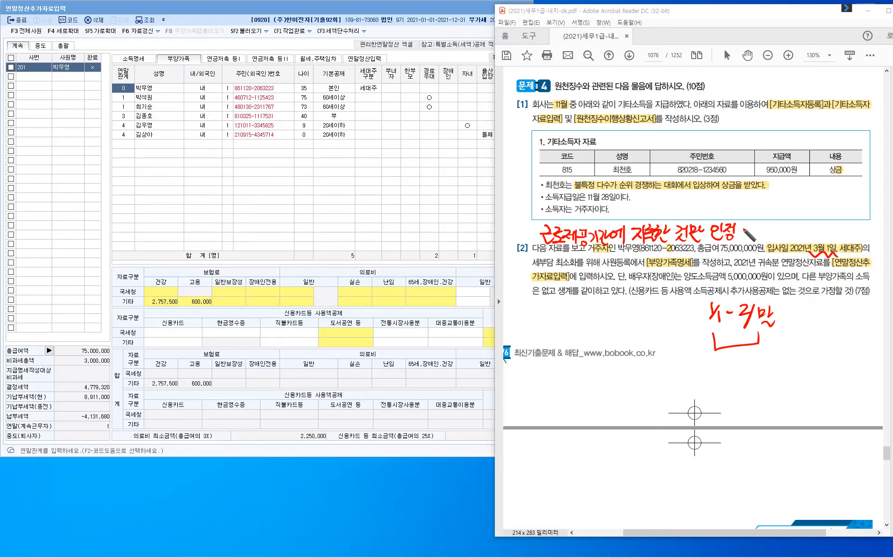
# - Add '→예외 : 연금, 기부' after the note, then clear all red ink from the page
pyautogui.moveTo(742, 230)
pyautogui.mouseDown()
pyautogui.moveTo(778, 239)
pyautogui.moveTo(786, 230)
pyautogui.moveTo(775, 228)
pyautogui.mouseUp()
pyautogui.moveTo(770, 235); pyautogui.dragTo(786, 237)
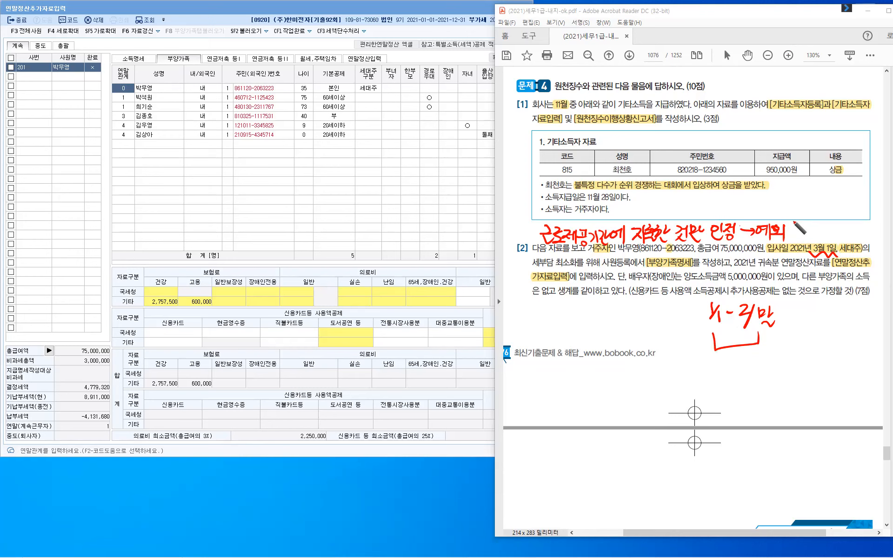
pyautogui.click(791, 226)
pyautogui.moveTo(811, 224)
pyautogui.mouseDown()
pyautogui.moveTo(821, 237)
pyautogui.moveTo(857, 234)
pyautogui.mouseUp()
pyautogui.click(837, 238)
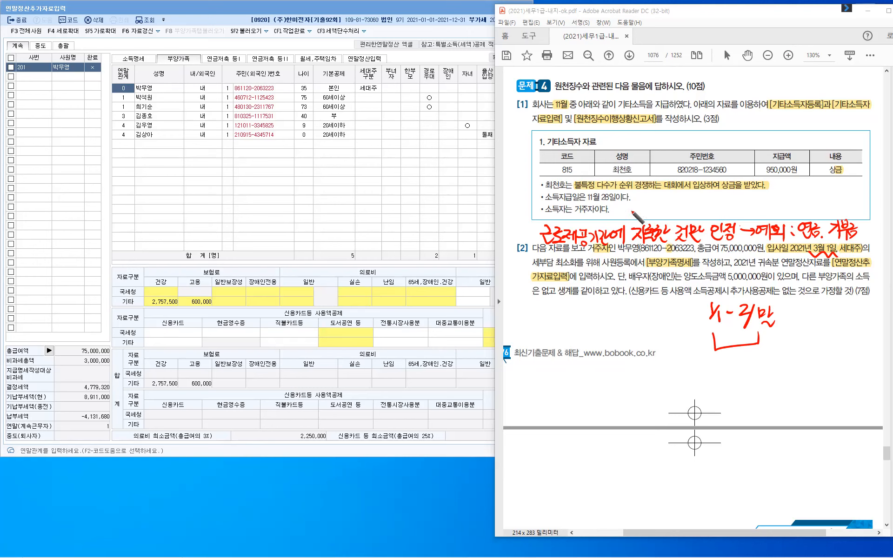
pyautogui.moveTo(634, 213)
pyautogui.mouseDown()
pyautogui.moveTo(639, 203)
pyautogui.moveTo(656, 219)
pyautogui.mouseUp()
pyautogui.press('Escape')
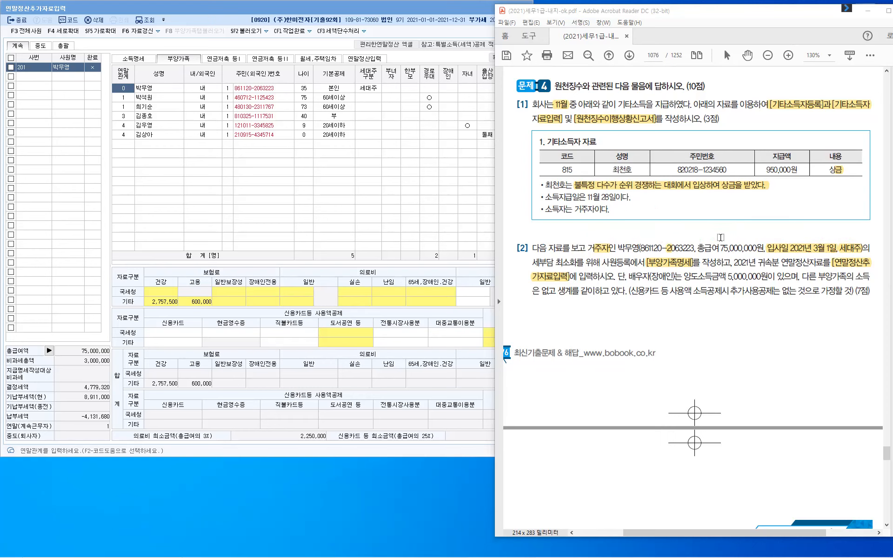
# - Highlight '2021년 3월 이후 지출액' and the all-requirements-met remark in the 국세청 자료 table
pyautogui.scroll(-6, 720, 238)
pyautogui.scroll(-6, 719, 238)
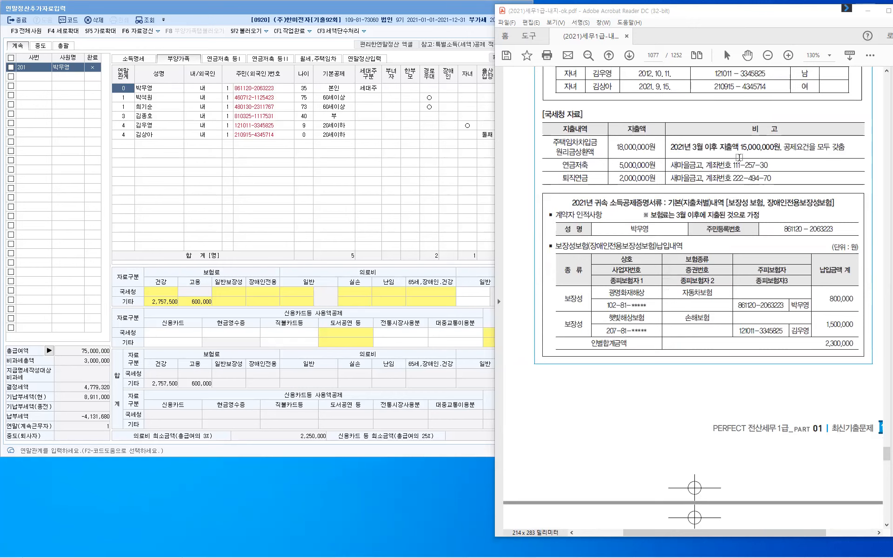
pyautogui.moveTo(671, 147); pyautogui.dragTo(722, 155)
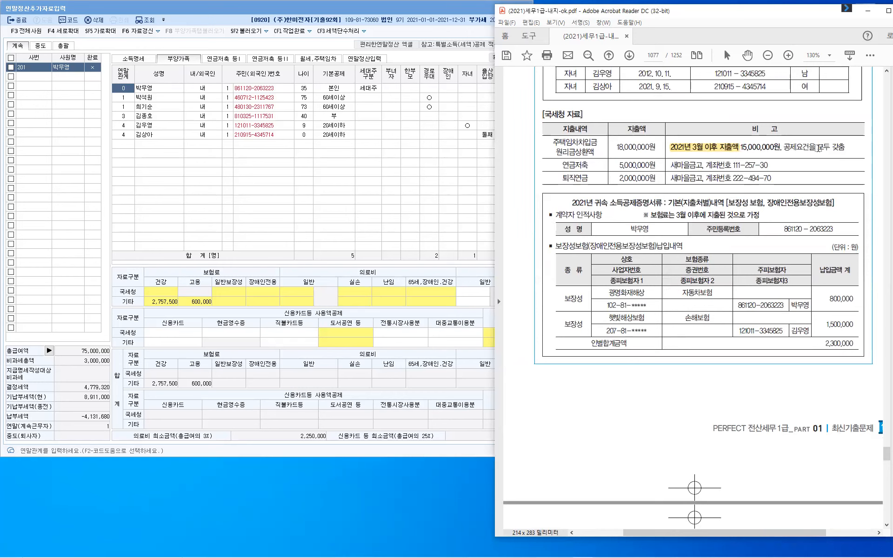
pyautogui.moveTo(784, 148); pyautogui.dragTo(838, 152)
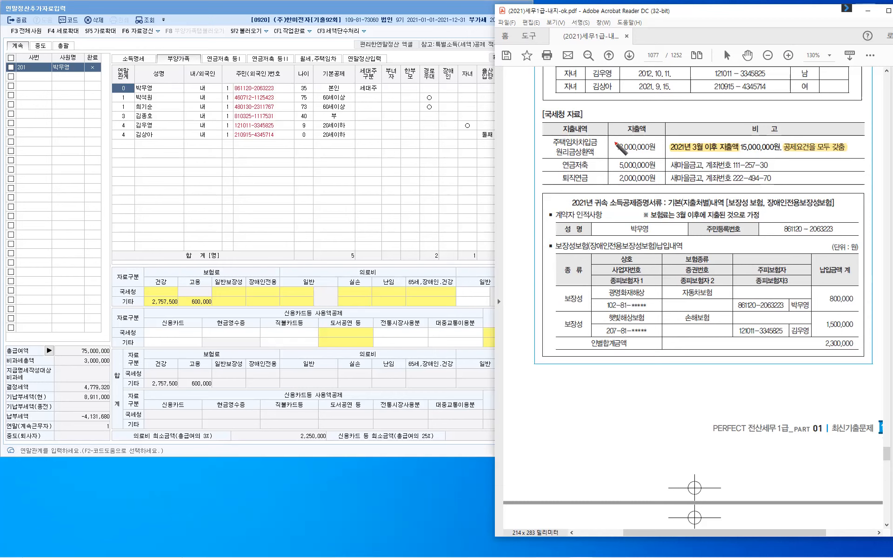
# - Circle the housing-loan repayment and pension rows, and write '본인' beside 퇴직연금
pyautogui.moveTo(614, 137); pyautogui.dragTo(609, 141)
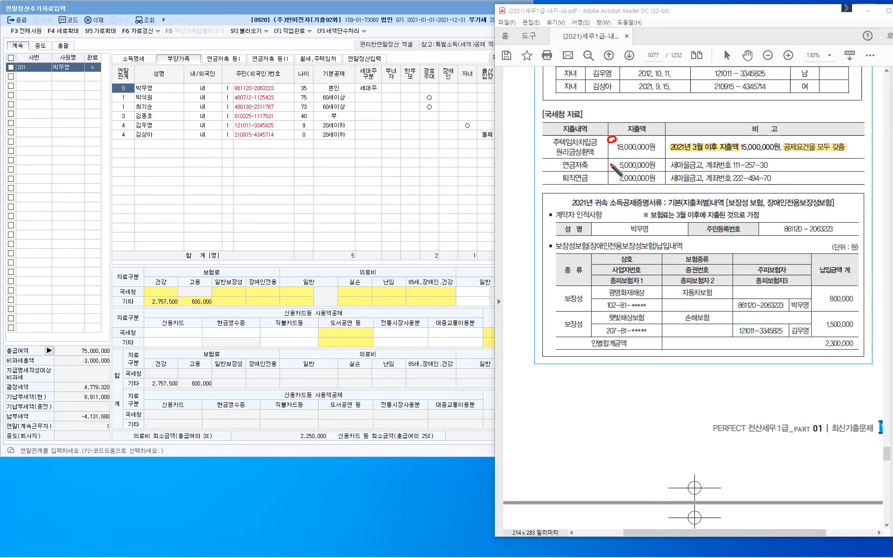
pyautogui.moveTo(588, 164); pyautogui.dragTo(607, 181)
pyautogui.moveTo(784, 163)
pyautogui.mouseDown()
pyautogui.moveTo(785, 184)
pyautogui.moveTo(797, 179)
pyautogui.mouseUp()
pyautogui.moveTo(791, 181); pyautogui.dragTo(800, 180)
pyautogui.moveTo(805, 166); pyautogui.dragTo(810, 174)
pyautogui.moveTo(804, 174); pyautogui.dragTo(813, 179)
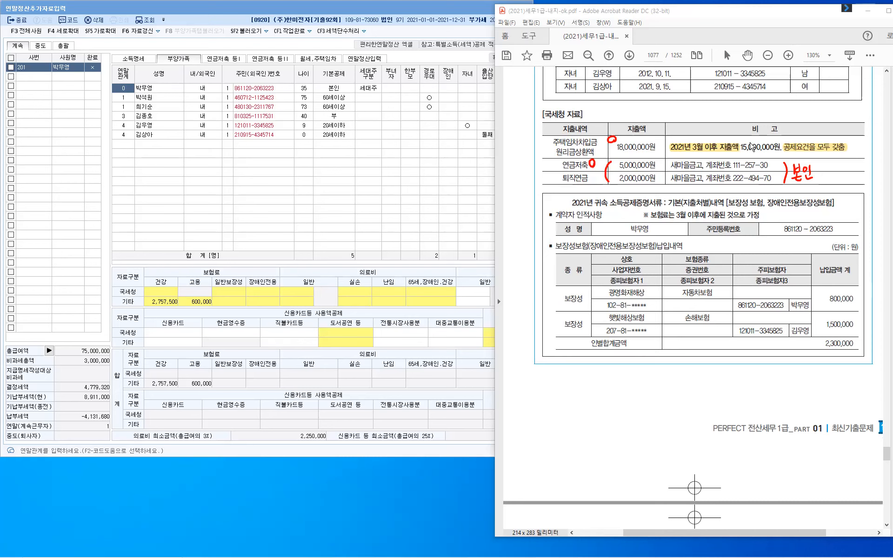
pyautogui.click(349, 77)
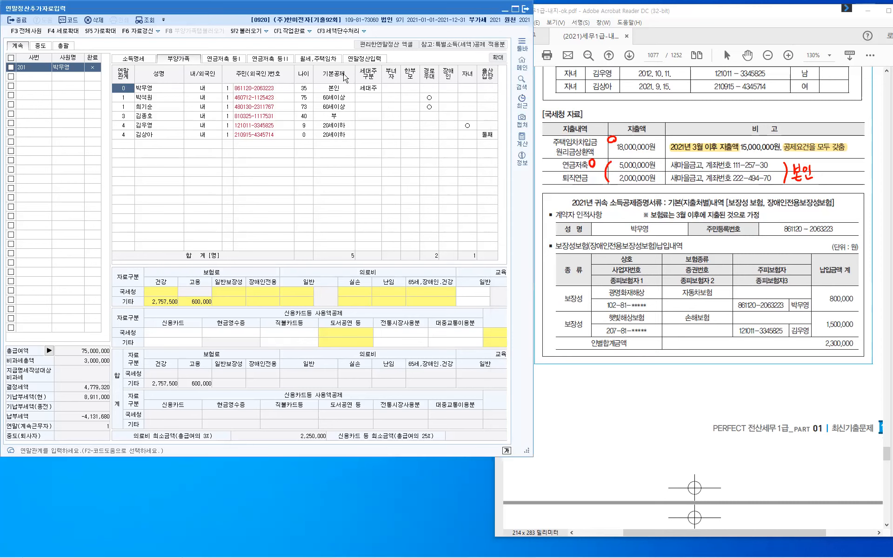
# - Open the 연말정산입력 tab and go to the 34. 주택차입금 housing-loan deduction entry
pyautogui.click(366, 59)
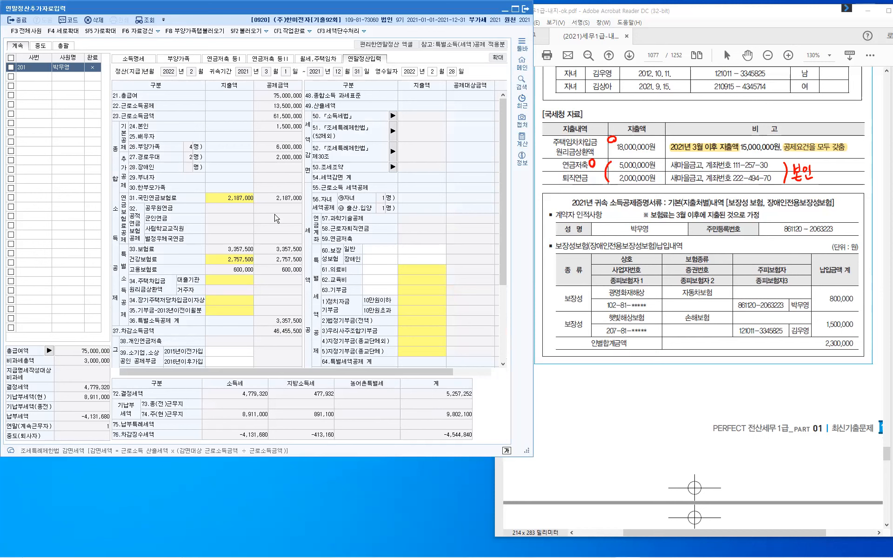
pyautogui.scroll(-4, 276, 219)
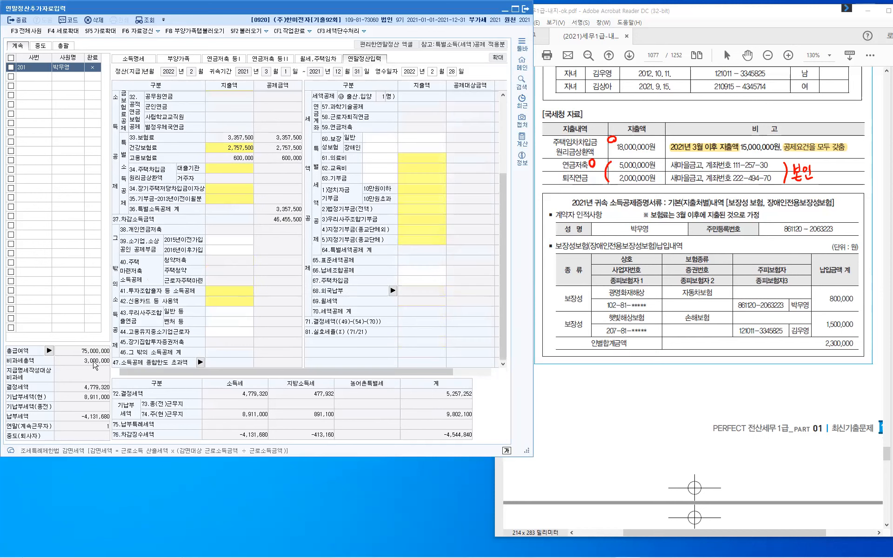
pyautogui.press('ctrl')
pyautogui.press('ctrl')
# - Enter an 18,000,000 lender housing-rental loan repayment under 주택임차차입금 for a 3,000,000 deduction
pyautogui.click(241, 174)
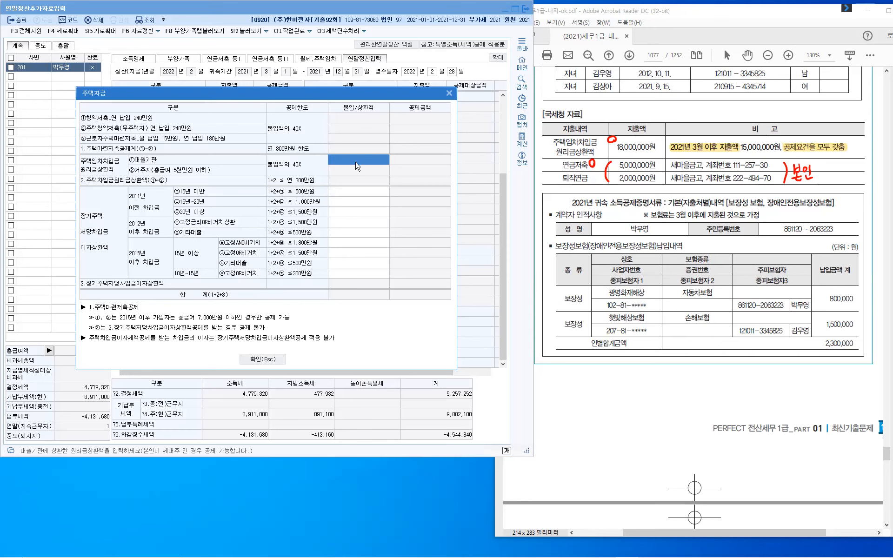
pyautogui.write('18,000,000')
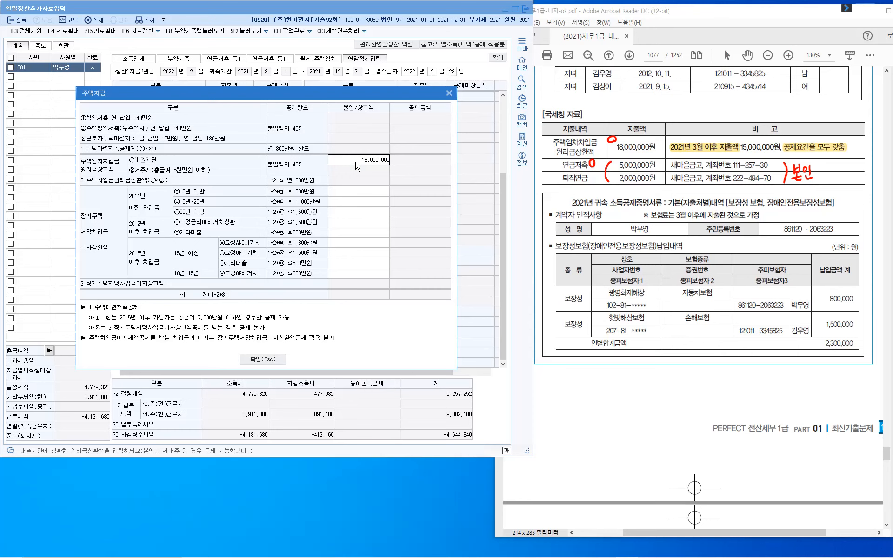
pyautogui.press('Return')
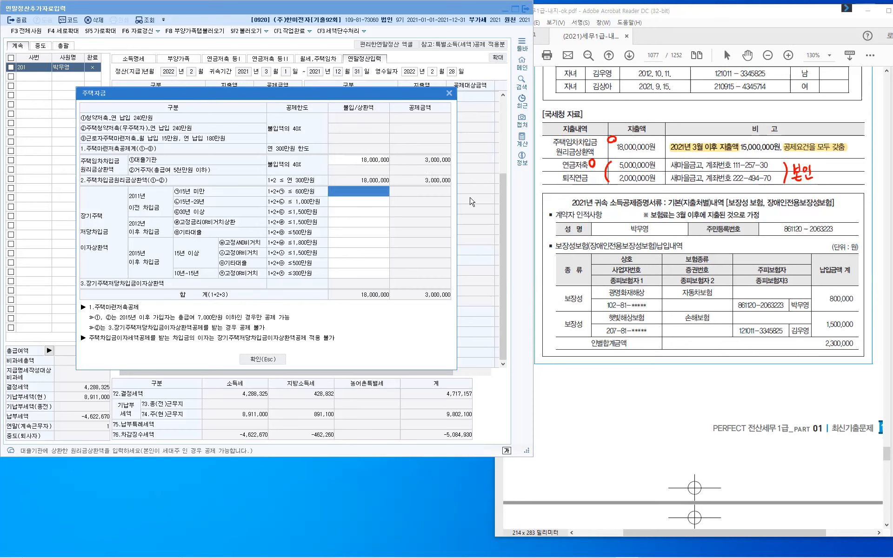
pyautogui.click(275, 361)
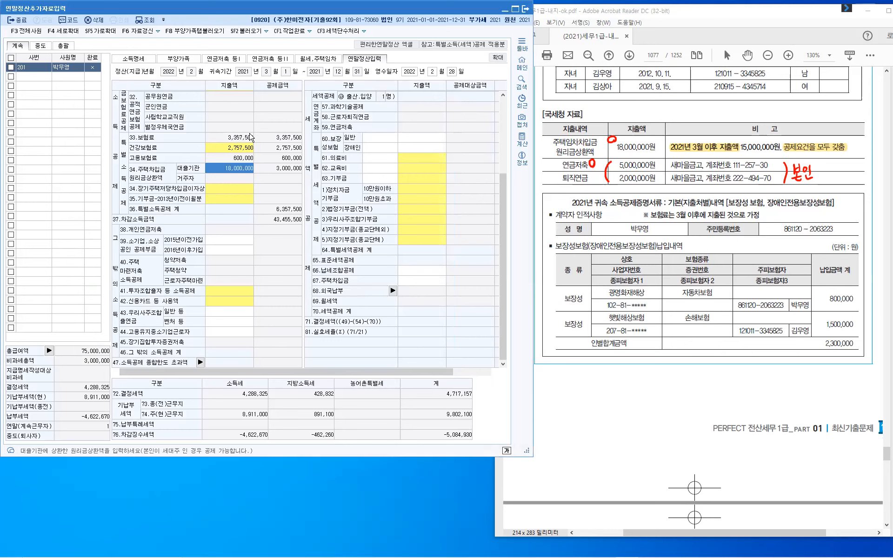
# - Open the pension-account entries and start a 퇴직연금 retirement pension row
pyautogui.click(236, 60)
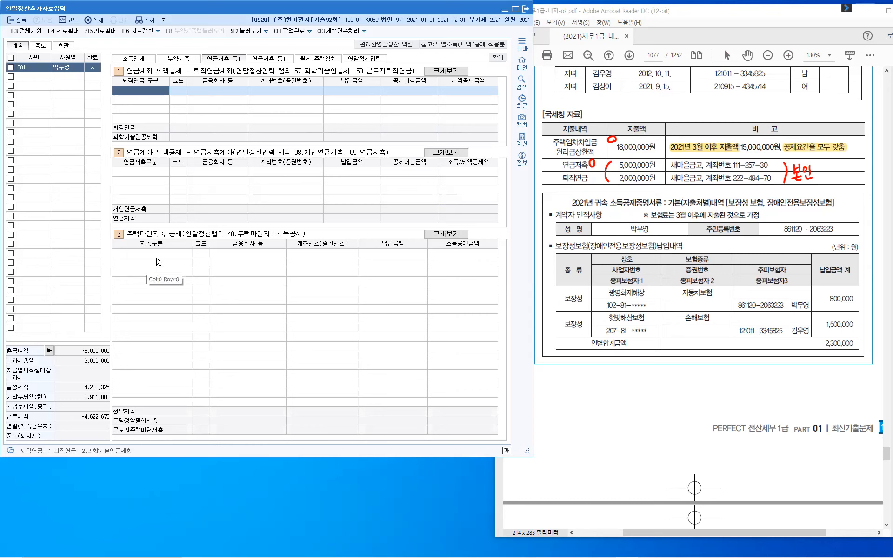
pyautogui.click(161, 95)
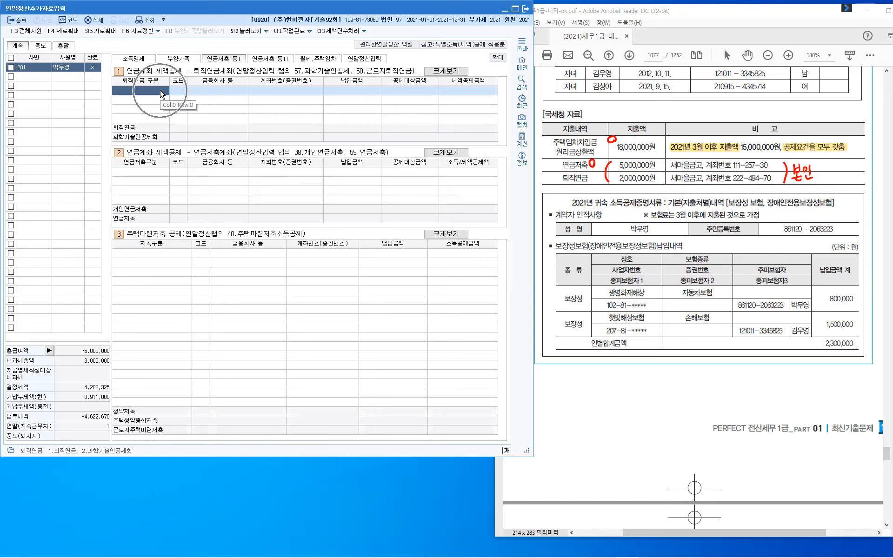
pyautogui.click(144, 455)
pyautogui.write('1')
pyautogui.press('Return')
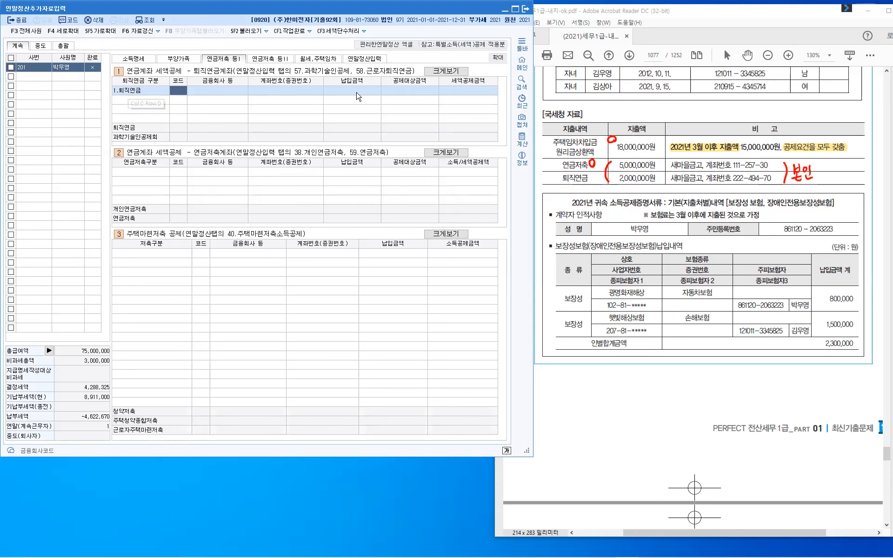
# - Set the institution to 110 새마을금고, enter the account number and a 2,000,000 payment
pyautogui.press('F2')
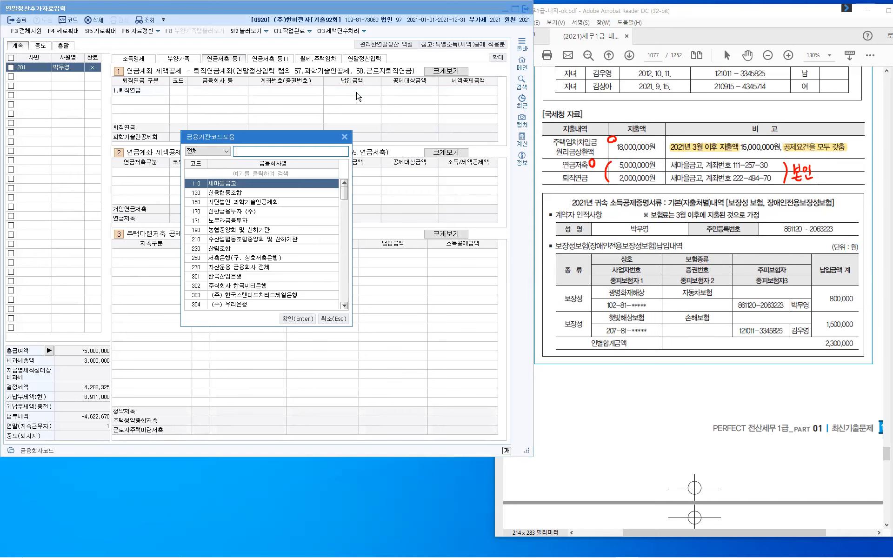
pyautogui.press('Return')
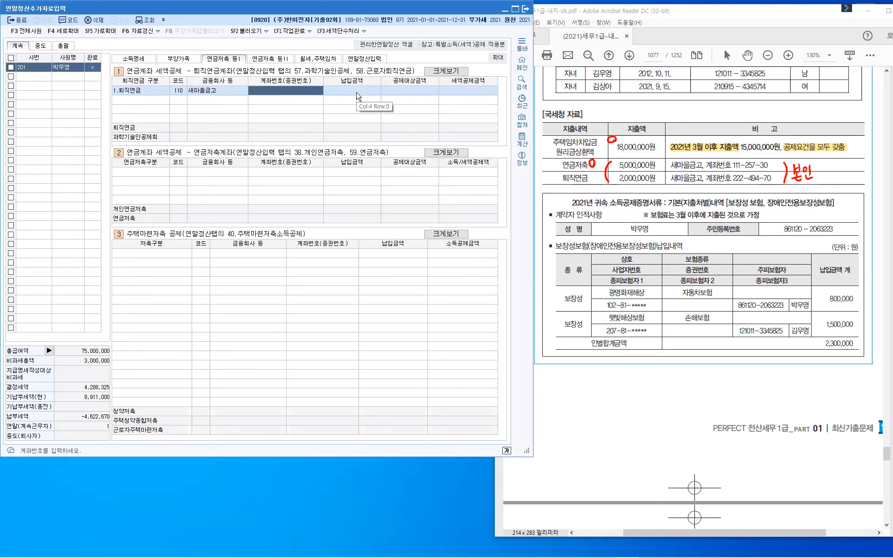
pyautogui.write('11')
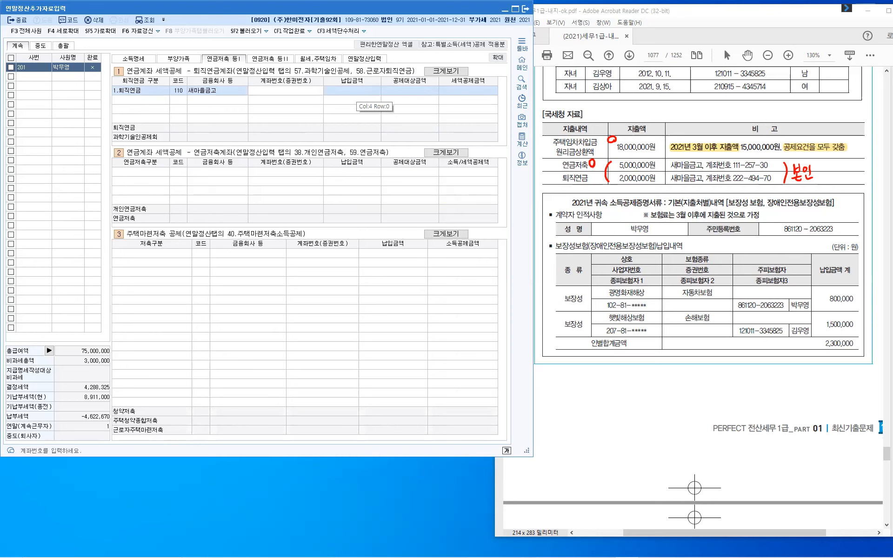
pyautogui.press('Return')
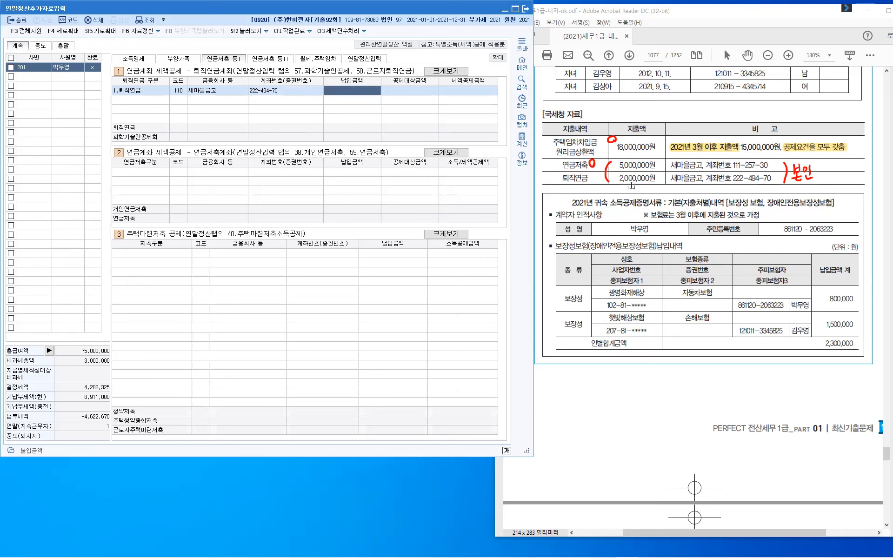
pyautogui.write('2000000')
pyautogui.press('Return')
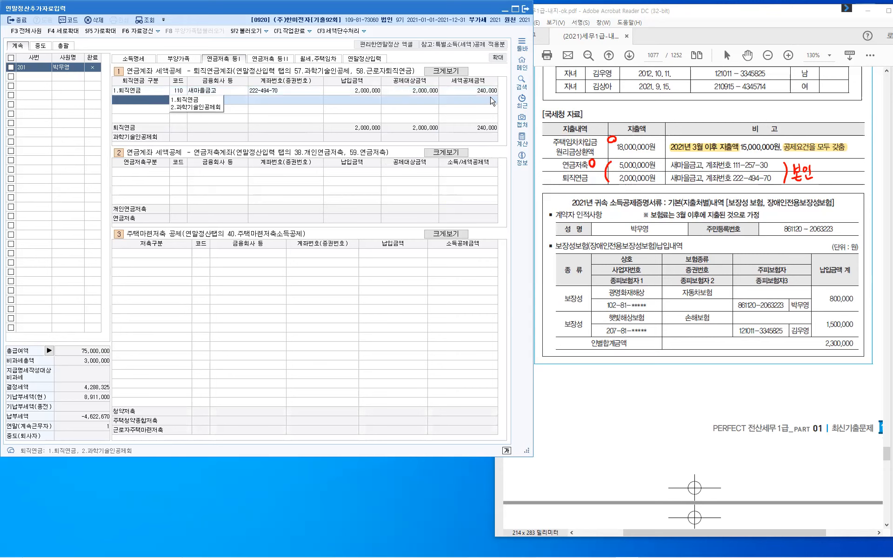
# - Add a 2.연금저축 row at 110 새마을금고 with its account number and 5,000,000 paid
pyautogui.click(134, 173)
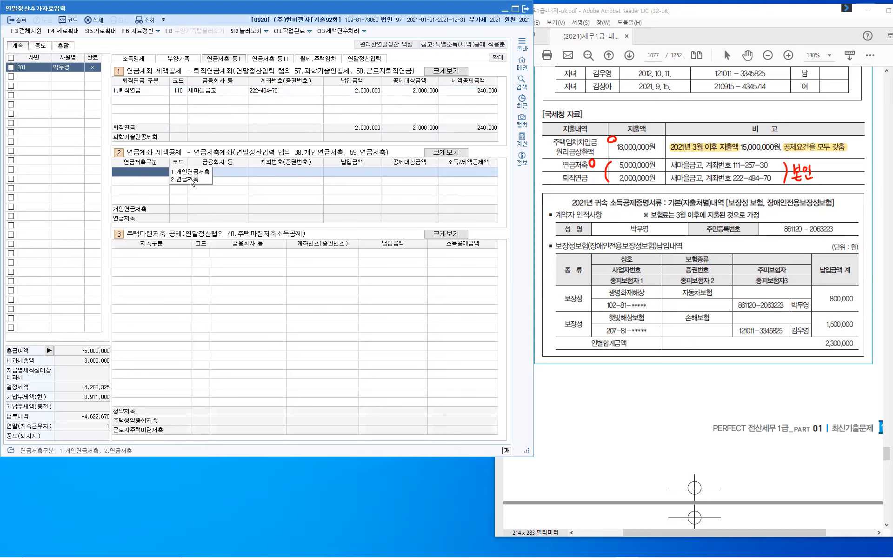
pyautogui.press('Return')
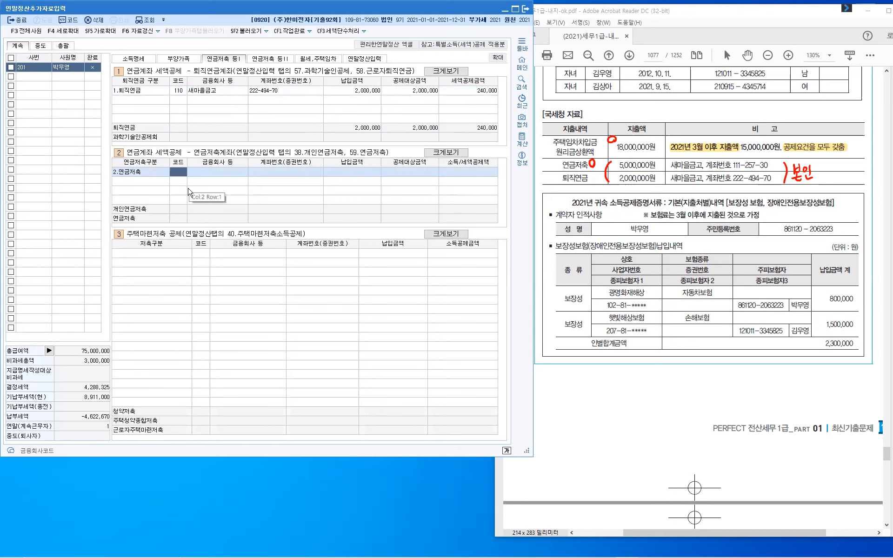
pyautogui.press('F2')
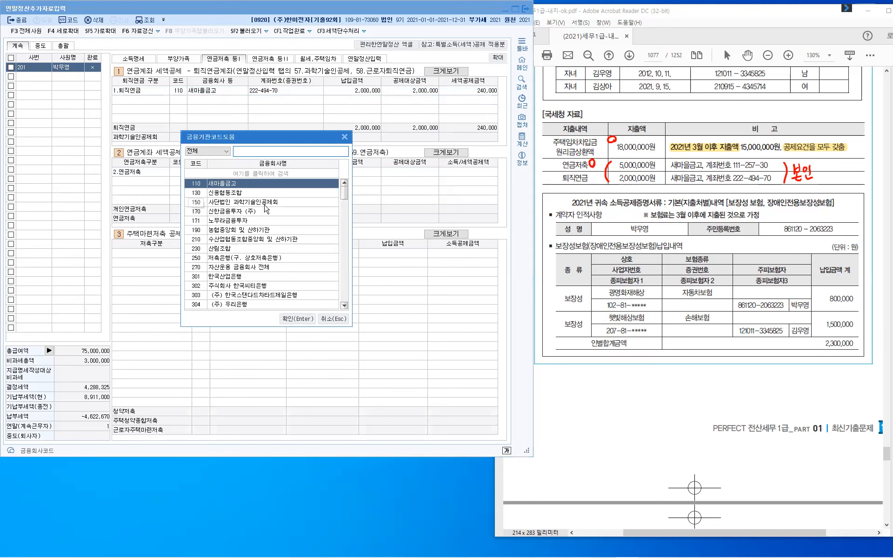
pyautogui.click(292, 319)
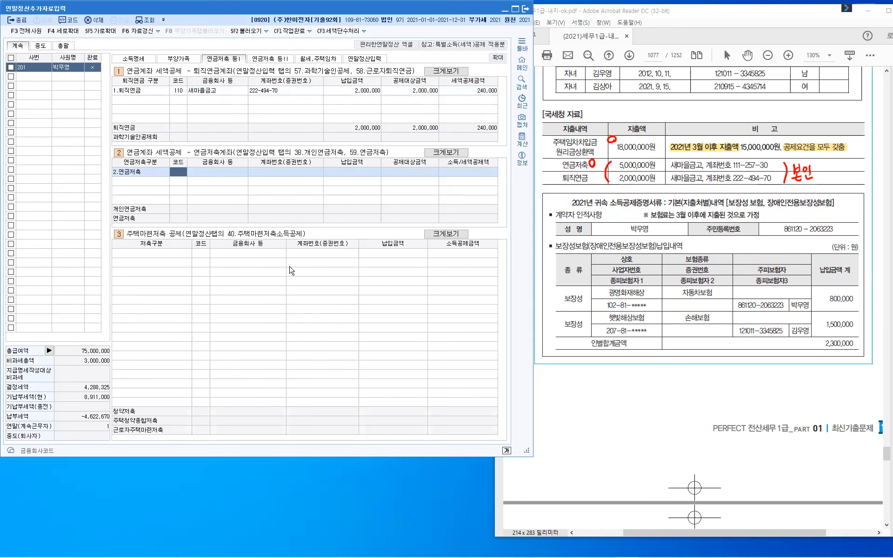
pyautogui.press('Return')
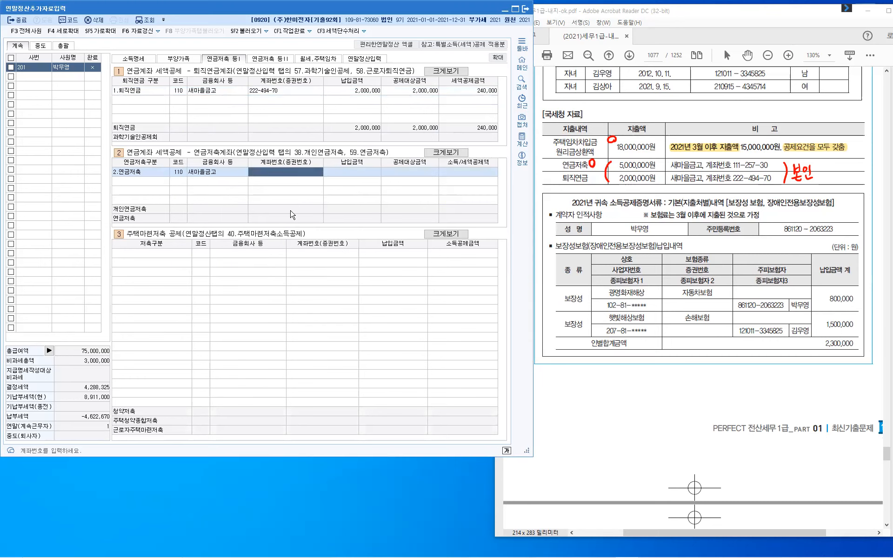
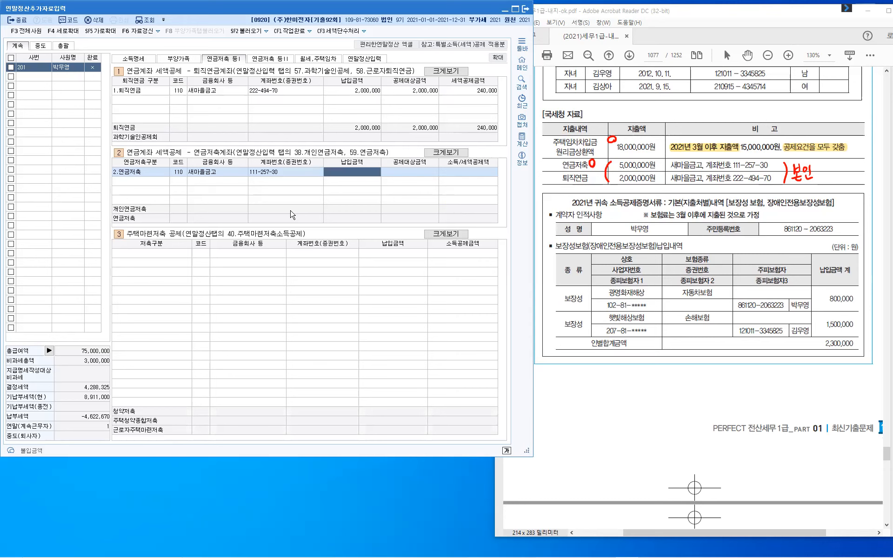
pyautogui.write('5000000')
pyautogui.press('Return')
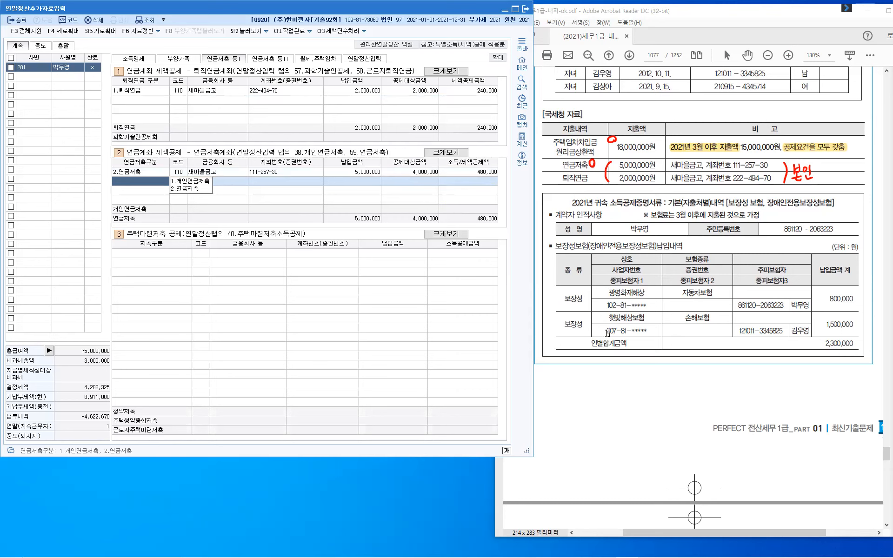
pyautogui.press('Escape')
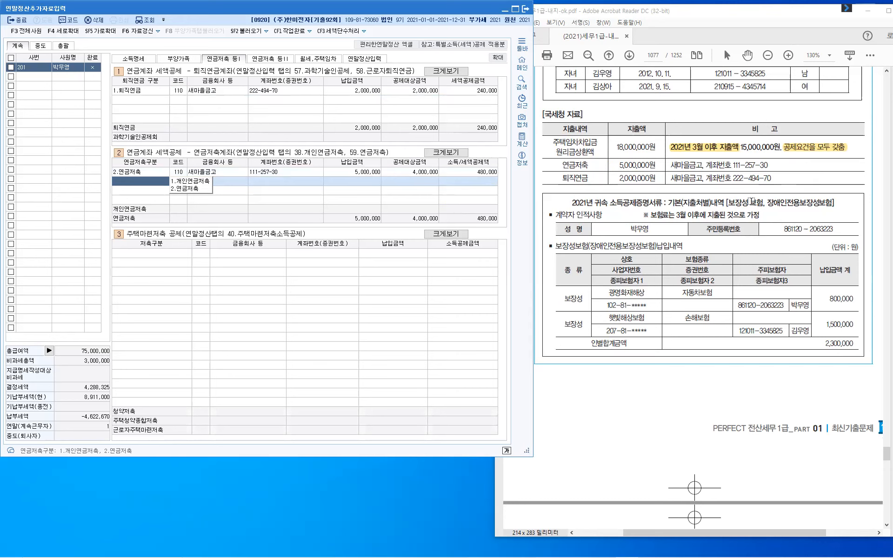
# - In the source PDF, highlight the 의료비 headings and patient names on the first two receipts
pyautogui.click(815, 240)
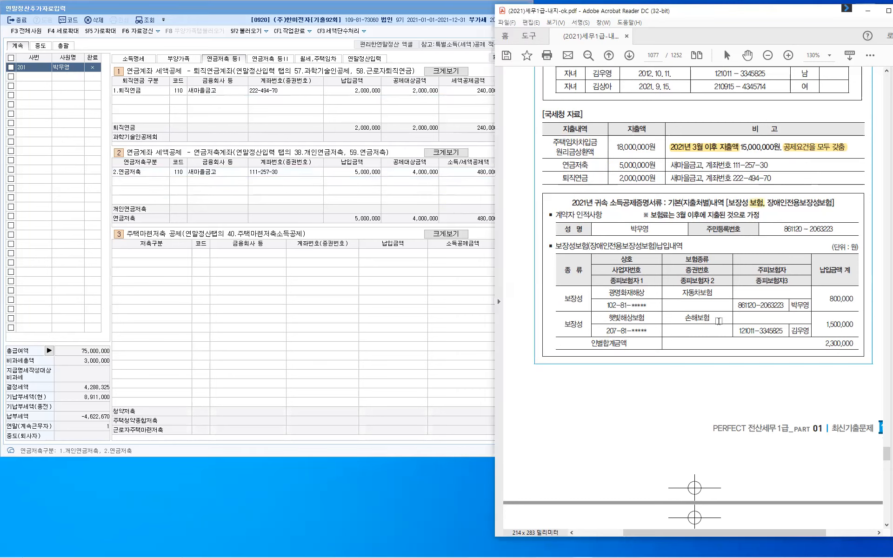
pyautogui.scroll(-3, 716, 321)
pyautogui.scroll(-6, 743, 402)
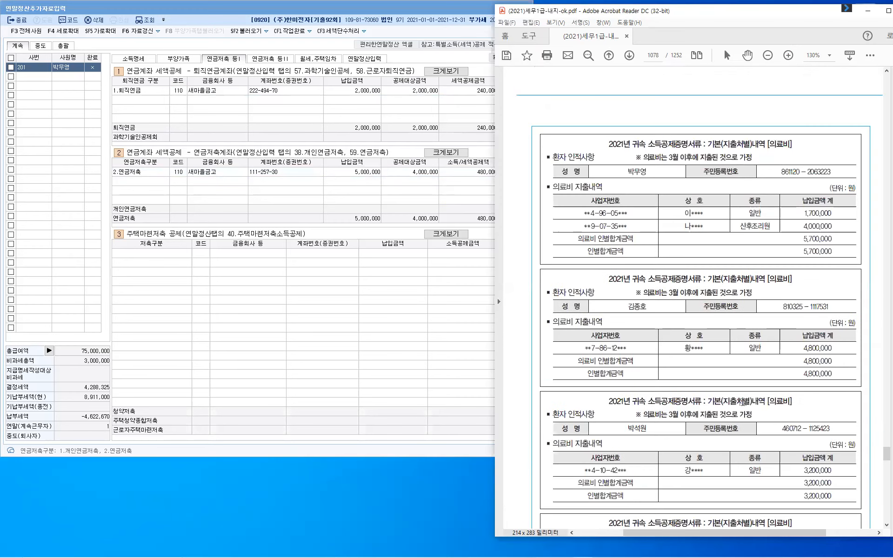
pyautogui.scroll(1, 744, 402)
pyautogui.scroll(5, 771, 259)
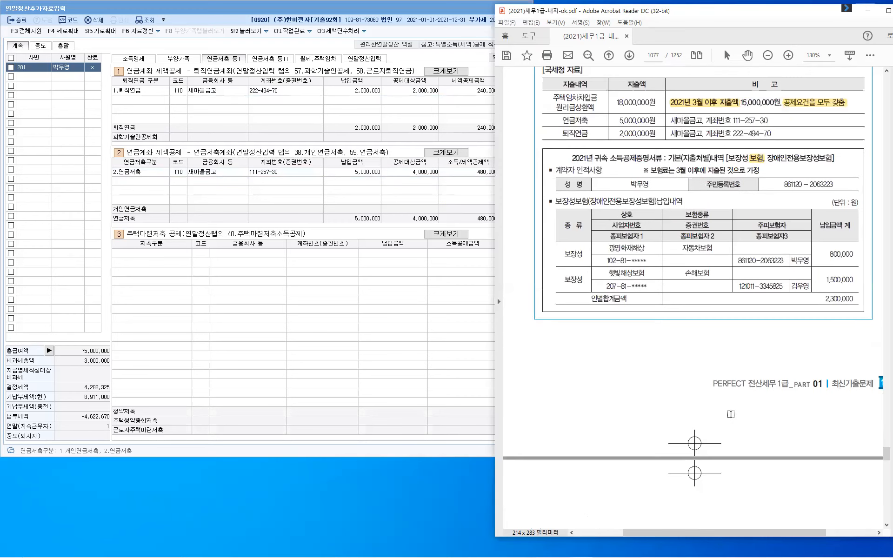
pyautogui.scroll(-1, 781, 279)
pyautogui.scroll(-6, 781, 279)
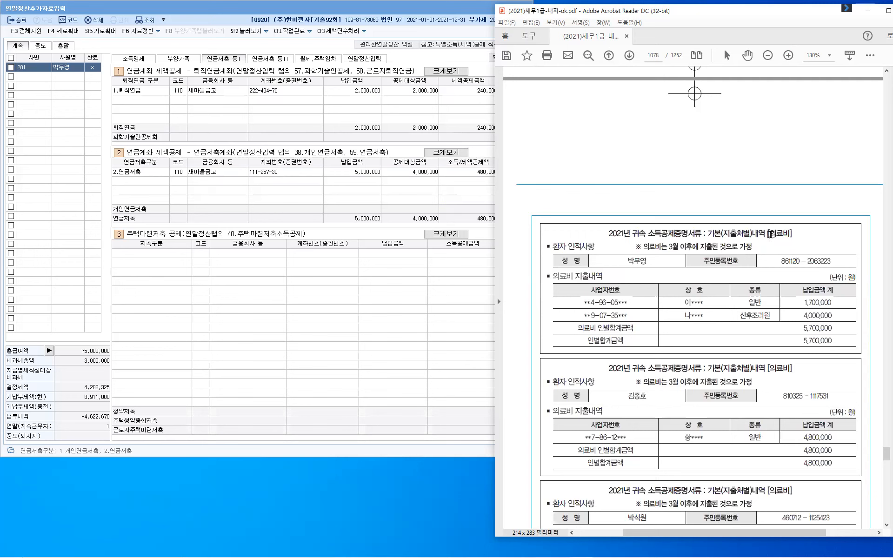
pyautogui.doubleClick(786, 234)
pyautogui.moveTo(628, 262); pyautogui.dragTo(649, 259)
pyautogui.moveTo(629, 399); pyautogui.dragTo(646, 399)
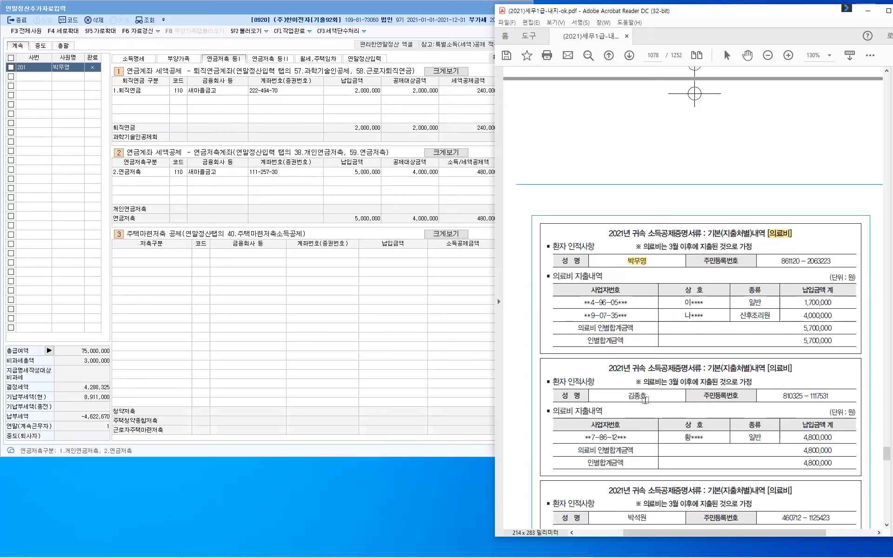
pyautogui.doubleClick(777, 368)
# - Highlight the third receipt's 의료비 heading and the fourth receipt's patient name
pyautogui.scroll(-2, 778, 387)
pyautogui.scroll(-2, 623, 327)
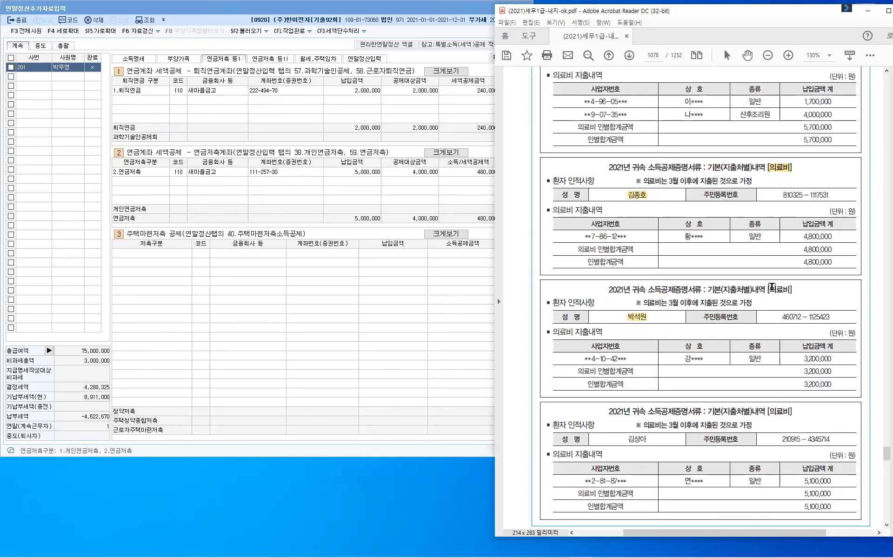
pyautogui.moveTo(770, 288); pyautogui.dragTo(787, 288)
pyautogui.scroll(-2, 747, 411)
pyautogui.moveTo(628, 327); pyautogui.dragTo(648, 328)
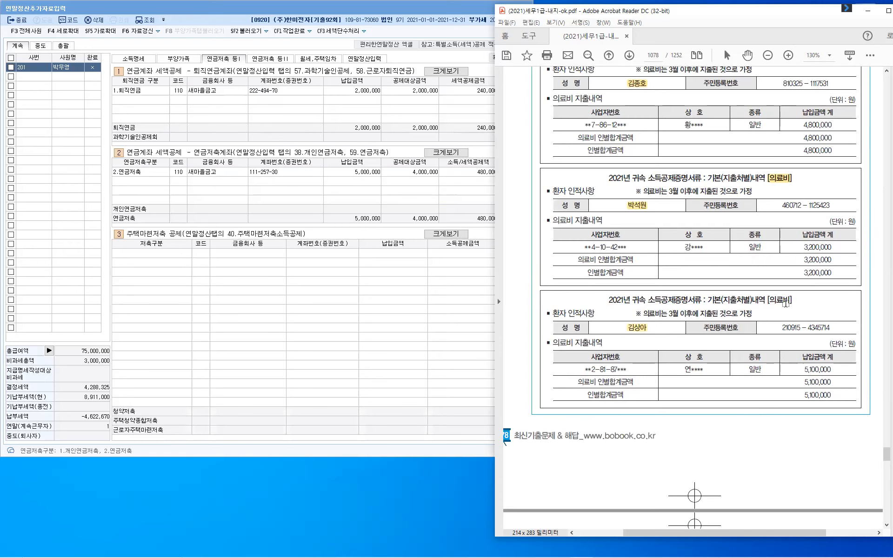
# - Mark the note about expenses after March, then move to the 신용카드 statement on page 1079
pyautogui.scroll(1, 750, 403)
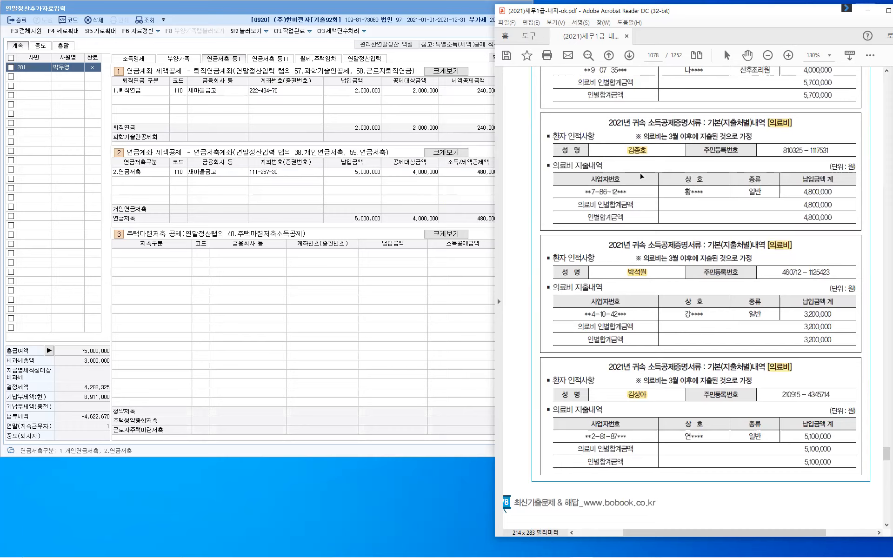
pyautogui.scroll(2, 641, 175)
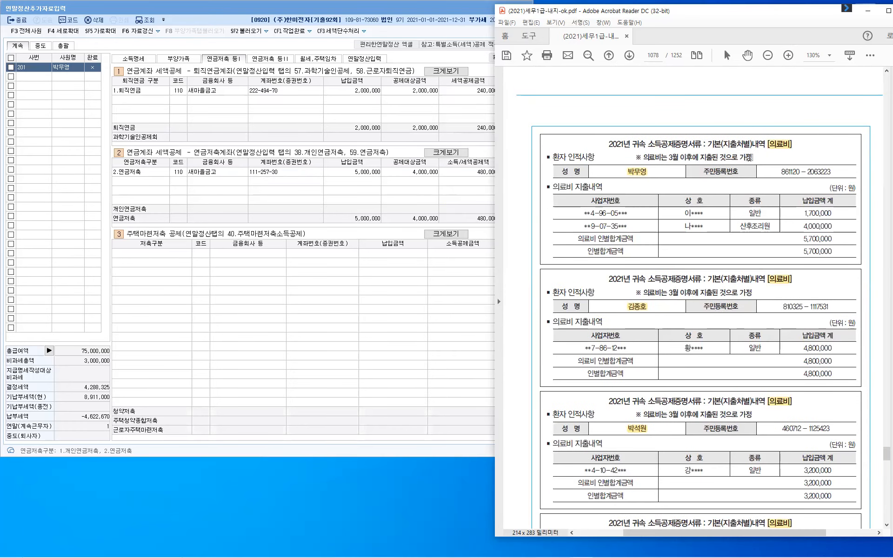
pyautogui.tripleClick(750, 157)
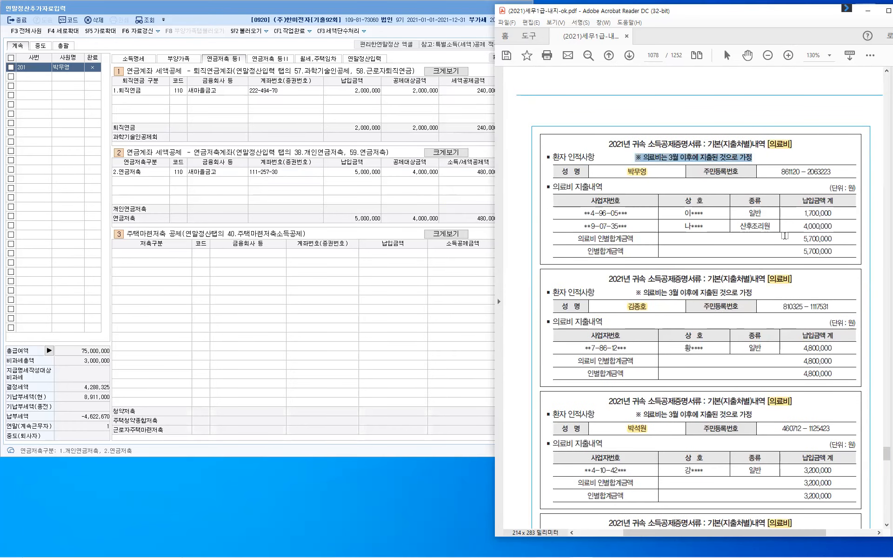
pyautogui.click(784, 236)
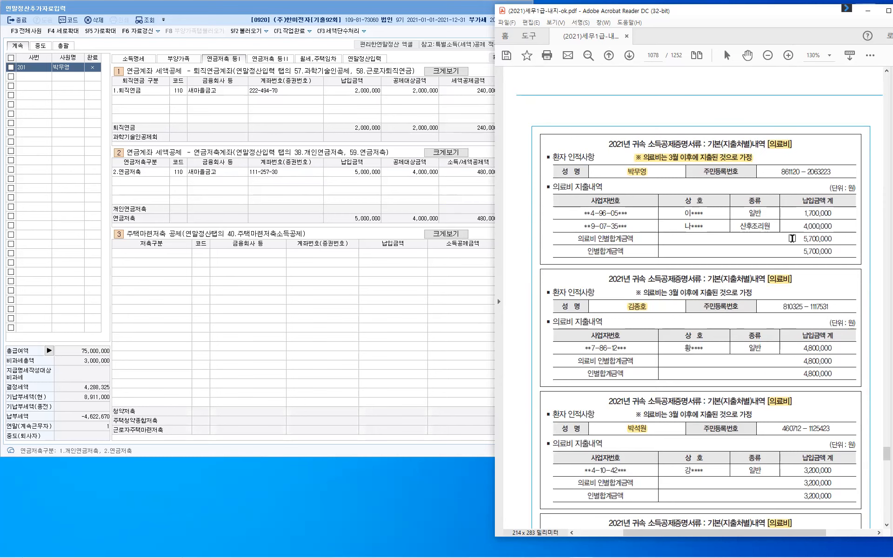
pyautogui.scroll(-1, 792, 238)
pyautogui.scroll(-10, 792, 239)
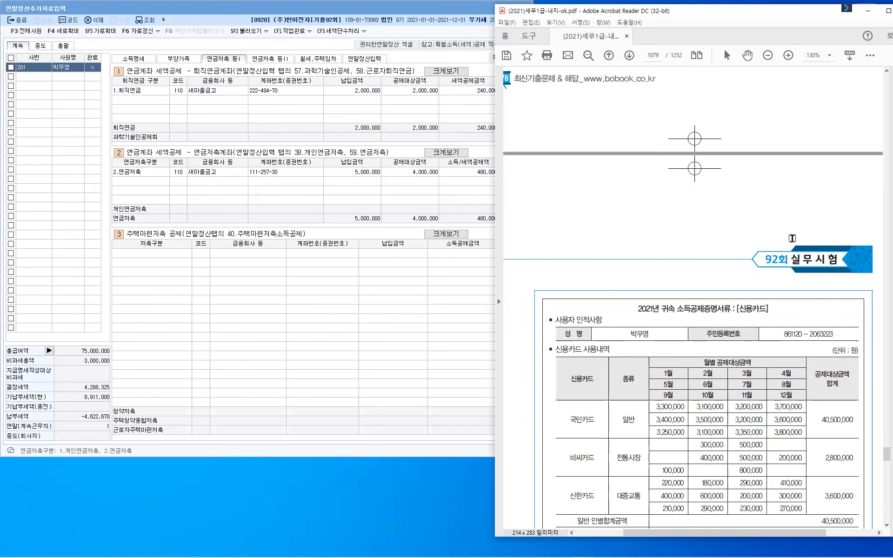
pyautogui.scroll(-4, 791, 238)
pyautogui.scroll(-3, 791, 238)
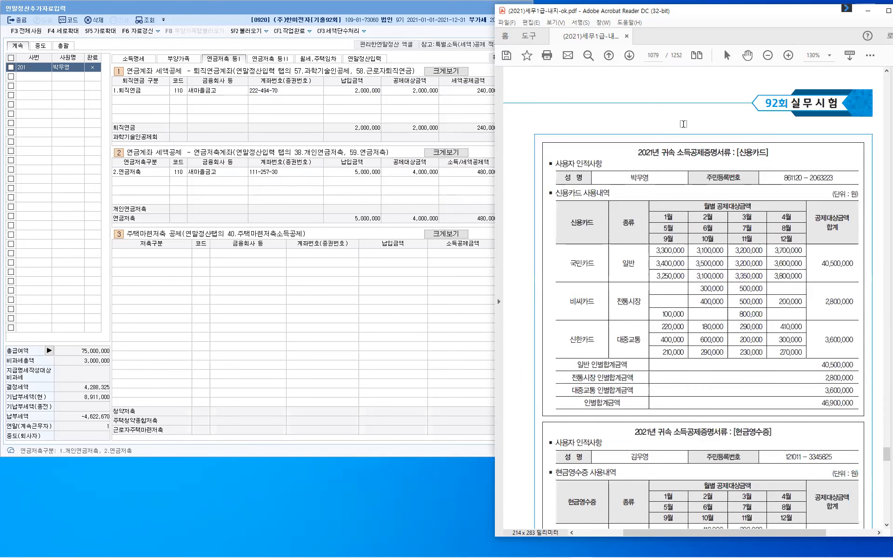
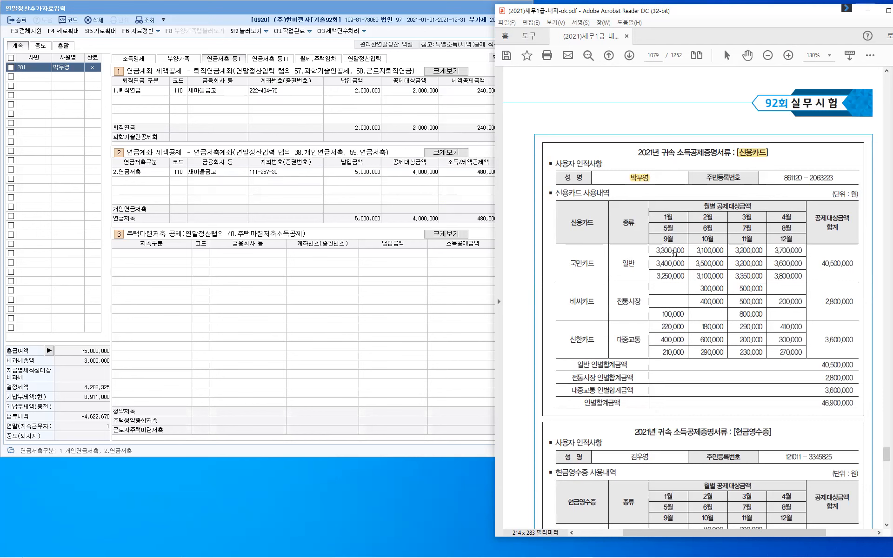
# - Highlight the credit card amounts 3,300,000, 3,100,000, 300,000 and 220,000 in yellow
pyautogui.moveTo(655, 251); pyautogui.dragTo(685, 251)
pyautogui.moveTo(694, 251); pyautogui.dragTo(725, 250)
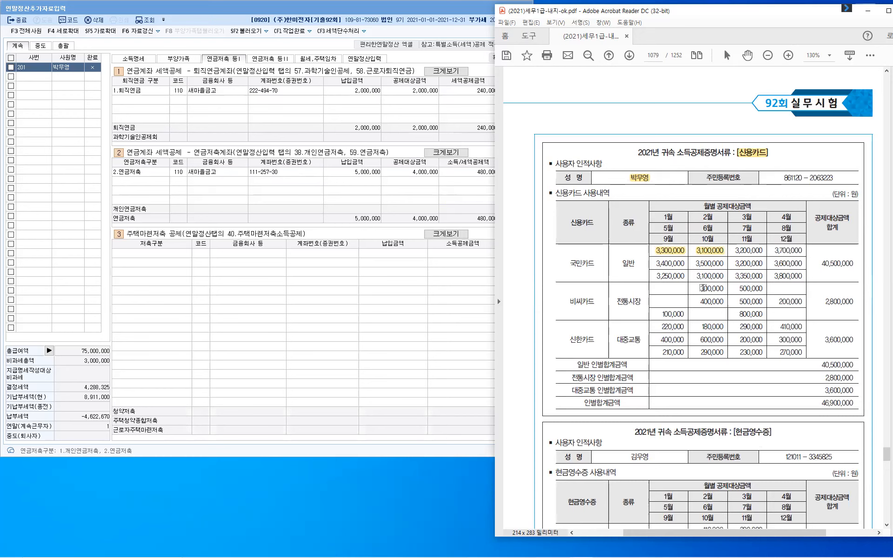
pyautogui.moveTo(698, 287); pyautogui.dragTo(723, 287)
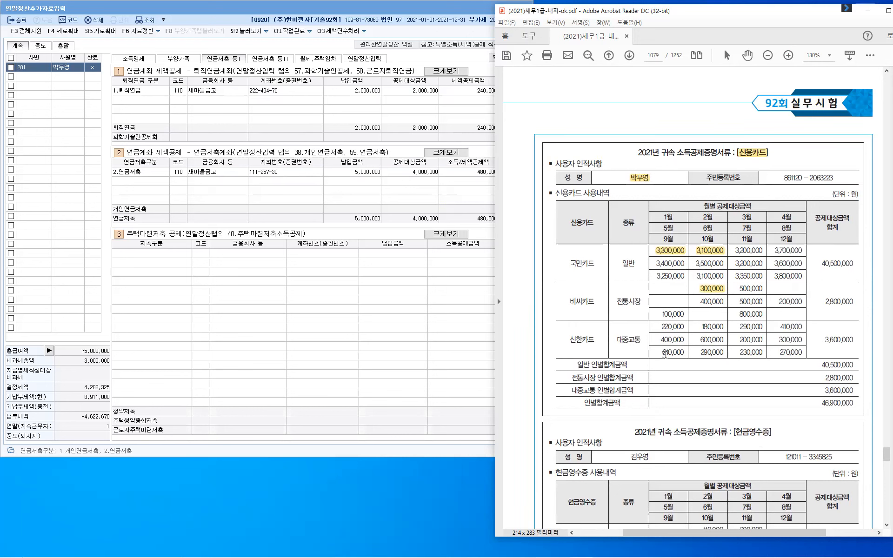
pyautogui.moveTo(662, 327); pyautogui.dragTo(723, 329)
# - Highlight the [현금영수증] title label, the user's name and the 110,000 cash receipt amount
pyautogui.scroll(-4, 734, 256)
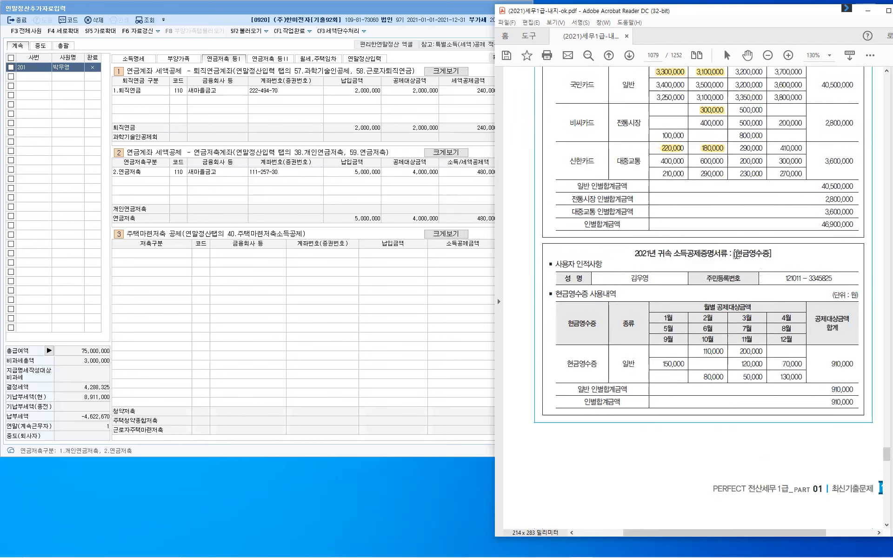
pyautogui.moveTo(736, 254); pyautogui.dragTo(769, 257)
pyautogui.moveTo(629, 281); pyautogui.dragTo(656, 281)
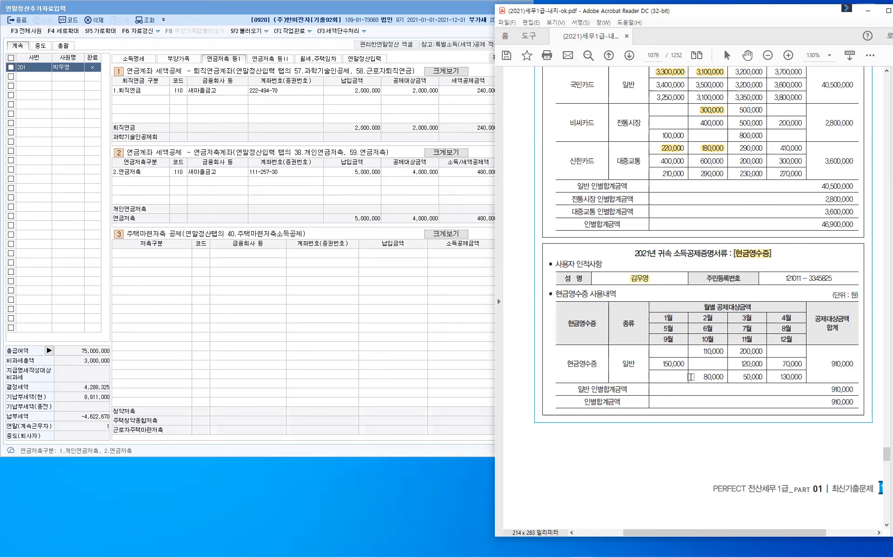
pyautogui.doubleClick(711, 352)
pyautogui.click(711, 358)
# - Highlight the [기부금] label in the donation statement title
pyautogui.scroll(-3, 712, 361)
pyautogui.scroll(-5, 713, 362)
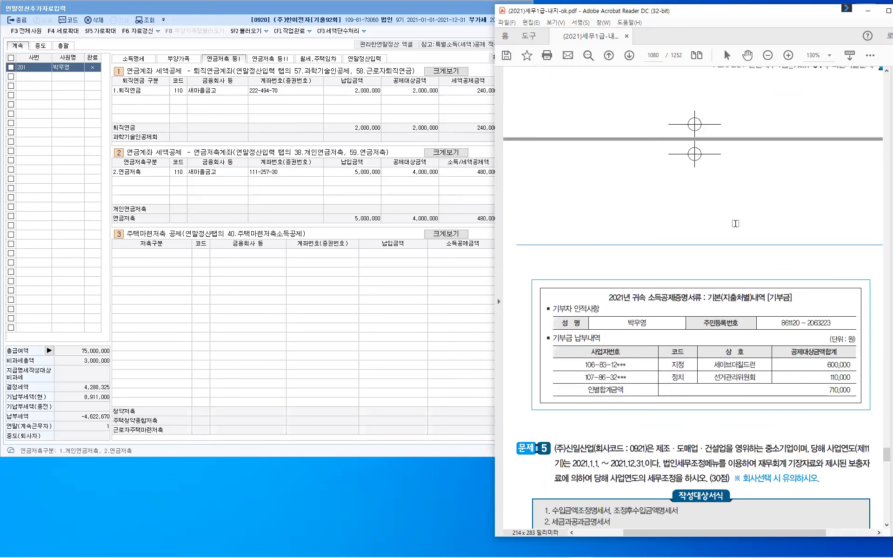
pyautogui.scroll(-5, 738, 239)
pyautogui.scroll(2, 774, 192)
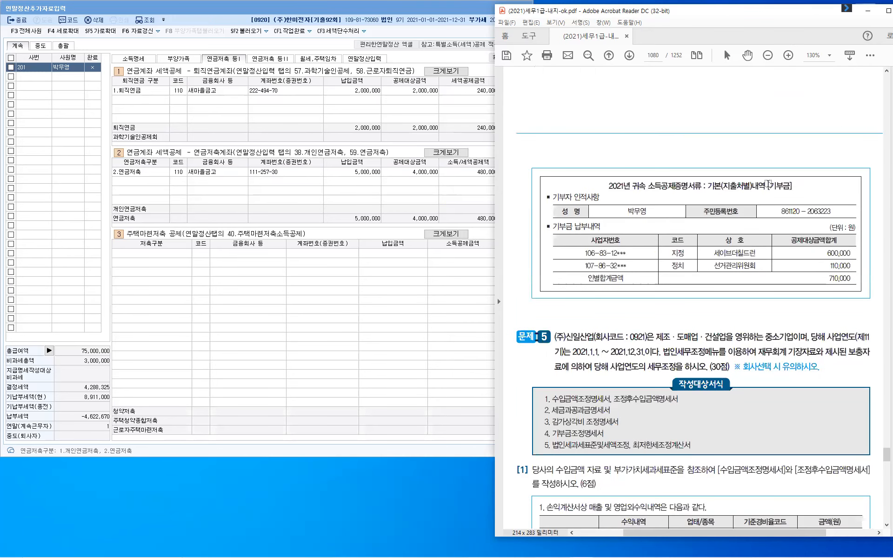
pyautogui.moveTo(767, 187); pyautogui.dragTo(790, 186)
# - Scroll back up to the insurance premium statement on page 1077
pyautogui.scroll(2, 753, 300)
pyautogui.scroll(6, 758, 302)
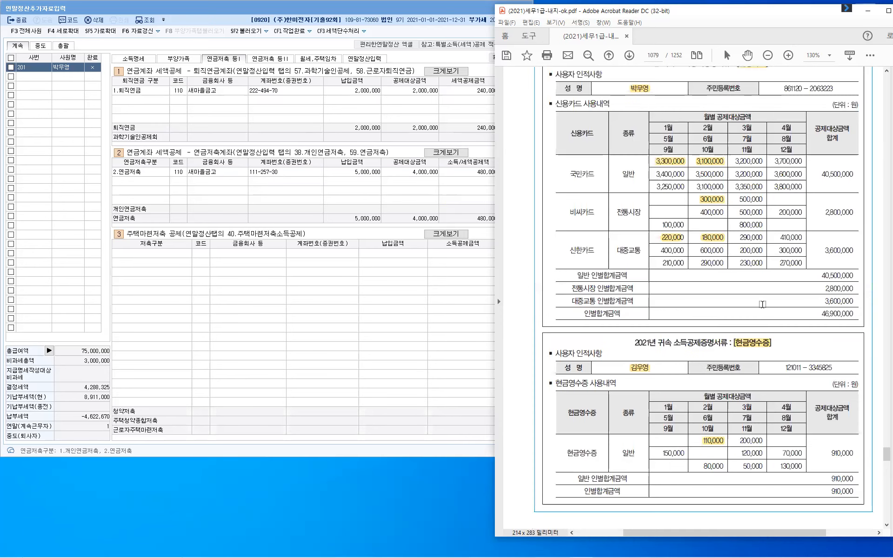
pyautogui.scroll(5, 762, 304)
pyautogui.scroll(2, 762, 302)
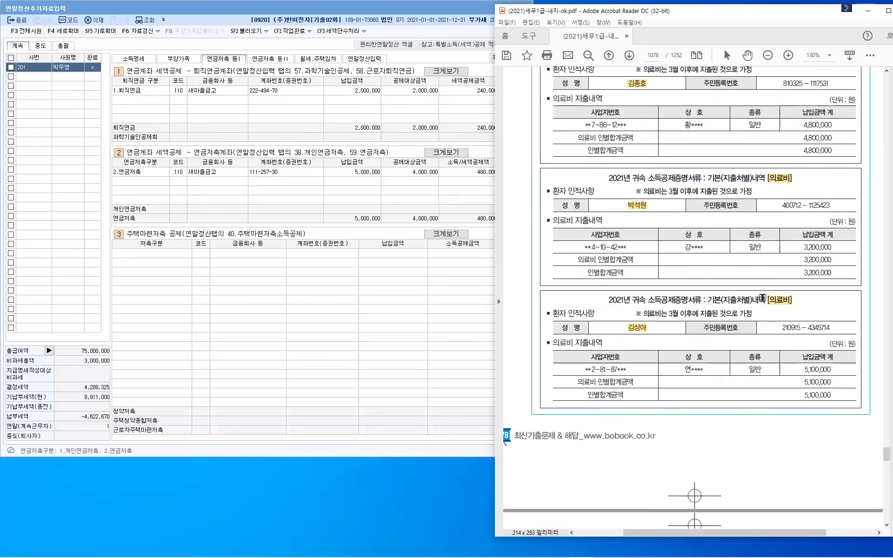
pyautogui.scroll(8, 762, 297)
pyautogui.scroll(8, 764, 299)
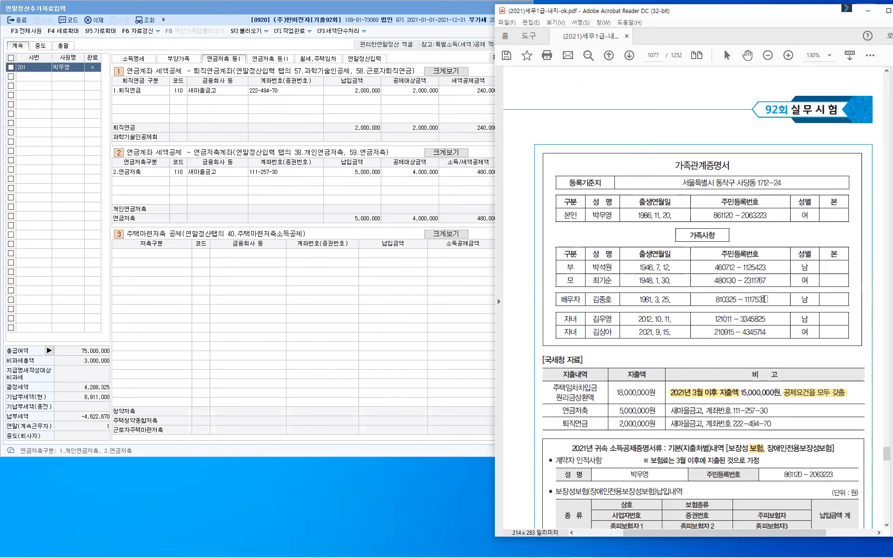
pyautogui.scroll(-8, 764, 299)
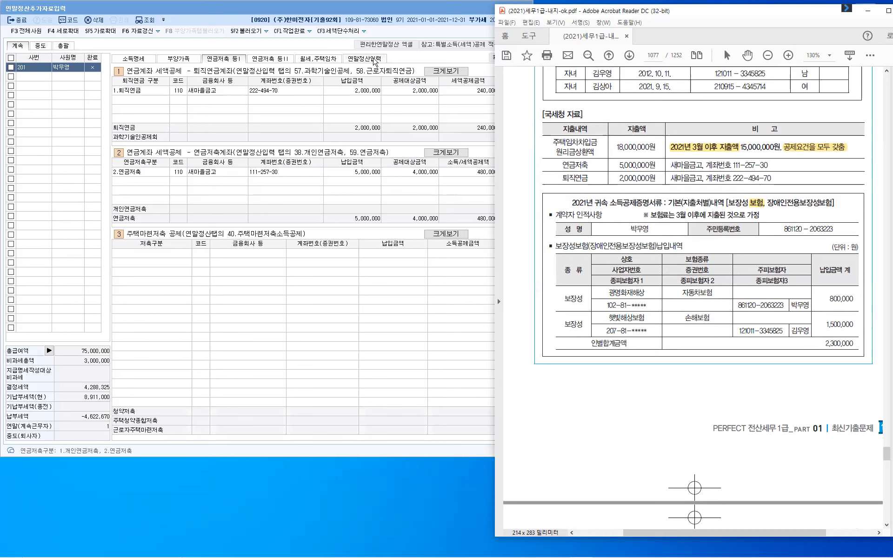
# - Check the 60.보장성보험 일반 line in 연말정산입력, then view the 부양가족 list
pyautogui.click(375, 62)
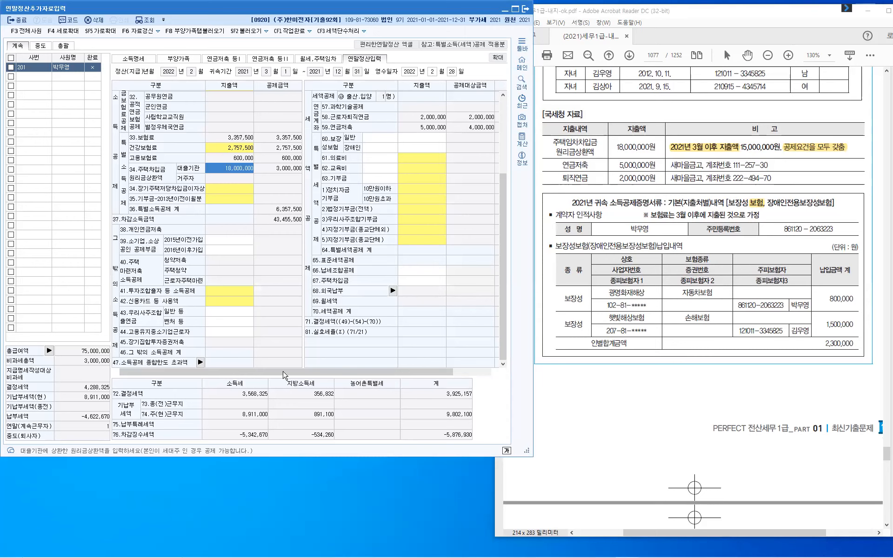
pyautogui.moveTo(285, 375); pyautogui.dragTo(418, 375)
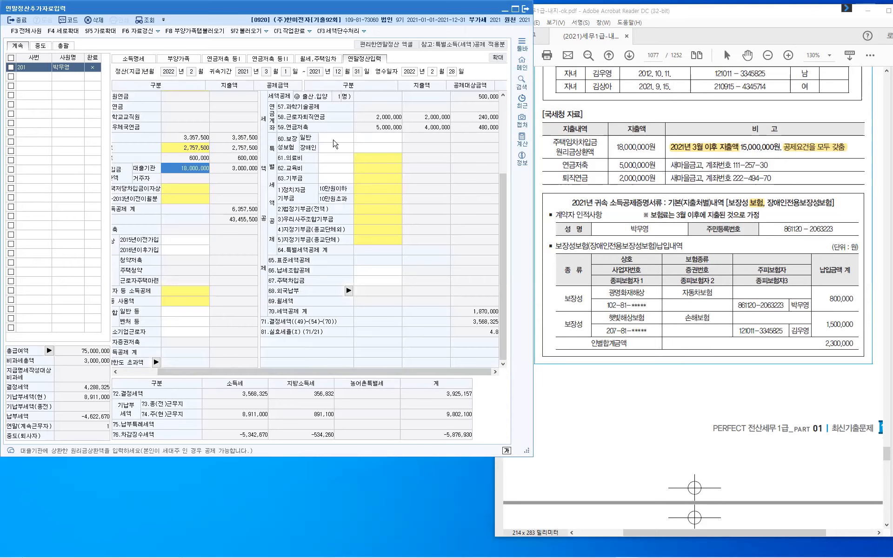
pyautogui.click(339, 138)
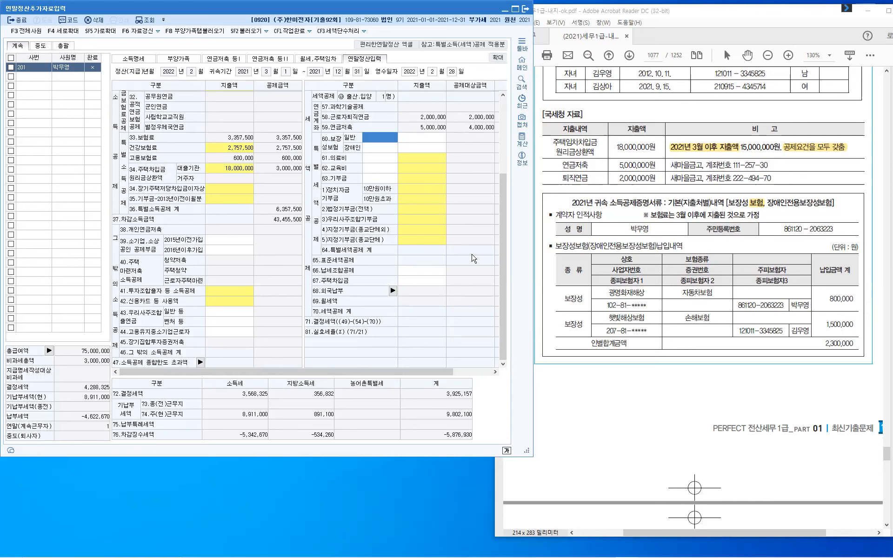
pyautogui.click(178, 58)
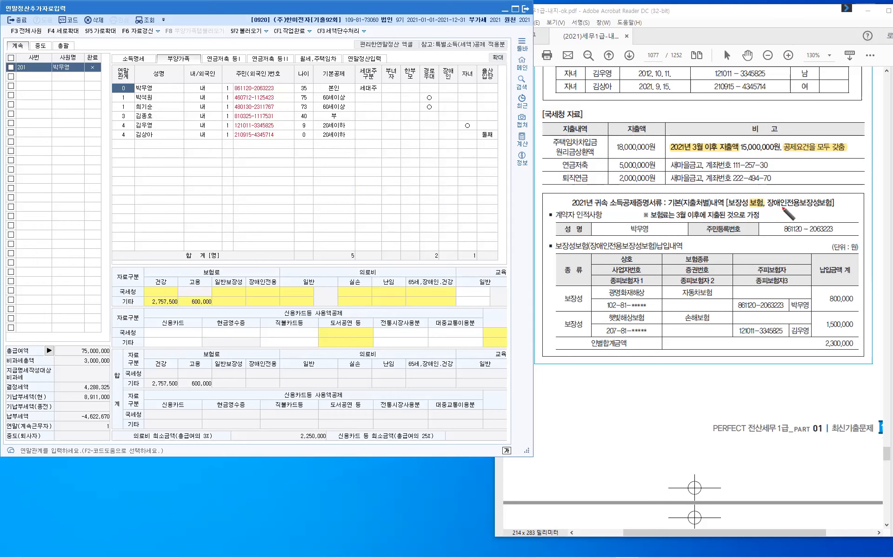
# - Handwrite the red note 소득0 연령0 on the insurance statement
pyautogui.moveTo(784, 206); pyautogui.dragTo(791, 217)
pyautogui.moveTo(791, 206); pyautogui.dragTo(798, 211)
pyautogui.moveTo(790, 214); pyautogui.dragTo(801, 214)
pyautogui.moveTo(792, 217)
pyautogui.mouseDown()
pyautogui.moveTo(799, 222)
pyautogui.moveTo(807, 208)
pyautogui.moveTo(830, 212)
pyautogui.mouseUp()
pyautogui.moveTo(824, 215); pyautogui.dragTo(832, 220)
pyautogui.moveTo(834, 207); pyautogui.dragTo(838, 216)
pyautogui.moveTo(840, 206); pyautogui.dragTo(840, 218)
pyautogui.moveTo(837, 217); pyautogui.dragTo(848, 210)
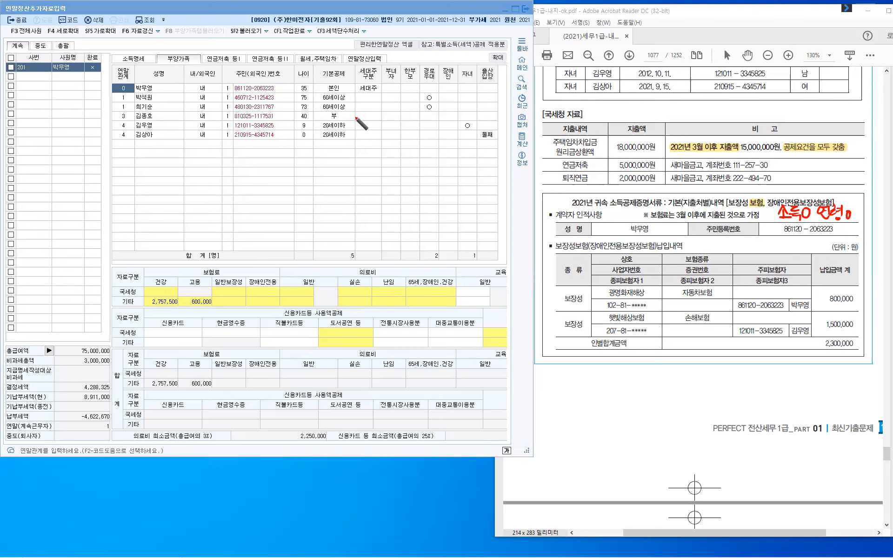
# - Underline both insured names and 3월, and circle the 2,300,000 total in red
pyautogui.moveTo(155, 117); pyautogui.dragTo(156, 118)
pyautogui.moveTo(789, 309)
pyautogui.mouseDown()
pyautogui.moveTo(810, 311)
pyautogui.moveTo(808, 339)
pyautogui.mouseUp()
pyautogui.moveTo(849, 331); pyautogui.dragTo(860, 345)
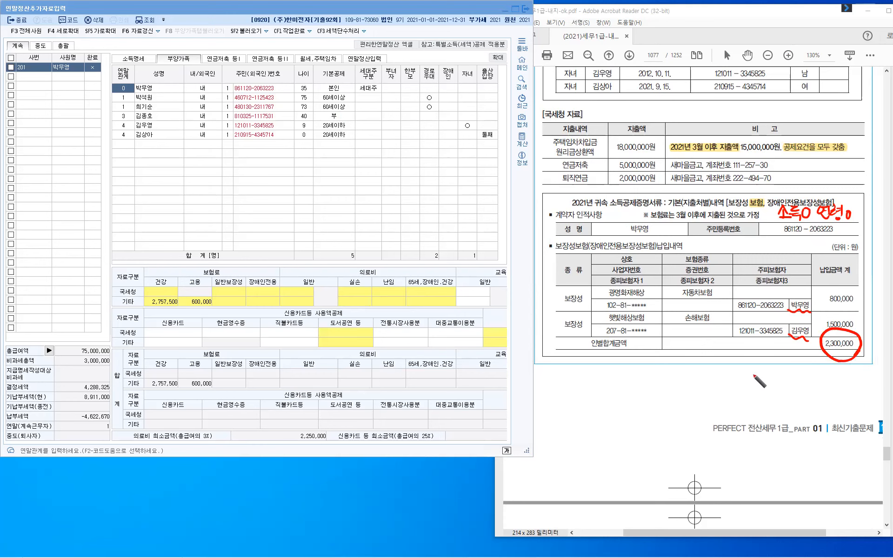
pyautogui.moveTo(677, 220); pyautogui.dragTo(692, 222)
# - Enter 2,300,000 as the 60.보장성보험 일반 premium expense in 연말정산입력
pyautogui.click(379, 223)
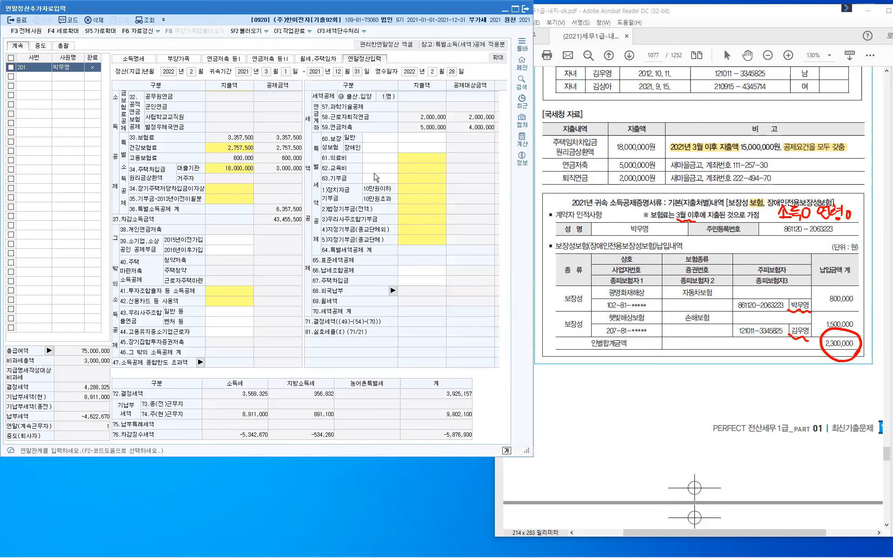
pyautogui.click(371, 137)
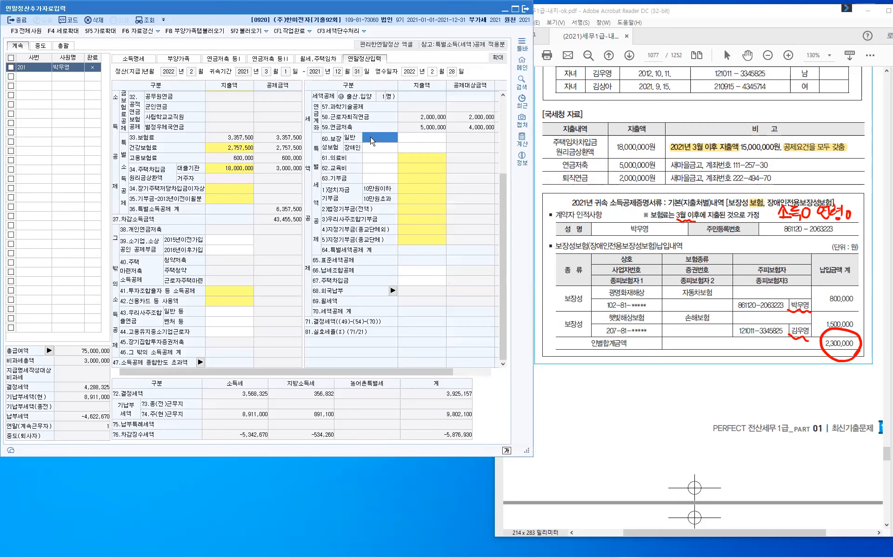
pyautogui.click(415, 138)
pyautogui.write('2,300,000')
pyautogui.press('Return')
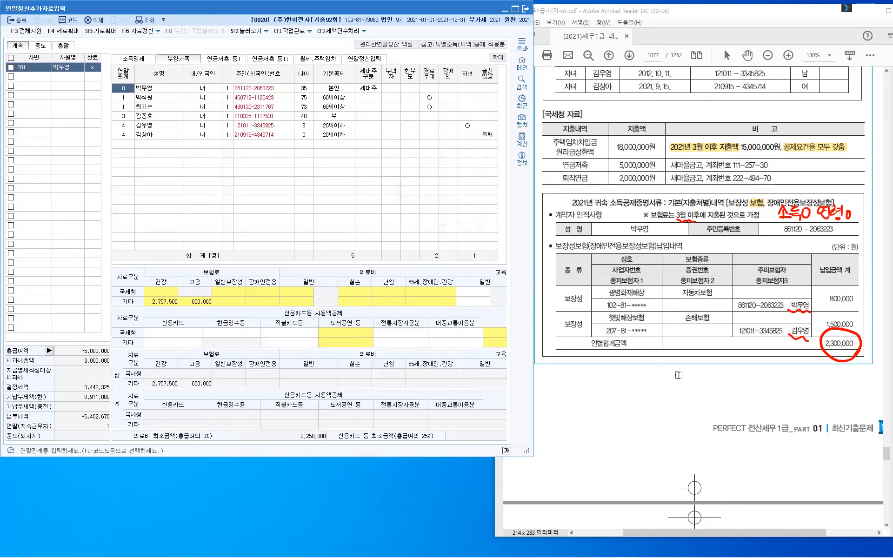
# - Return to the PDF and scroll down to the 의료비 statements on page 1078
pyautogui.click(678, 374)
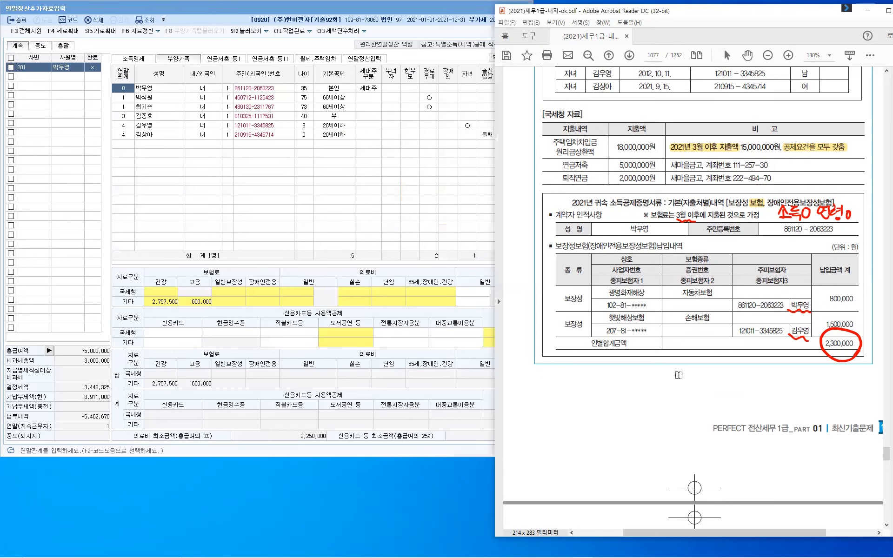
pyautogui.press('Escape')
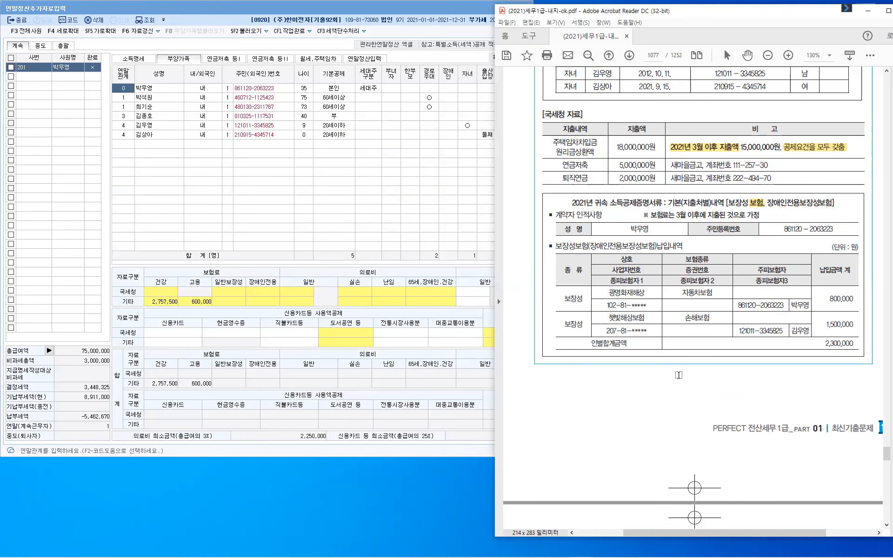
pyautogui.scroll(-3, 678, 375)
pyautogui.scroll(-10, 678, 375)
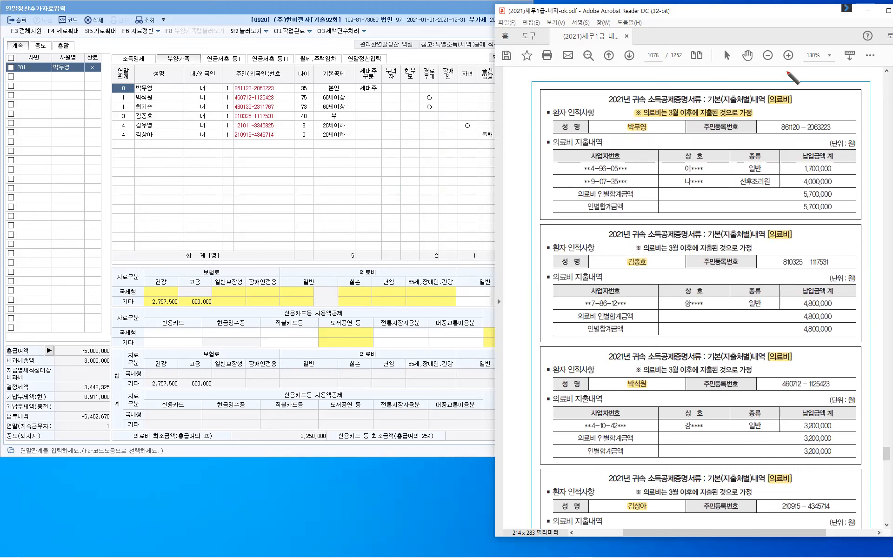
# - Write an age and income note above the medical statements and (본인) beside the first patient
pyautogui.moveTo(774, 71)
pyautogui.mouseDown()
pyautogui.moveTo(796, 70)
pyautogui.moveTo(803, 76)
pyautogui.moveTo(789, 92)
pyautogui.moveTo(802, 96)
pyautogui.moveTo(860, 88)
pyautogui.mouseUp()
pyautogui.moveTo(851, 91); pyautogui.dragTo(861, 95)
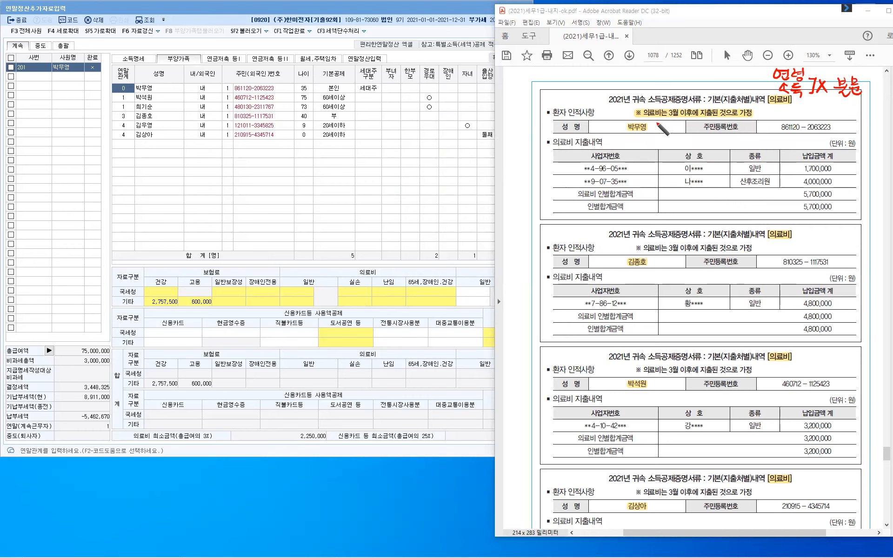
pyautogui.moveTo(664, 122)
pyautogui.mouseDown()
pyautogui.moveTo(654, 130)
pyautogui.moveTo(666, 127)
pyautogui.mouseUp()
pyautogui.moveTo(659, 128); pyautogui.dragTo(666, 131)
pyautogui.moveTo(670, 121); pyautogui.dragTo(670, 121)
pyautogui.moveTo(675, 119); pyautogui.dragTo(676, 134)
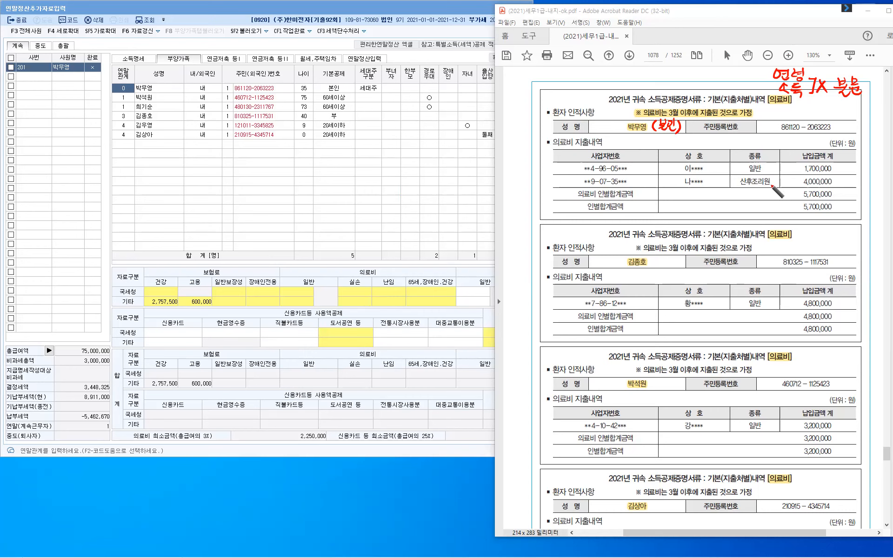
# - Mark the 1,700,000 amount as 전액 and write 7.500 above the first medical table
pyautogui.moveTo(798, 167); pyautogui.dragTo(794, 168)
pyautogui.moveTo(842, 162); pyautogui.dragTo(852, 171)
pyautogui.moveTo(854, 162); pyautogui.dragTo(859, 173)
pyautogui.moveTo(584, 69); pyautogui.dragTo(591, 80)
pyautogui.click(594, 77)
pyautogui.moveTo(599, 71); pyautogui.dragTo(605, 70)
pyautogui.click(614, 72)
pyautogui.moveTo(608, 70); pyautogui.dragTo(629, 85)
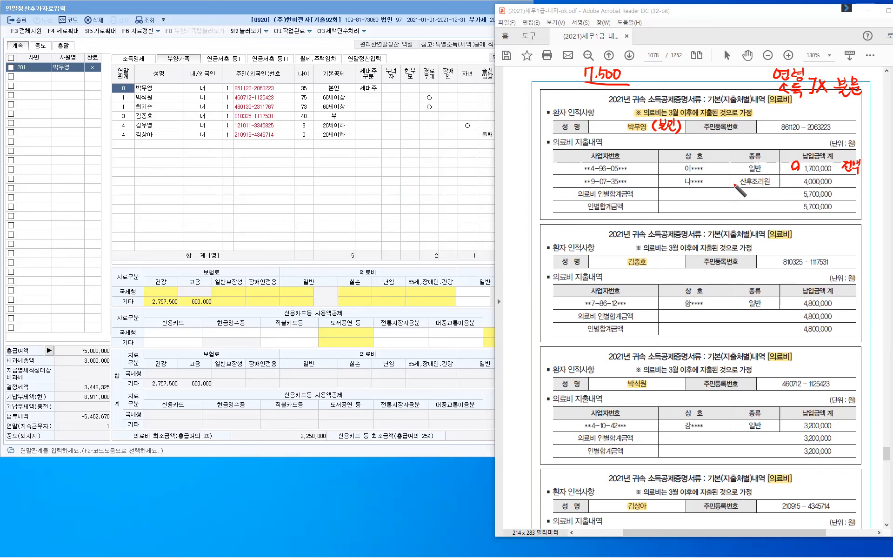
# - Point an arrow at 산후조리원 noting 7,000만원이상, then cross out 7.500 and 4,000,000
pyautogui.moveTo(724, 179)
pyautogui.mouseDown()
pyautogui.moveTo(723, 196)
pyautogui.moveTo(737, 192)
pyautogui.moveTo(714, 211)
pyautogui.mouseUp()
pyautogui.click(717, 205)
pyautogui.moveTo(721, 201); pyautogui.dragTo(729, 200)
pyautogui.moveTo(735, 200); pyautogui.dragTo(735, 200)
pyautogui.moveTo(739, 198); pyautogui.dragTo(740, 201)
pyautogui.moveTo(761, 202)
pyautogui.mouseDown()
pyautogui.moveTo(755, 206)
pyautogui.moveTo(783, 204)
pyautogui.moveTo(776, 202)
pyautogui.mouseUp()
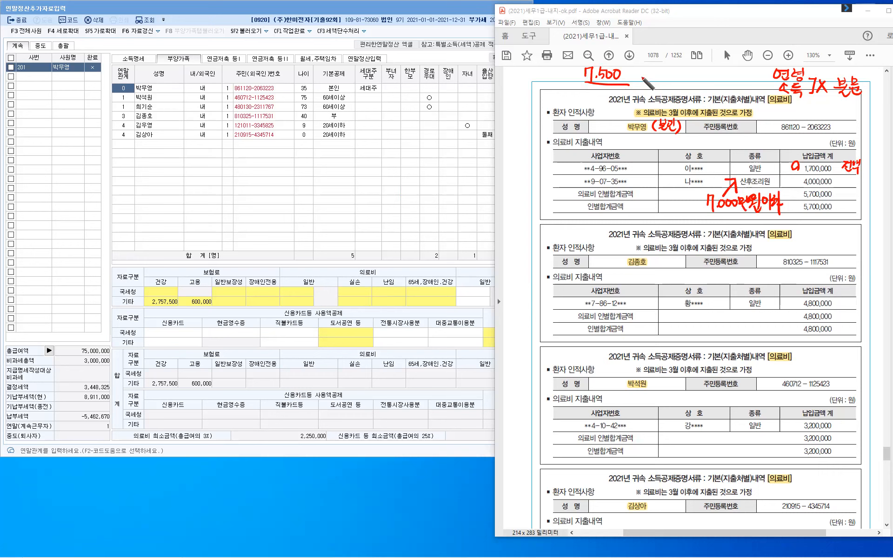
pyautogui.moveTo(643, 70)
pyautogui.mouseDown()
pyautogui.moveTo(636, 85)
pyautogui.moveTo(647, 84)
pyautogui.mouseUp()
pyautogui.moveTo(816, 177)
pyautogui.mouseDown()
pyautogui.moveTo(810, 186)
pyautogui.moveTo(818, 189)
pyautogui.mouseUp()
pyautogui.moveTo(655, 258)
pyautogui.mouseDown()
pyautogui.moveTo(652, 270)
pyautogui.moveTo(664, 265)
pyautogui.mouseUp()
pyautogui.moveTo(665, 257); pyautogui.dragTo(665, 269)
pyautogui.moveTo(668, 255)
pyautogui.mouseDown()
pyautogui.moveTo(669, 270)
pyautogui.moveTo(675, 256)
pyautogui.mouseUp()
pyautogui.moveTo(671, 264); pyautogui.dragTo(681, 263)
pyautogui.moveTo(677, 264)
pyautogui.mouseDown()
pyautogui.moveTo(676, 272)
pyautogui.moveTo(685, 270)
pyautogui.mouseUp()
pyautogui.moveTo(687, 255); pyautogui.dragTo(687, 273)
pyautogui.moveTo(690, 255); pyautogui.dragTo(692, 275)
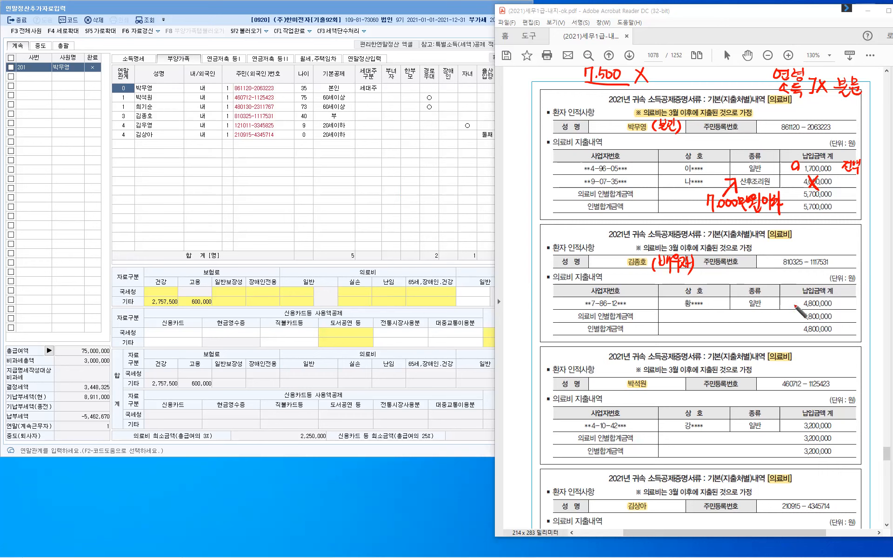
pyautogui.moveTo(797, 300); pyautogui.dragTo(794, 306)
pyautogui.moveTo(678, 279); pyautogui.dragTo(680, 290)
pyautogui.moveTo(699, 282)
pyautogui.mouseDown()
pyautogui.moveTo(707, 282)
pyautogui.moveTo(697, 294)
pyautogui.mouseUp()
pyautogui.moveTo(707, 282); pyautogui.dragTo(707, 296)
pyautogui.moveTo(708, 290)
pyautogui.mouseDown()
pyautogui.moveTo(702, 296)
pyautogui.moveTo(714, 291)
pyautogui.mouseUp()
pyautogui.moveTo(719, 286); pyautogui.dragTo(719, 300)
pyautogui.moveTo(718, 293); pyautogui.dragTo(722, 292)
pyautogui.moveTo(723, 284); pyautogui.dragTo(724, 303)
pyautogui.moveTo(728, 285); pyautogui.dragTo(729, 285)
pyautogui.moveTo(734, 281); pyautogui.dragTo(733, 294)
pyautogui.moveTo(727, 294); pyautogui.dragTo(735, 300)
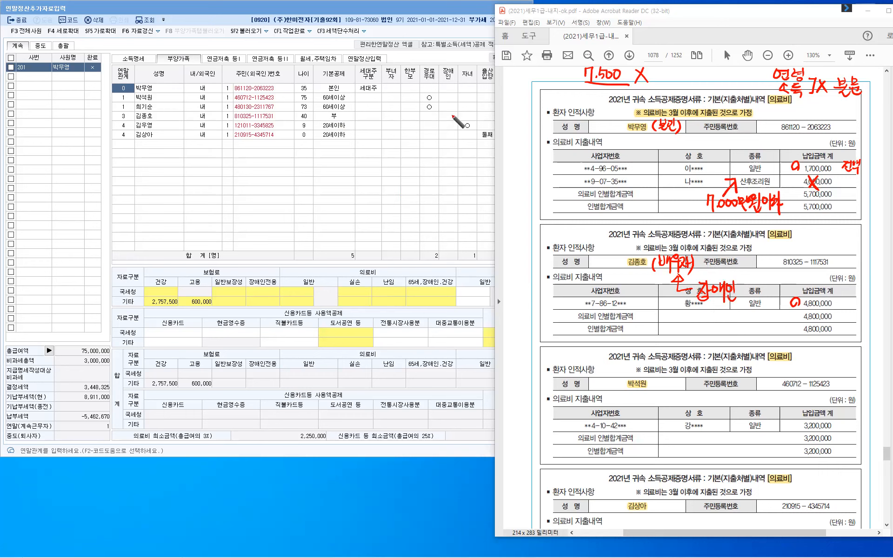
pyautogui.moveTo(453, 112)
pyautogui.mouseDown()
pyautogui.moveTo(445, 122)
pyautogui.moveTo(454, 122)
pyautogui.mouseUp()
pyautogui.moveTo(657, 384)
pyautogui.mouseDown()
pyautogui.moveTo(670, 394)
pyautogui.moveTo(680, 382)
pyautogui.moveTo(692, 388)
pyautogui.moveTo(686, 401)
pyautogui.moveTo(691, 394)
pyautogui.mouseUp()
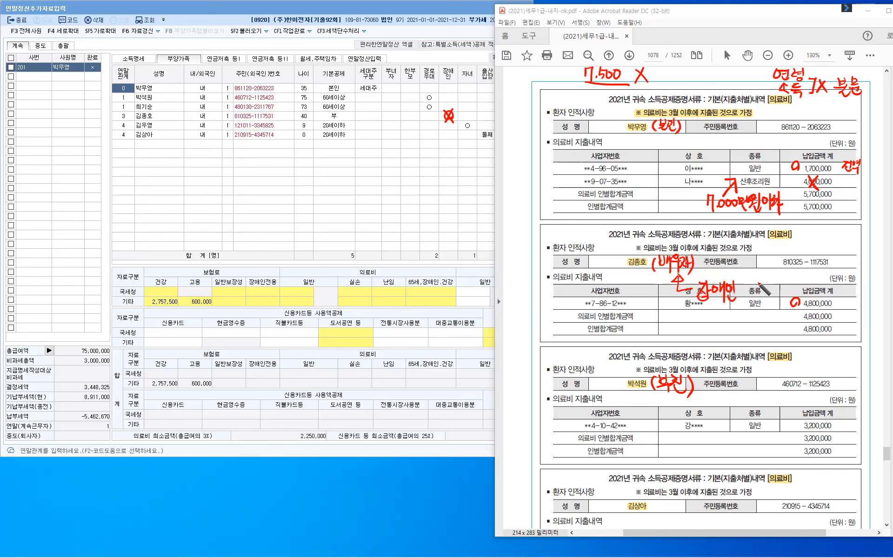
pyautogui.moveTo(717, 389); pyautogui.dragTo(714, 402)
pyautogui.moveTo(722, 391); pyautogui.dragTo(721, 403)
pyautogui.moveTo(722, 392); pyautogui.dragTo(730, 403)
pyautogui.moveTo(733, 398); pyautogui.dragTo(736, 402)
pyautogui.moveTo(735, 398); pyautogui.dragTo(738, 397)
pyautogui.moveTo(737, 392); pyautogui.dragTo(738, 404)
pyautogui.moveTo(741, 391)
pyautogui.mouseDown()
pyautogui.moveTo(741, 405)
pyautogui.moveTo(747, 403)
pyautogui.mouseUp()
pyautogui.moveTo(753, 389)
pyautogui.mouseDown()
pyautogui.moveTo(754, 404)
pyautogui.moveTo(765, 402)
pyautogui.mouseUp()
pyautogui.moveTo(761, 401); pyautogui.dragTo(794, 429)
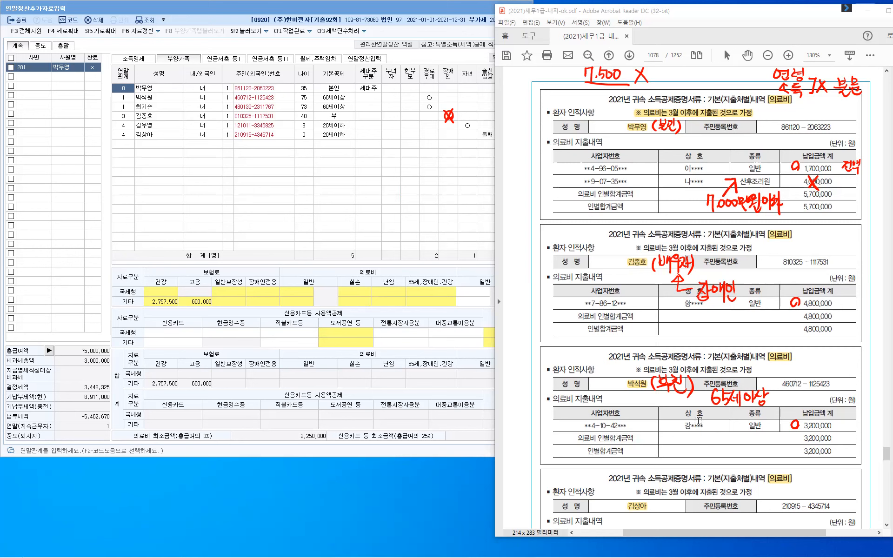
pyautogui.scroll(-2, 698, 421)
pyautogui.scroll(-1, 698, 421)
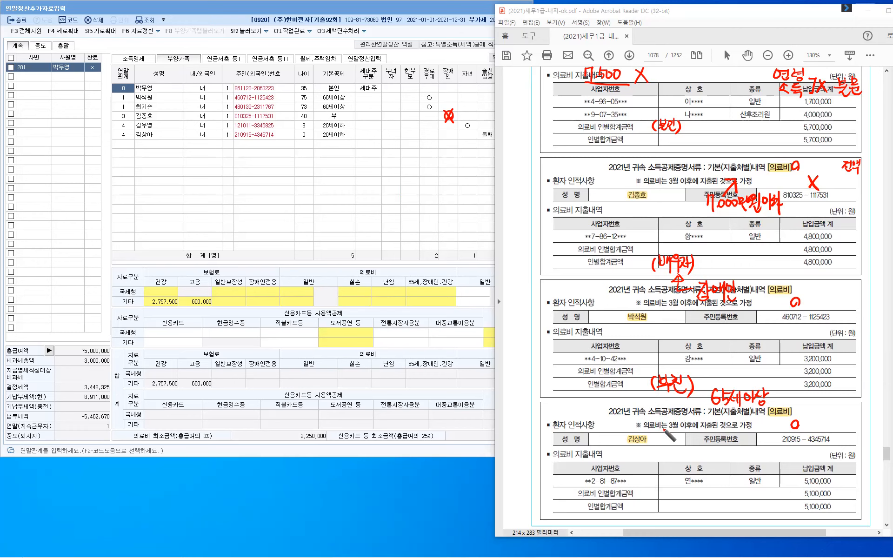
pyautogui.moveTo(653, 433); pyautogui.dragTo(650, 445)
pyautogui.moveTo(655, 435); pyautogui.dragTo(662, 442)
pyautogui.moveTo(665, 434); pyautogui.dragTo(664, 444)
pyautogui.moveTo(665, 439); pyautogui.dragTo(675, 441)
pyautogui.moveTo(673, 436); pyautogui.dragTo(678, 436)
pyautogui.moveTo(674, 440); pyautogui.dragTo(677, 439)
pyautogui.moveTo(678, 433); pyautogui.dragTo(678, 445)
pyautogui.moveTo(683, 431)
pyautogui.mouseDown()
pyautogui.moveTo(681, 447)
pyautogui.moveTo(723, 459)
pyautogui.mouseUp()
# - Handwrite 그밖의의료비 below the 주민등록번호 header
pyautogui.moveTo(726, 451); pyautogui.dragTo(731, 456)
pyautogui.moveTo(735, 449); pyautogui.dragTo(735, 458)
pyautogui.moveTo(728, 459); pyautogui.dragTo(745, 454)
pyautogui.moveTo(749, 451); pyautogui.dragTo(749, 460)
pyautogui.moveTo(756, 453); pyautogui.dragTo(758, 454)
pyautogui.moveTo(753, 459); pyautogui.dragTo(764, 460)
pyautogui.moveTo(769, 451)
pyautogui.mouseDown()
pyautogui.moveTo(778, 460)
pyautogui.moveTo(770, 463)
pyautogui.mouseUp()
pyautogui.moveTo(774, 458); pyautogui.dragTo(774, 462)
pyautogui.moveTo(768, 462); pyautogui.dragTo(779, 460)
pyautogui.moveTo(782, 452); pyautogui.dragTo(782, 461)
pyautogui.moveTo(779, 456); pyautogui.dragTo(783, 455)
pyautogui.moveTo(786, 449); pyautogui.dragTo(785, 465)
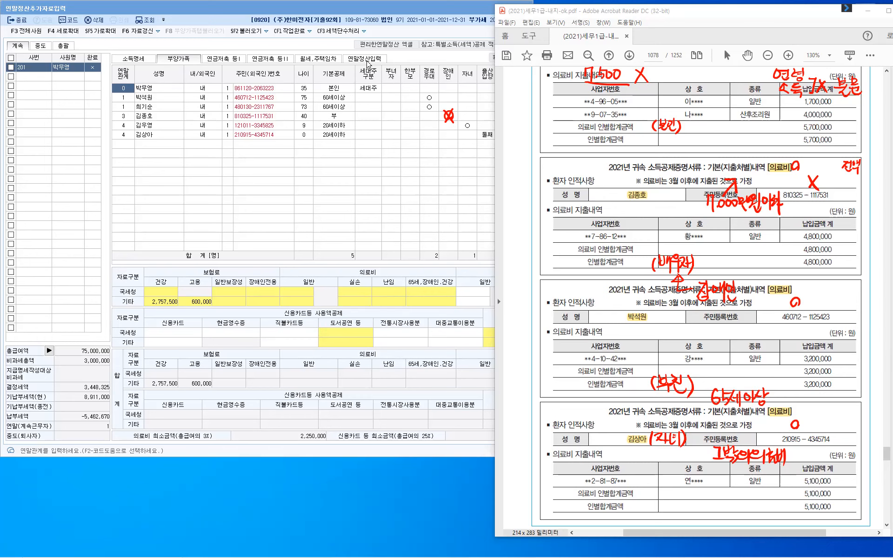
# - Open the 61.의료비 breakdown and enter 1,700,000 for 본인
pyautogui.hotkey('ctrl', 'Tab')
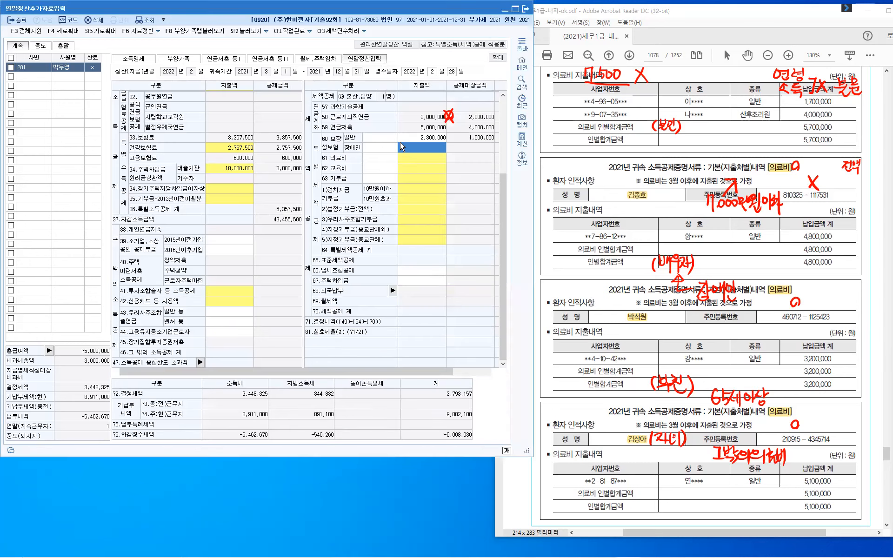
pyautogui.click(426, 161)
pyautogui.click(427, 161)
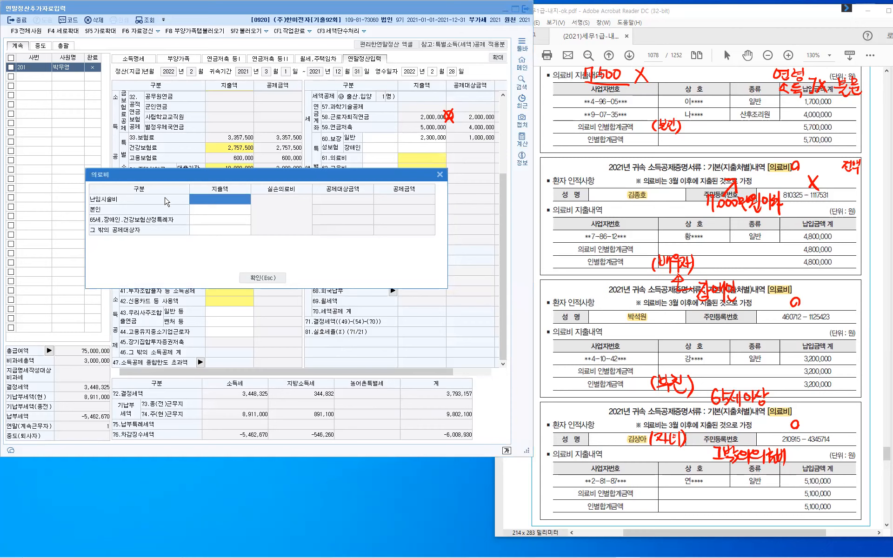
pyautogui.click(203, 215)
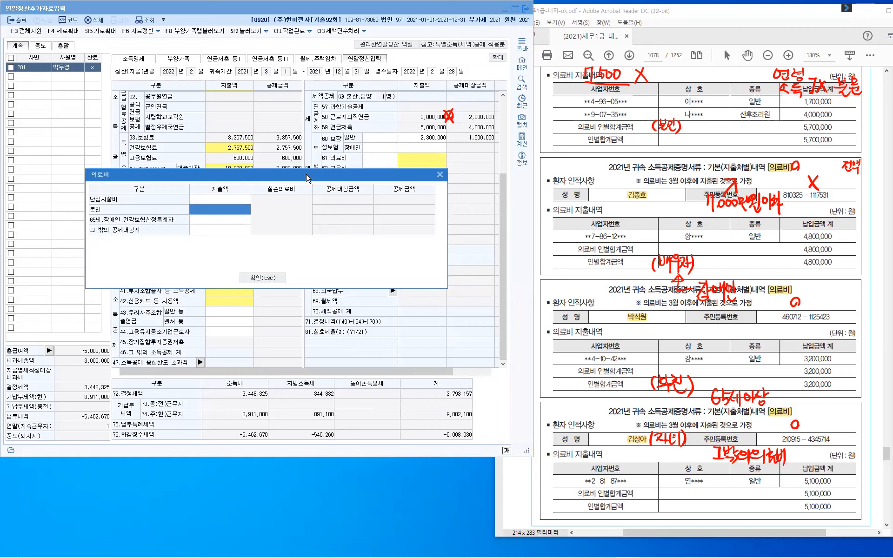
pyautogui.click(229, 211)
pyautogui.write('1,700,000')
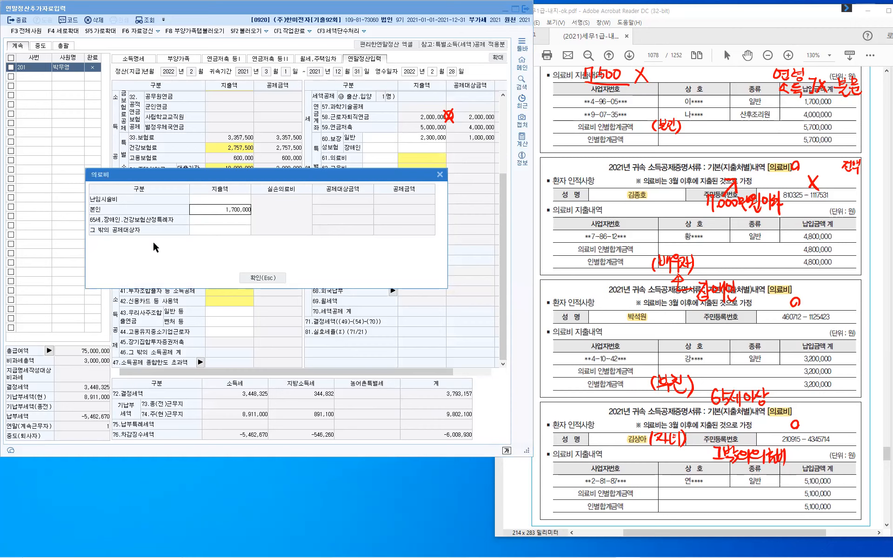
pyautogui.press('Return')
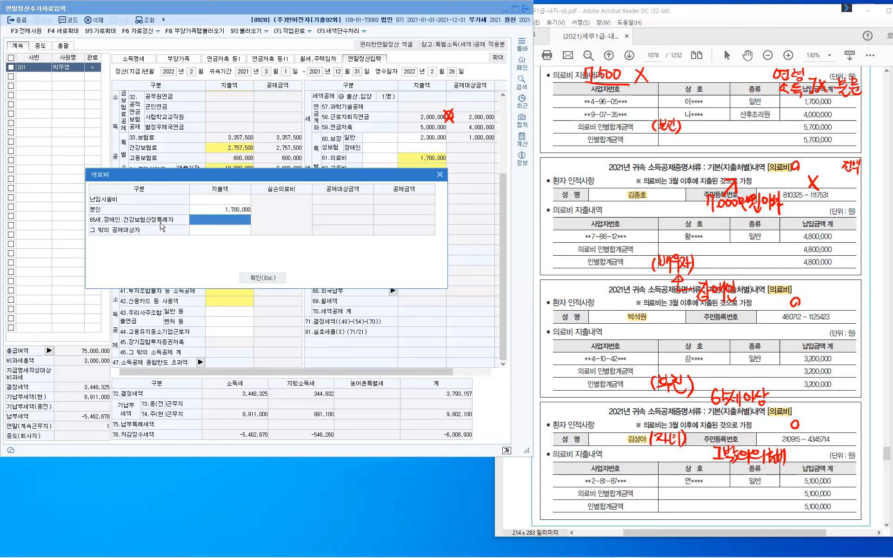
# - Enter 8,000,000 for 65세·장애인 and 5,100,000 for others, then close the breakdown
pyautogui.click(220, 220)
pyautogui.click(220, 224)
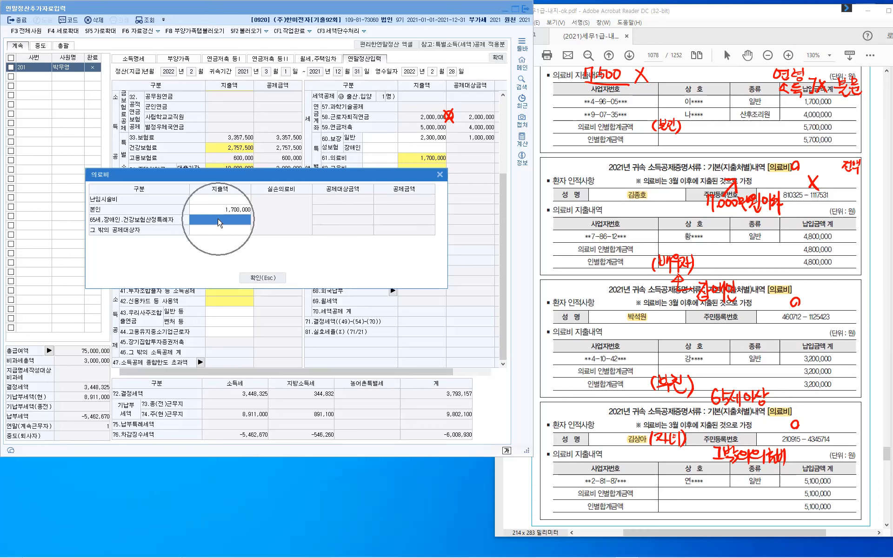
pyautogui.write('8,000,000')
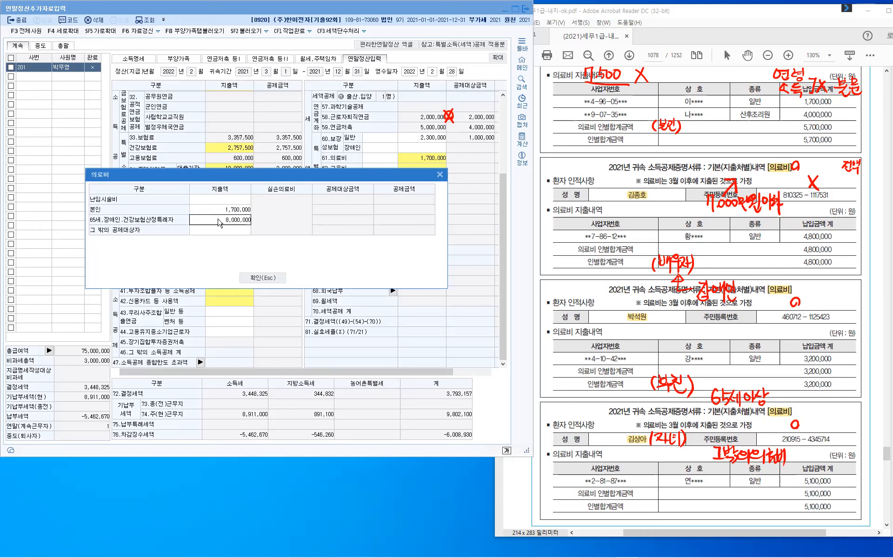
pyautogui.press('Return')
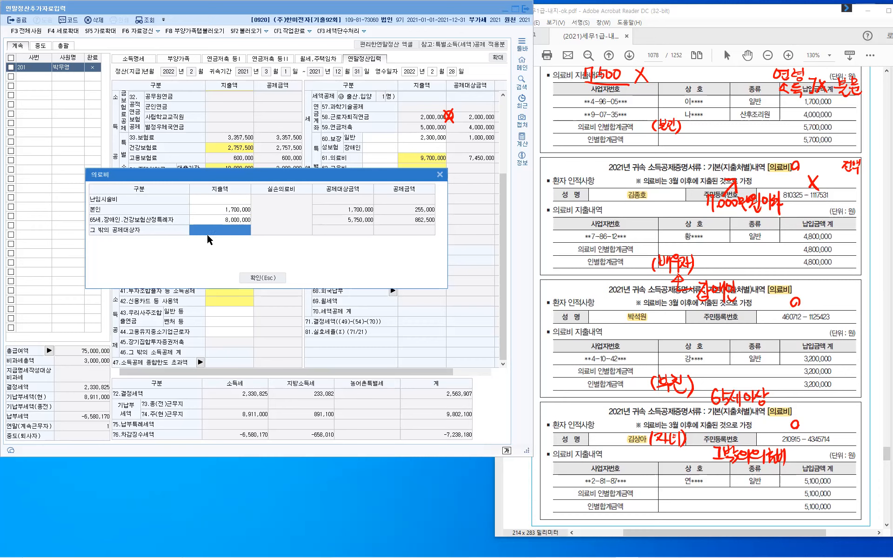
pyautogui.write('5,100,000')
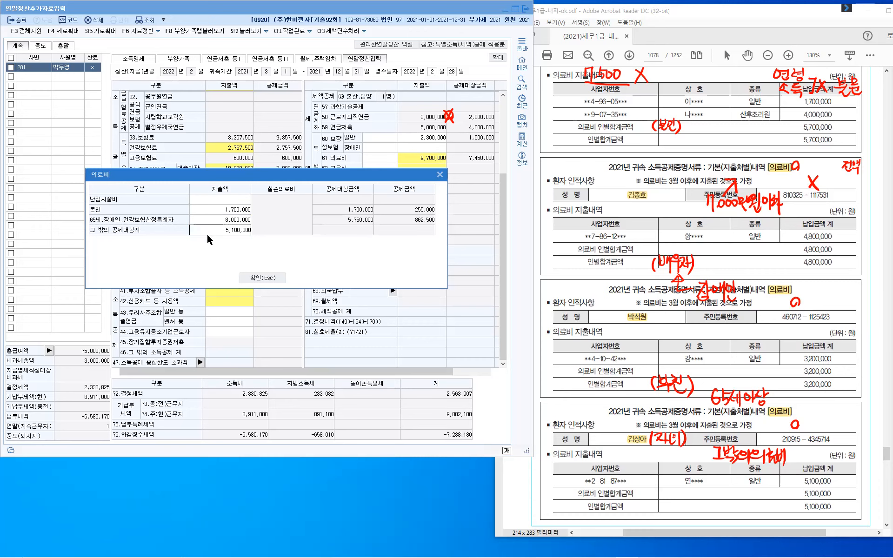
pyautogui.press('Return')
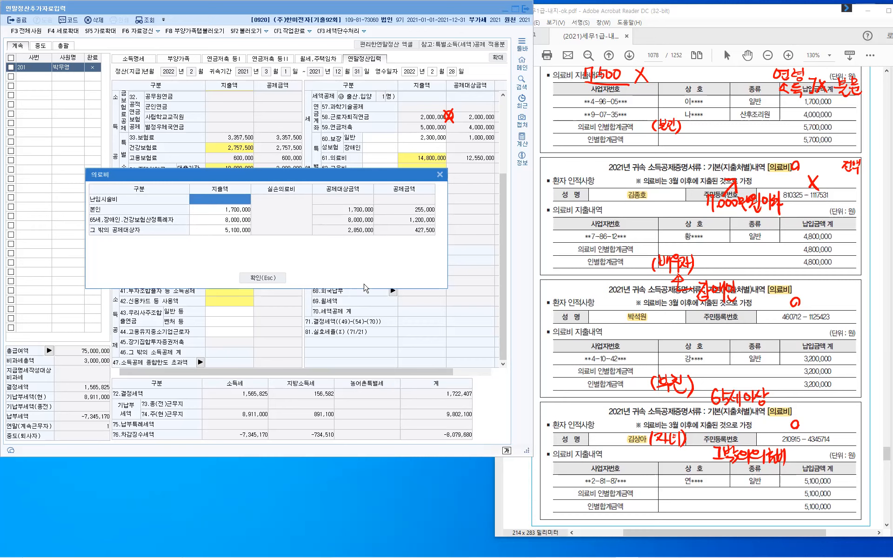
pyautogui.click(251, 279)
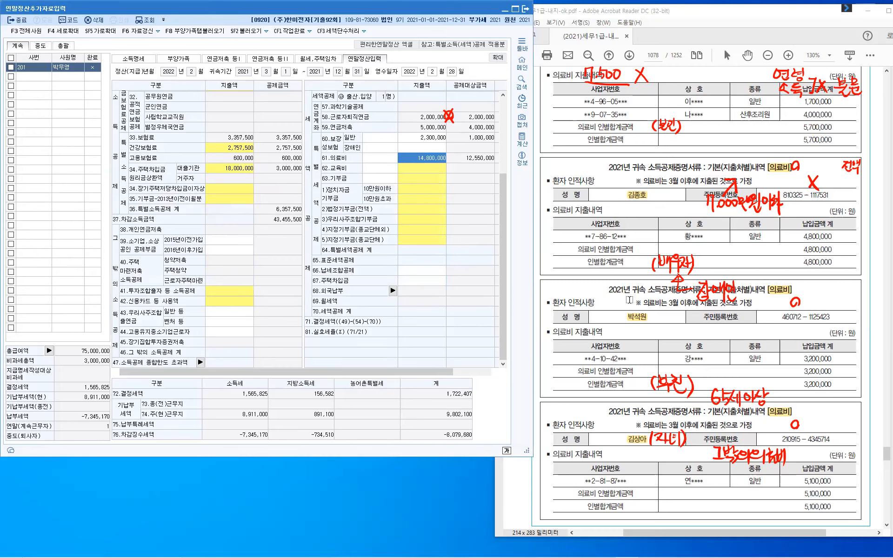
pyautogui.click(629, 300)
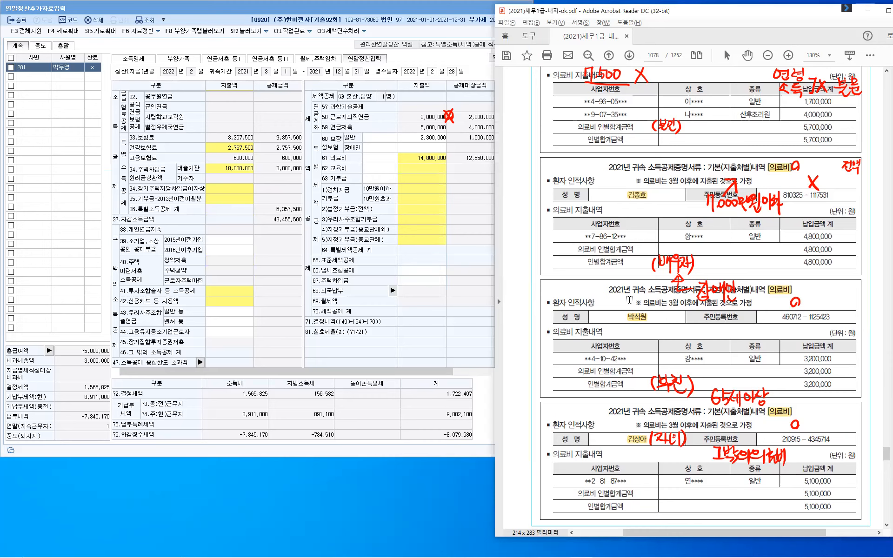
# - Clear the previous red marks and scroll to the credit card deduction statement
pyautogui.press('Escape')
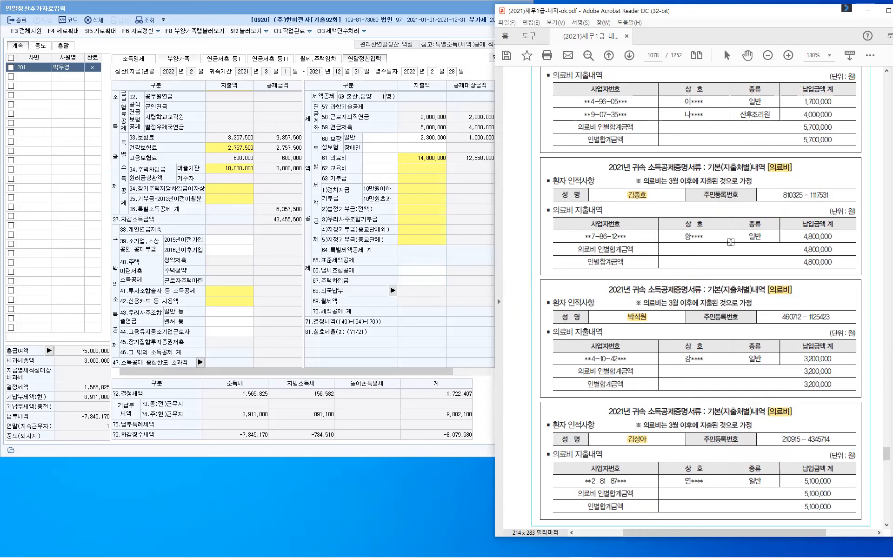
pyautogui.scroll(-10, 728, 241)
pyautogui.scroll(-7, 732, 242)
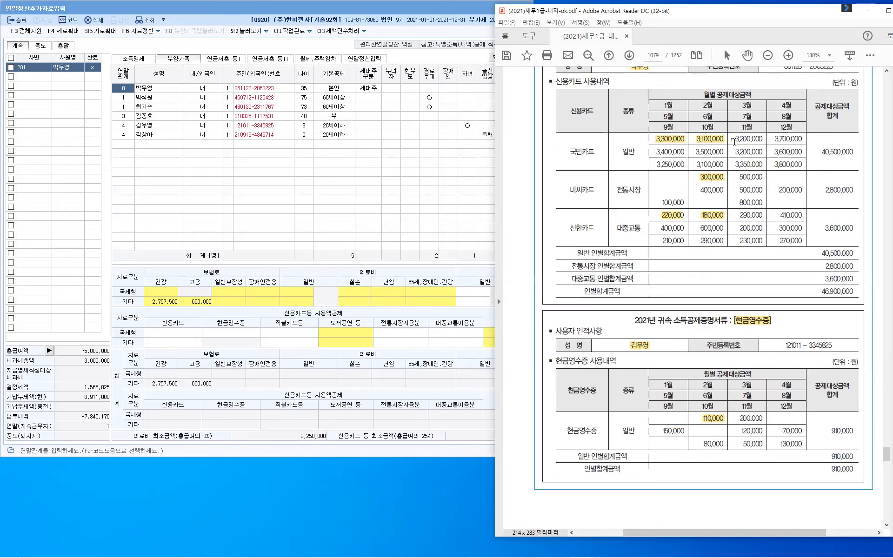
pyautogui.scroll(2, 735, 141)
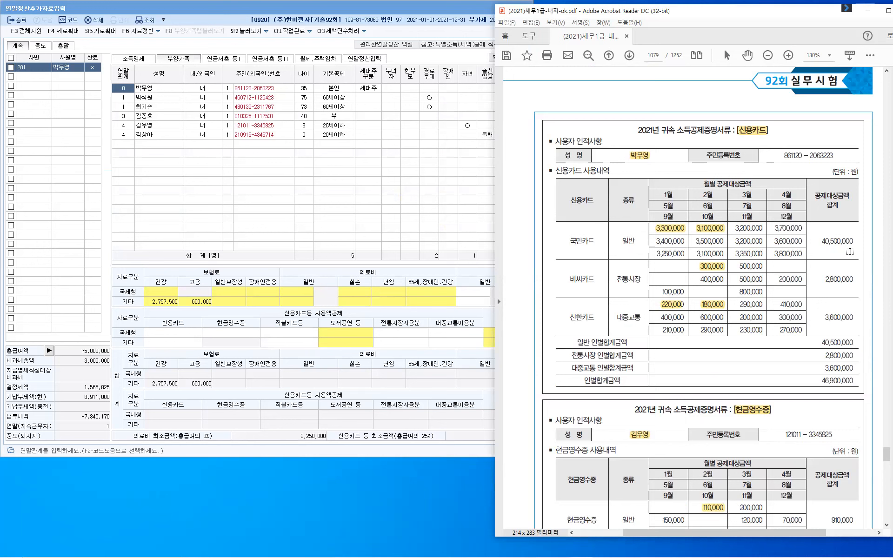
# - Handwrite (본인) in red beside the credit-card user's name with the freehand pen
pyautogui.hotkey('ctrl', 'shift', '3')
pyautogui.moveTo(656, 150)
pyautogui.mouseDown()
pyautogui.moveTo(654, 161)
pyautogui.moveTo(661, 156)
pyautogui.mouseUp()
pyautogui.moveTo(665, 150); pyautogui.dragTo(666, 153)
pyautogui.moveTo(659, 158); pyautogui.dragTo(667, 157)
pyautogui.moveTo(660, 159)
pyautogui.mouseDown()
pyautogui.moveTo(670, 154)
pyautogui.moveTo(668, 164)
pyautogui.moveTo(673, 150)
pyautogui.moveTo(679, 163)
pyautogui.mouseUp()
pyautogui.moveTo(682, 149); pyautogui.dragTo(681, 166)
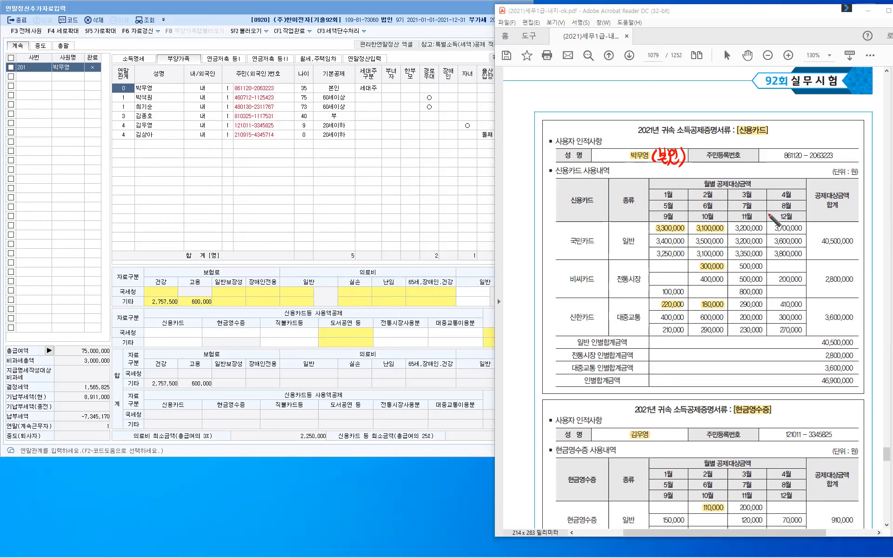
# - Write 34,100,000 in red beside the 40,500,000 credit card total
pyautogui.moveTo(819, 223)
pyautogui.mouseDown()
pyautogui.moveTo(819, 231)
pyautogui.moveTo(836, 228)
pyautogui.mouseUp()
pyautogui.moveTo(833, 223); pyautogui.dragTo(840, 232)
pyautogui.click(837, 232)
pyautogui.moveTo(843, 226); pyautogui.dragTo(849, 227)
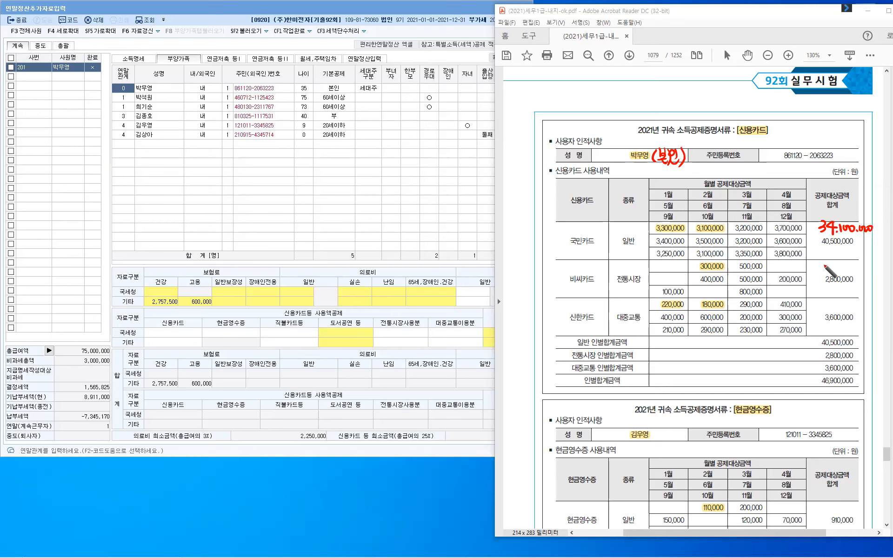
# - Write 1,500,000 beside the 2,800,000 total and 3,200,000 beside the 3,600,000 total in red
pyautogui.moveTo(827, 262); pyautogui.dragTo(827, 267)
pyautogui.moveTo(820, 268); pyautogui.dragTo(841, 271)
pyautogui.moveTo(847, 263)
pyautogui.mouseDown()
pyautogui.moveTo(843, 271)
pyautogui.moveTo(850, 263)
pyautogui.moveTo(854, 270)
pyautogui.mouseUp()
pyautogui.moveTo(858, 266); pyautogui.dragTo(852, 271)
pyautogui.moveTo(855, 266); pyautogui.dragTo(857, 271)
pyautogui.moveTo(861, 266); pyautogui.dragTo(862, 271)
pyautogui.moveTo(867, 266); pyautogui.dragTo(868, 271)
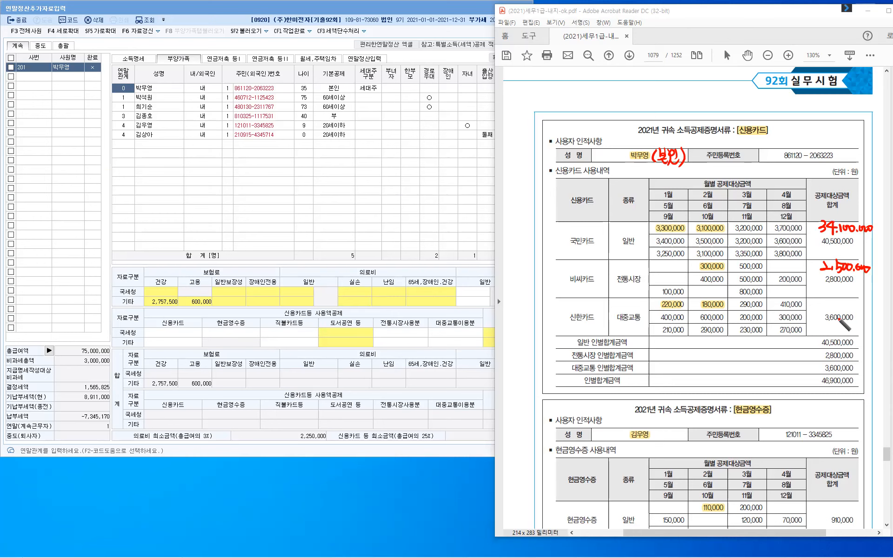
pyautogui.click(832, 308)
pyautogui.moveTo(824, 301); pyautogui.dragTo(854, 306)
pyautogui.click(856, 308)
pyautogui.moveTo(858, 307); pyautogui.dragTo(870, 308)
# - Write (자녀) in red after the cash-receipt user's name
pyautogui.moveTo(654, 430)
pyautogui.mouseDown()
pyautogui.moveTo(653, 442)
pyautogui.moveTo(665, 438)
pyautogui.mouseUp()
pyautogui.moveTo(667, 429)
pyautogui.mouseDown()
pyautogui.moveTo(667, 441)
pyautogui.moveTo(674, 437)
pyautogui.mouseUp()
pyautogui.moveTo(678, 428); pyautogui.dragTo(677, 440)
pyautogui.moveTo(681, 428); pyautogui.dragTo(682, 439)
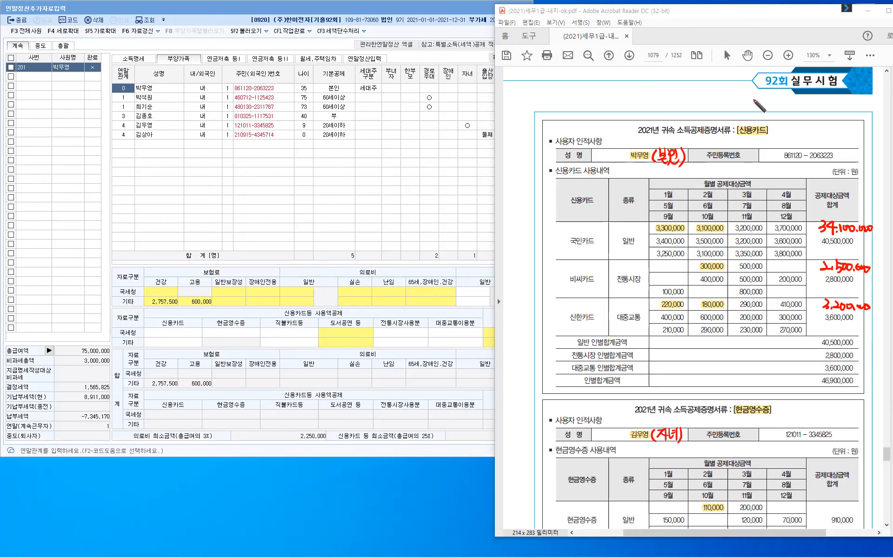
# - Note 소득:O and 연령:X in red above the 신용카드 form title
pyautogui.moveTo(753, 97); pyautogui.dragTo(756, 104)
pyautogui.moveTo(748, 110); pyautogui.dragTo(770, 100)
pyautogui.moveTo(760, 104)
pyautogui.mouseDown()
pyautogui.moveTo(771, 103)
pyautogui.moveTo(769, 112)
pyautogui.mouseUp()
pyautogui.moveTo(776, 101); pyautogui.dragTo(777, 103)
pyautogui.moveTo(777, 108)
pyautogui.mouseDown()
pyautogui.moveTo(785, 97)
pyautogui.moveTo(761, 122)
pyautogui.mouseUp()
pyautogui.moveTo(755, 122); pyautogui.dragTo(763, 125)
pyautogui.moveTo(764, 115); pyautogui.dragTo(770, 120)
pyautogui.moveTo(773, 114); pyautogui.dragTo(772, 122)
pyautogui.moveTo(780, 118); pyautogui.dragTo(794, 128)
pyautogui.moveTo(792, 115); pyautogui.dragTo(785, 126)
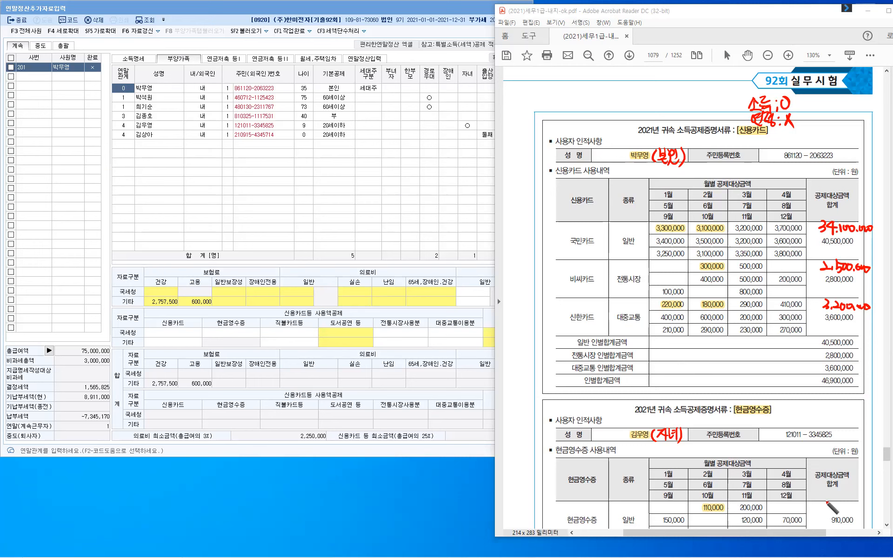
# - Write 800,000 in red beside the 910,000 cash-receipt total
pyautogui.moveTo(829, 496); pyautogui.dragTo(830, 496)
pyautogui.moveTo(834, 498); pyautogui.dragTo(849, 499)
pyautogui.click(844, 503)
pyautogui.moveTo(853, 498); pyautogui.dragTo(854, 498)
pyautogui.moveTo(858, 497); pyautogui.dragTo(861, 498)
# - Open the 42.신용카드 등 사용액 breakdown and enter 34,100,000 as the credit card amount
pyautogui.click(366, 59)
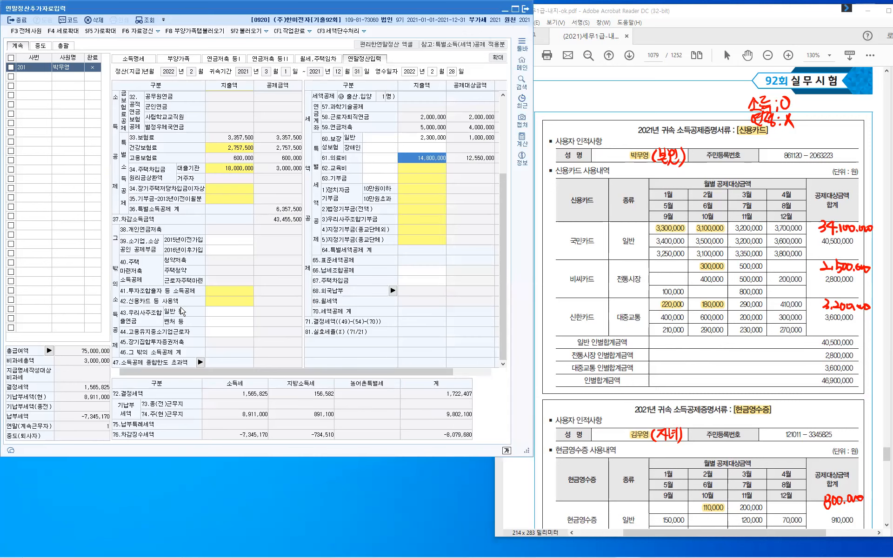
pyautogui.click(224, 305)
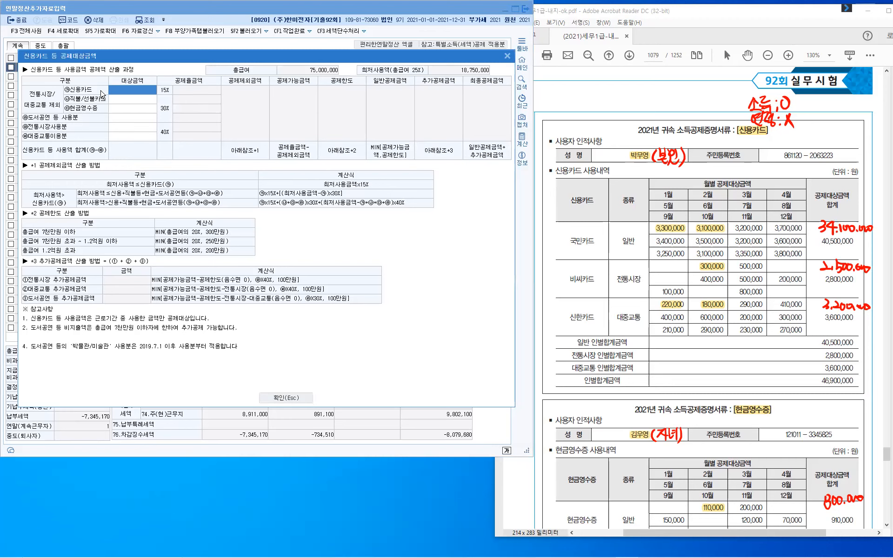
pyautogui.click(131, 96)
pyautogui.write('34,100,000')
pyautogui.press('Return')
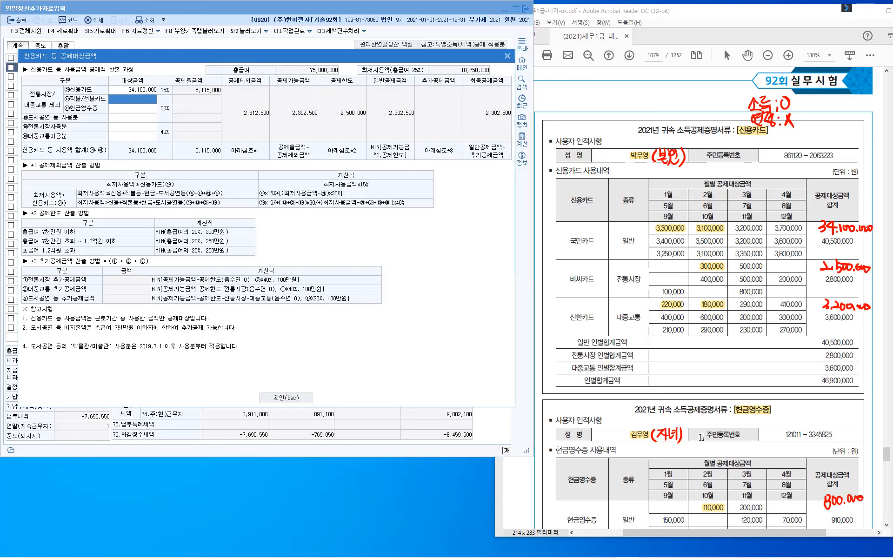
pyautogui.press('Return')
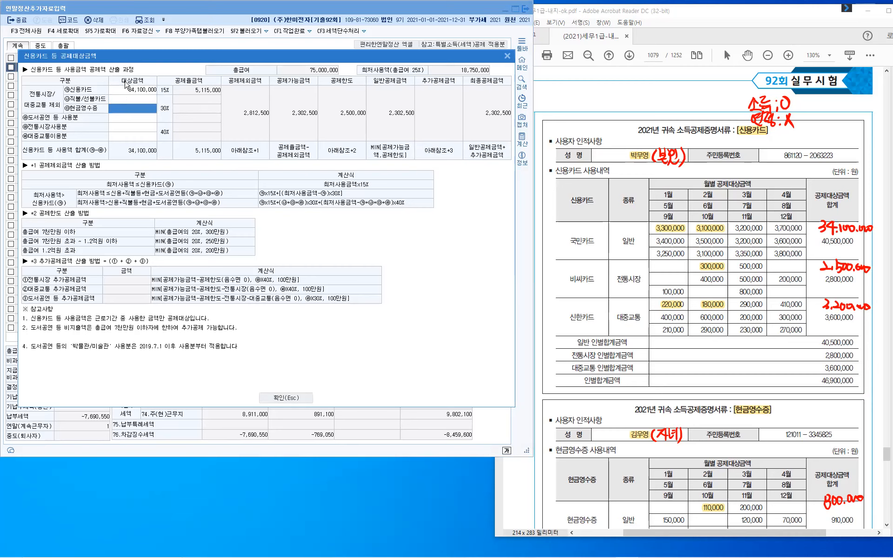
# - Enter cash receipts 800,000, traditional market 2,500,000 and public transport 3,200,000, then confirm
pyautogui.click(145, 110)
pyautogui.write('800000')
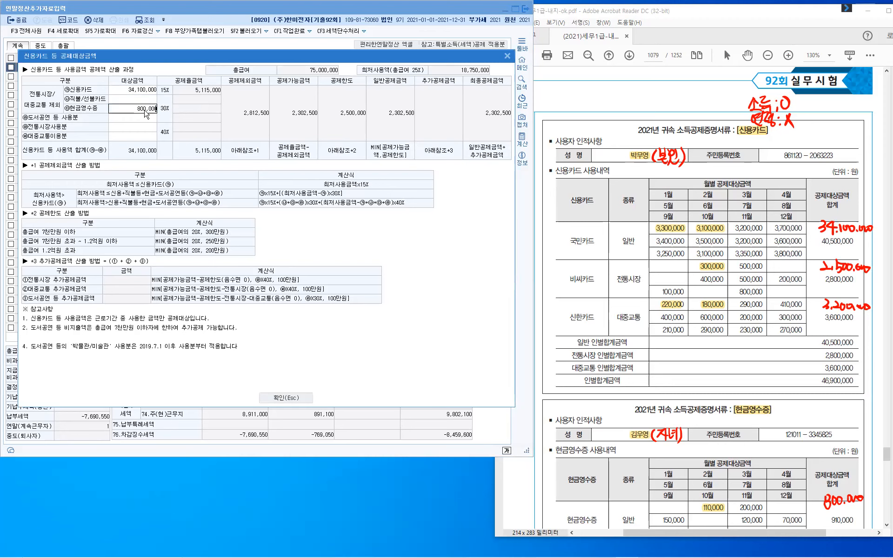
pyautogui.press('Return')
pyautogui.press('Return')
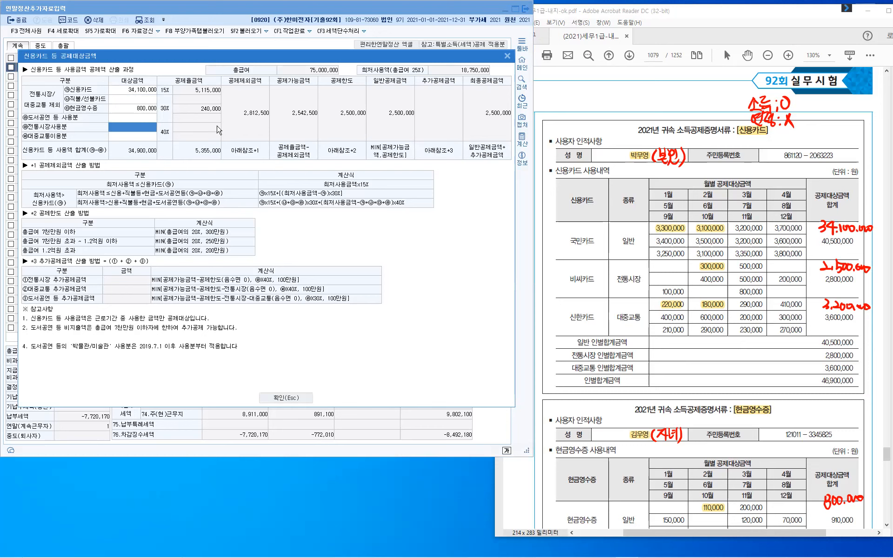
pyautogui.write('2,500,000')
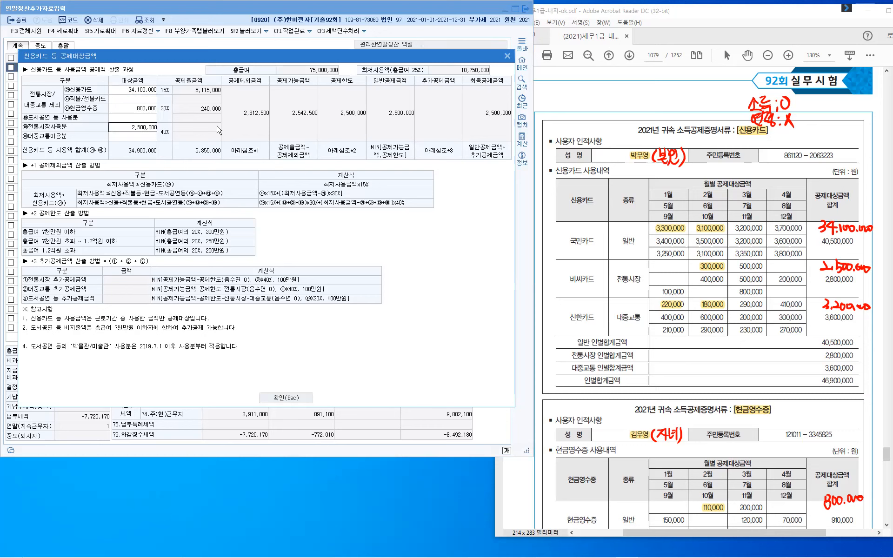
pyautogui.press('Return')
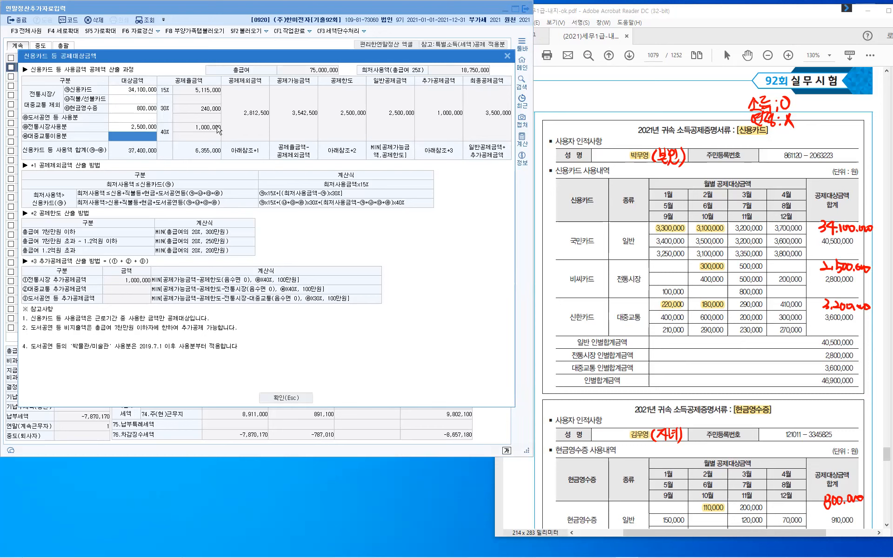
pyautogui.write('3200000')
pyautogui.press('Return')
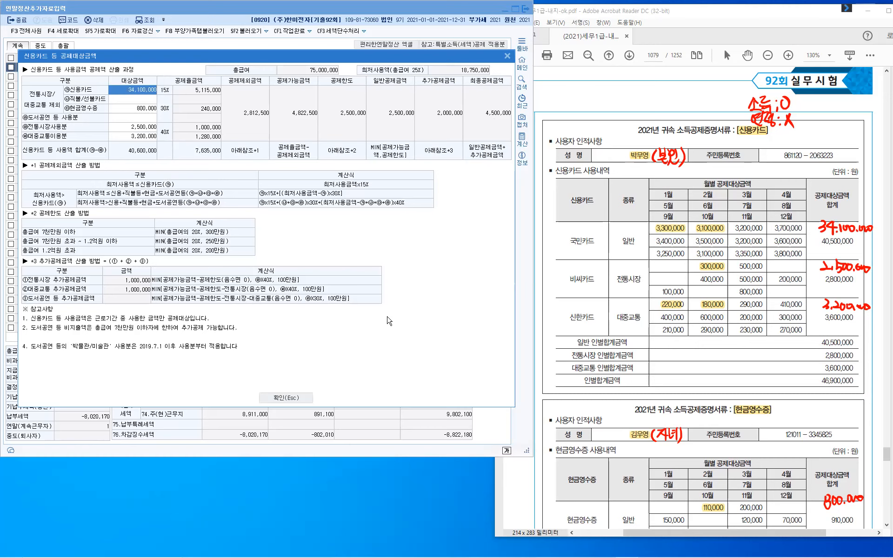
pyautogui.click(301, 399)
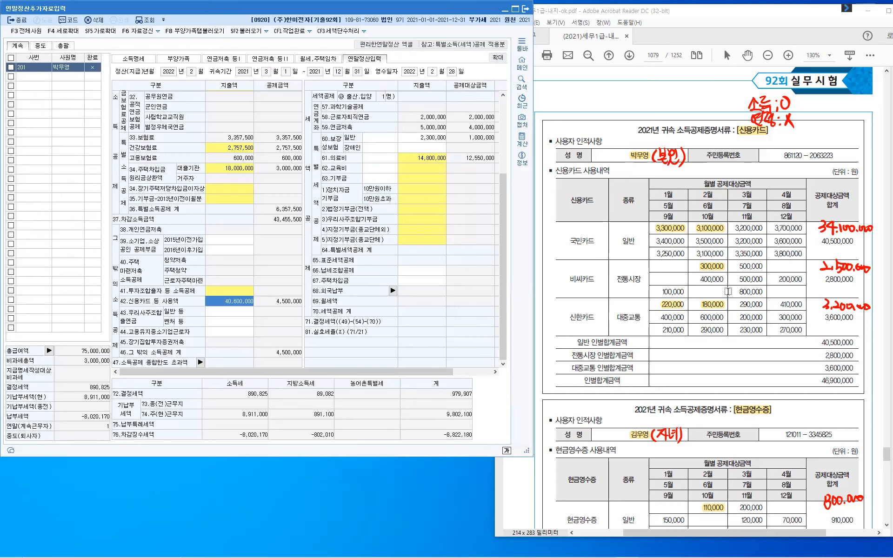
# - Clear the old notes and bring the PDF's 기부금 donation statement into view
pyautogui.press('Escape')
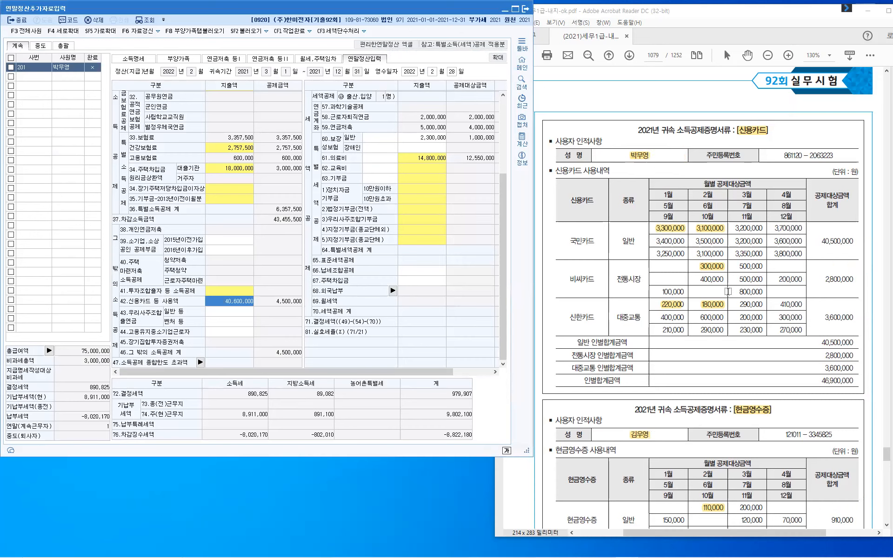
pyautogui.click(728, 292)
pyautogui.scroll(-9, 727, 291)
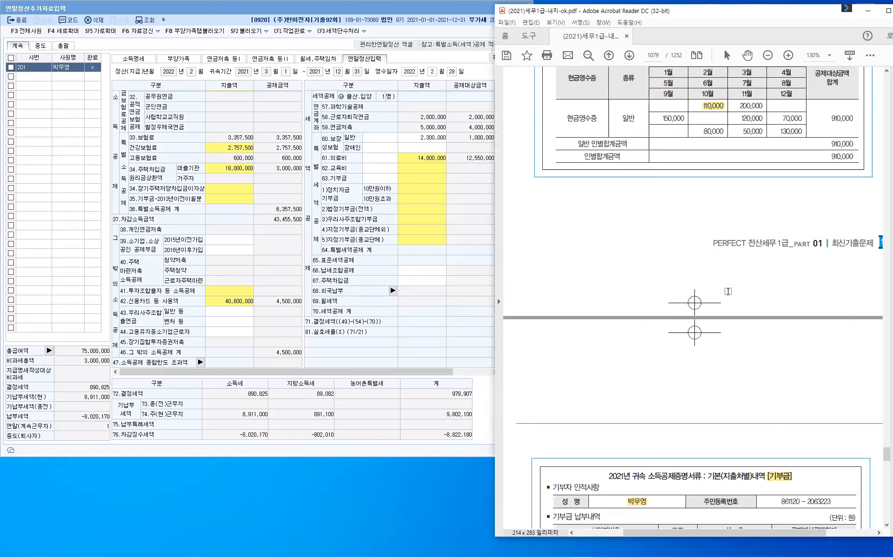
pyautogui.scroll(-9, 728, 291)
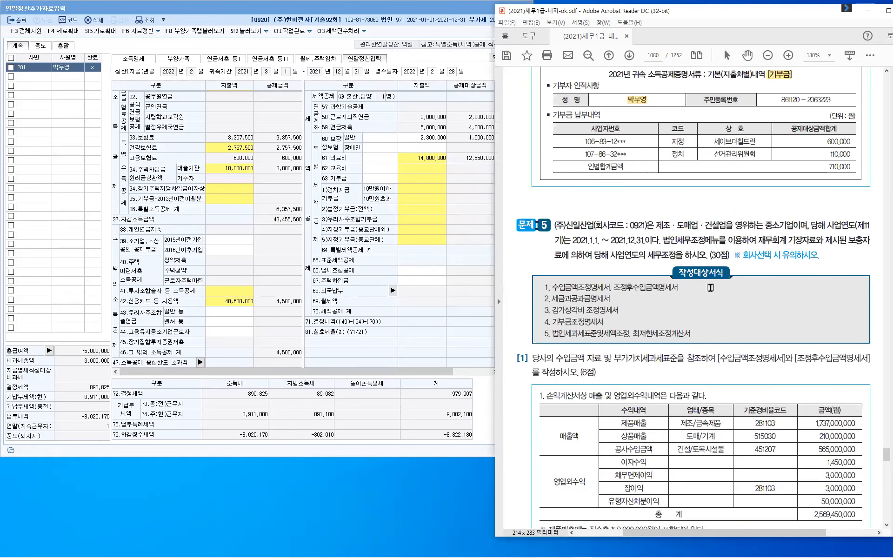
pyautogui.scroll(1, 710, 287)
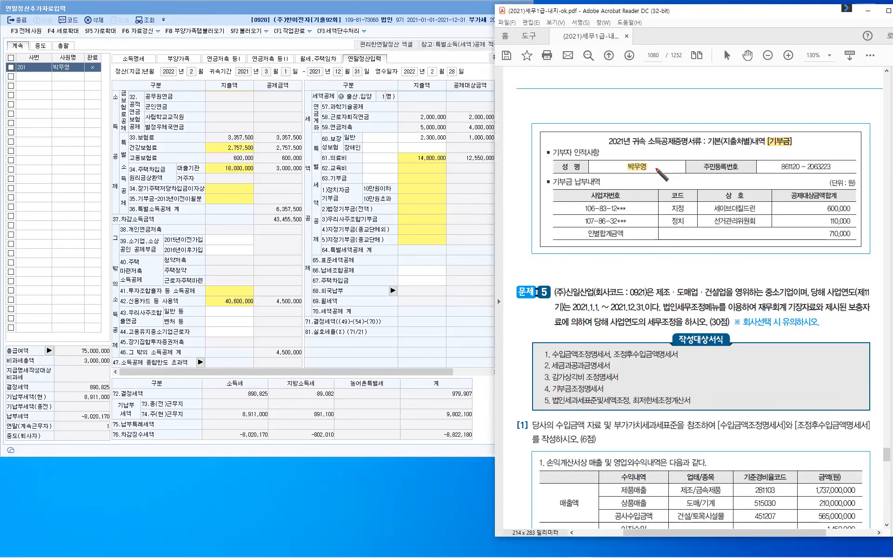
# - Handwrite (본인) in red beside the donor's name
pyautogui.moveTo(652, 159); pyautogui.dragTo(655, 165)
pyautogui.moveTo(660, 158); pyautogui.dragTo(660, 162)
pyautogui.moveTo(654, 167); pyautogui.dragTo(662, 166)
pyautogui.moveTo(655, 168); pyautogui.dragTo(666, 161)
pyautogui.moveTo(670, 158); pyautogui.dragTo(669, 173)
pyautogui.moveTo(672, 158); pyautogui.dragTo(671, 176)
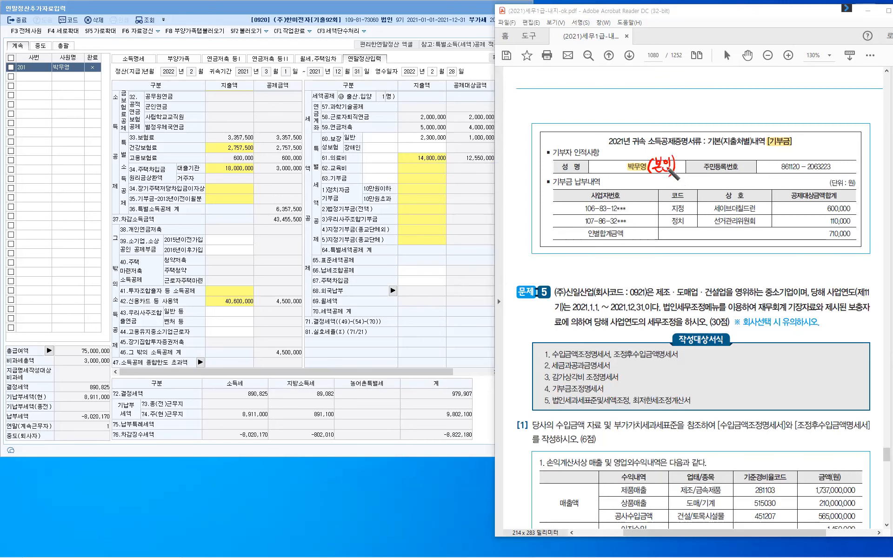
# - Note 소득:O and 나이:X in red above the donation table
pyautogui.moveTo(778, 96); pyautogui.dragTo(774, 104)
pyautogui.moveTo(776, 100); pyautogui.dragTo(783, 105)
pyautogui.moveTo(778, 104); pyautogui.dragTo(778, 109)
pyautogui.moveTo(772, 110); pyautogui.dragTo(796, 102)
pyautogui.click(799, 99)
pyautogui.click(799, 106)
pyautogui.moveTo(787, 105); pyautogui.dragTo(808, 97)
pyautogui.moveTo(775, 122); pyautogui.dragTo(781, 125)
pyautogui.moveTo(783, 120); pyautogui.dragTo(783, 129)
pyautogui.moveTo(784, 125); pyautogui.dragTo(821, 130)
pyautogui.click(806, 121)
pyautogui.click(806, 126)
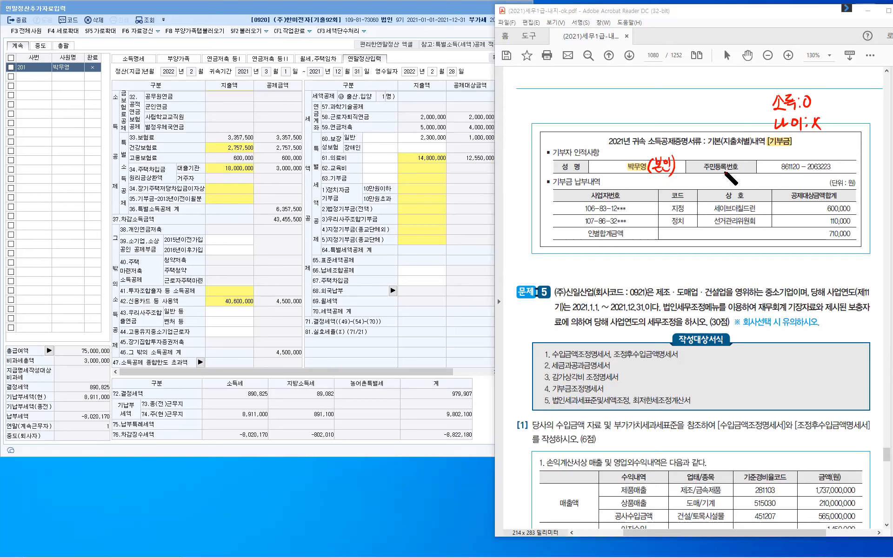
# - Tick the 지정 donation code and label the arrowed donations as 본인
pyautogui.moveTo(688, 206)
pyautogui.mouseDown()
pyautogui.moveTo(695, 203)
pyautogui.moveTo(689, 255)
pyautogui.moveTo(681, 231)
pyautogui.moveTo(711, 258)
pyautogui.mouseUp()
pyautogui.moveTo(701, 262)
pyautogui.mouseDown()
pyautogui.moveTo(709, 267)
pyautogui.moveTo(716, 252)
pyautogui.mouseUp()
pyautogui.moveTo(723, 248); pyautogui.dragTo(725, 267)
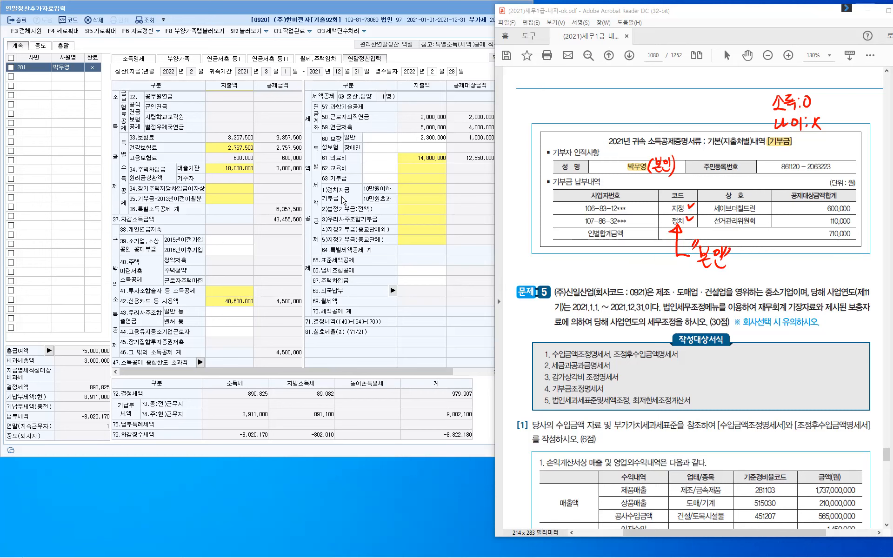
# - Open the 63.기부금 breakdown and enter political donations of 100,000 and 10,000
pyautogui.click(415, 195)
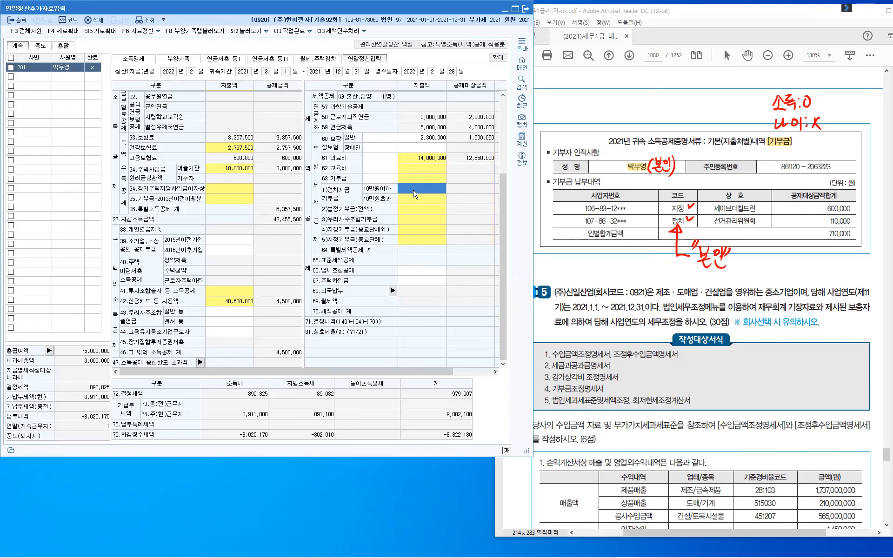
pyautogui.click(415, 194)
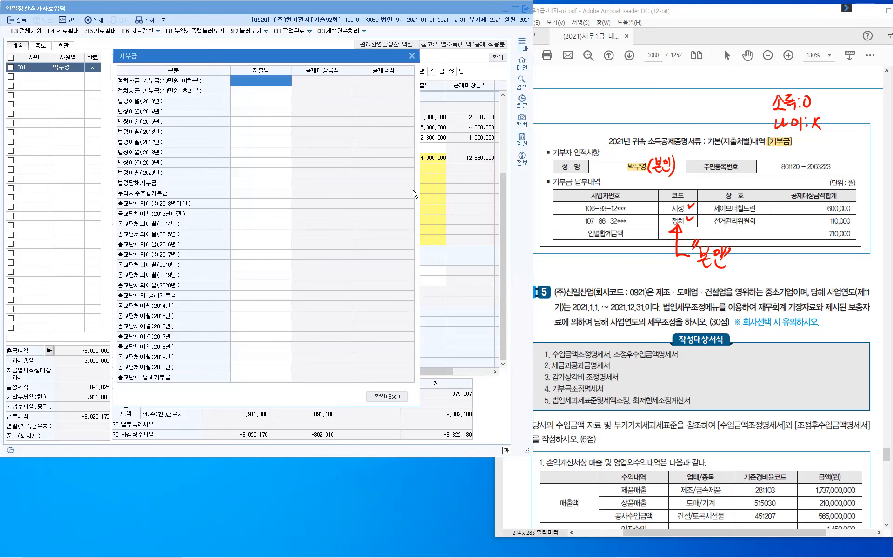
pyautogui.write('100,000')
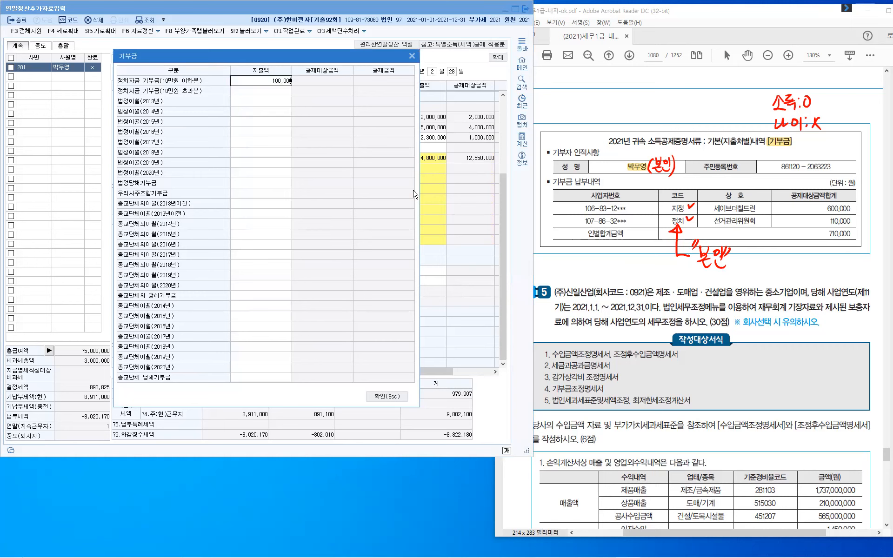
pyautogui.press('Return')
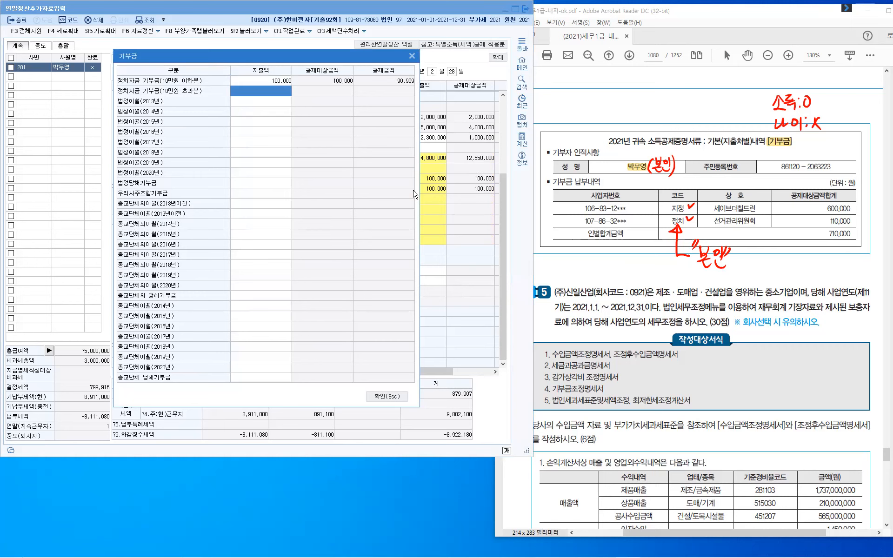
pyautogui.write('100000')
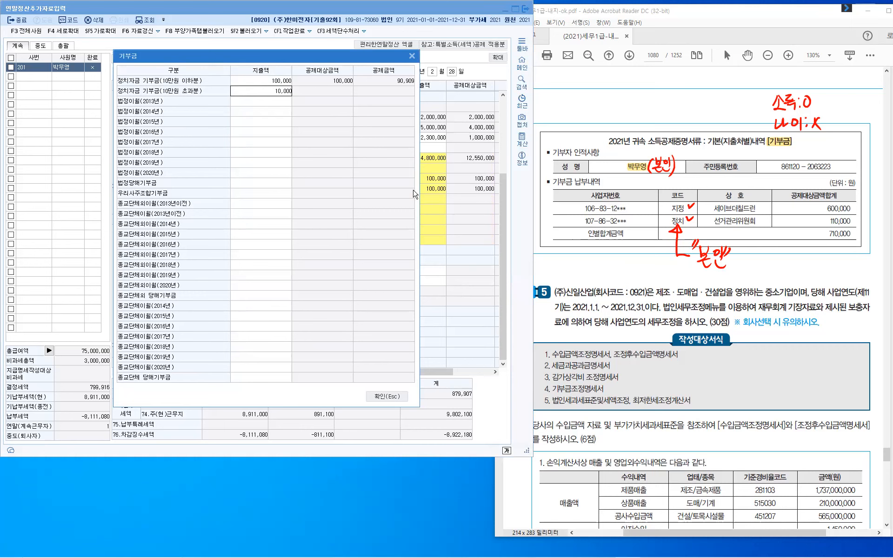
pyautogui.press('Return')
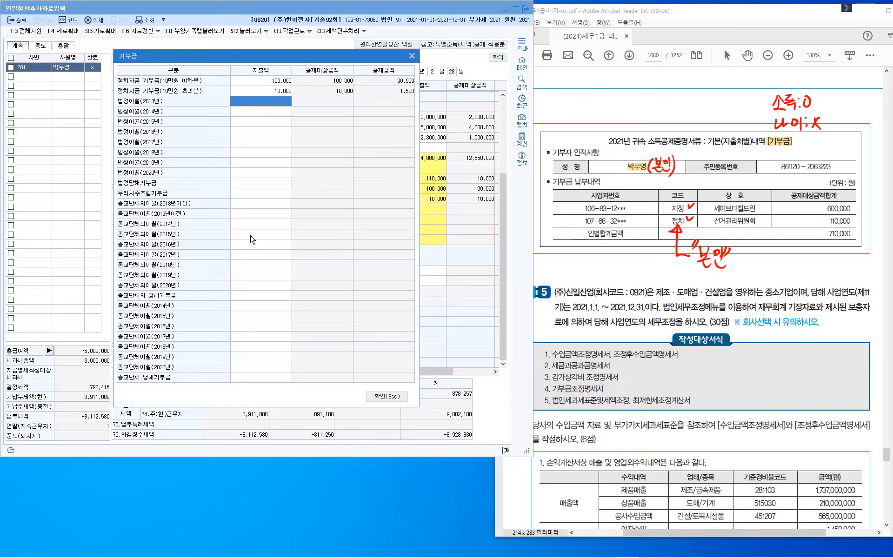
# - Enter the 600,000 non-religious designated donation and confirm the donation breakdown
pyautogui.click(256, 297)
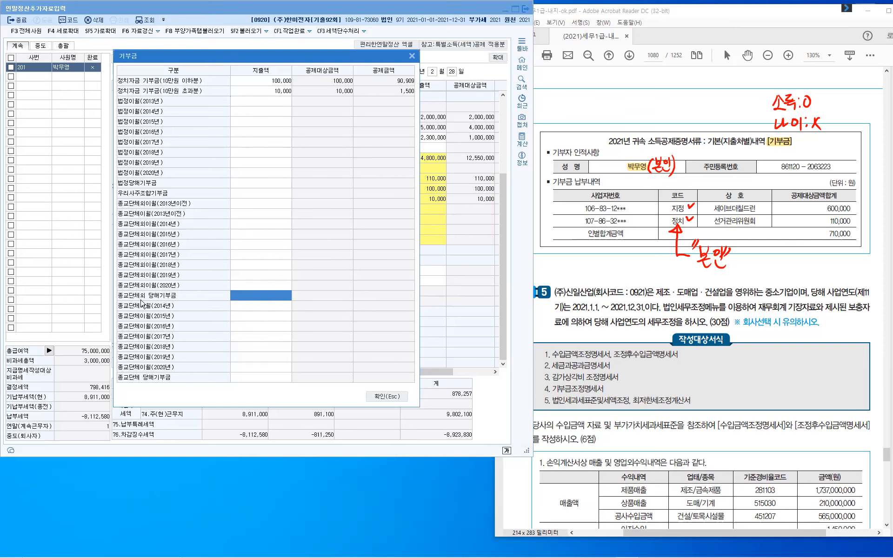
pyautogui.press('ctrl')
pyautogui.write('6000000')
pyautogui.press('Return')
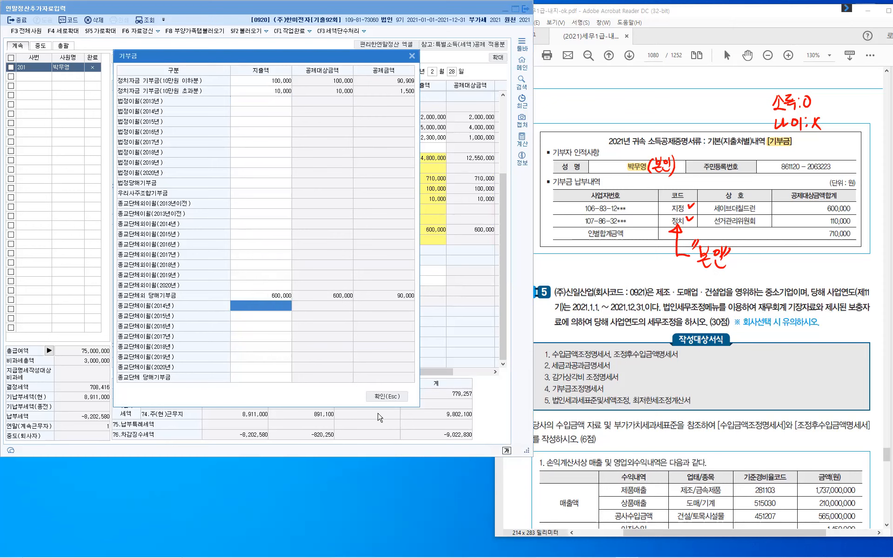
pyautogui.click(396, 398)
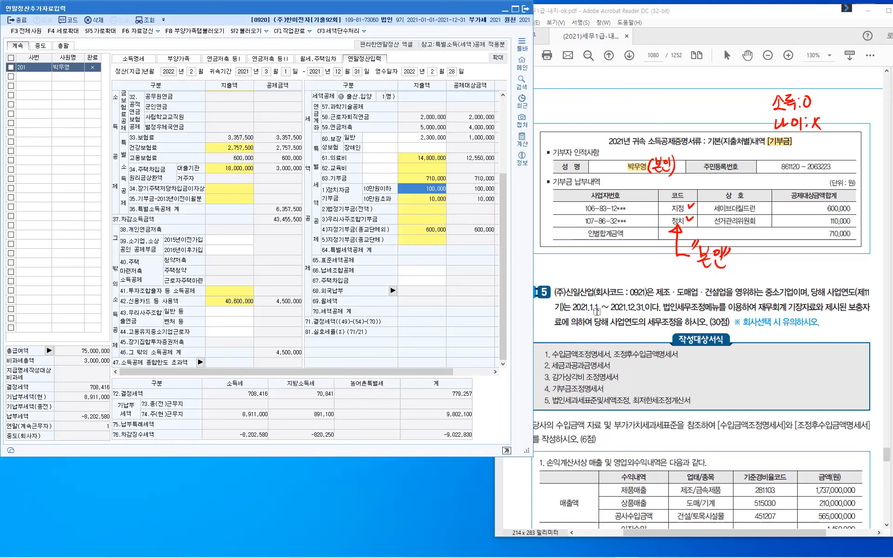
pyautogui.press('Escape')
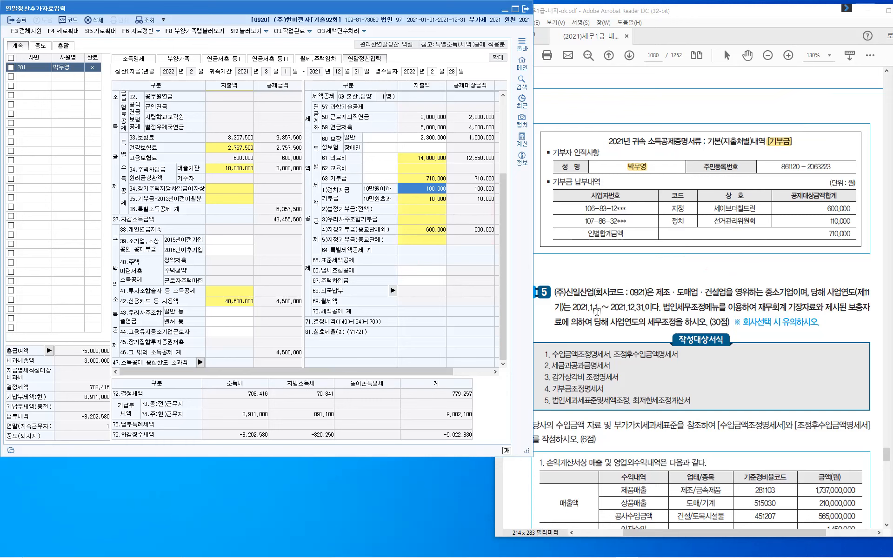